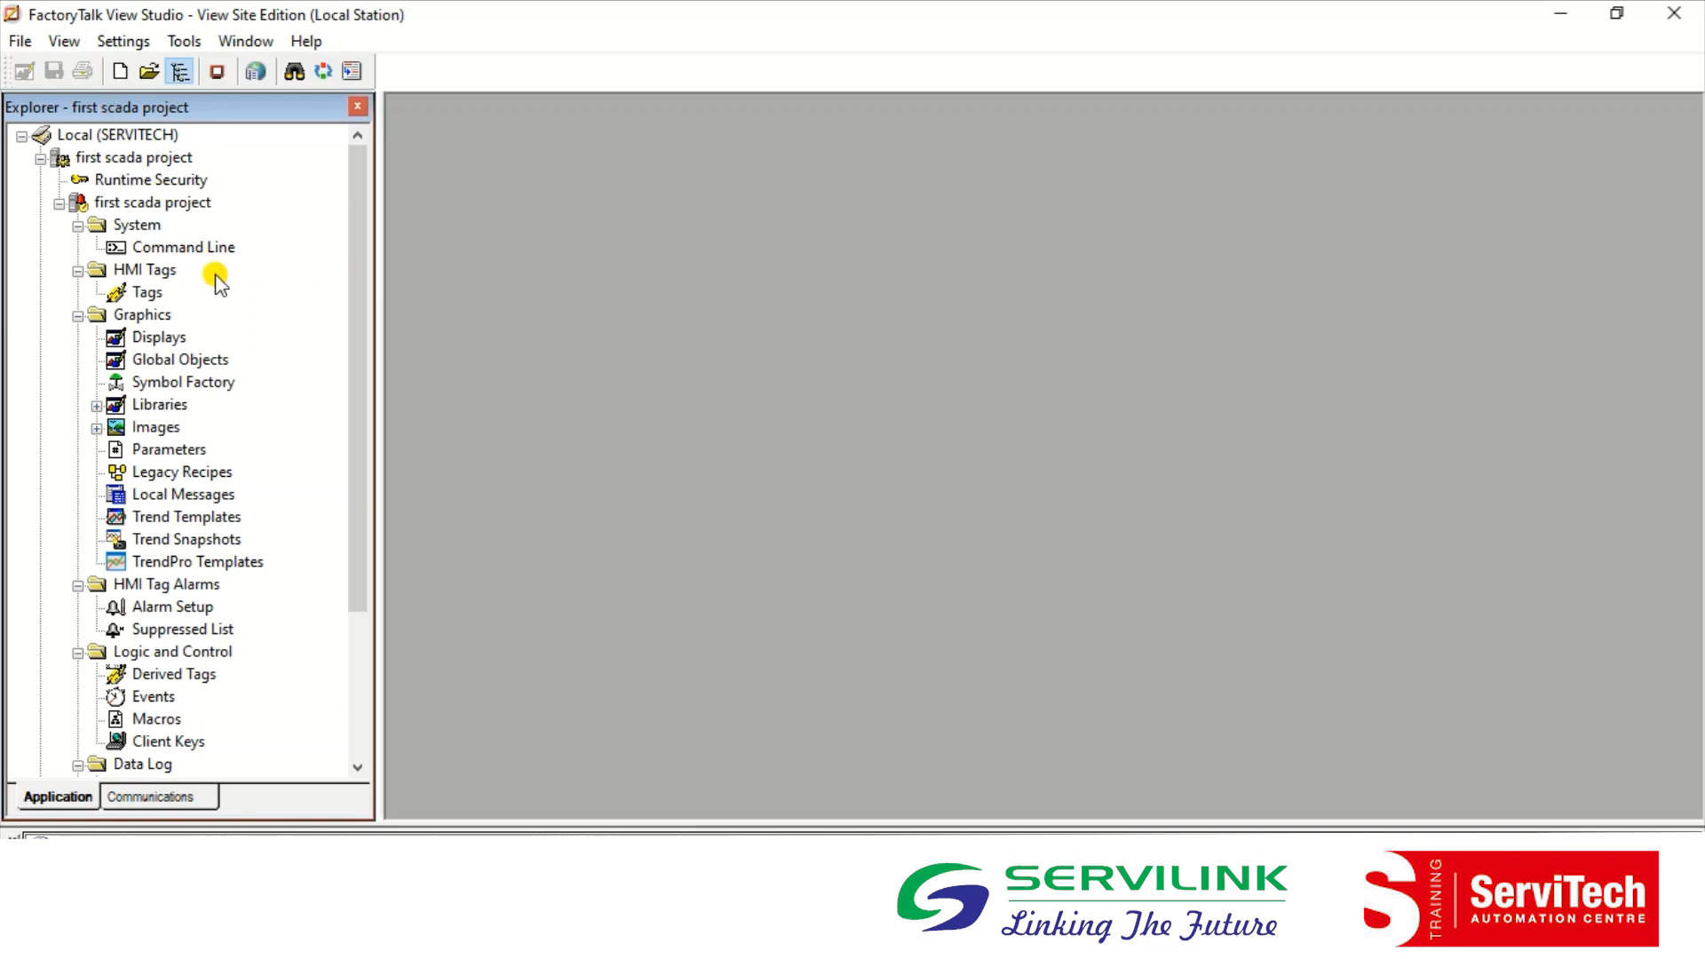
# Step: Create a new blank display under Graphics in the first scada project and reposition its window in the workspace
pyautogui.click(147, 318)
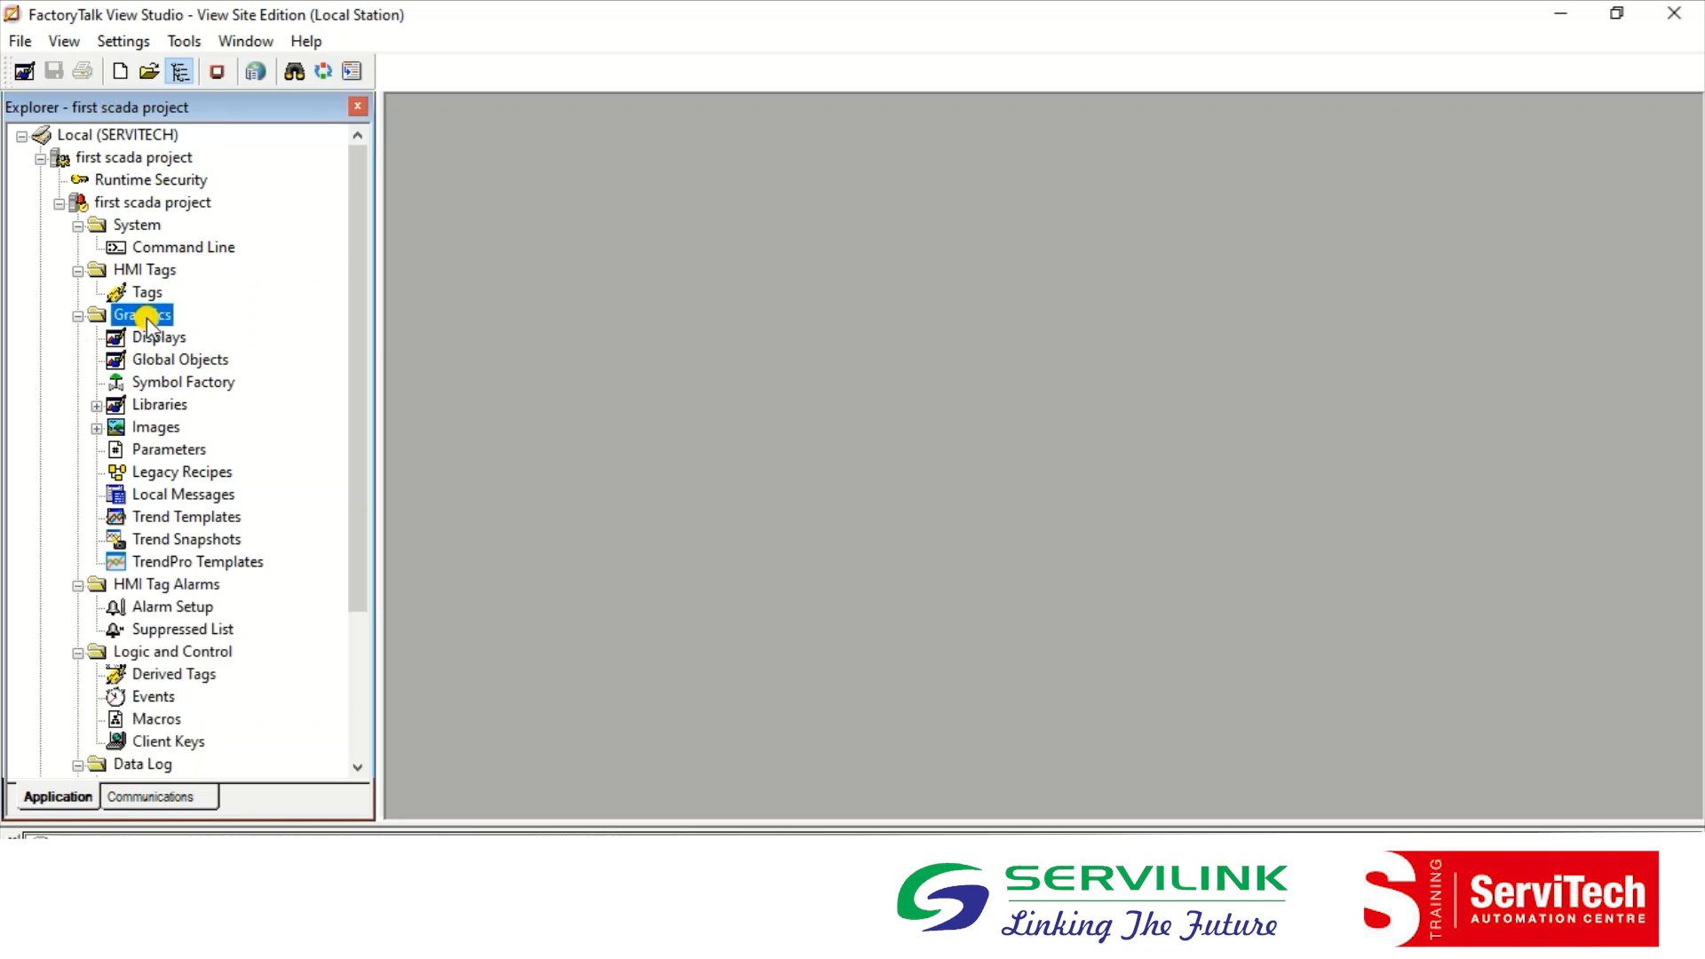
pyautogui.click(166, 339)
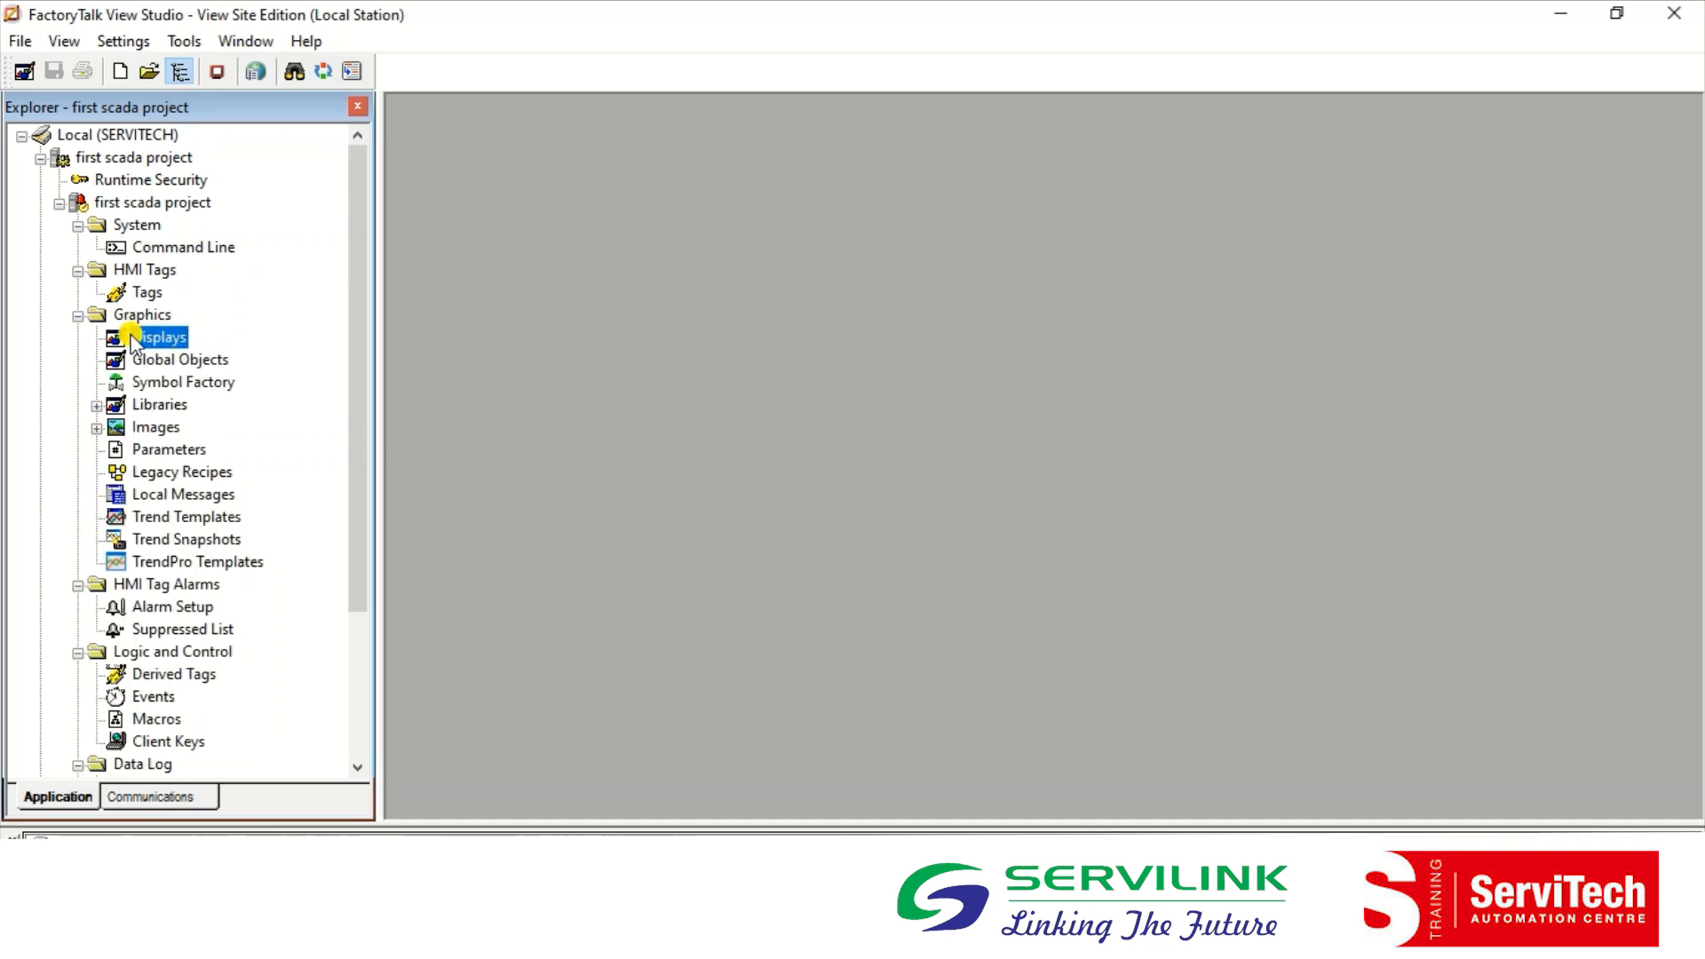
pyautogui.rightClick(130, 335)
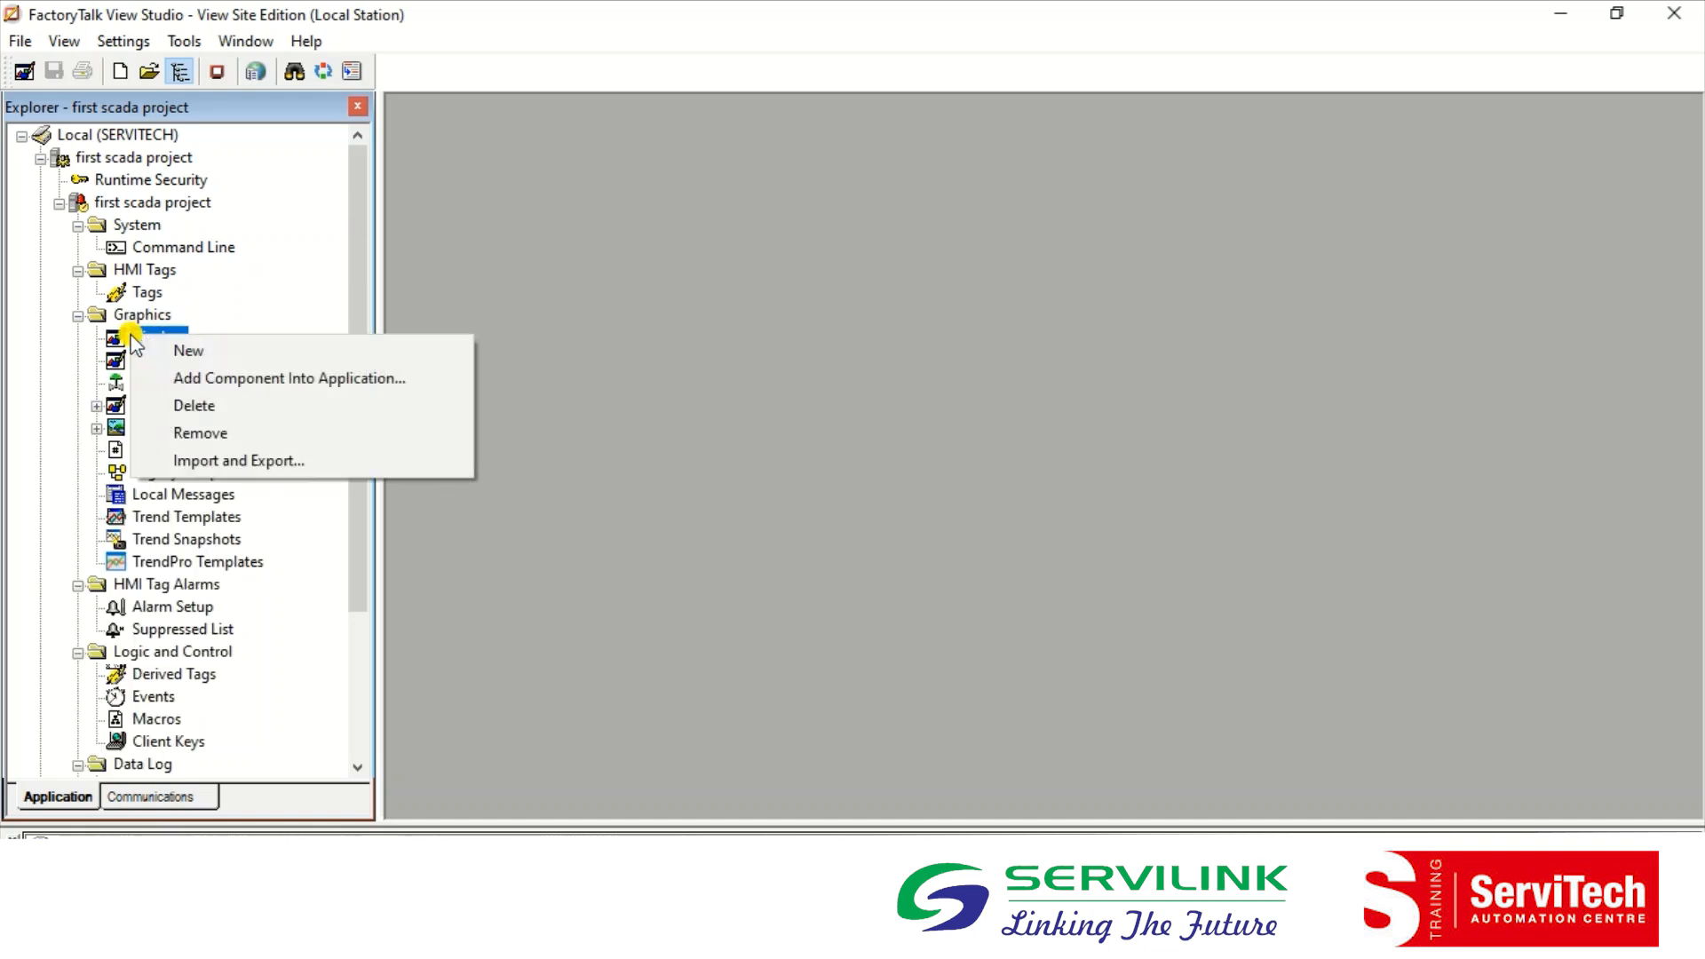
pyautogui.click(263, 353)
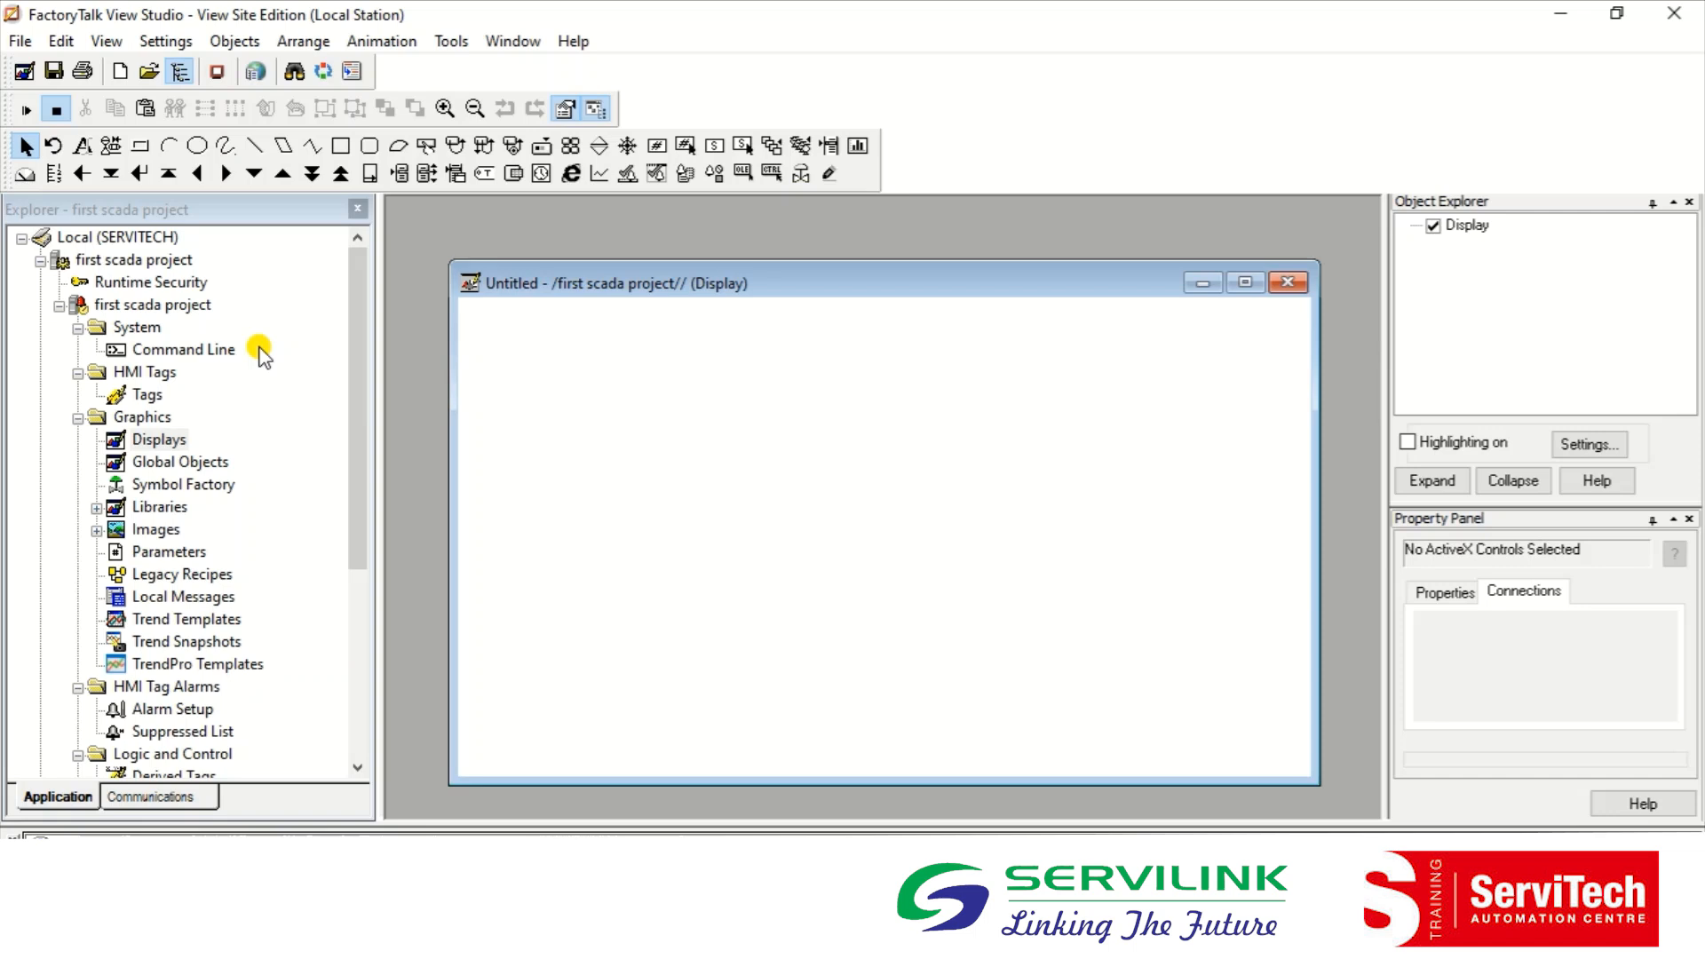
pyautogui.rightClick(155, 442)
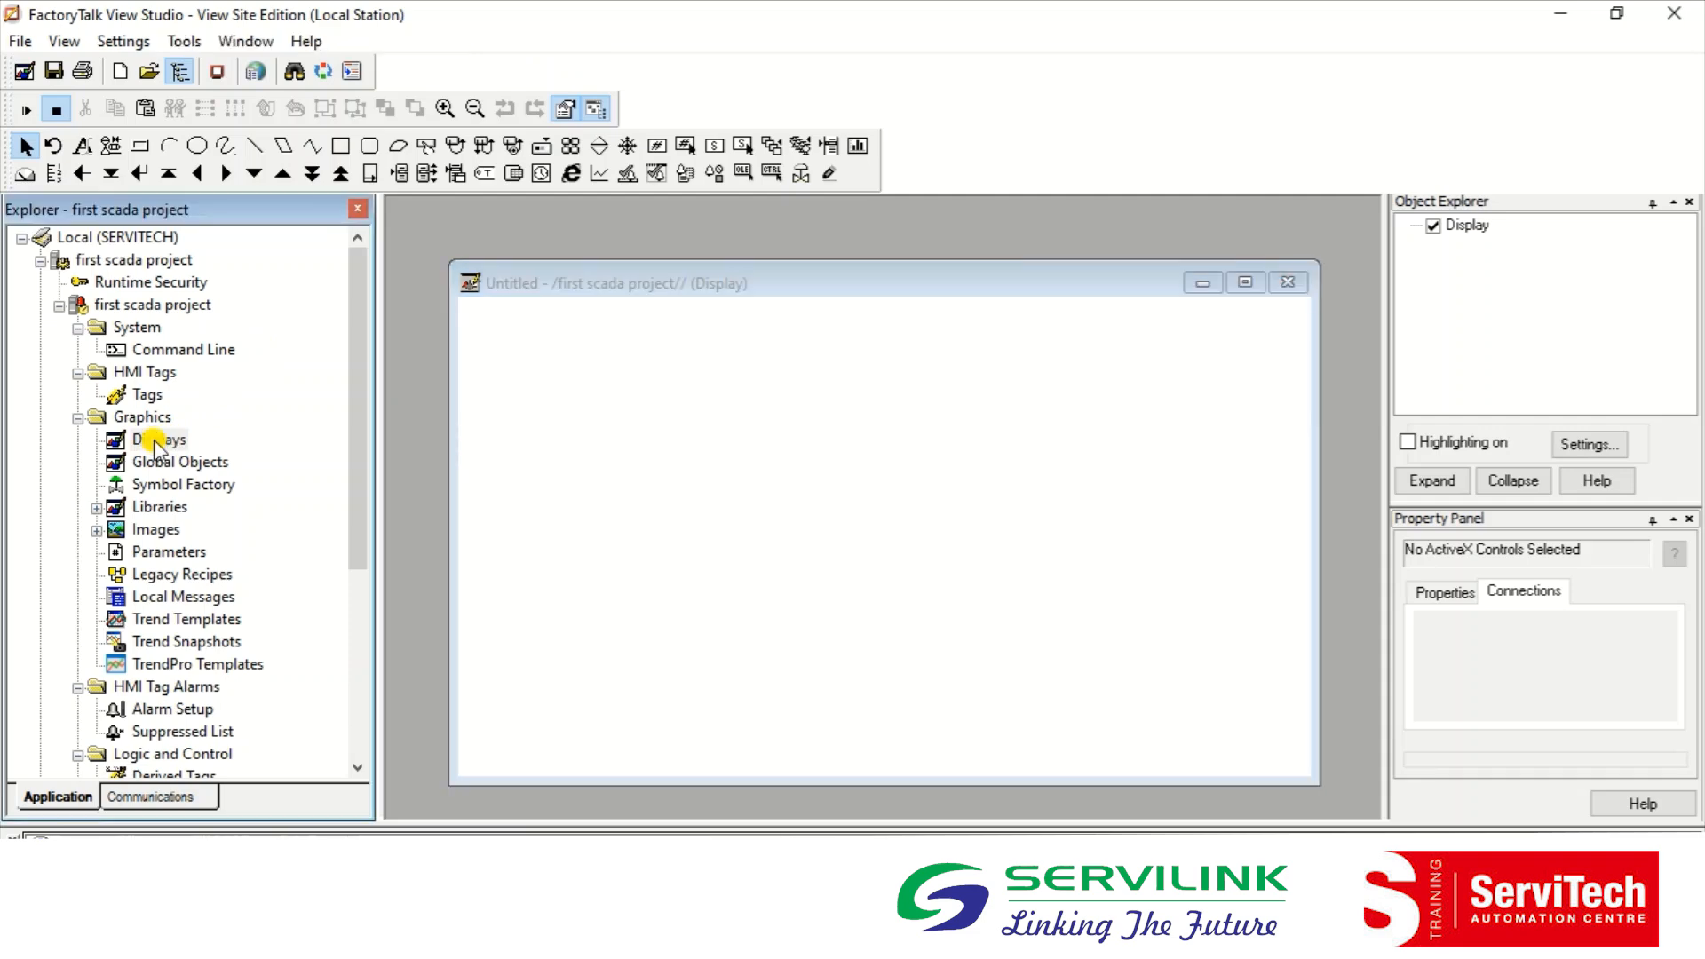
pyautogui.click(616, 380)
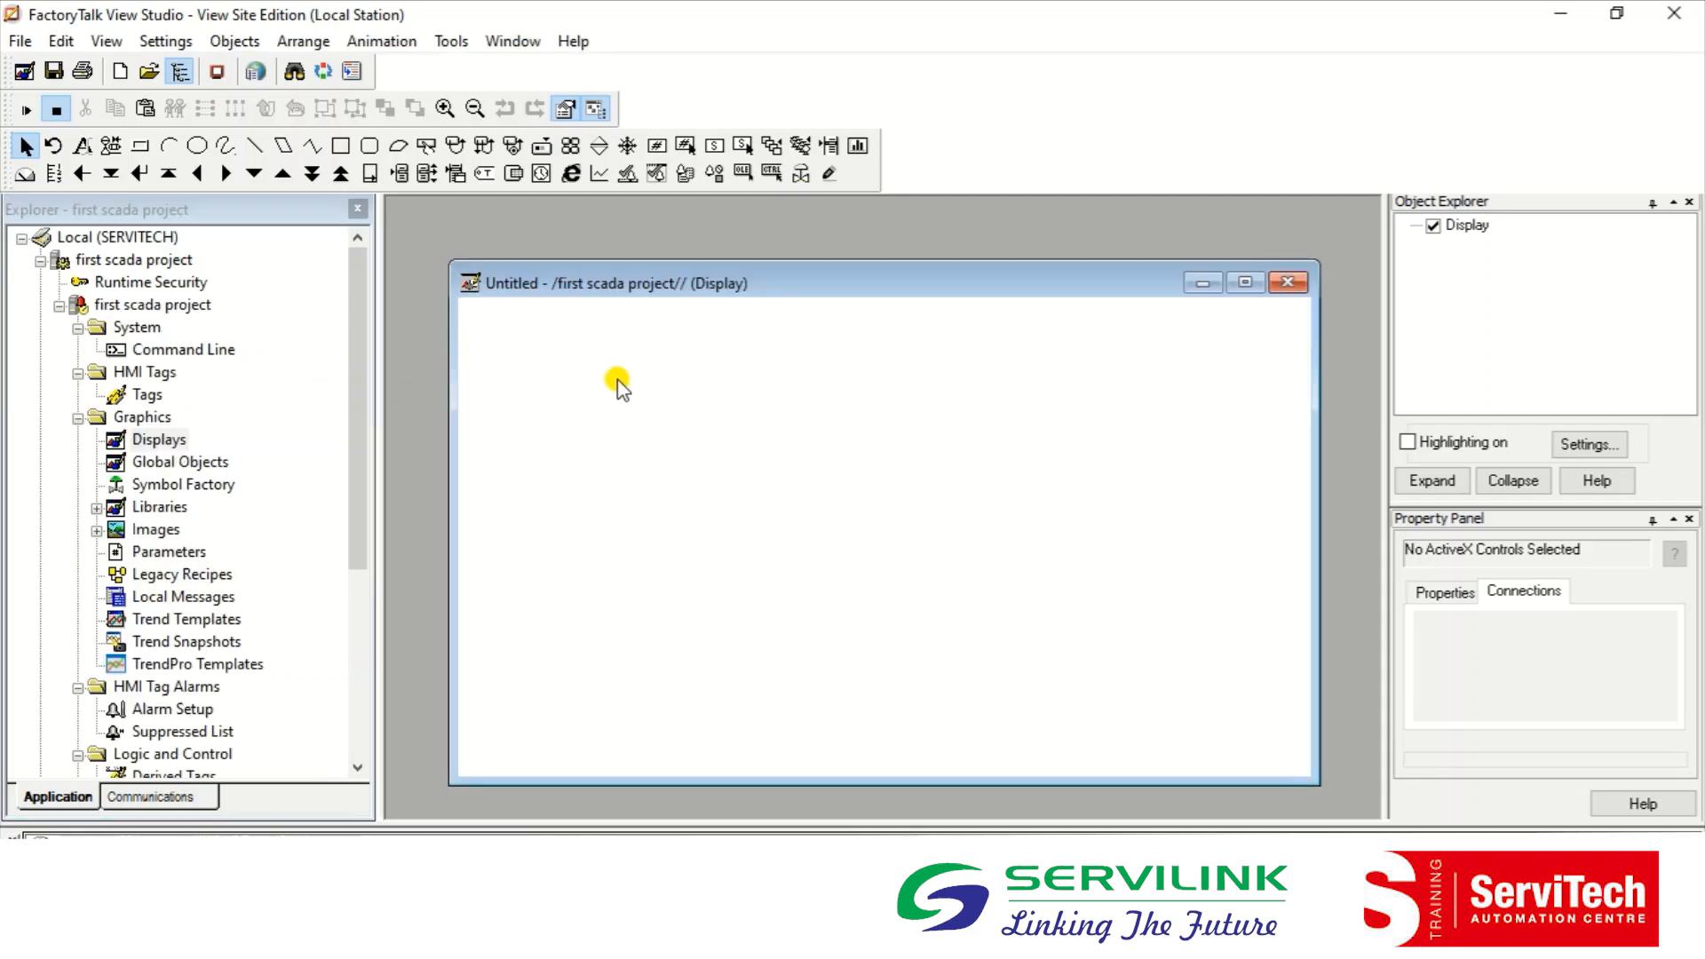
pyautogui.moveTo(769, 286); pyautogui.dragTo(745, 251)
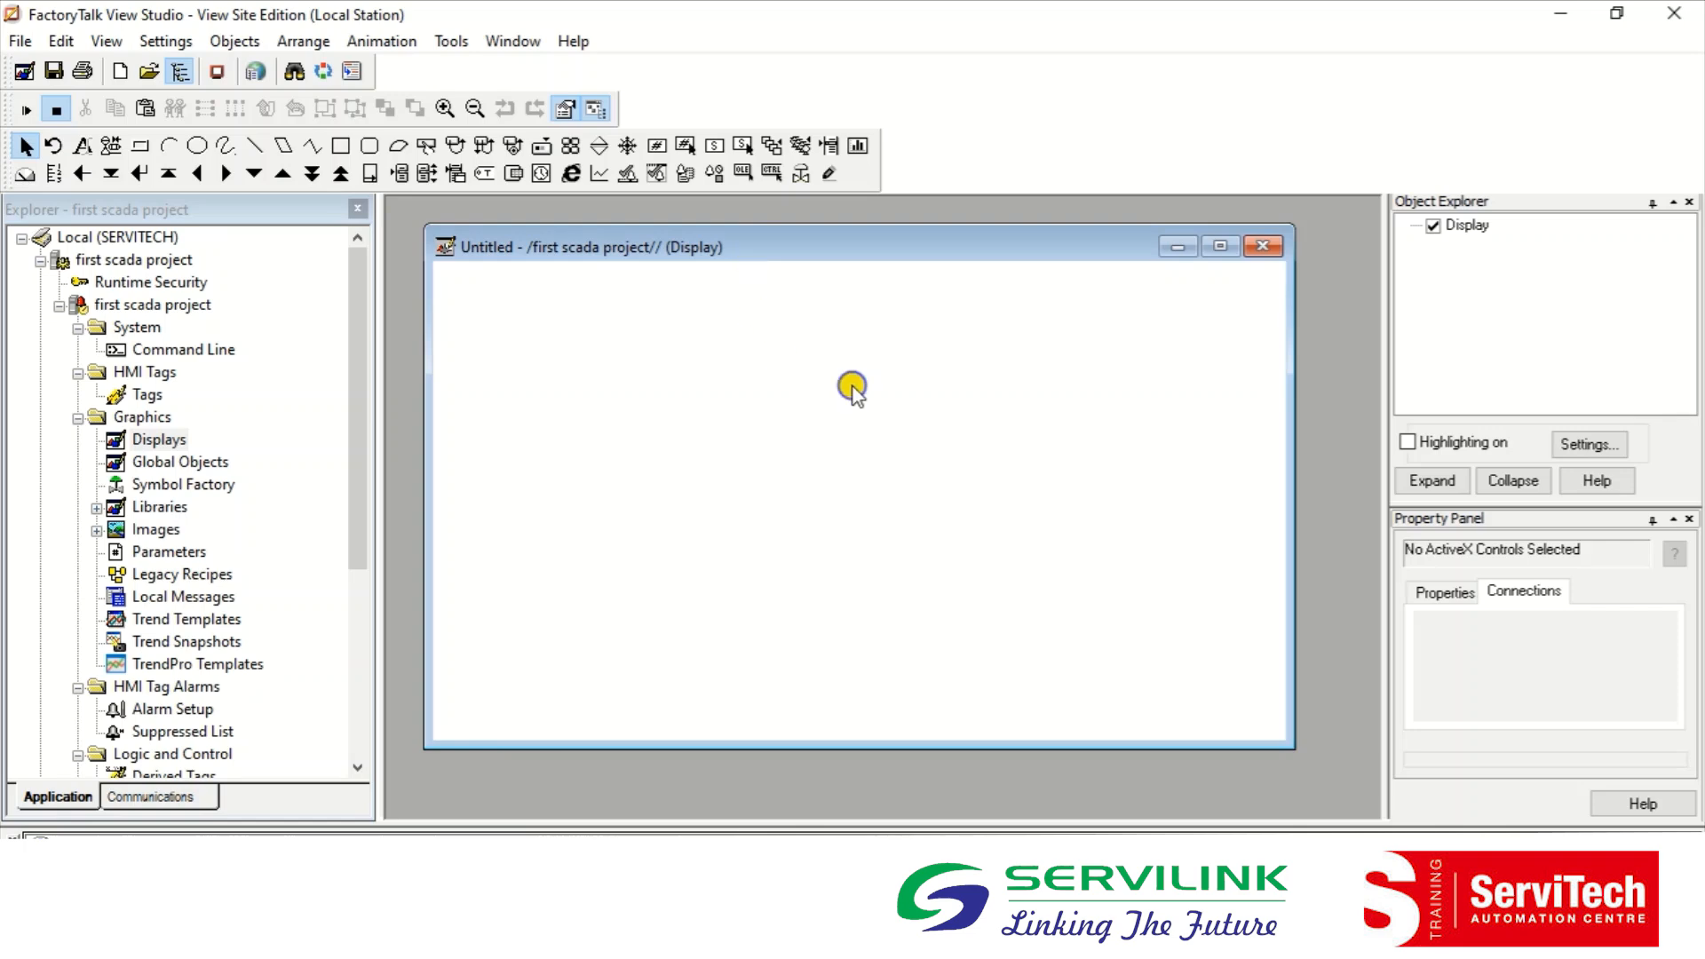
# Step: Configure the new display's settings to use the current size and a medium grey background color
pyautogui.rightClick(853, 392)
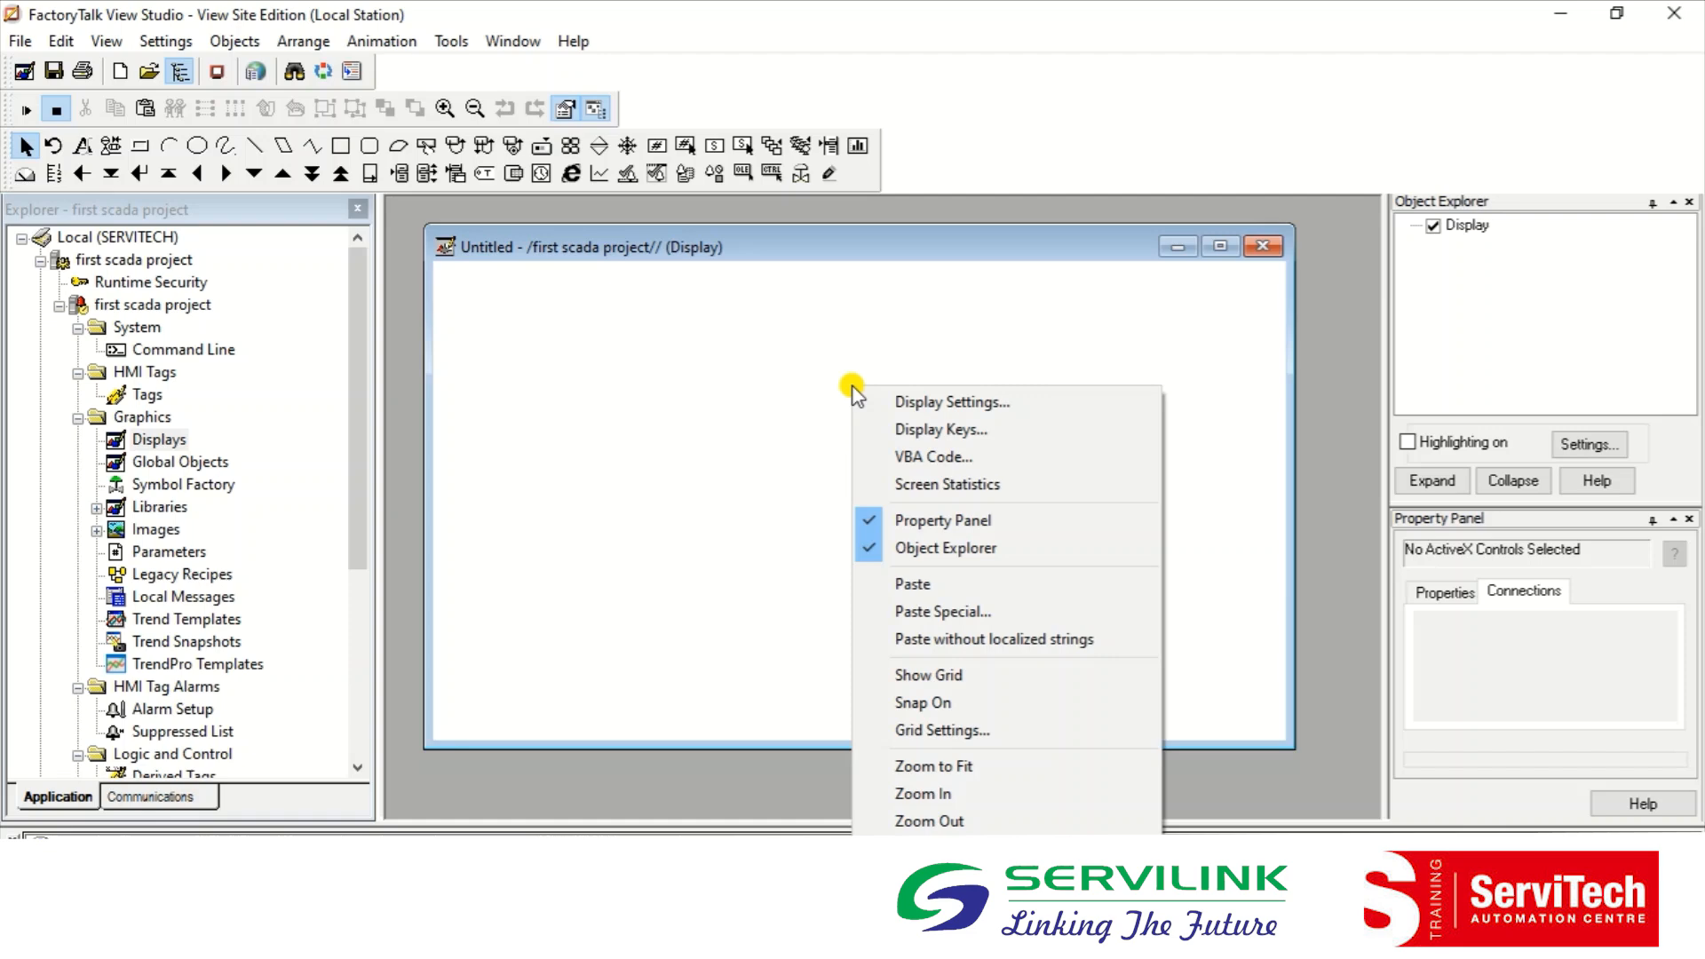
pyautogui.click(955, 403)
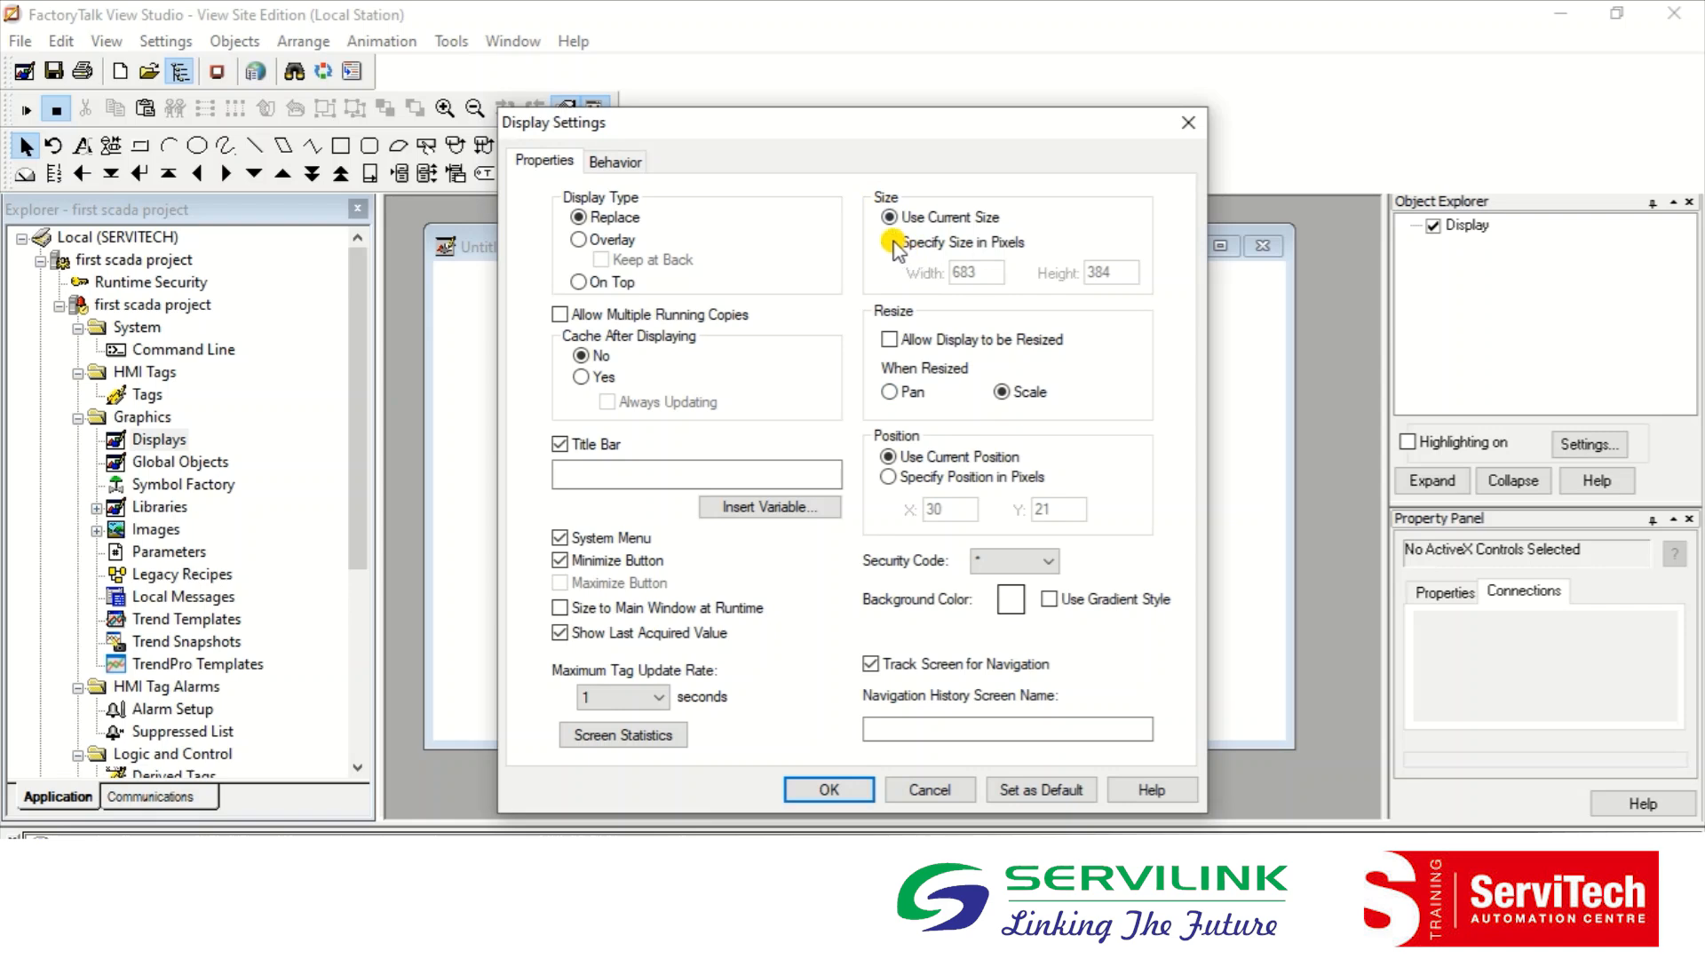
pyautogui.click(892, 244)
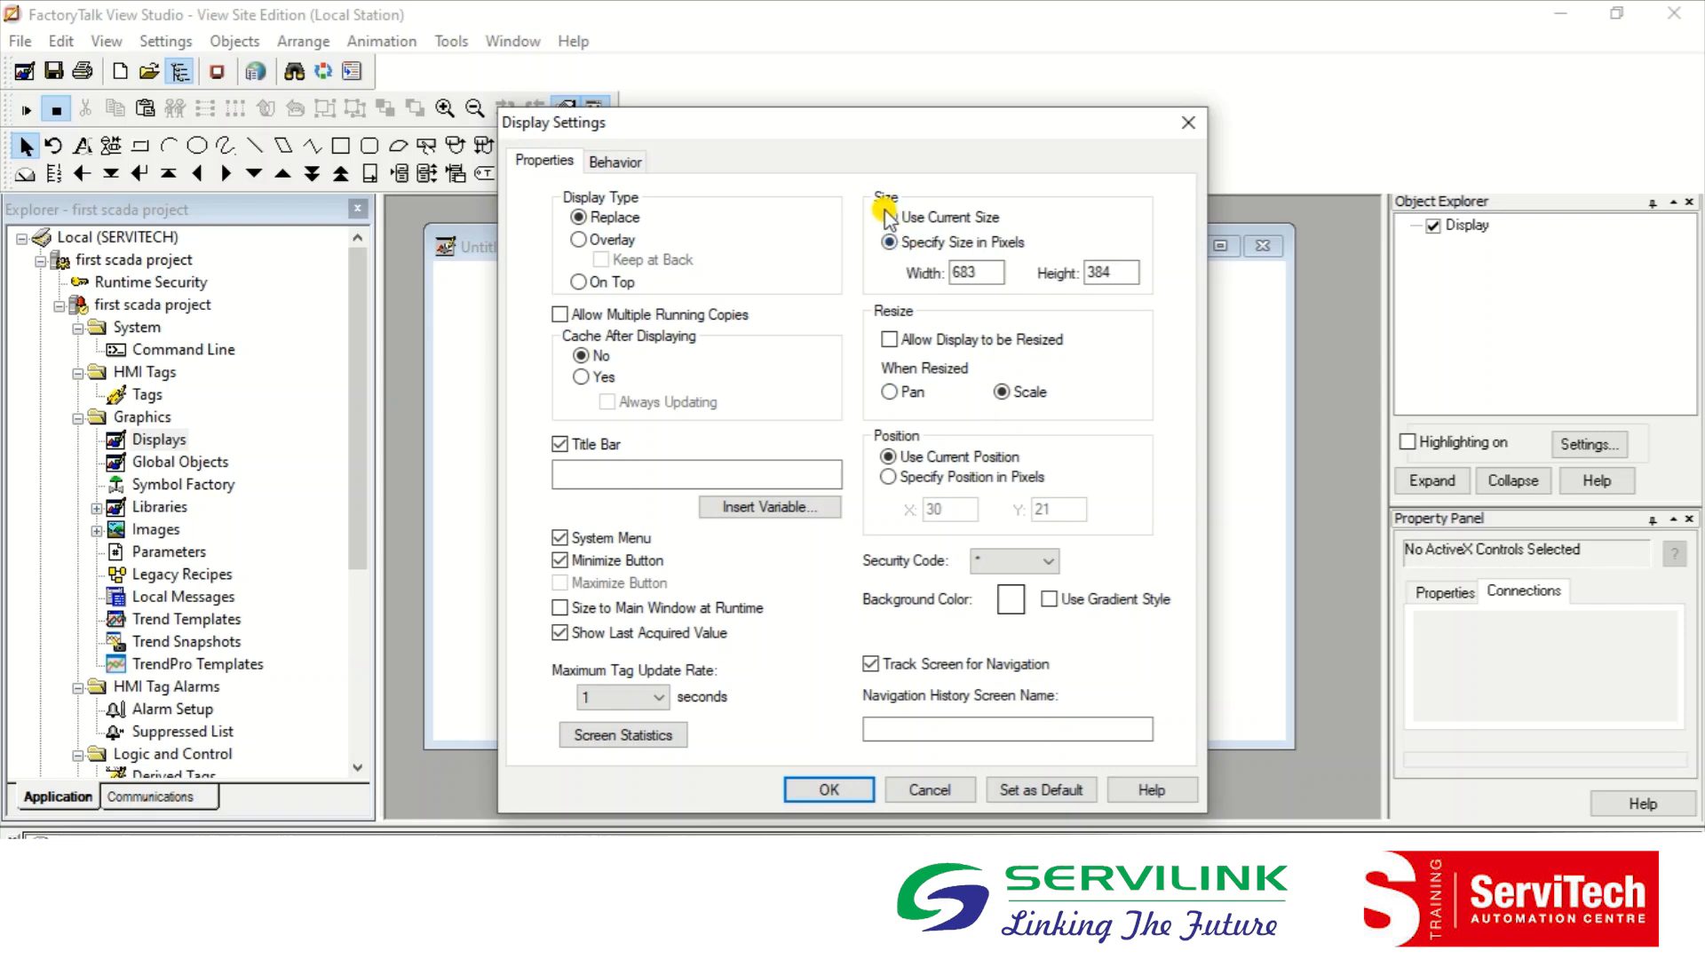
pyautogui.click(889, 218)
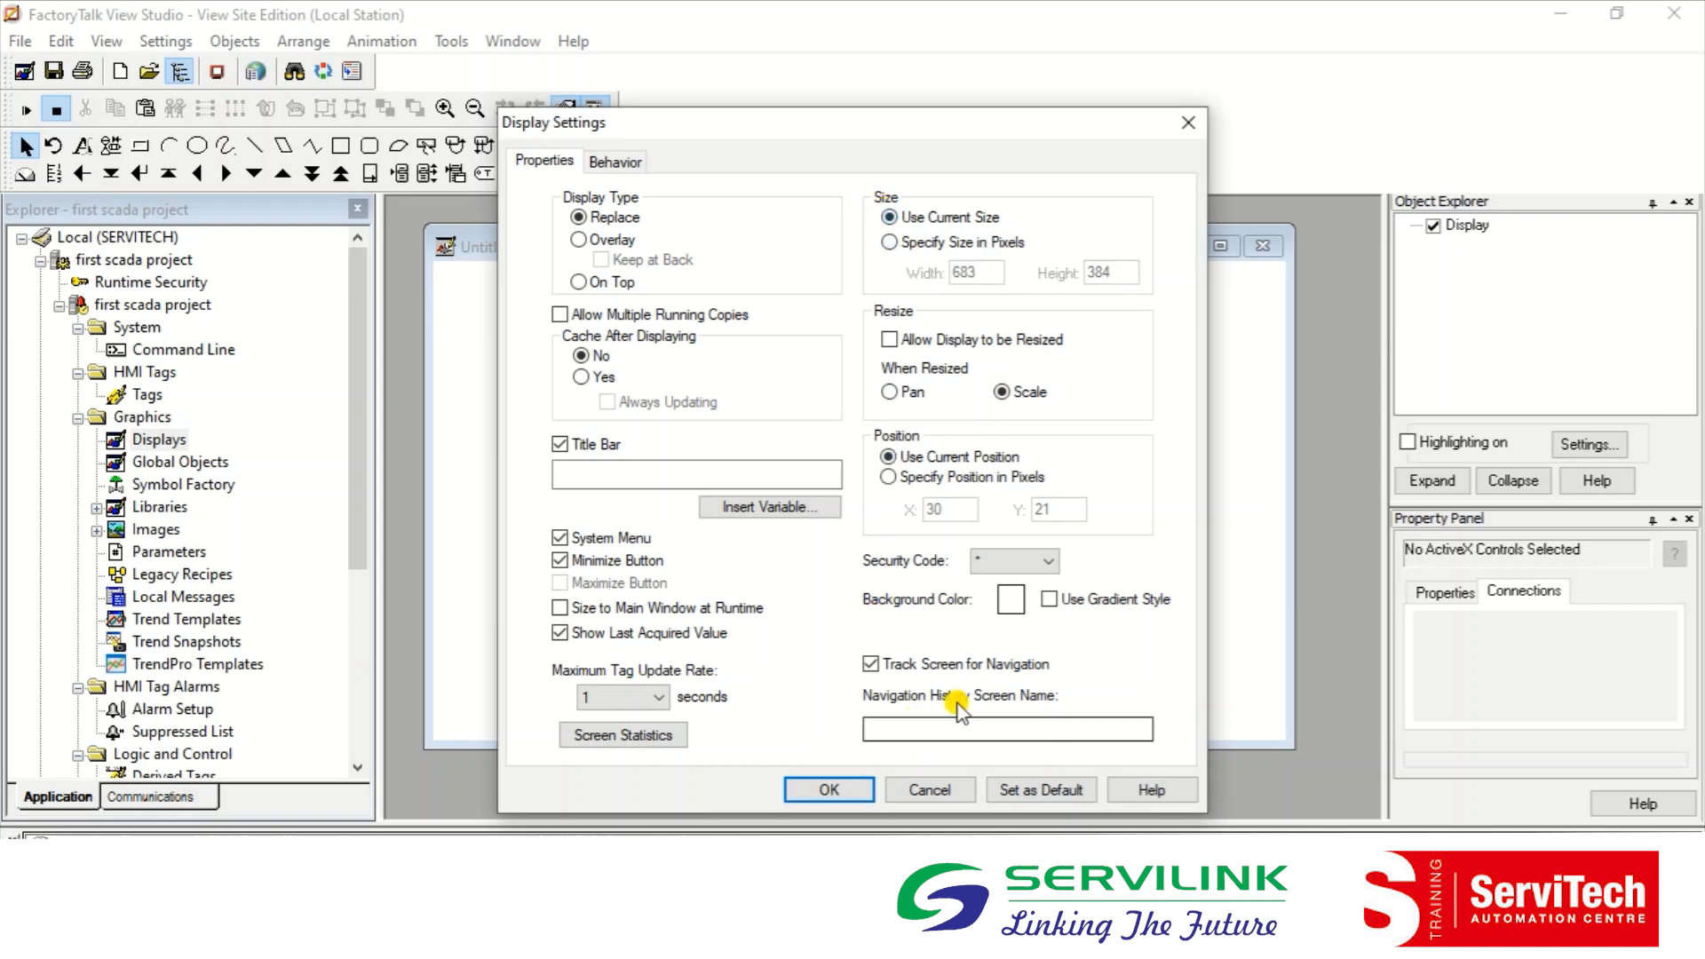
pyautogui.click(1013, 606)
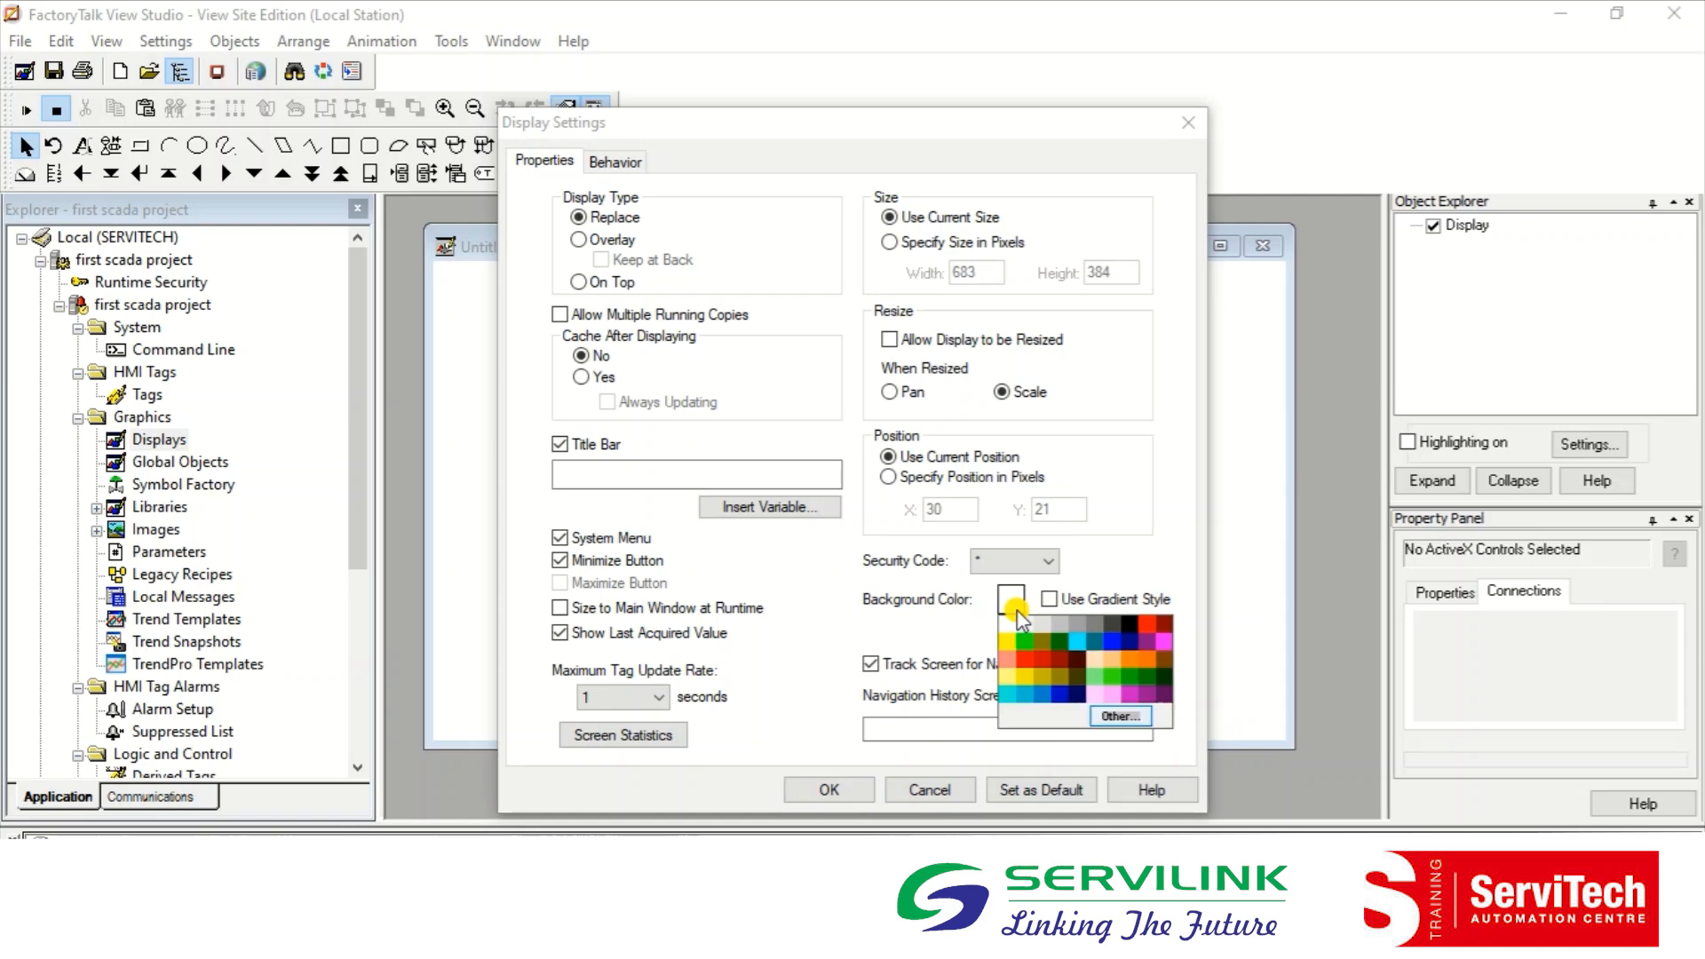
pyautogui.click(1078, 623)
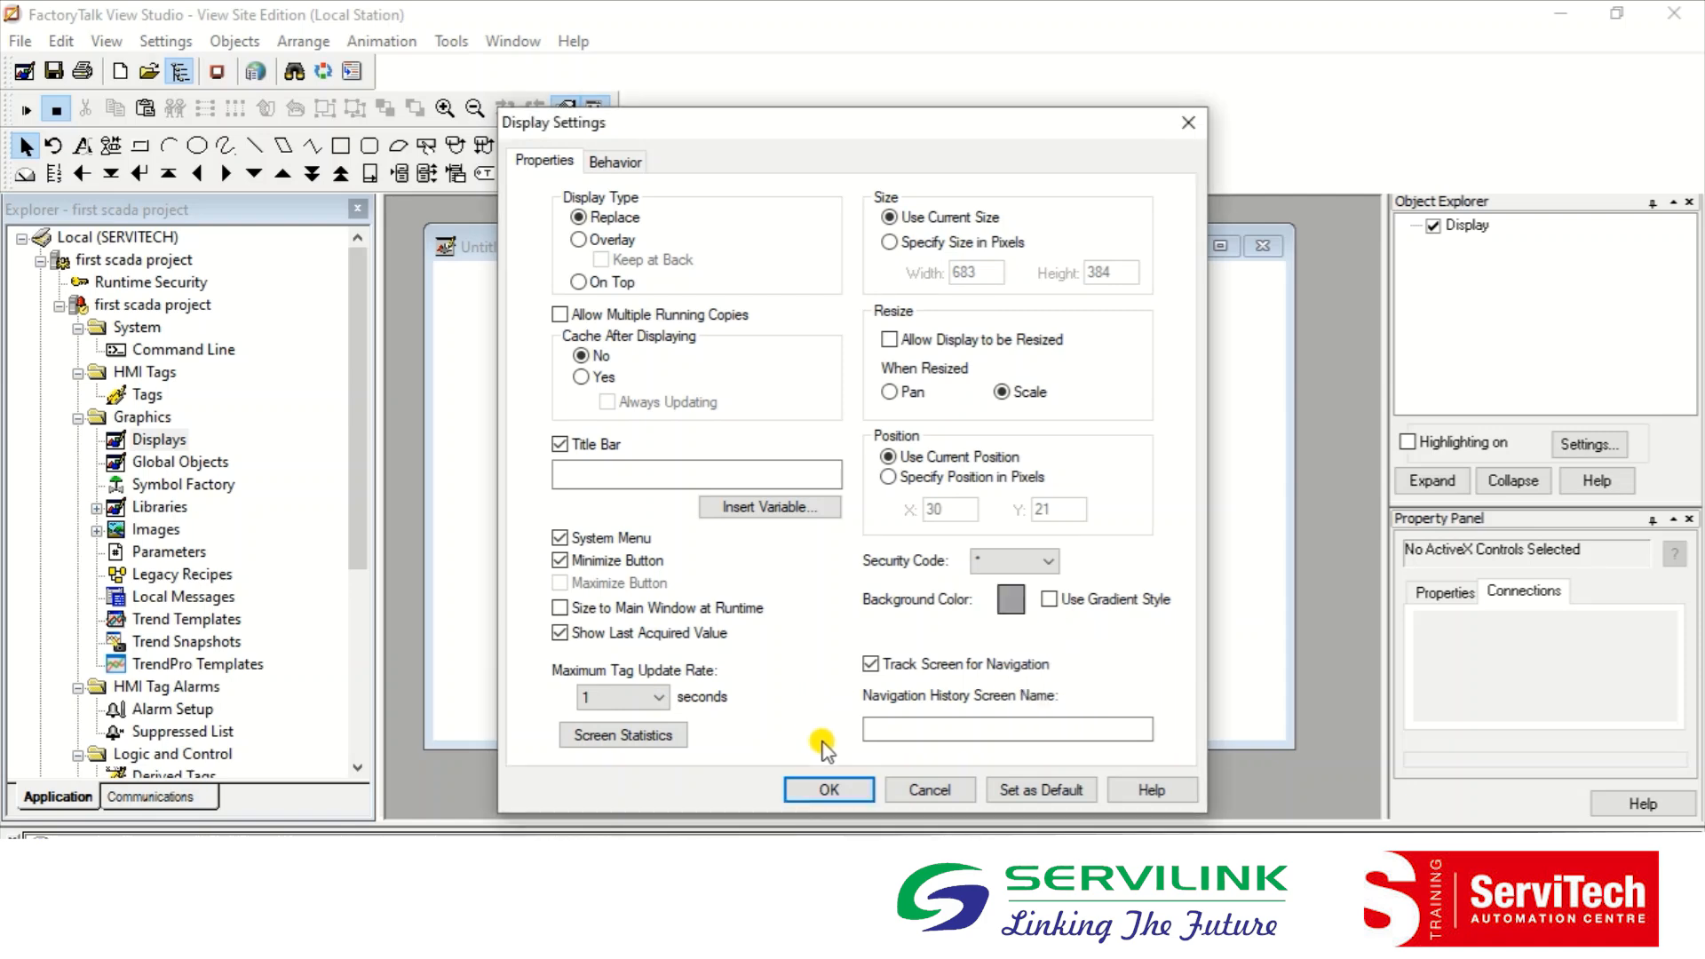
pyautogui.click(842, 789)
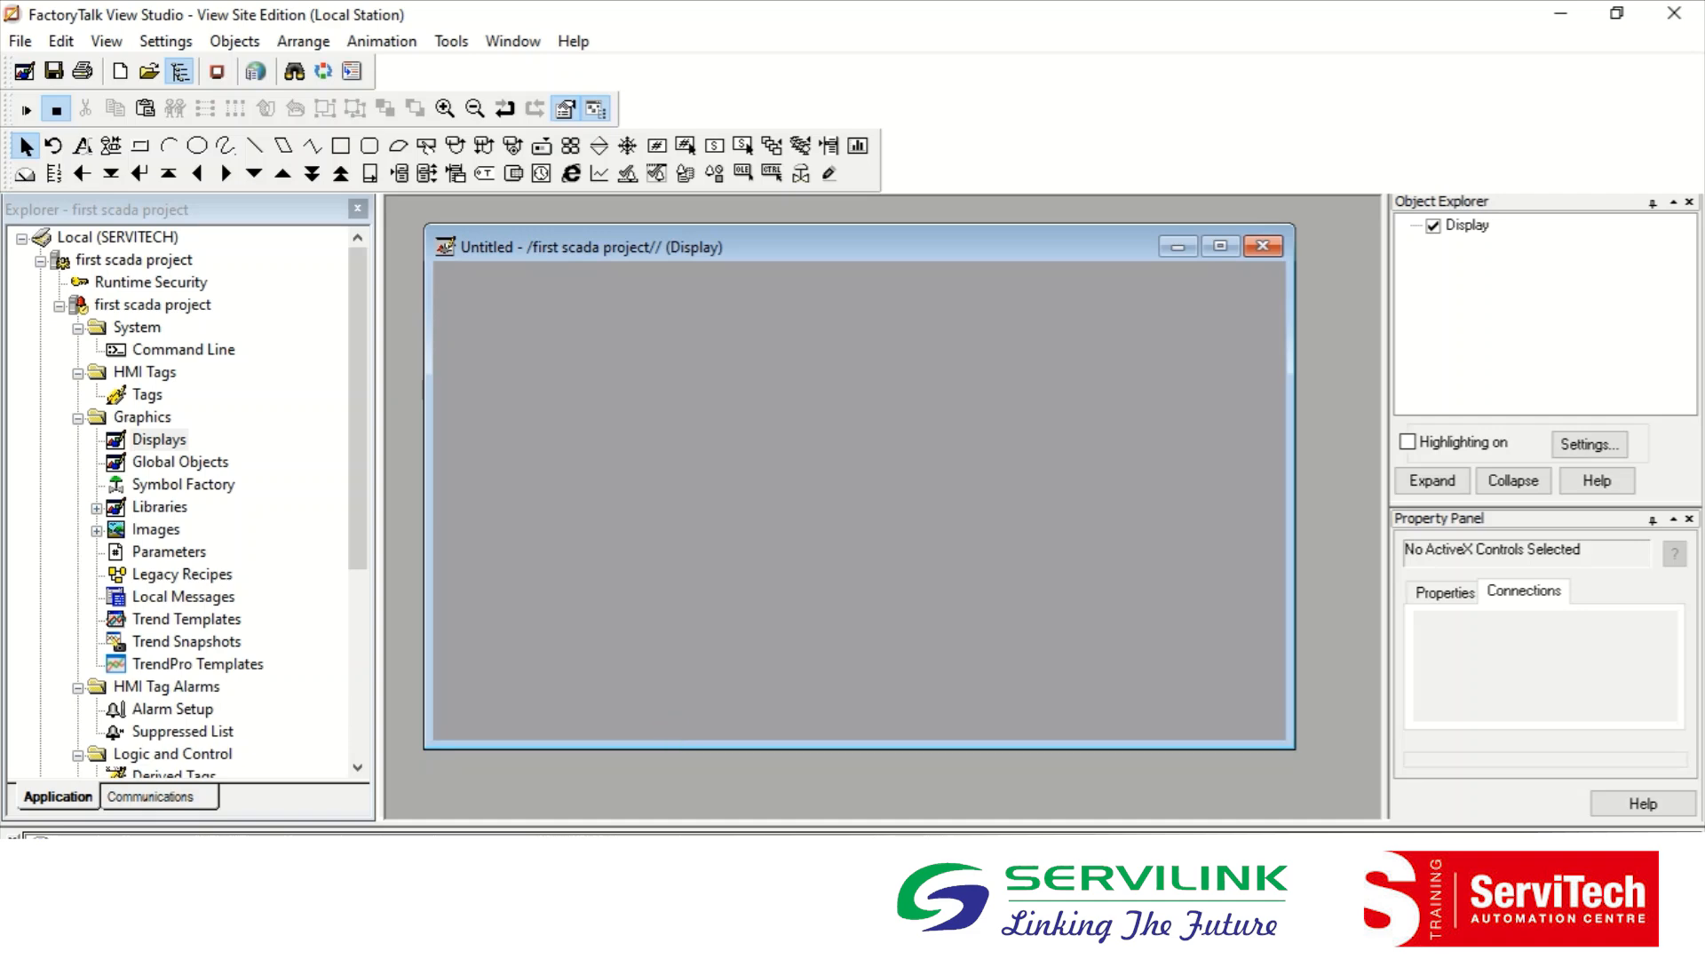
# Step: Switch to RSLogix 500 and examine the Start and Stop contacts in LAD 2, then return to FactoryTalk View Studio
pyautogui.click(626, 939)
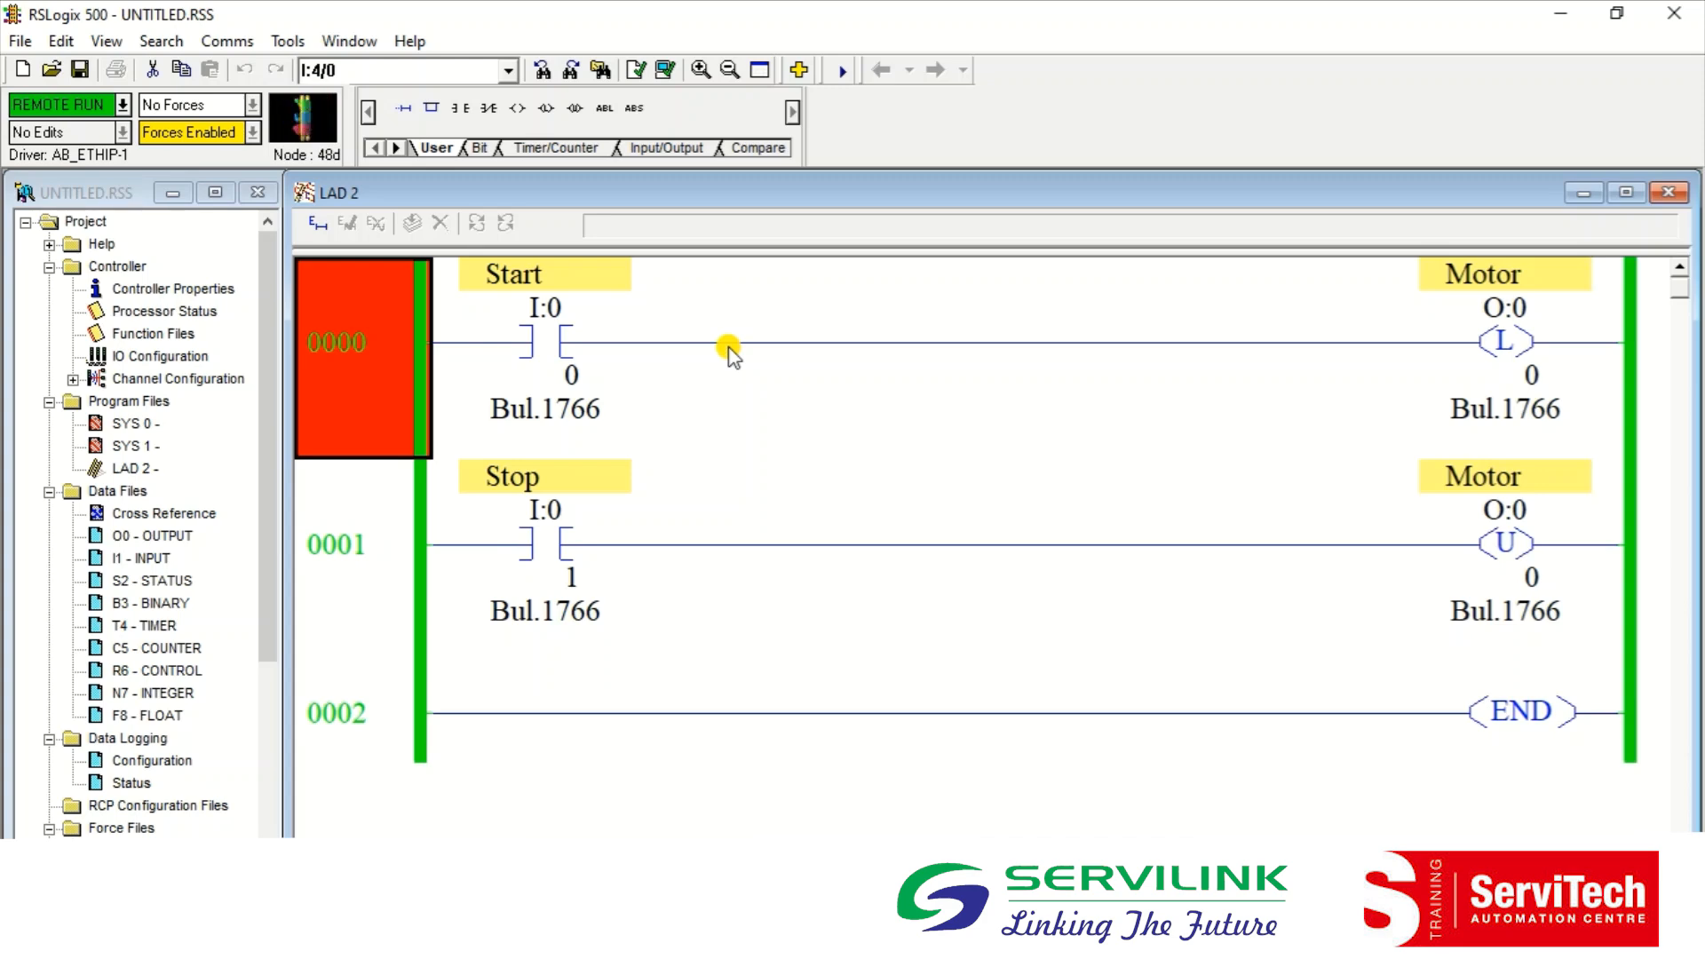
pyautogui.click(551, 391)
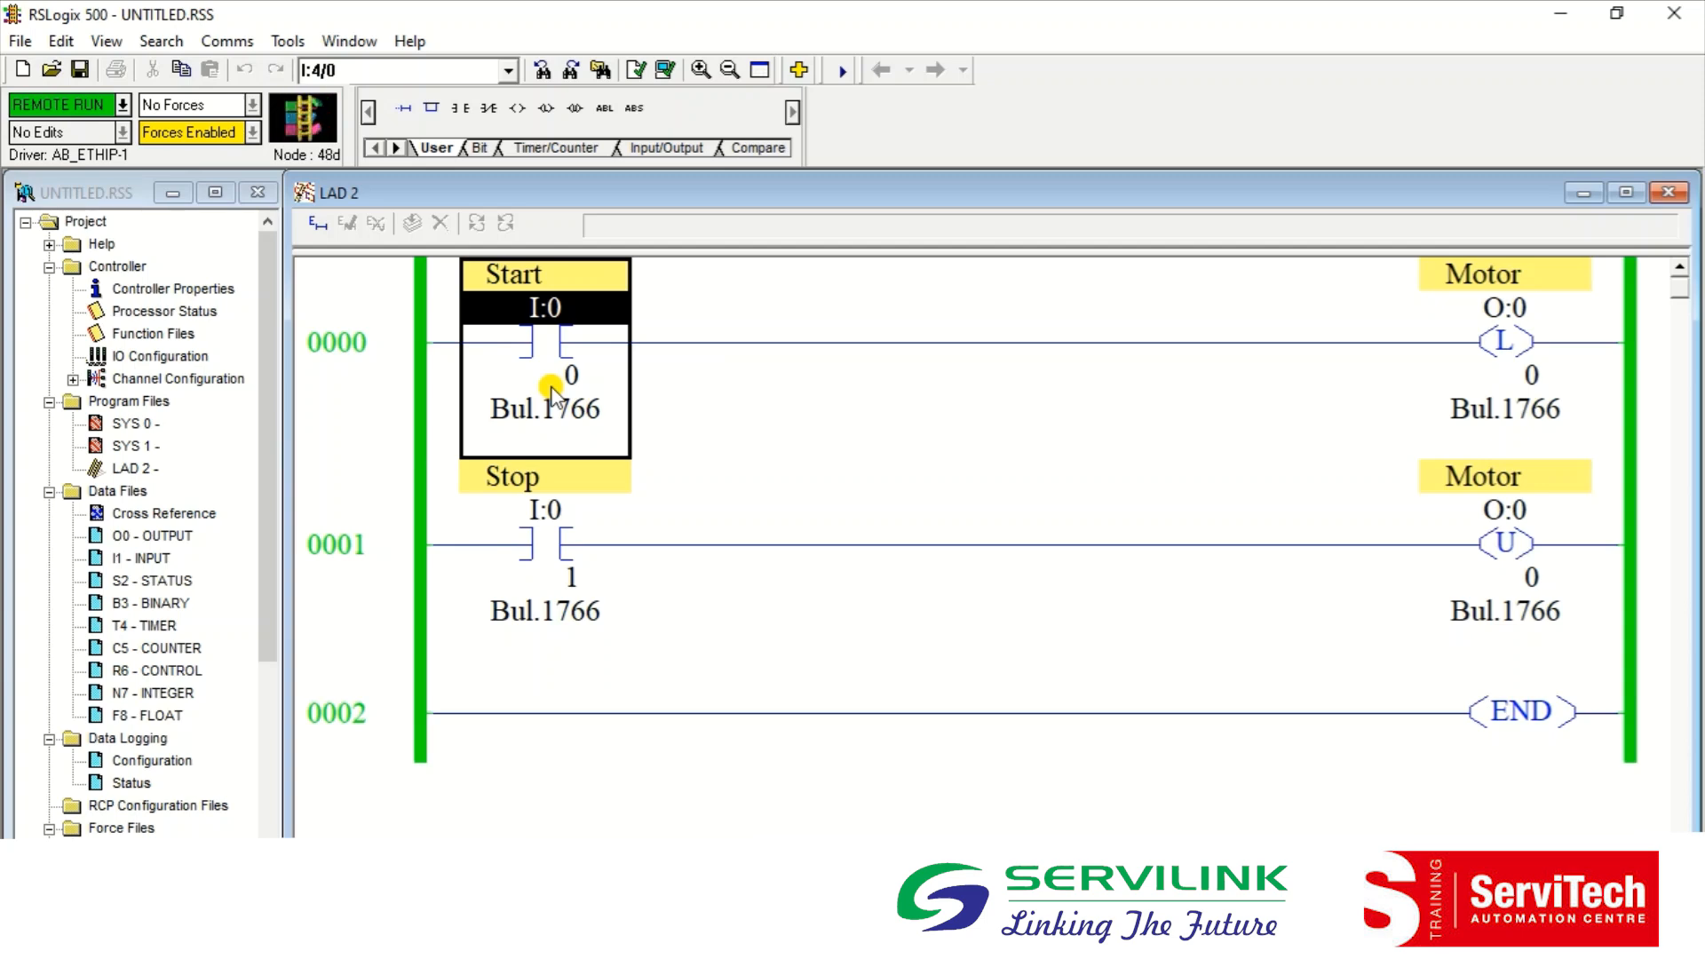
pyautogui.click(478, 611)
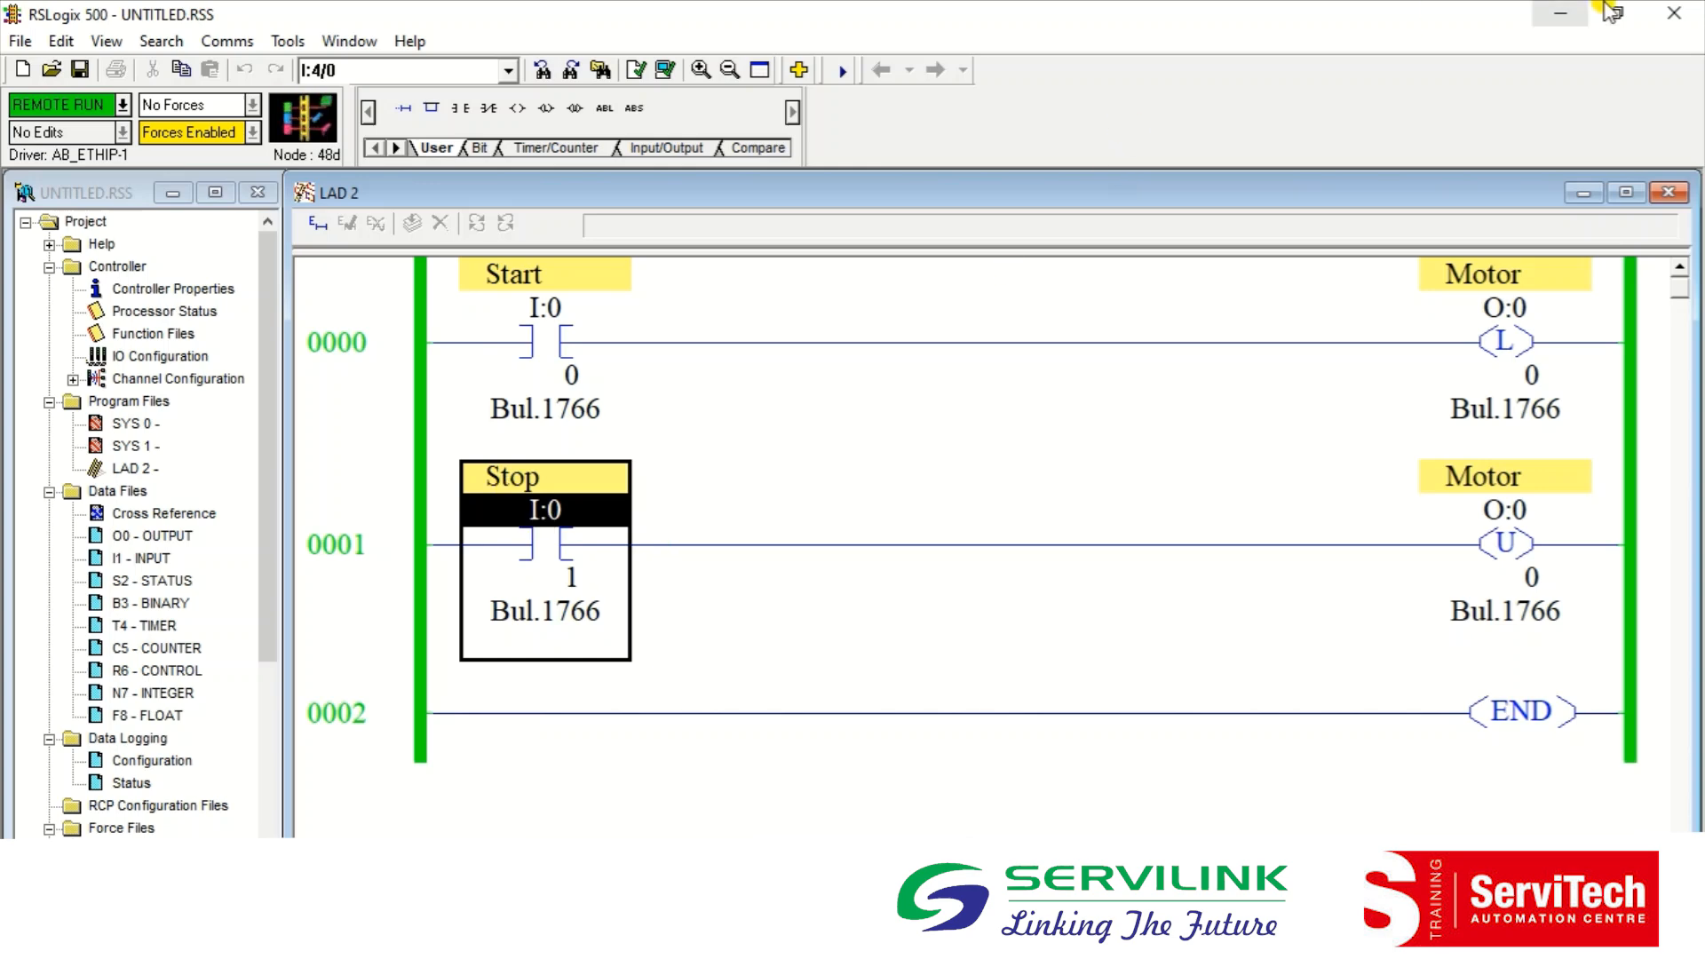
pyautogui.click(1560, 13)
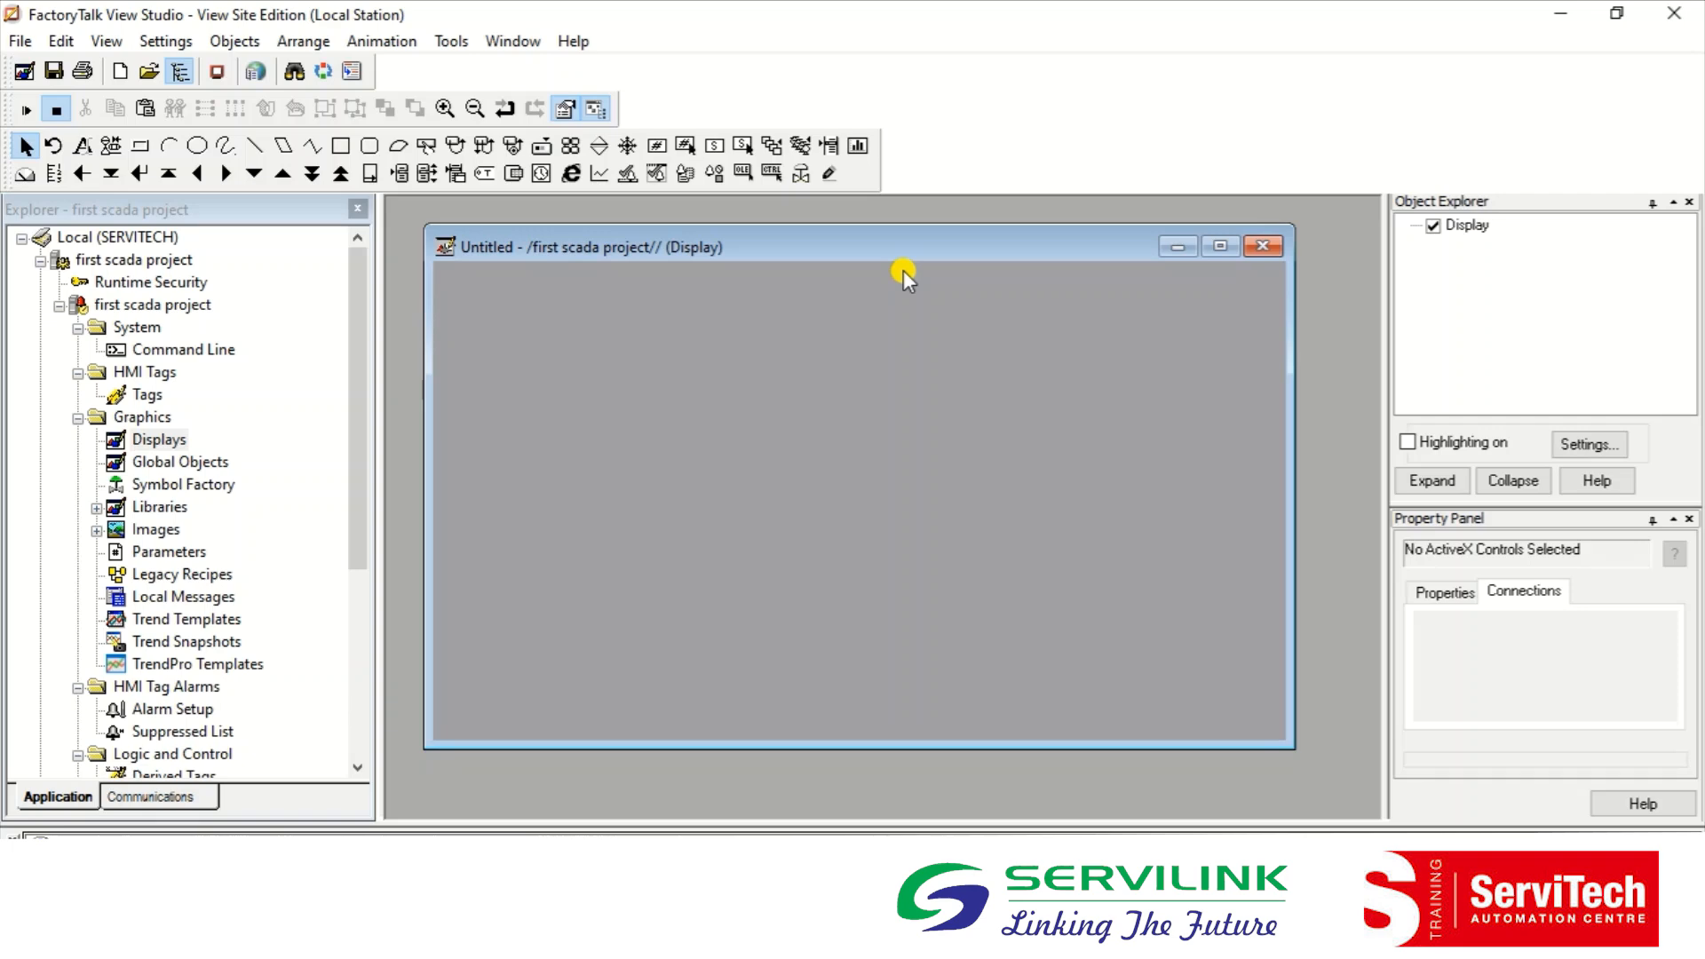
# Step: Add a new OPC DA server to the first scada project application and name it scada
pyautogui.click(244, 211)
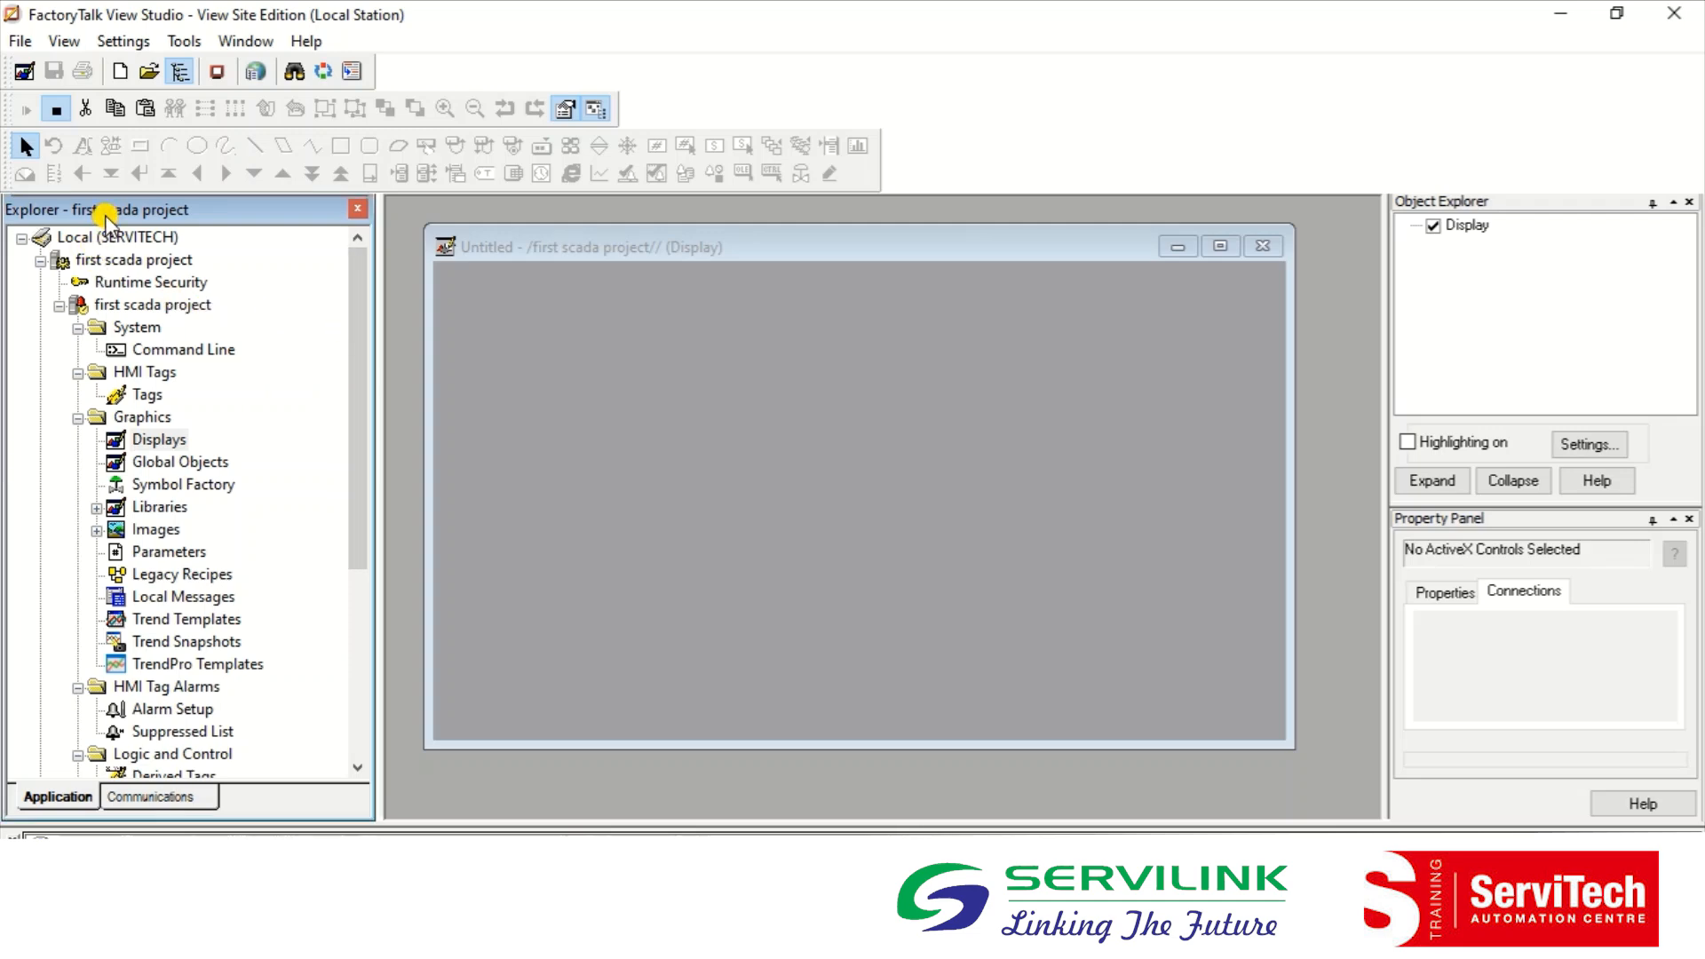
pyautogui.click(89, 259)
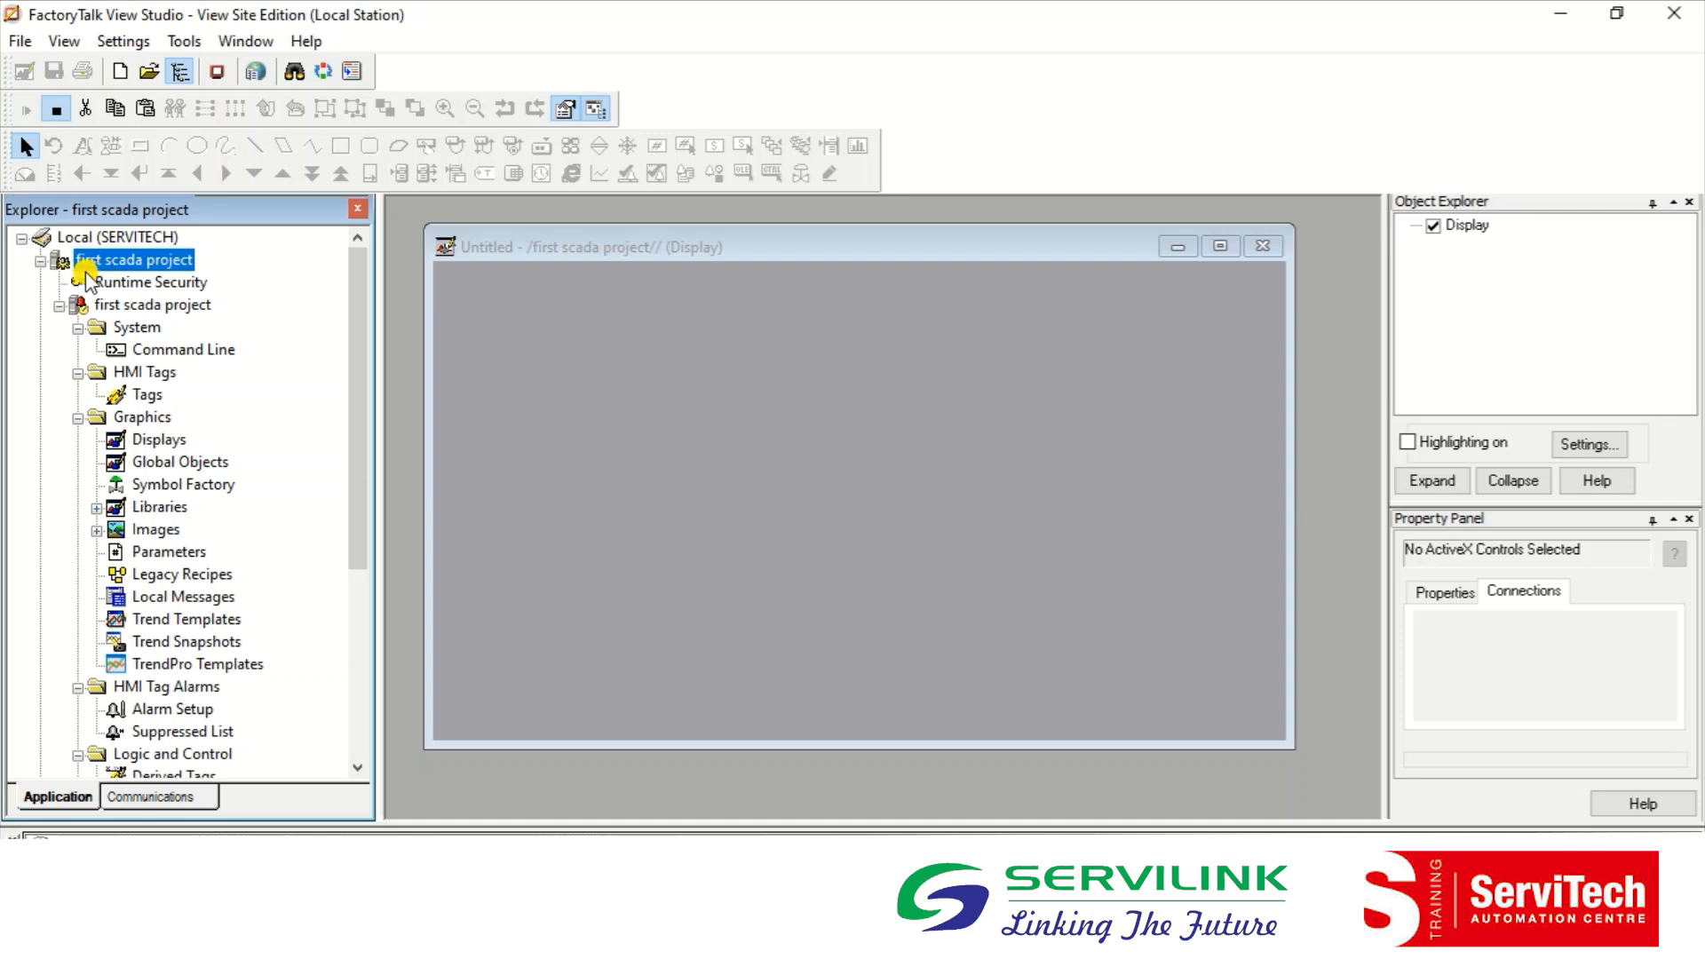
pyautogui.rightClick(171, 264)
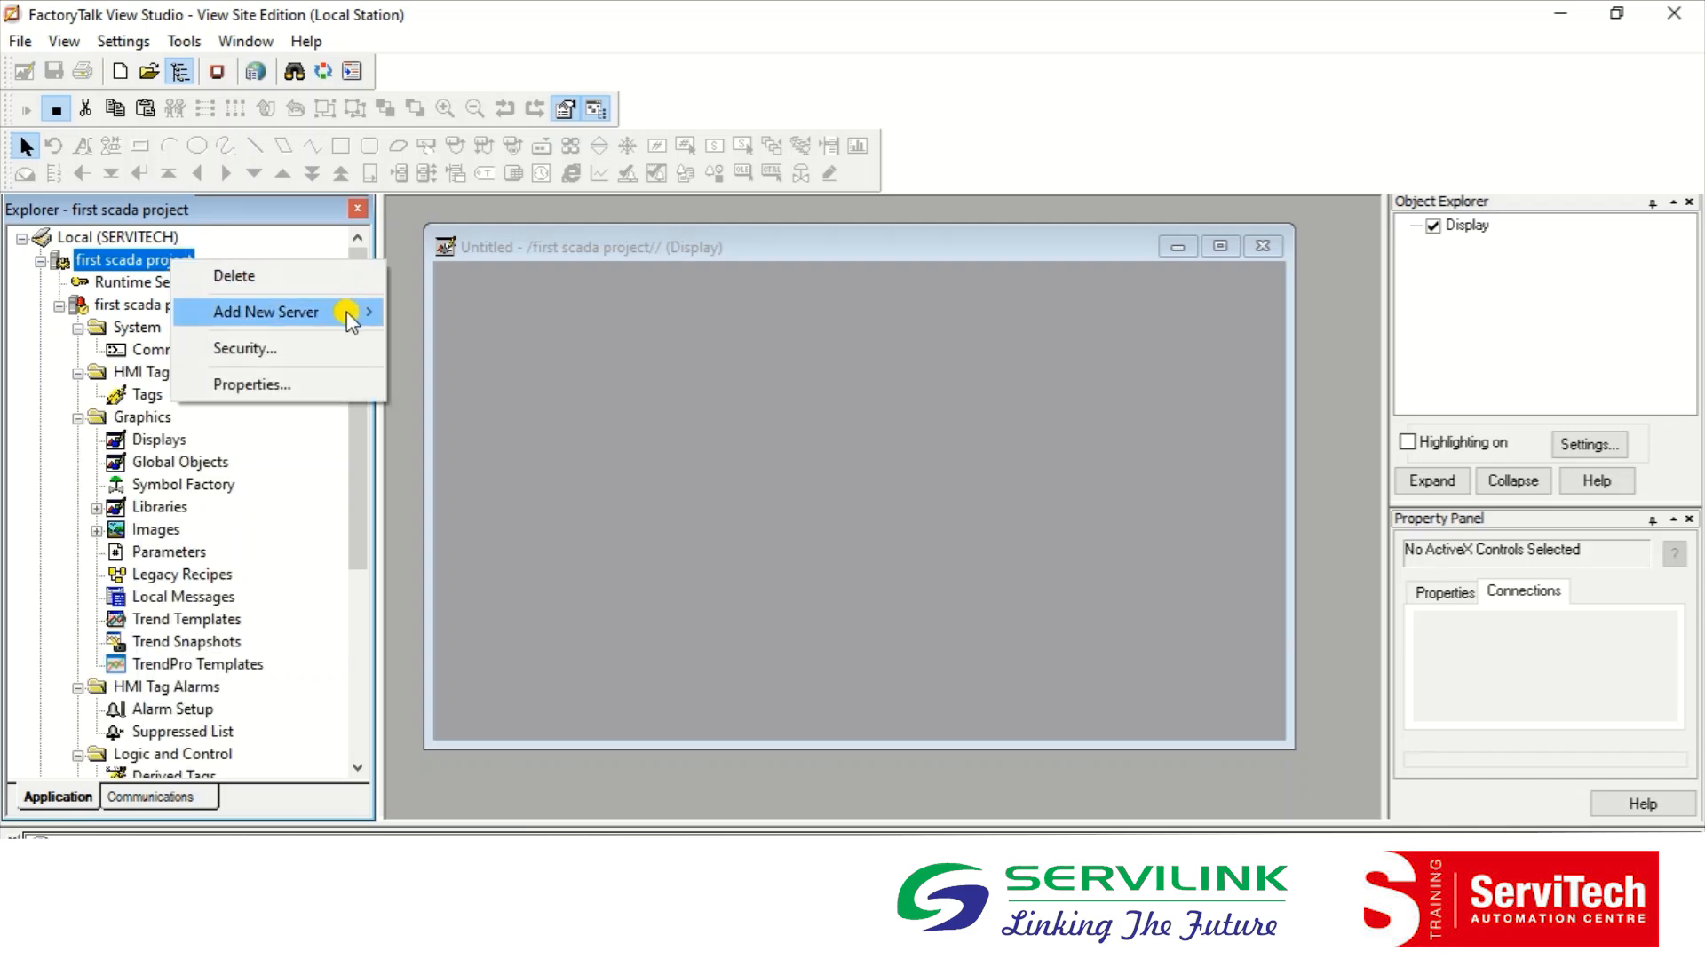
pyautogui.moveTo(352, 318)
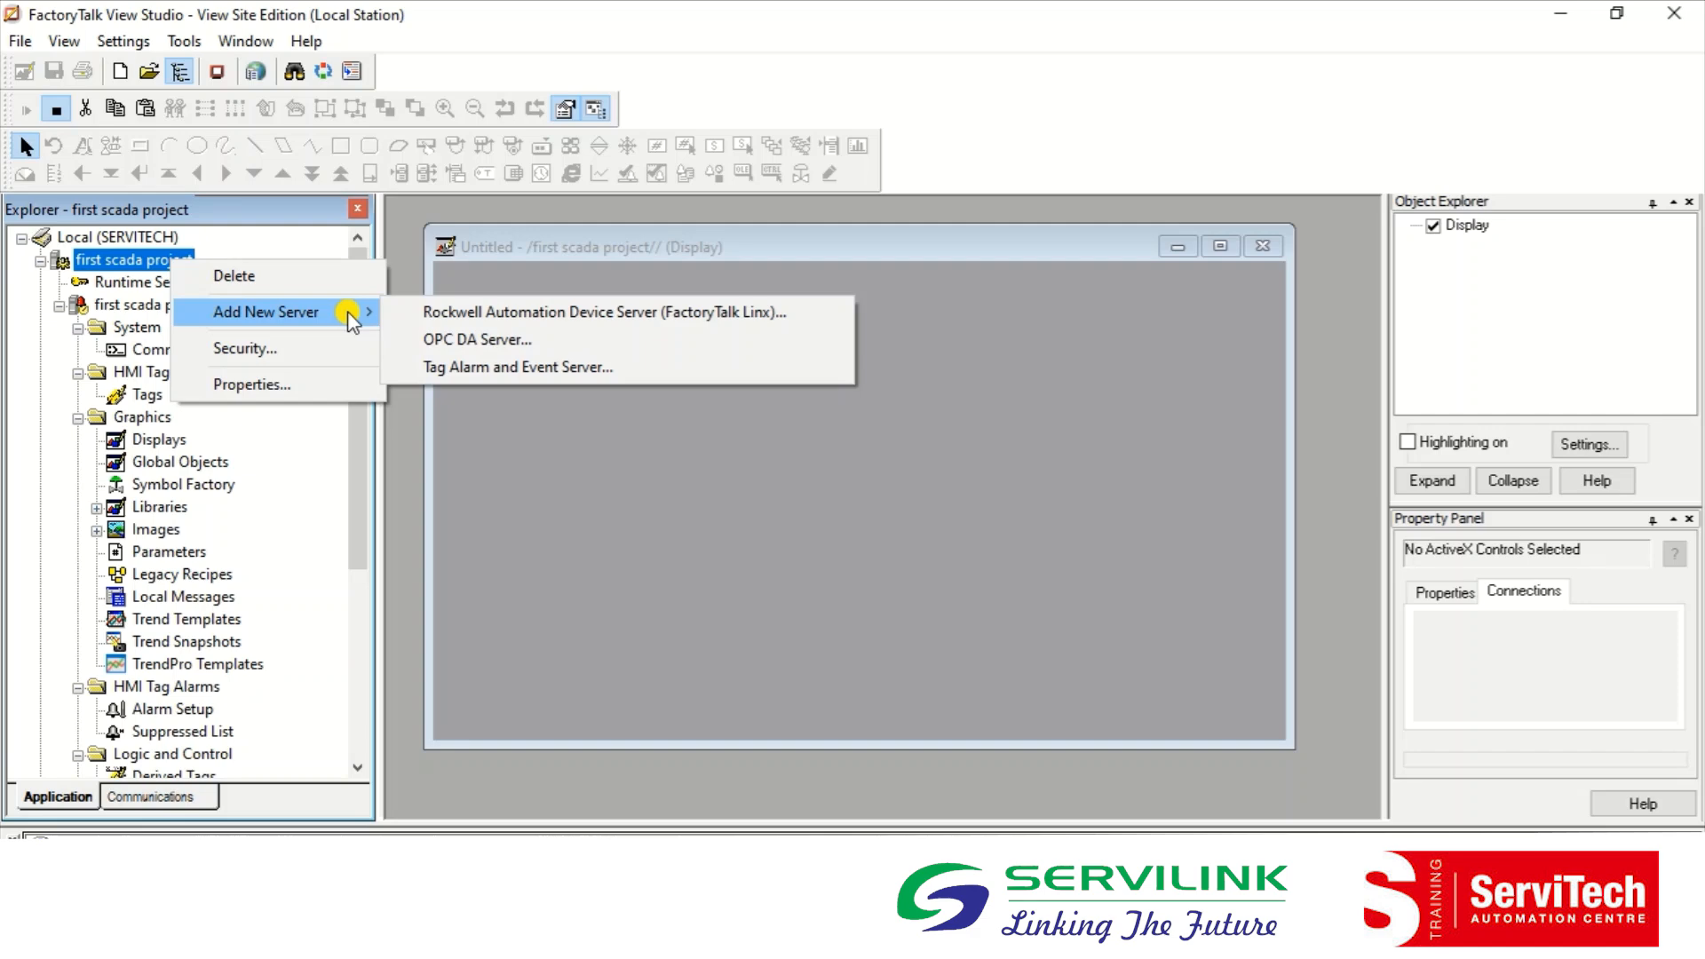
pyautogui.click(546, 337)
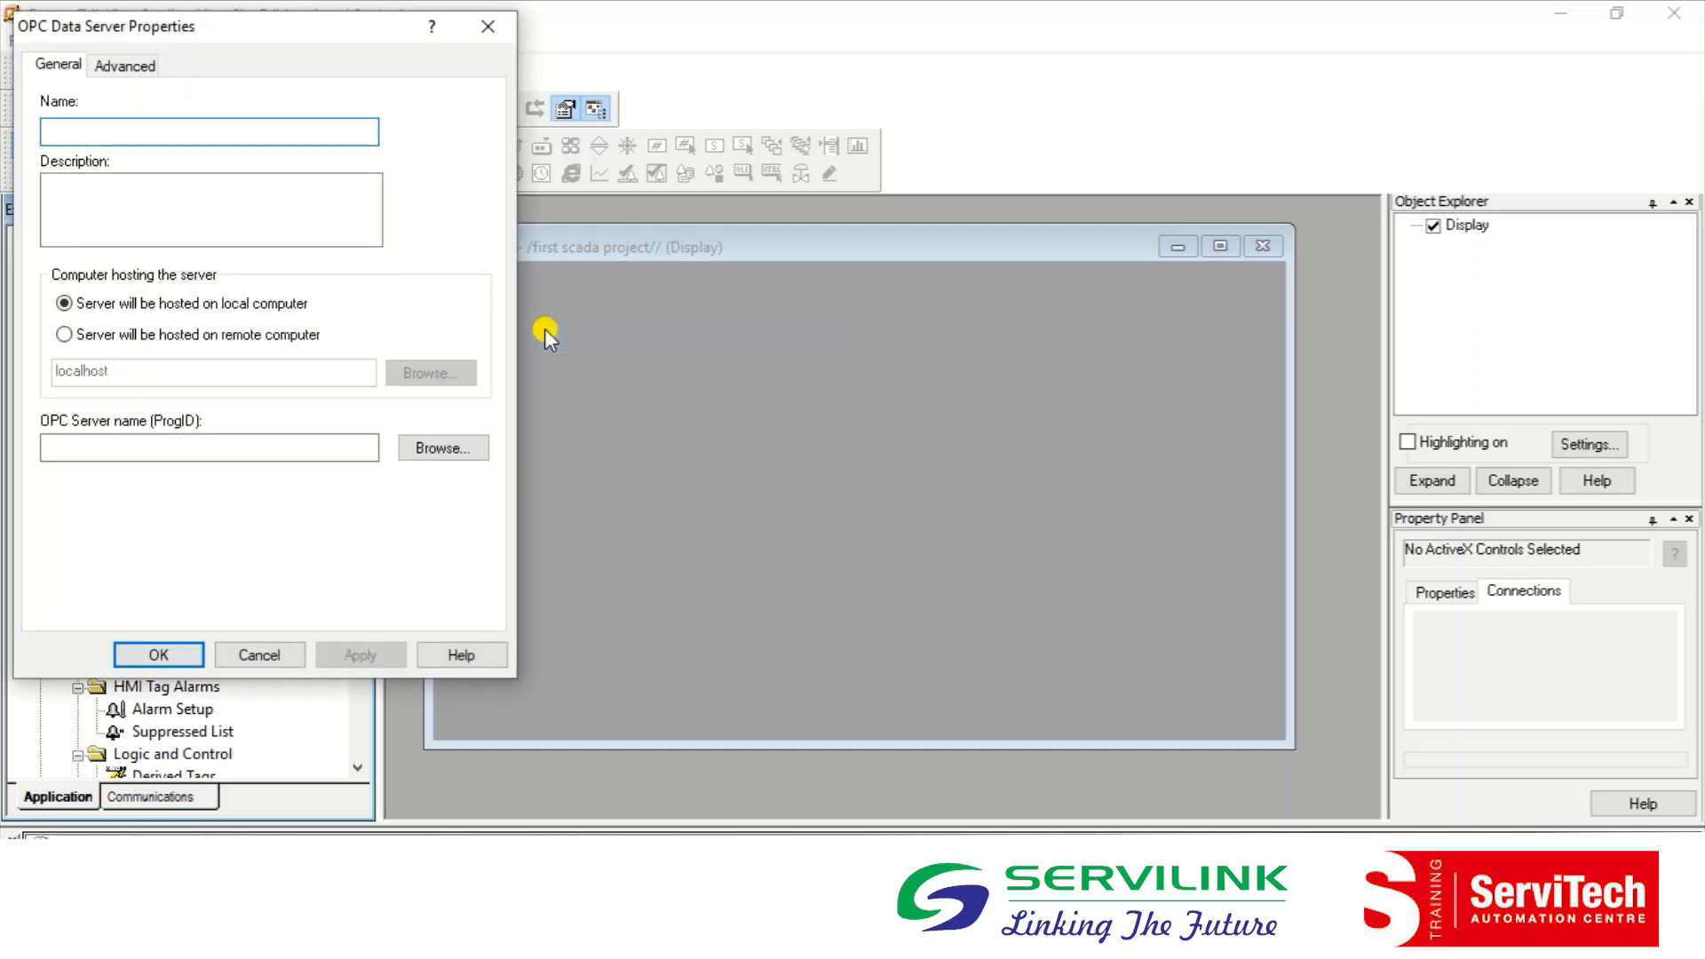
pyautogui.write('scada')
pyautogui.press('Tab')
pyautogui.press('Tab')
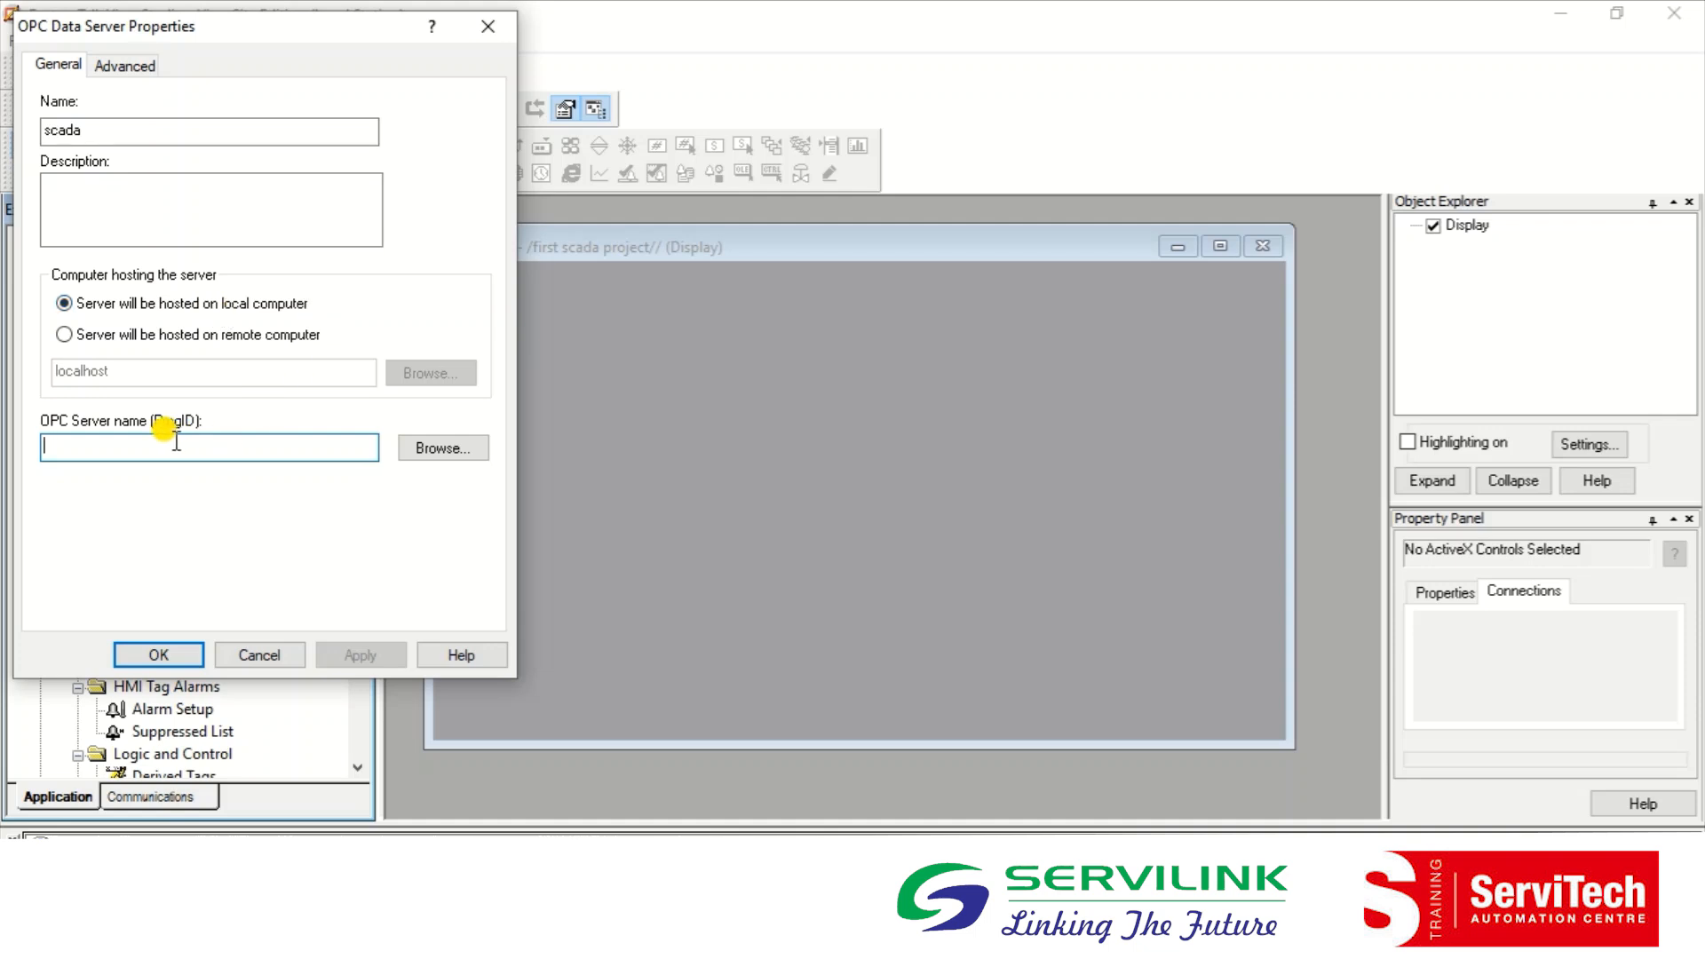
# Step: Assign the local RSLinx OPC Server to the scada data server, apply the properties, and return to the display
pyautogui.click(444, 451)
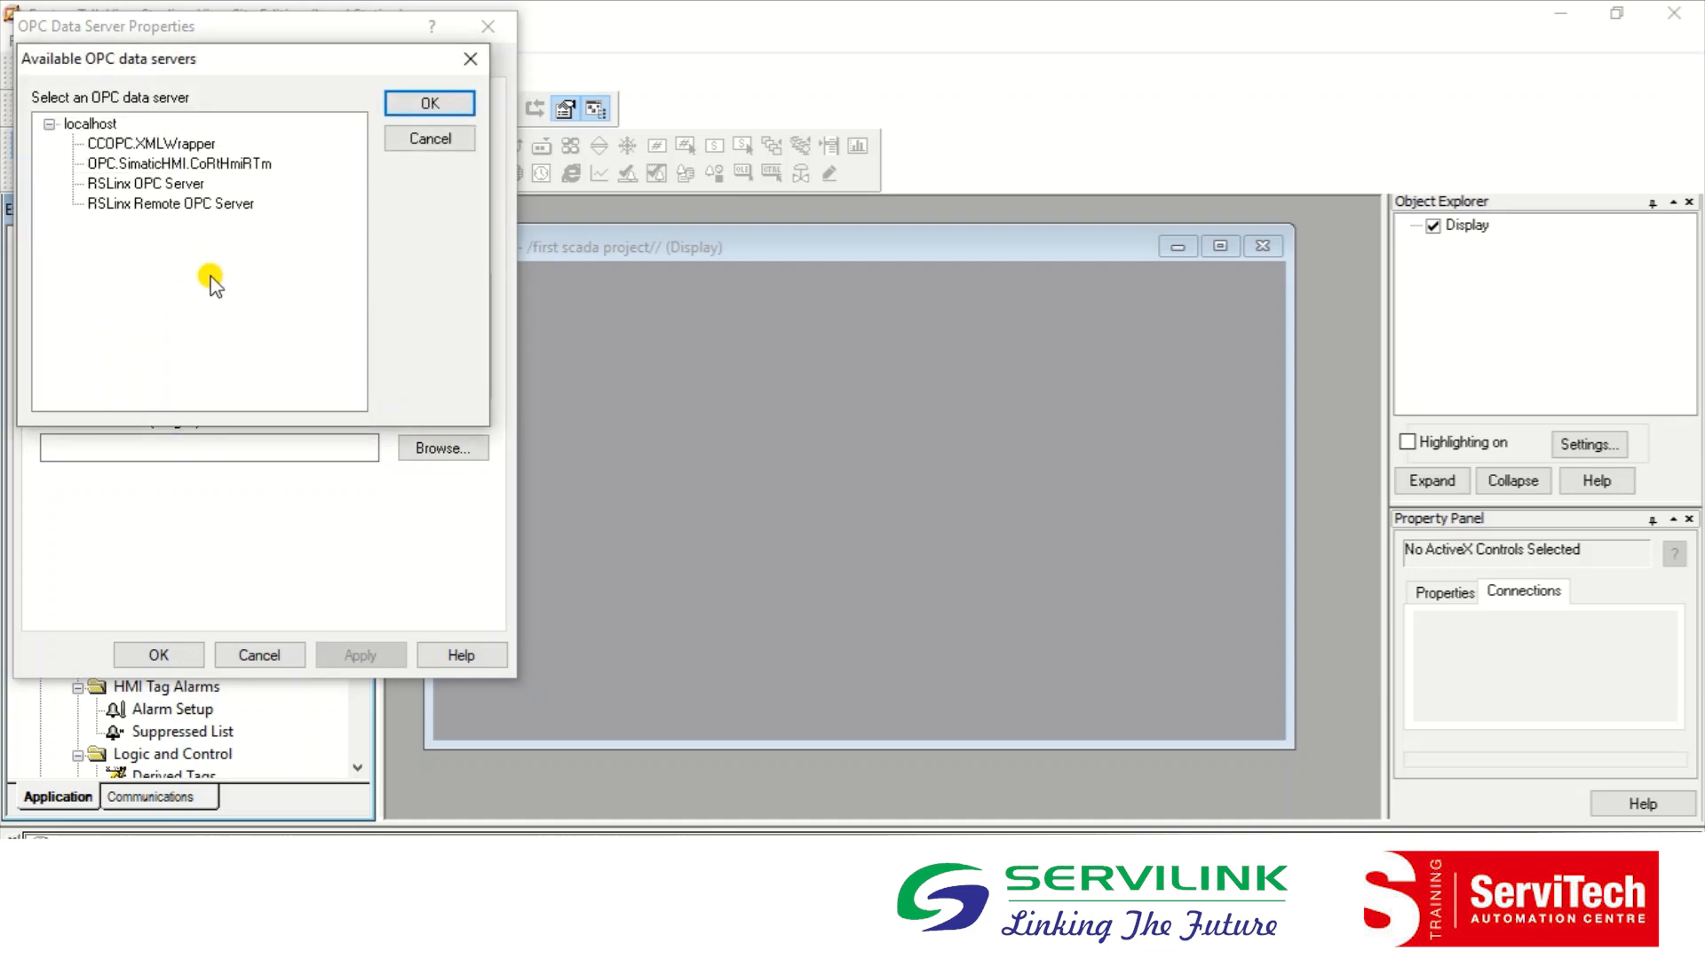
pyautogui.click(141, 185)
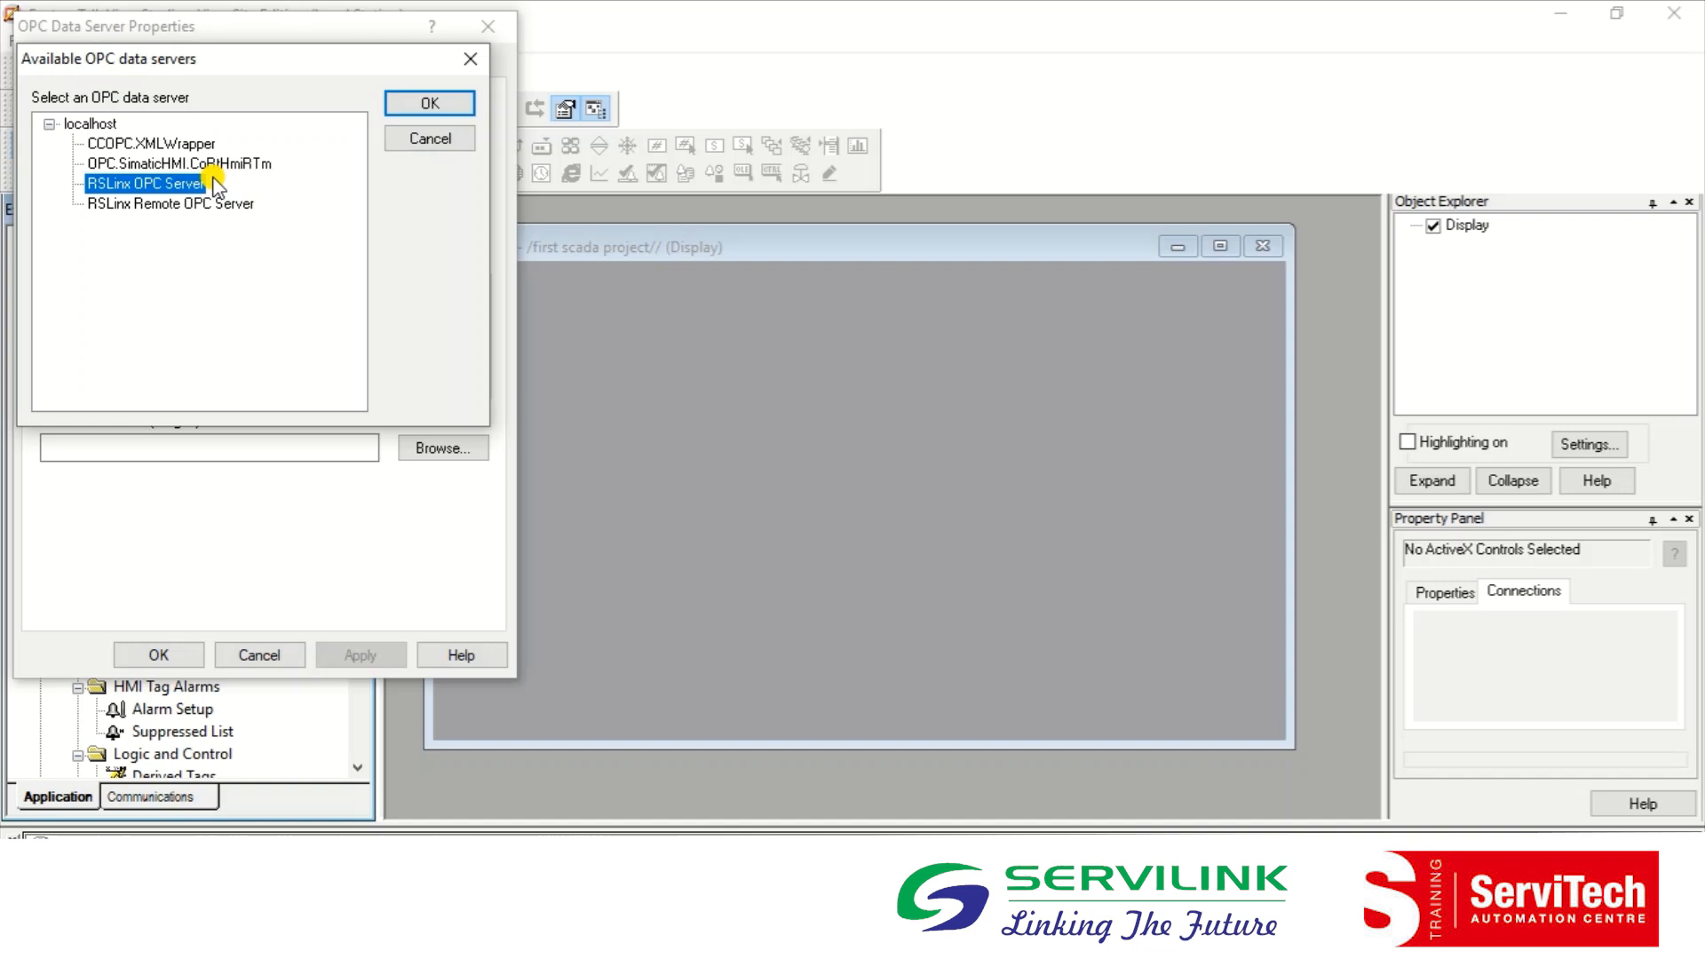
pyautogui.click(426, 104)
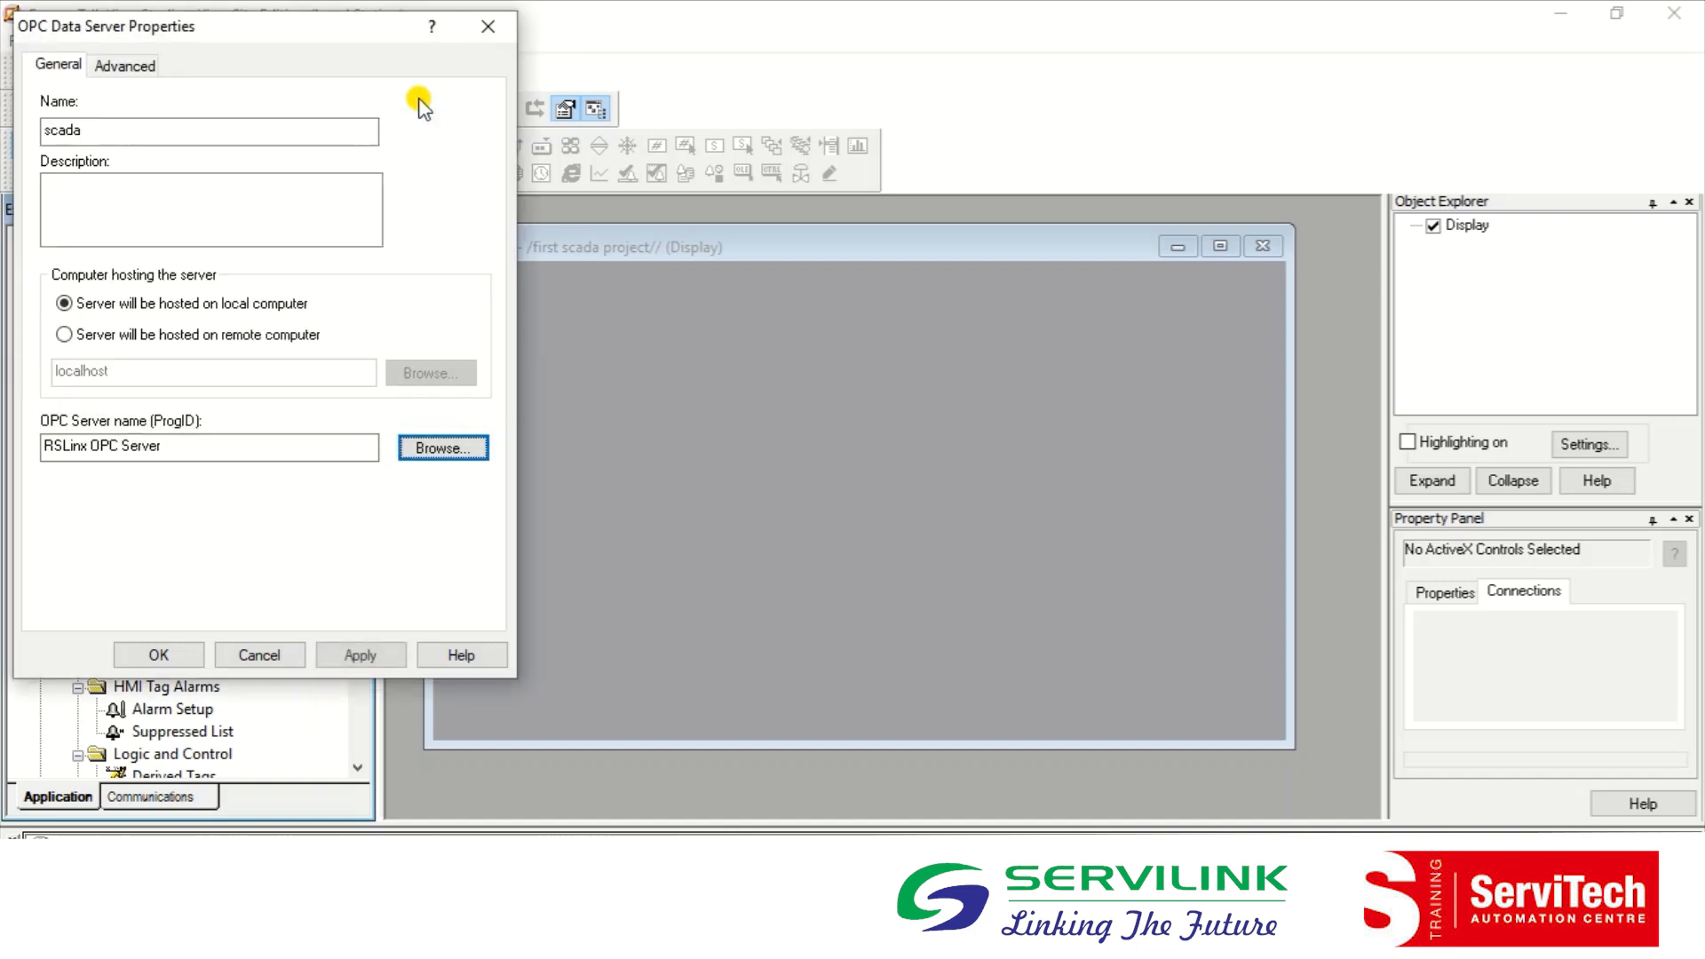
pyautogui.click(362, 653)
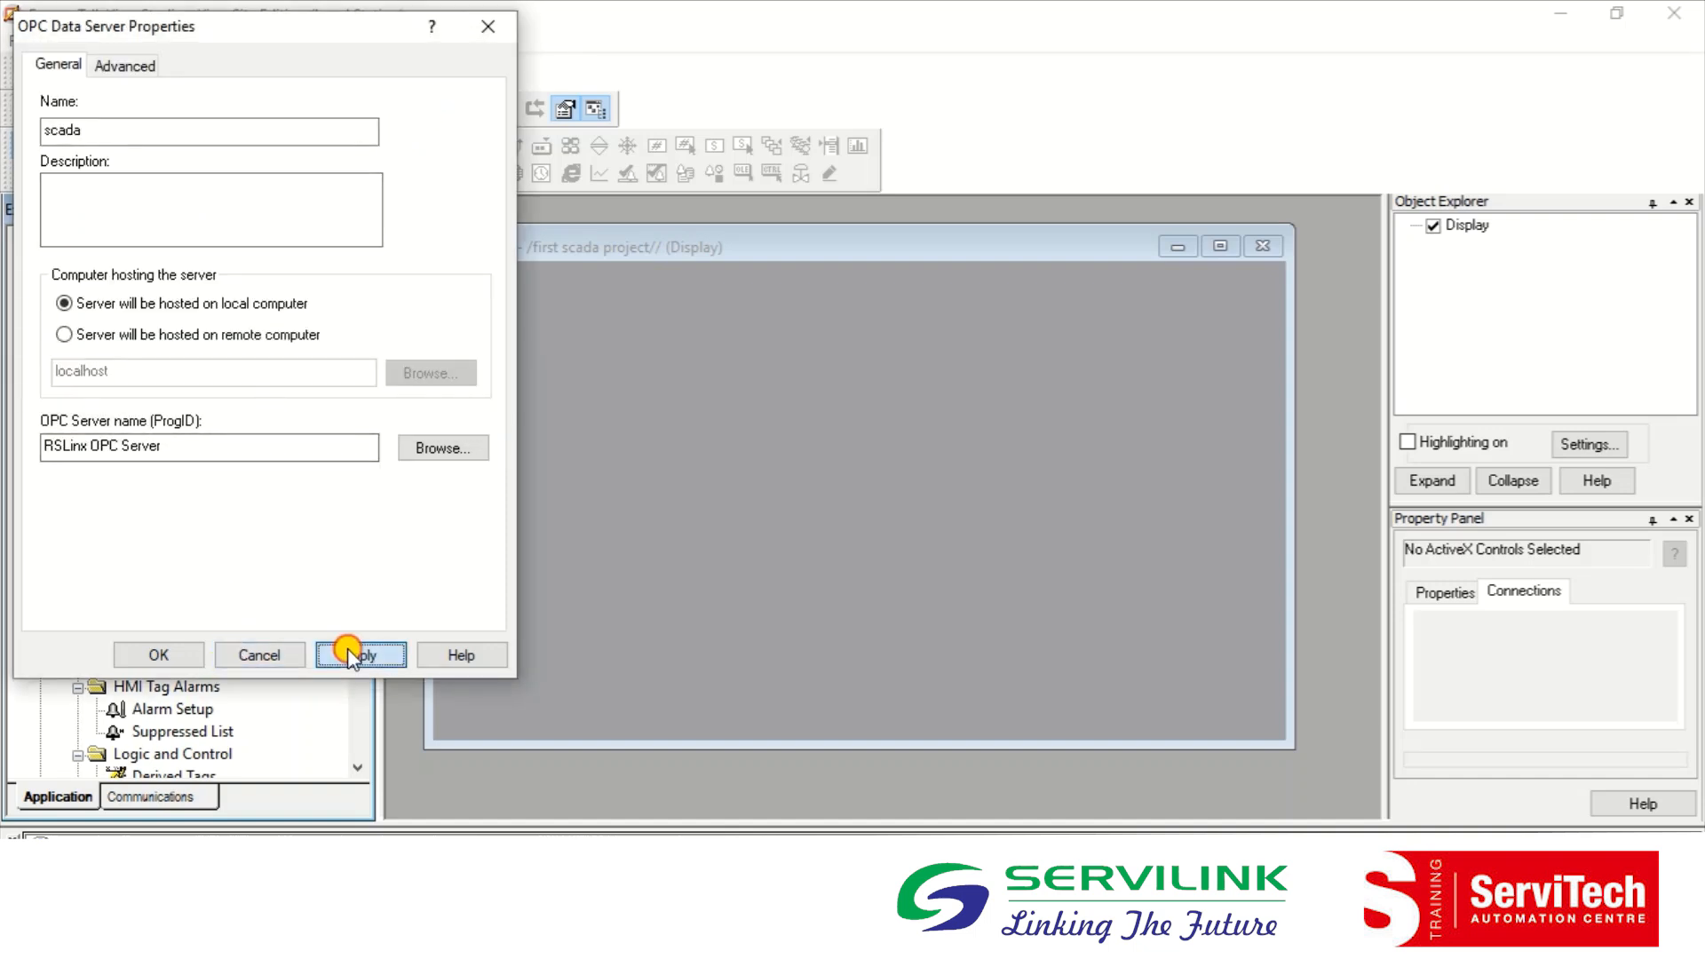
pyautogui.click(182, 658)
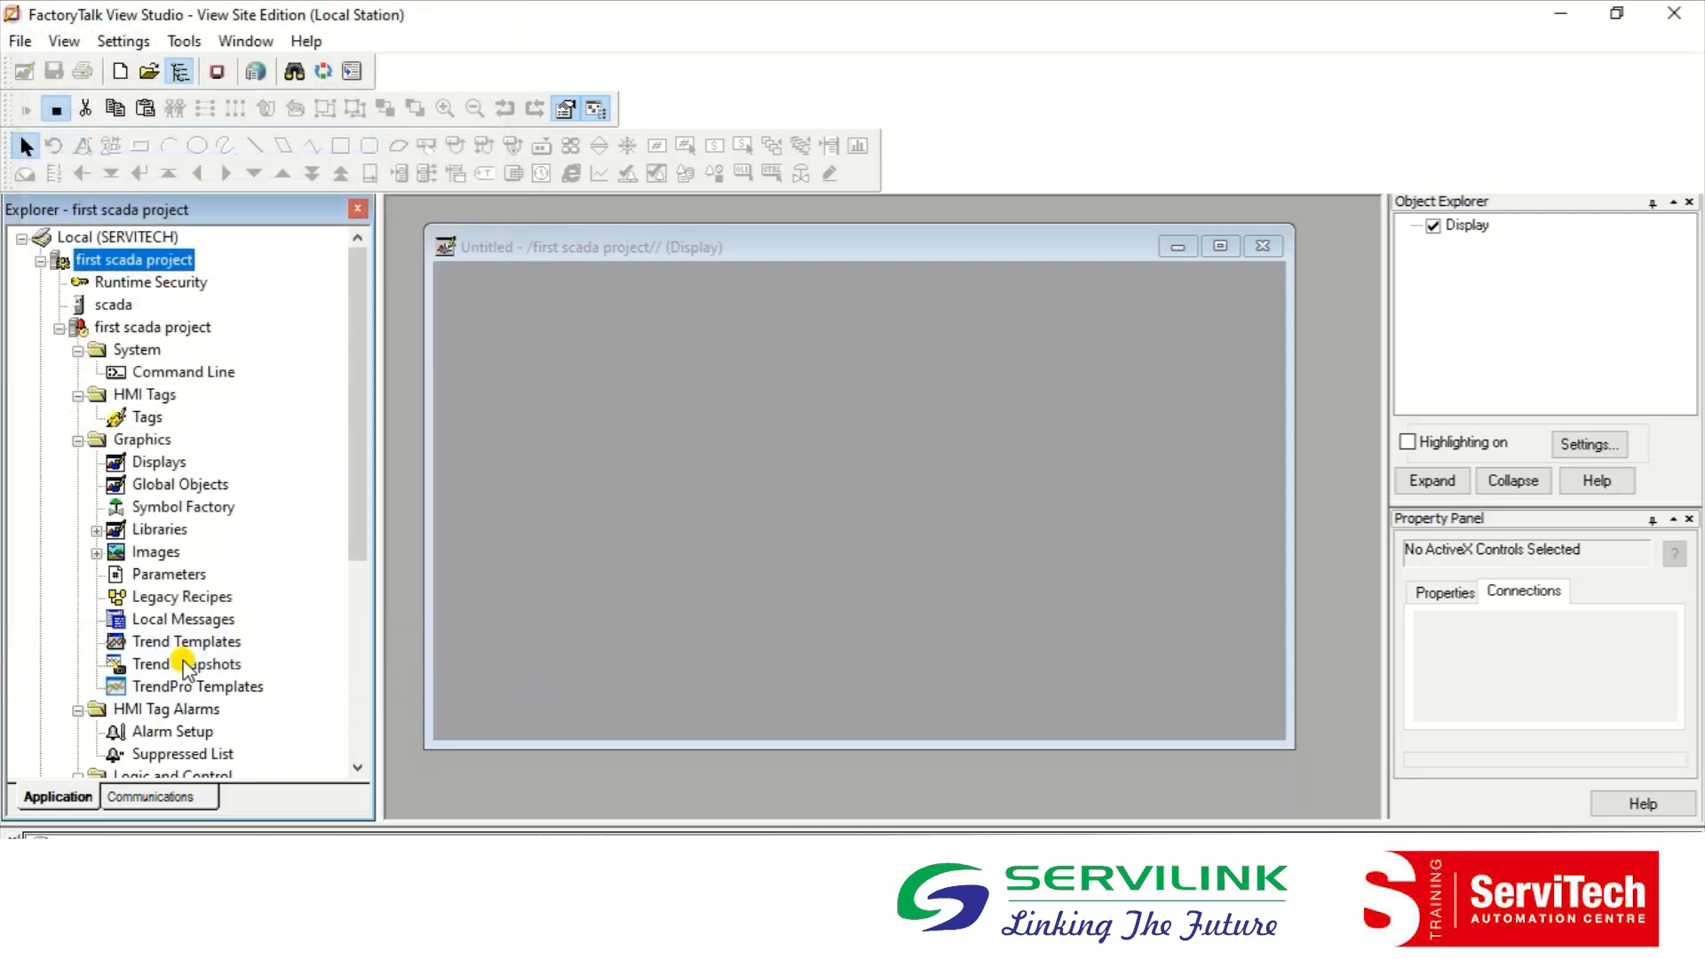
pyautogui.click(114, 304)
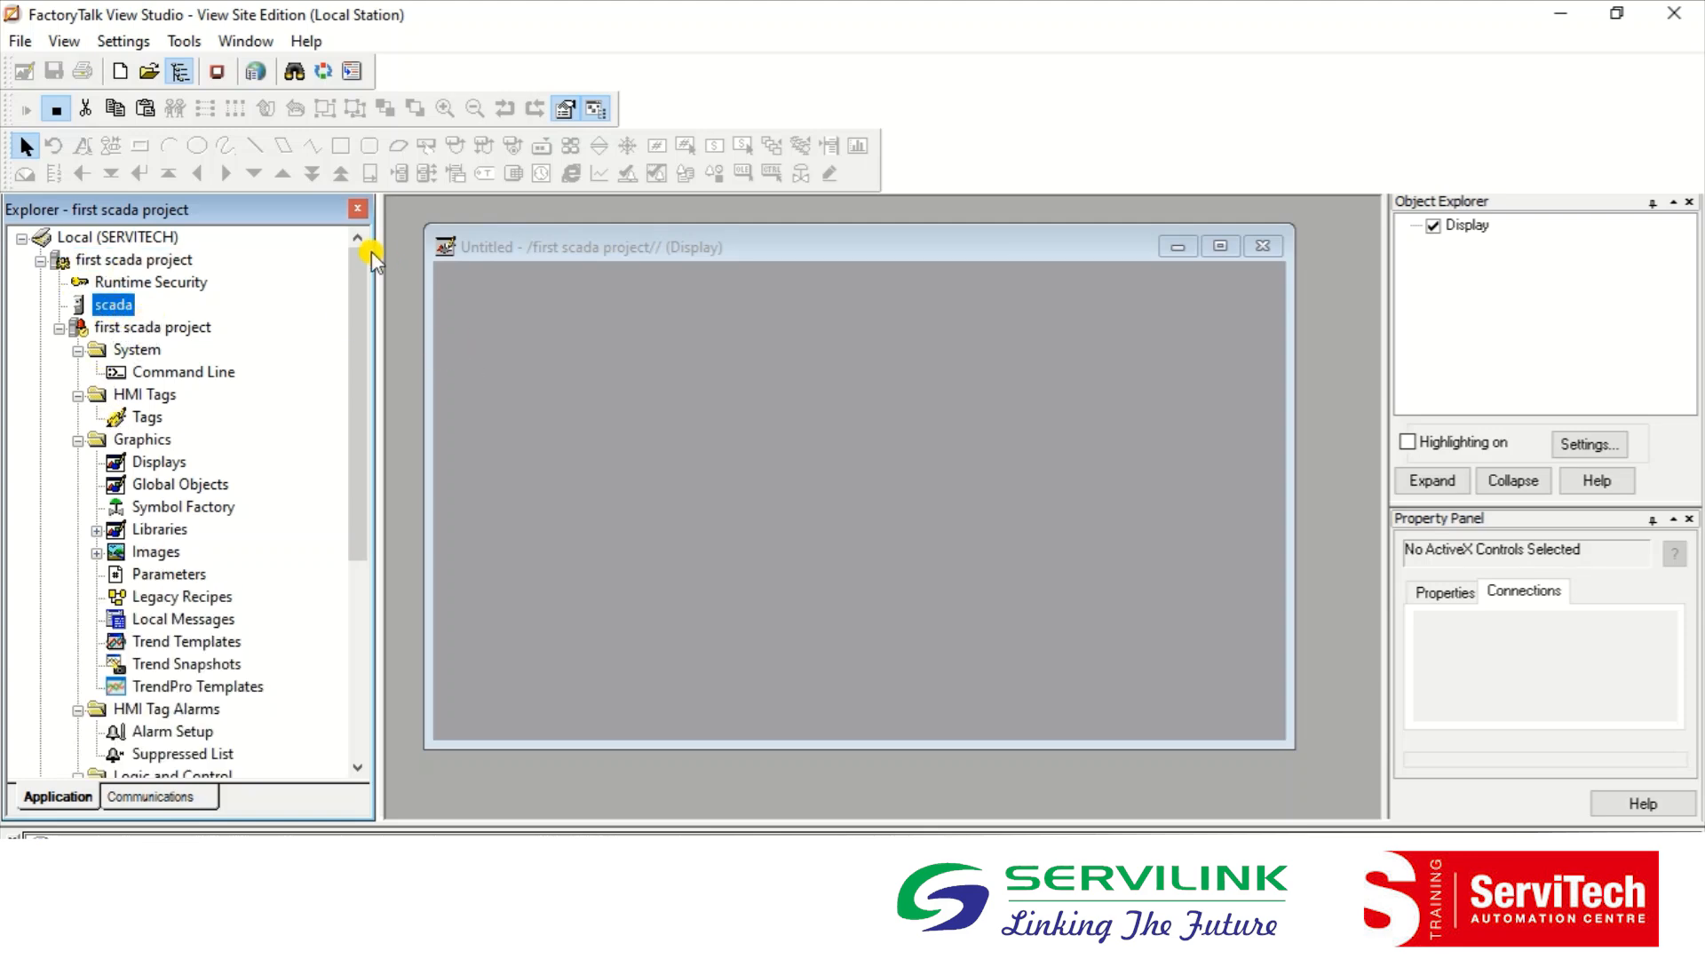
pyautogui.click(581, 254)
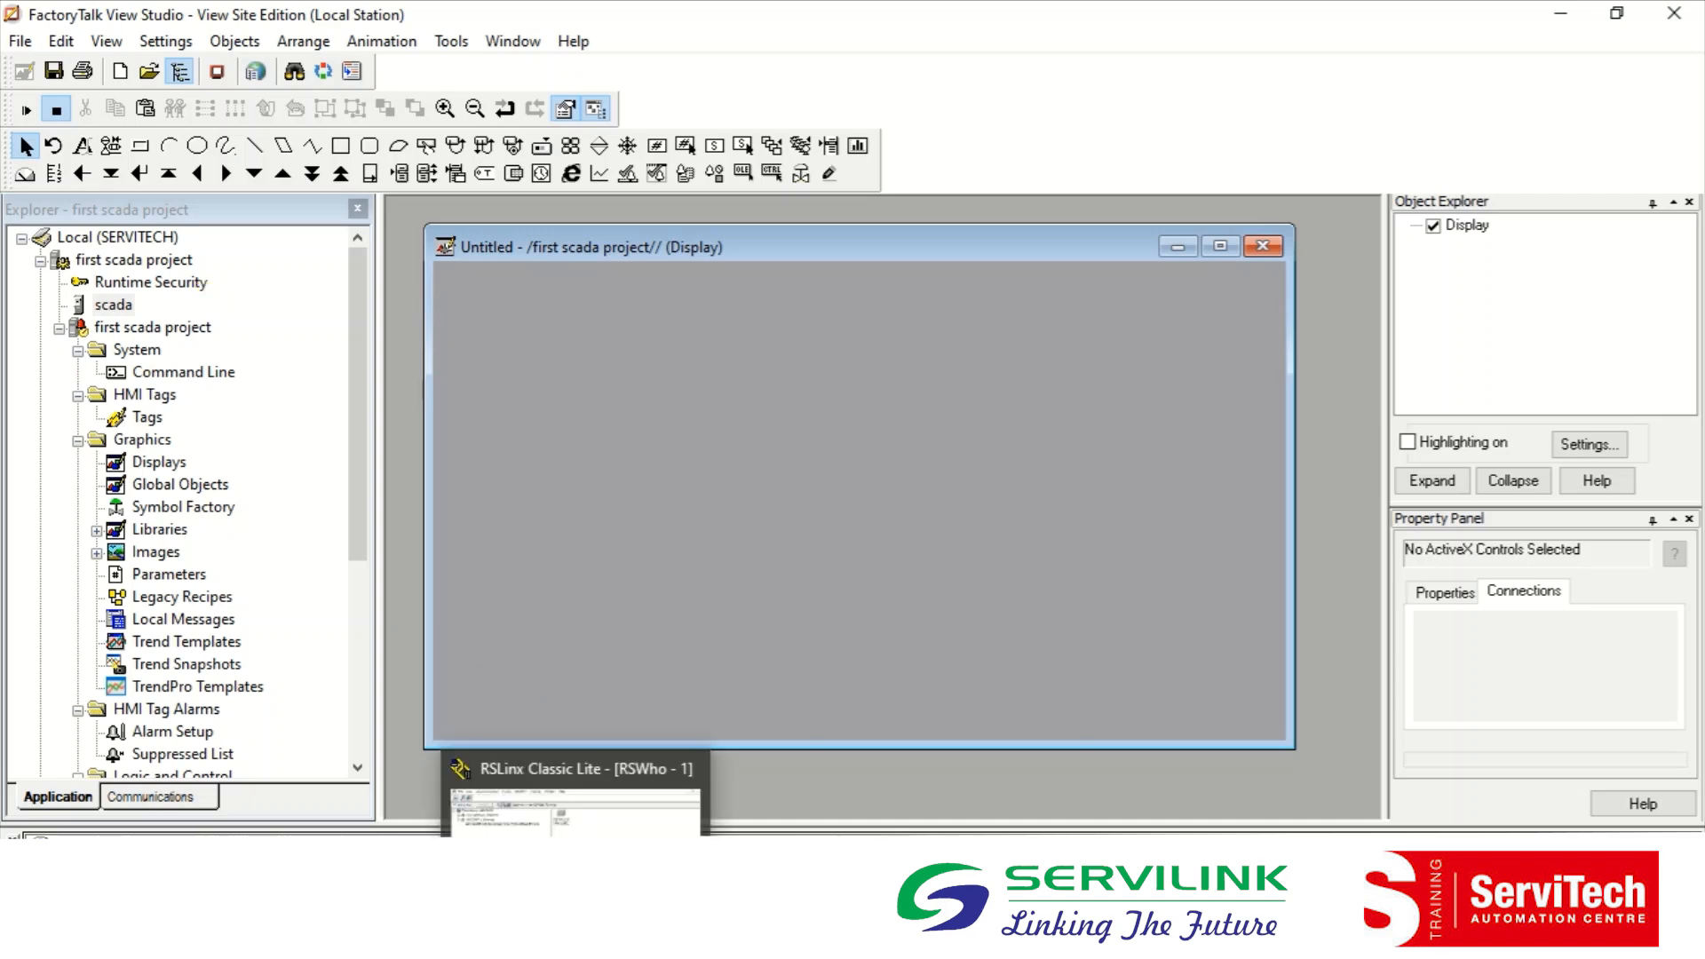
# Step: Switch to RSLinx Classic Lite and create a new DDE/OPC topic named scada
pyautogui.click(575, 940)
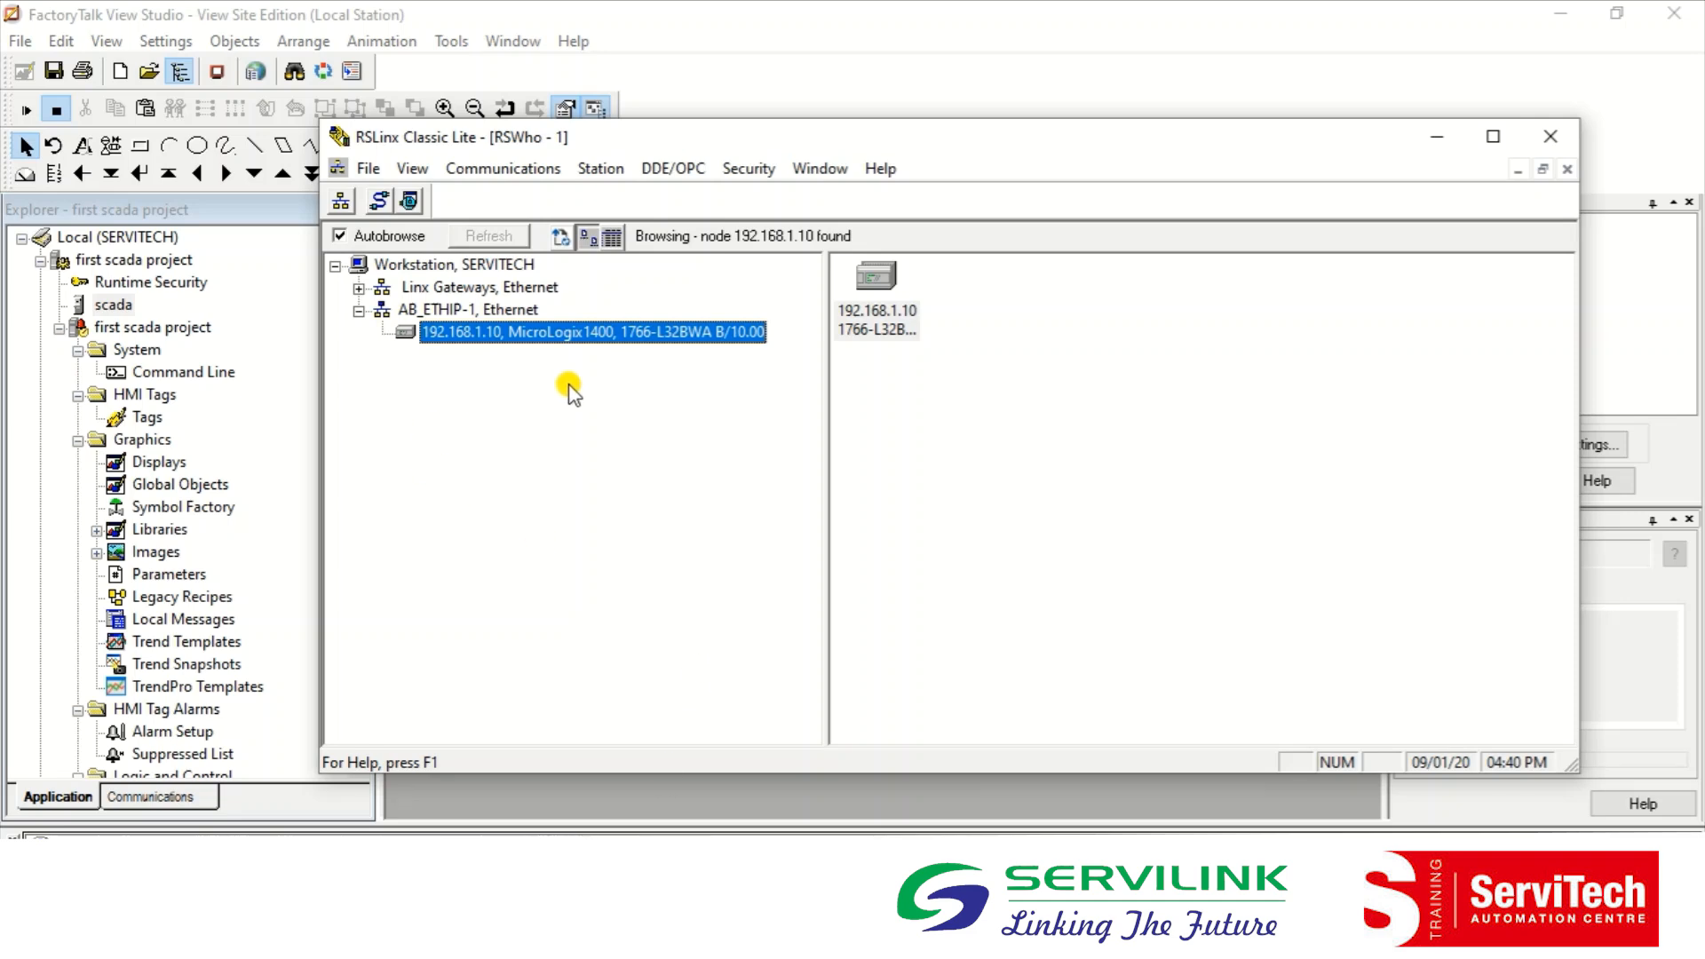
pyautogui.click(459, 312)
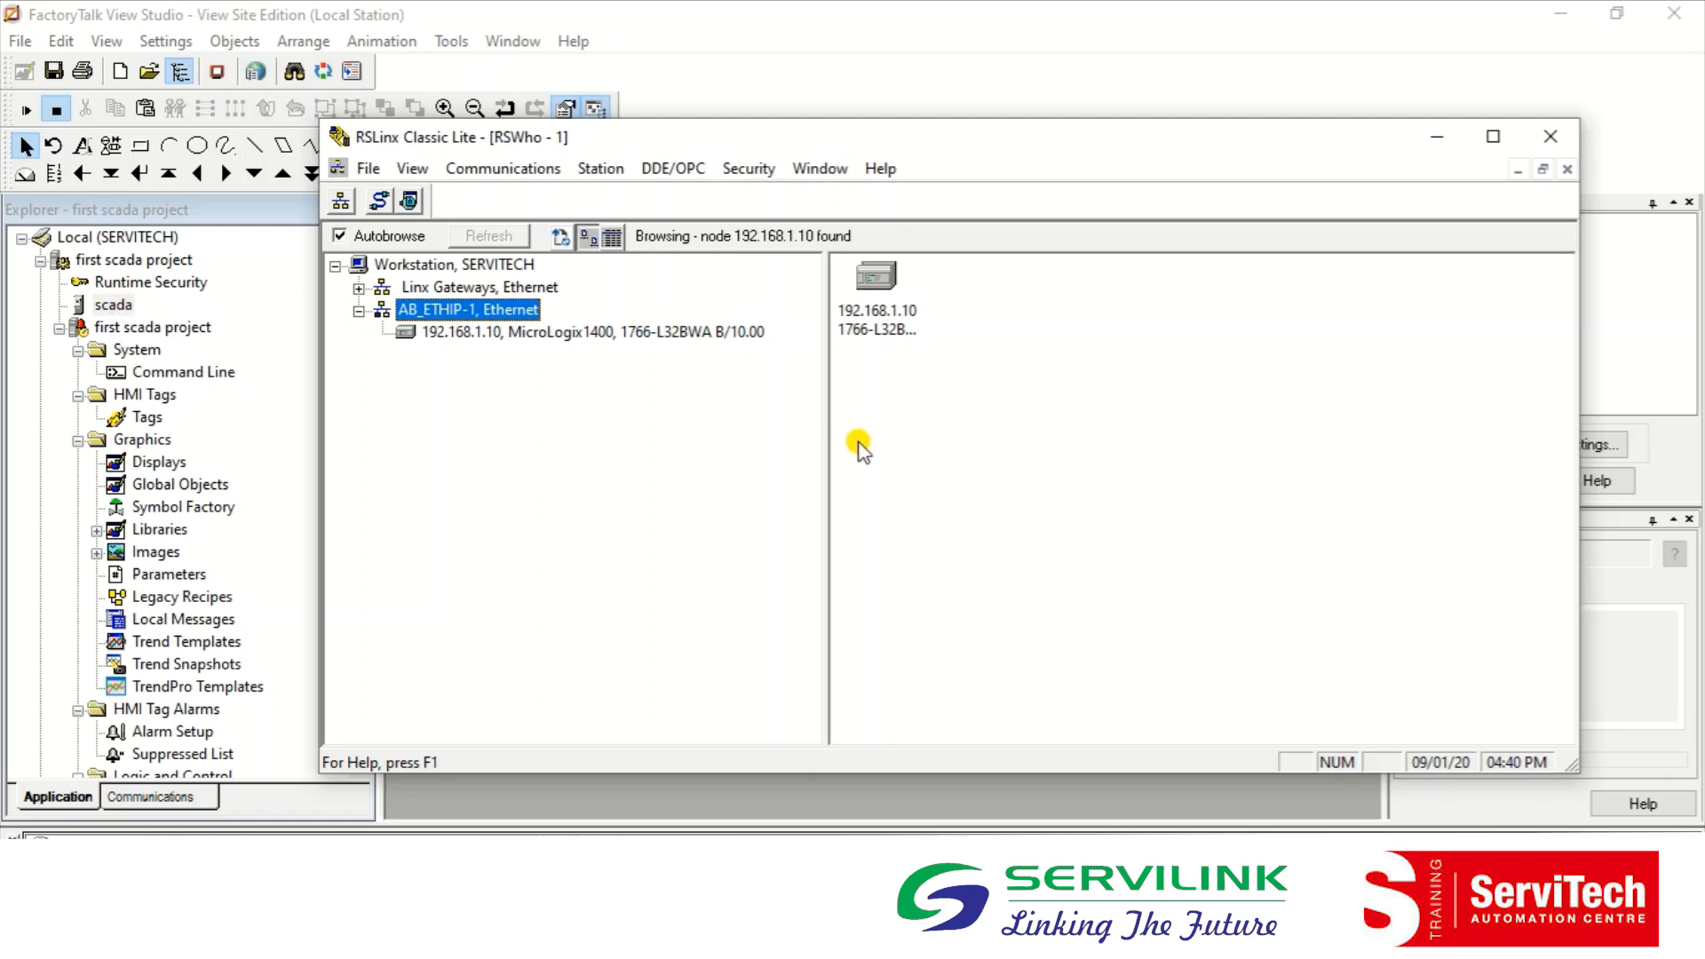
pyautogui.moveTo(665, 141); pyautogui.dragTo(698, 196)
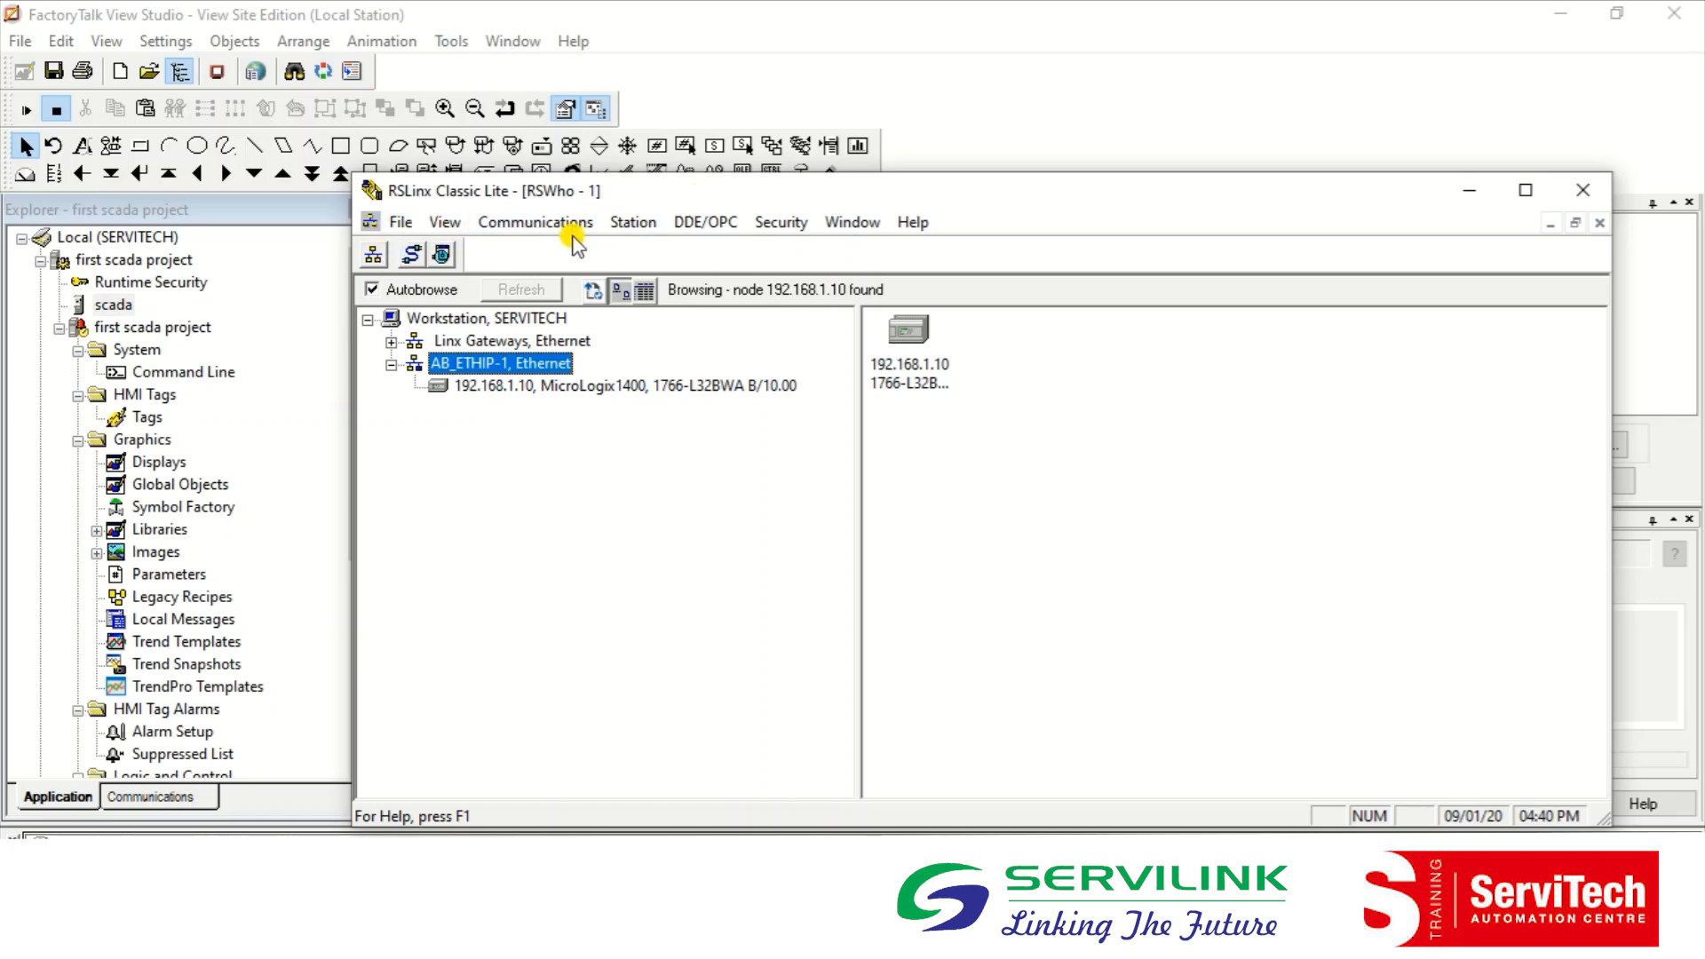
pyautogui.click(717, 230)
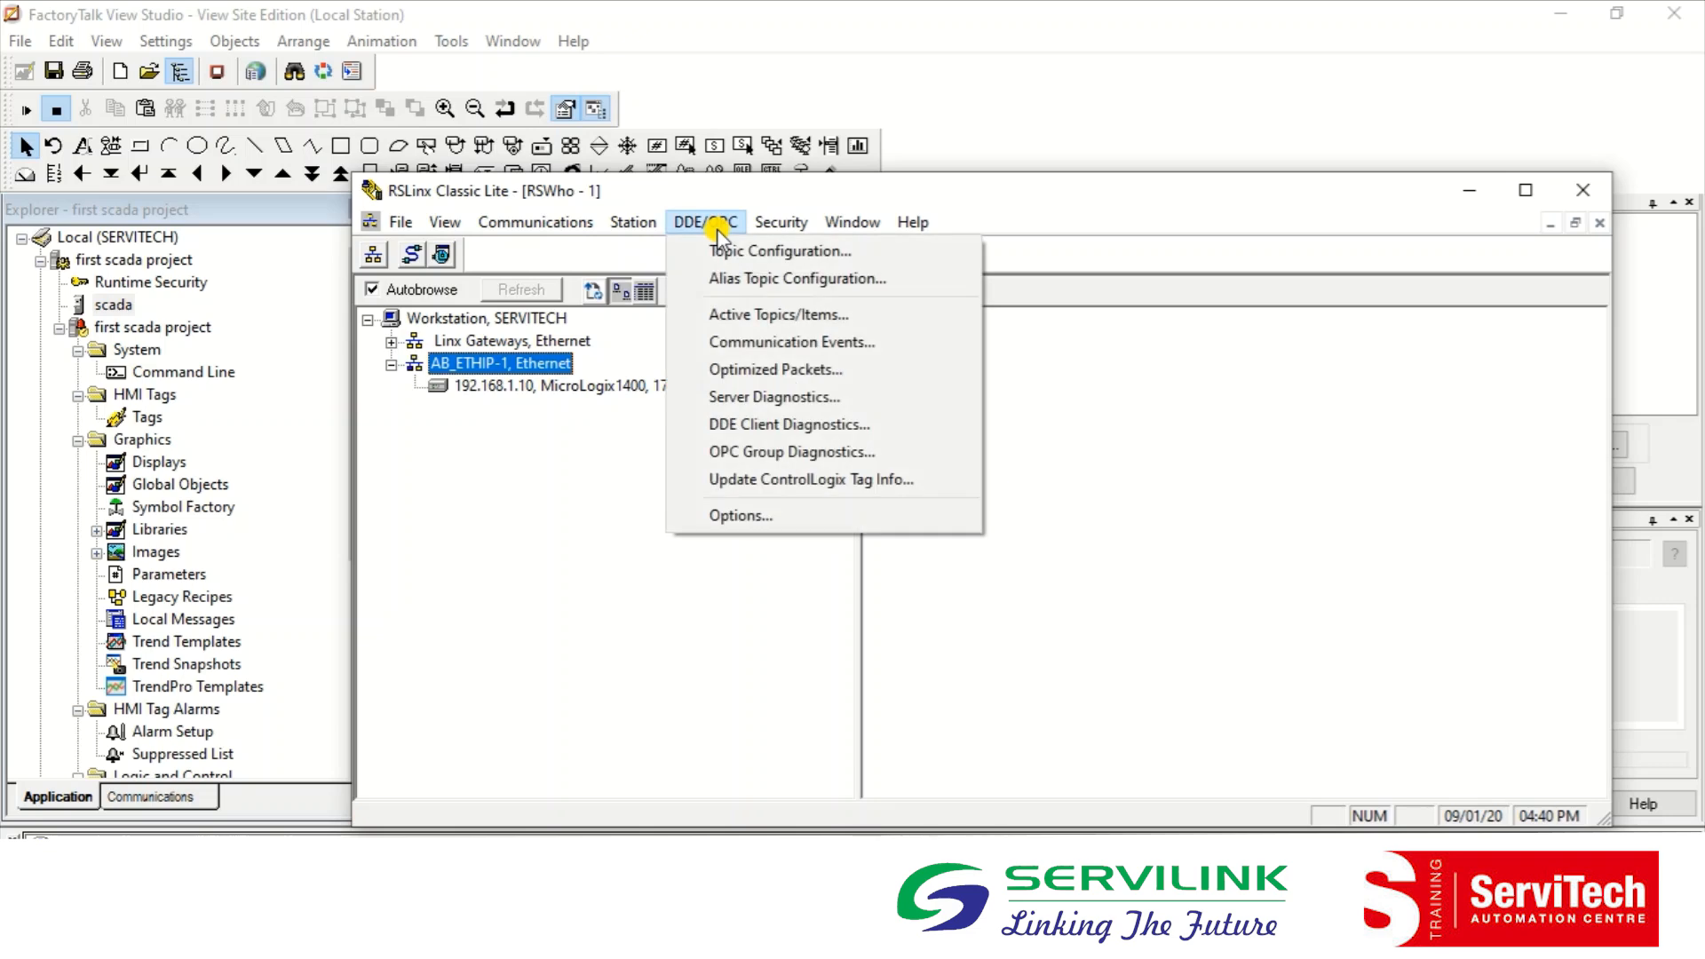
pyautogui.click(675, 257)
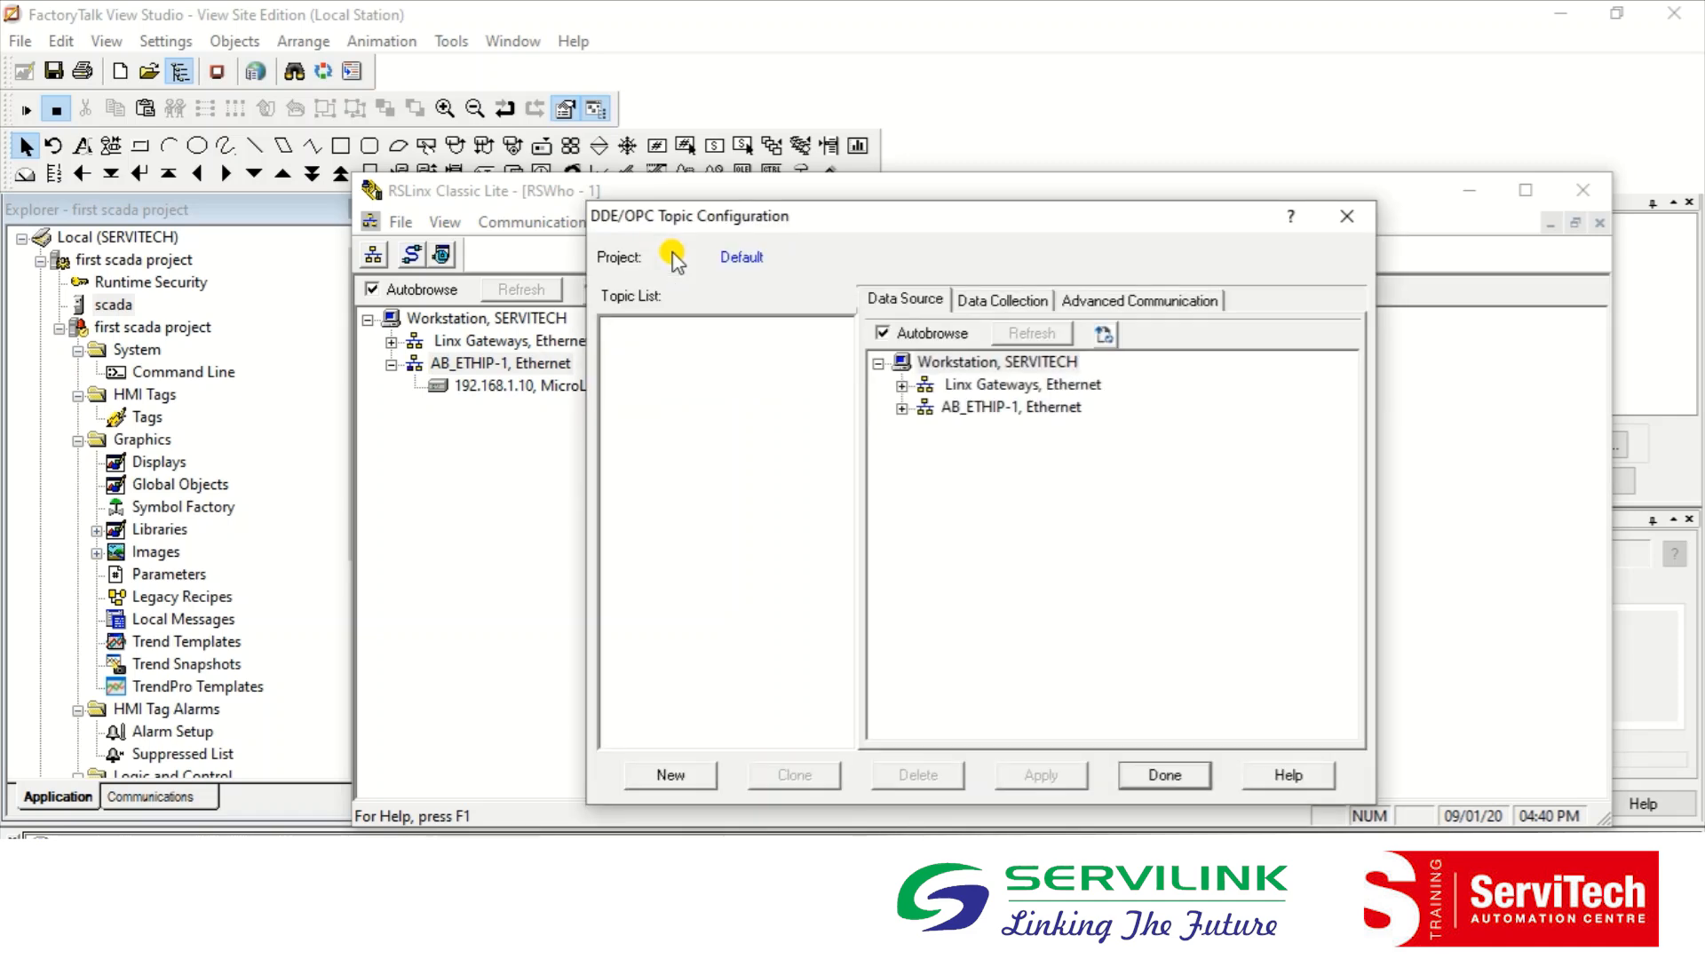
pyautogui.click(672, 776)
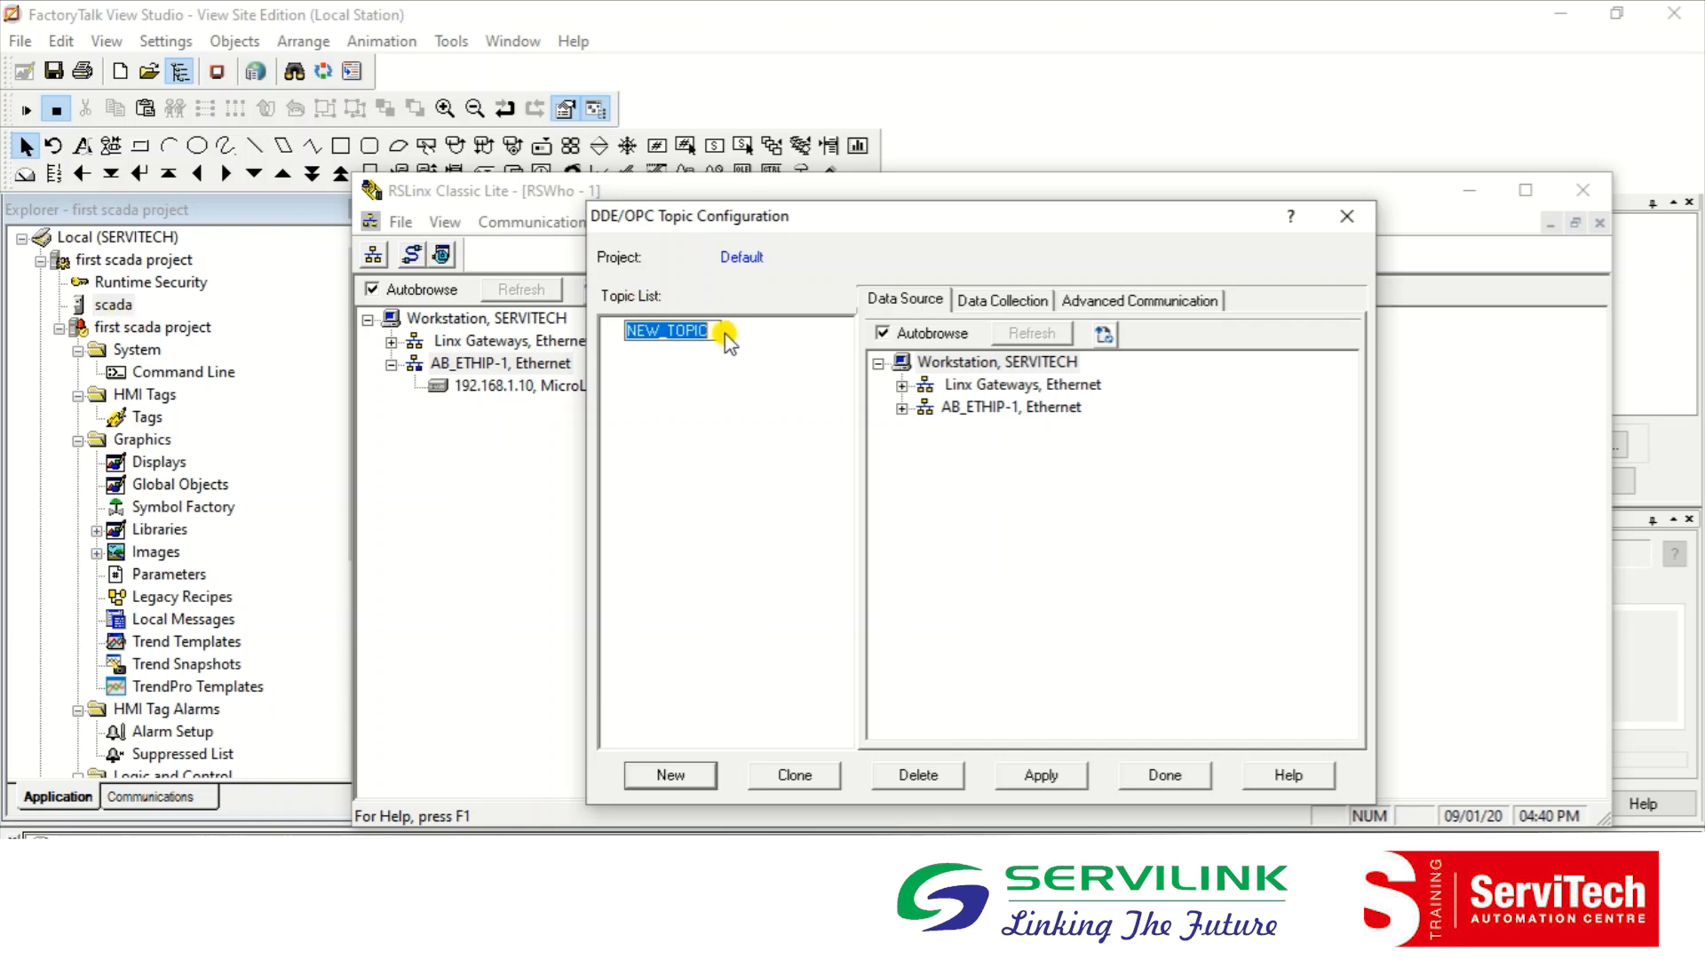
pyautogui.write('scada')
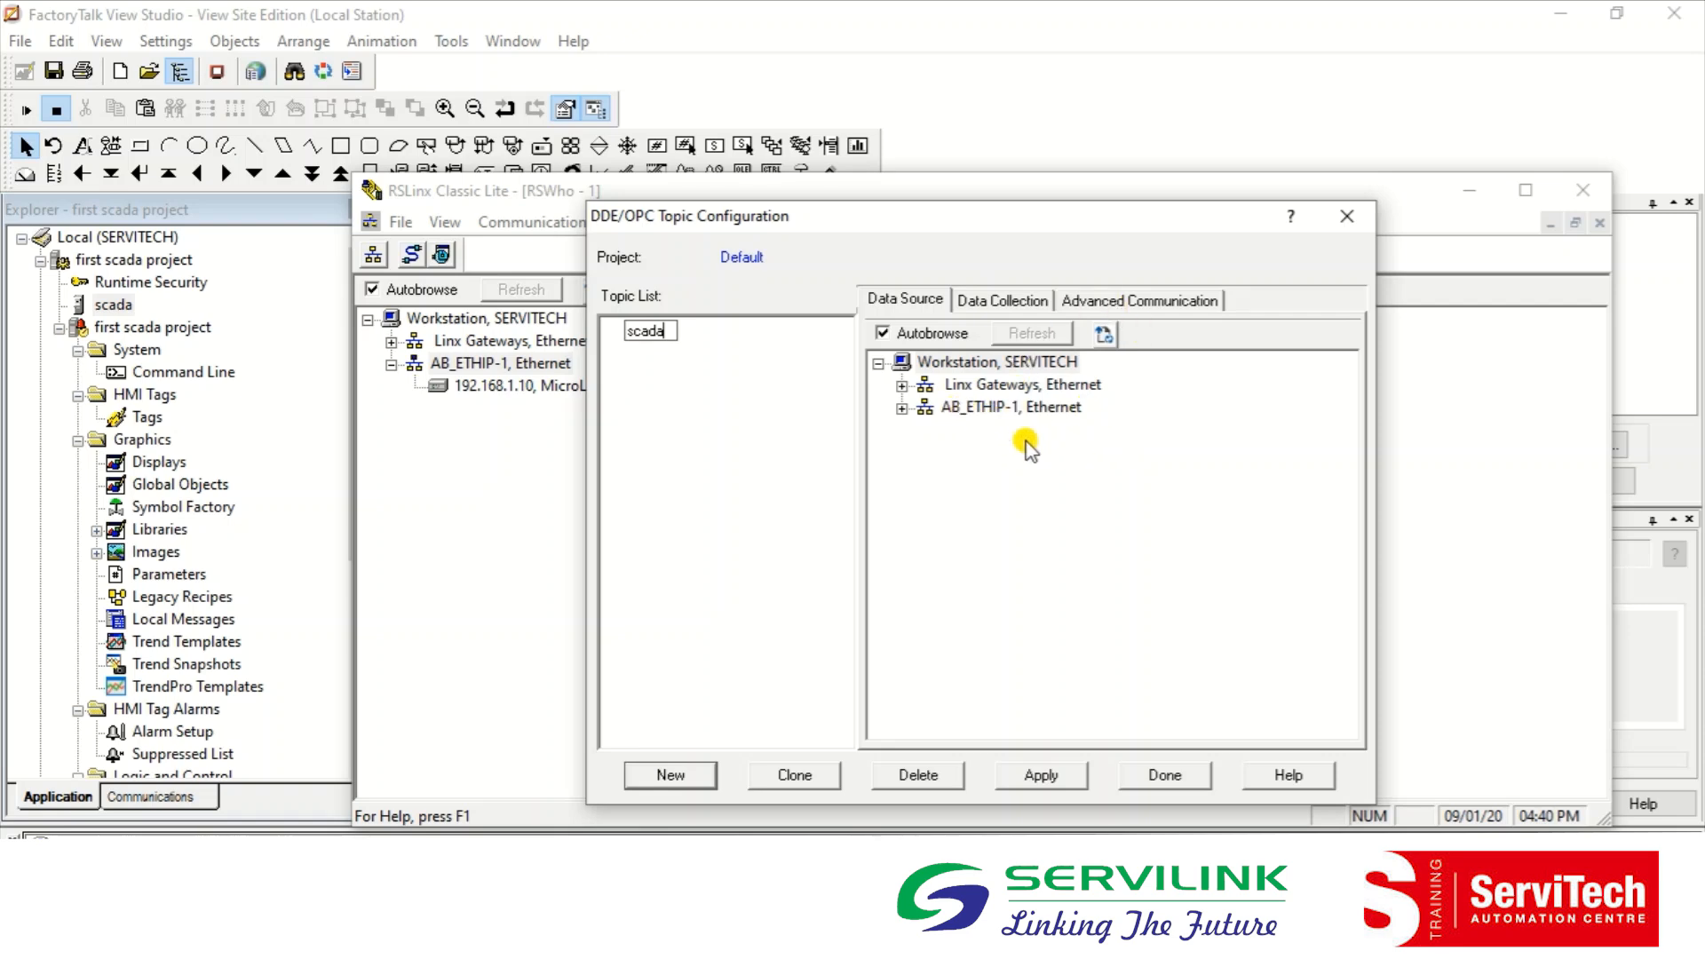
# Step: Assign the MicroLogix1400 at 192.168.1.10 under AB_ETHIP-1 as the scada topic's data source, update the topic, and return to FactoryTalk View Studio
pyautogui.click(904, 409)
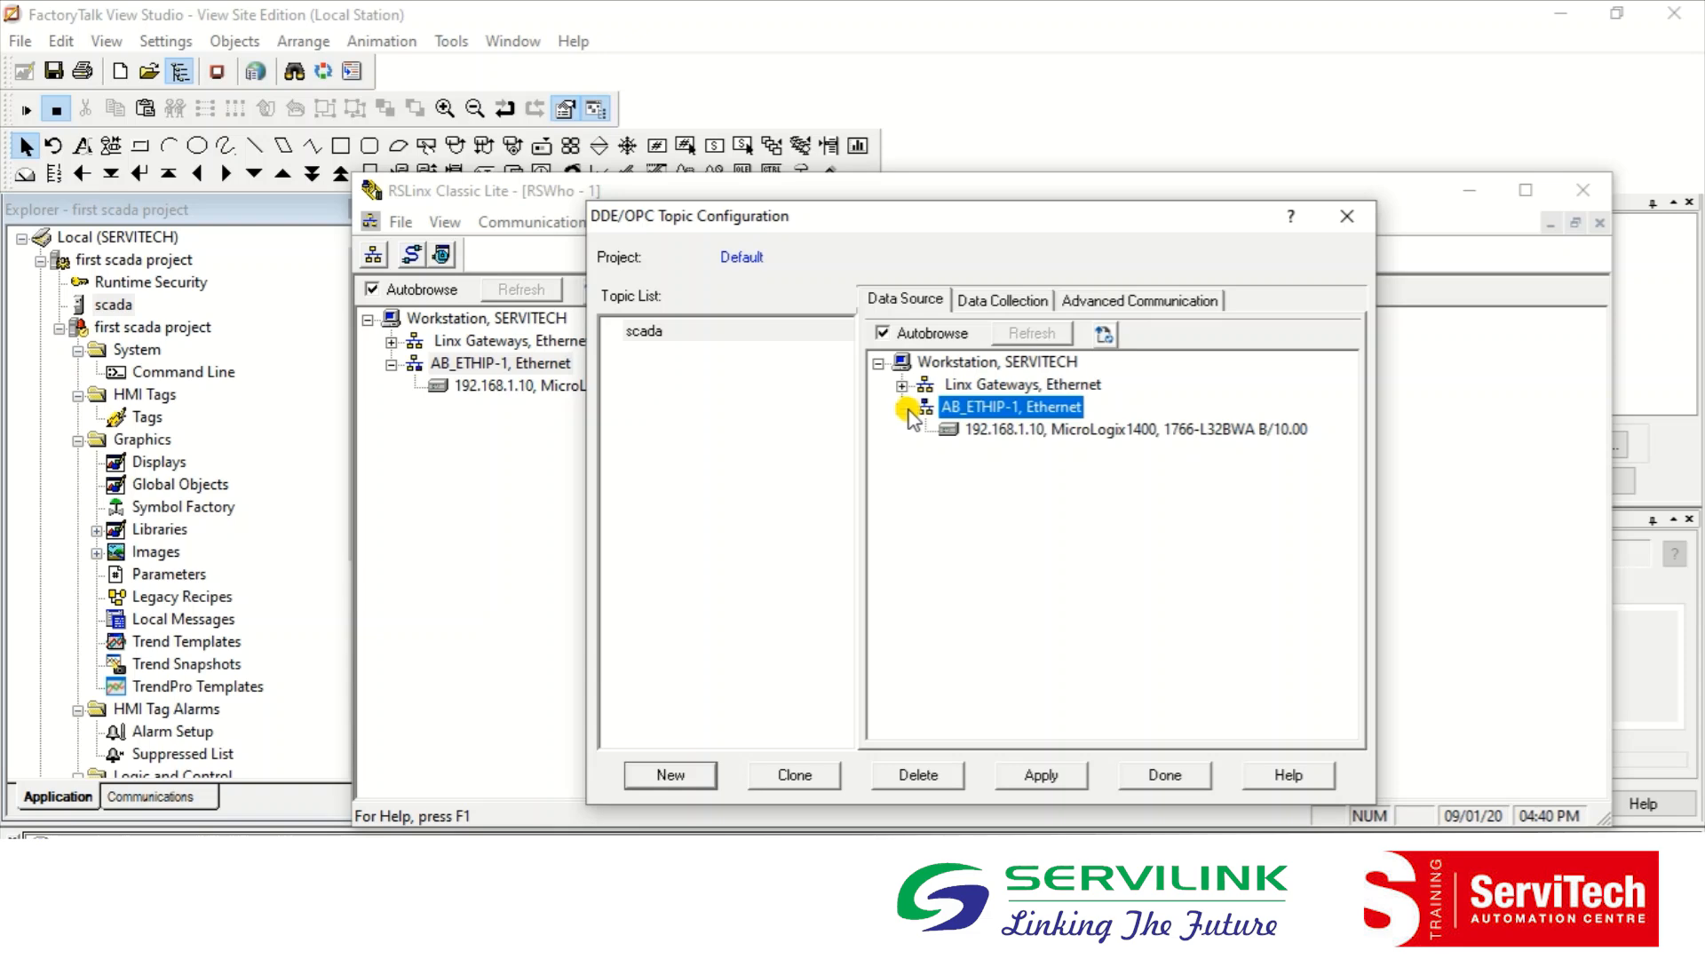
pyautogui.click(1090, 432)
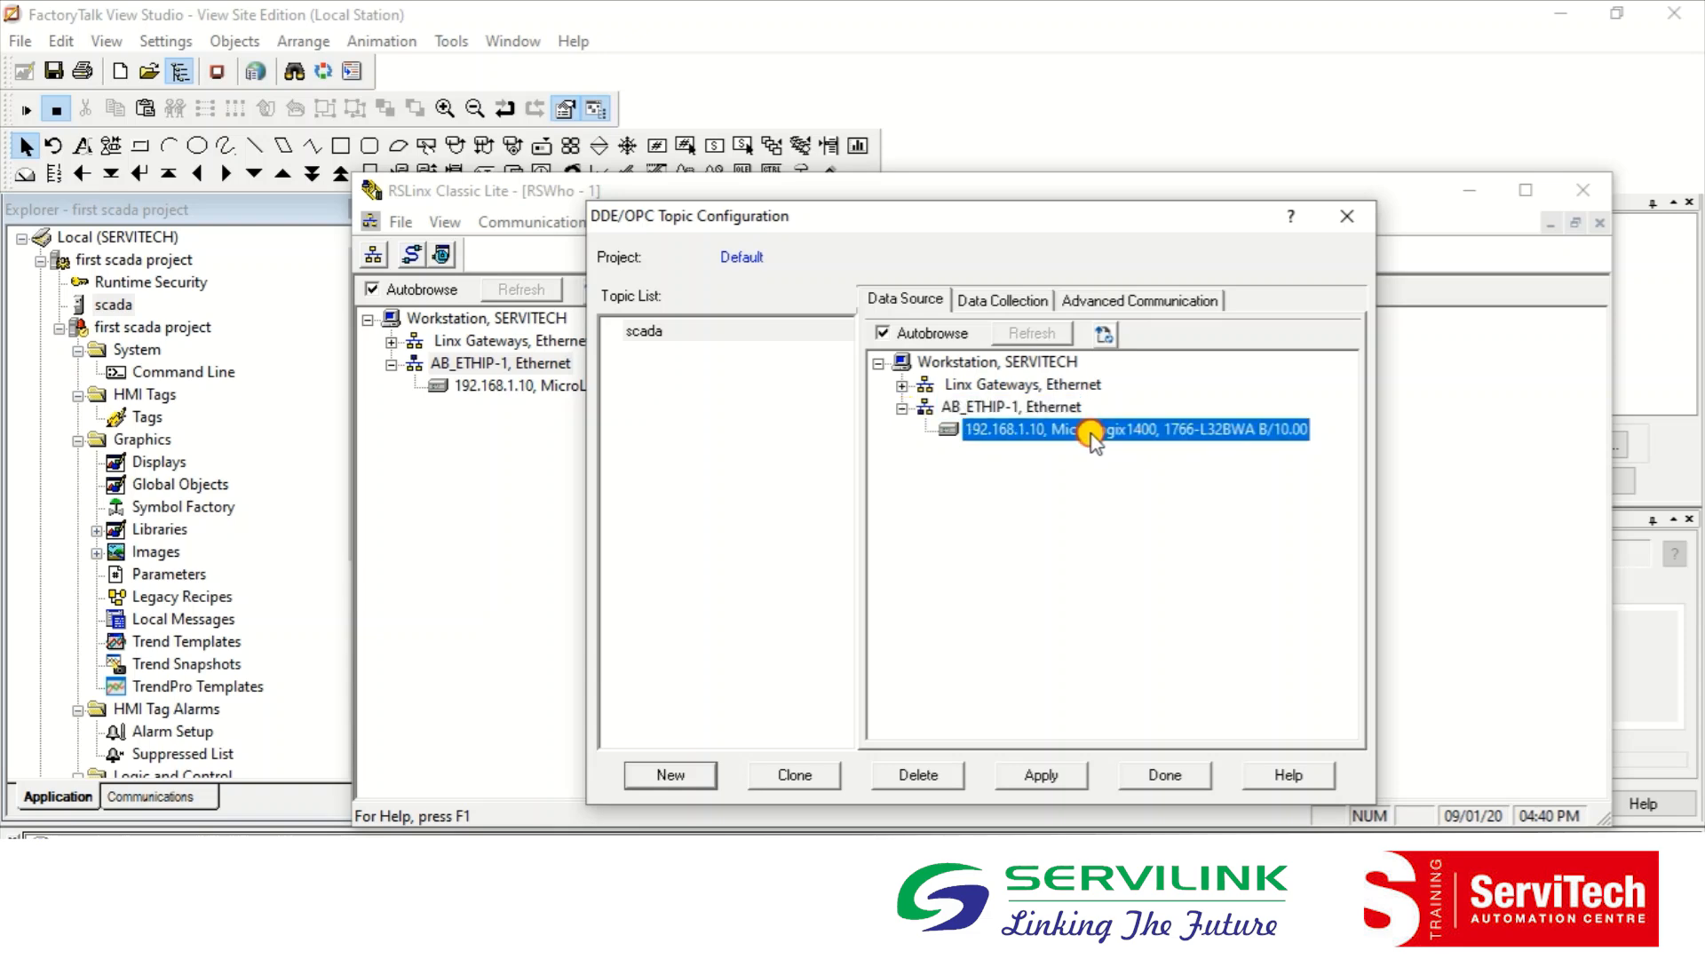
pyautogui.click(1034, 769)
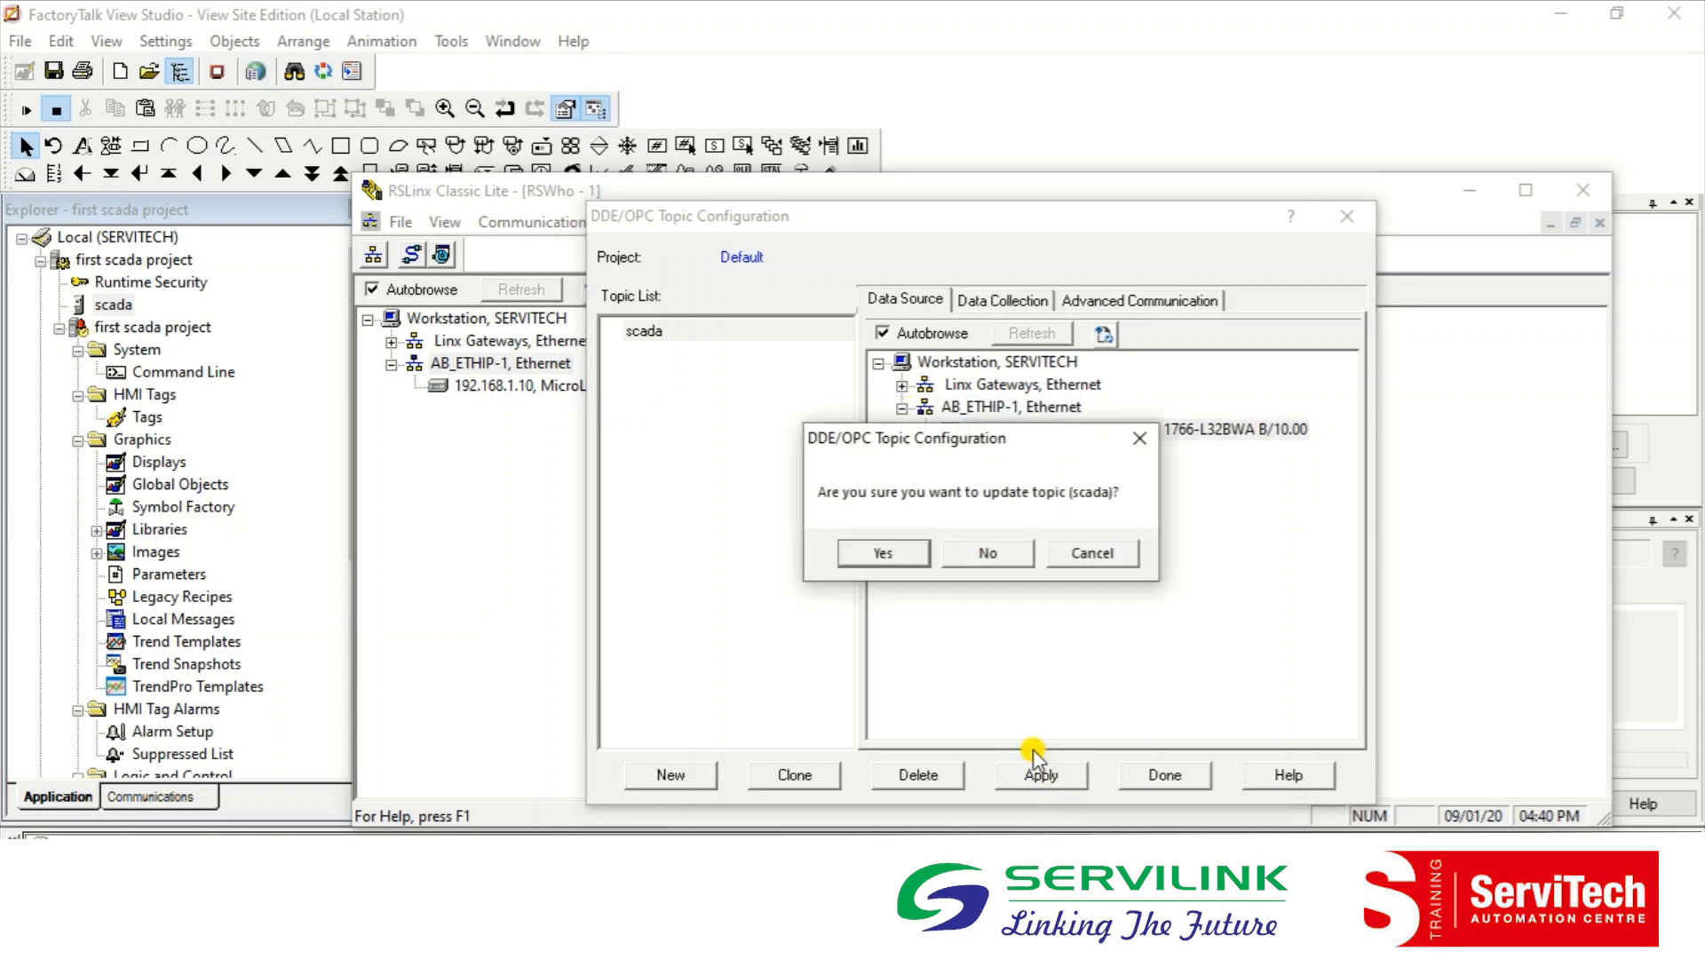
pyautogui.click(884, 552)
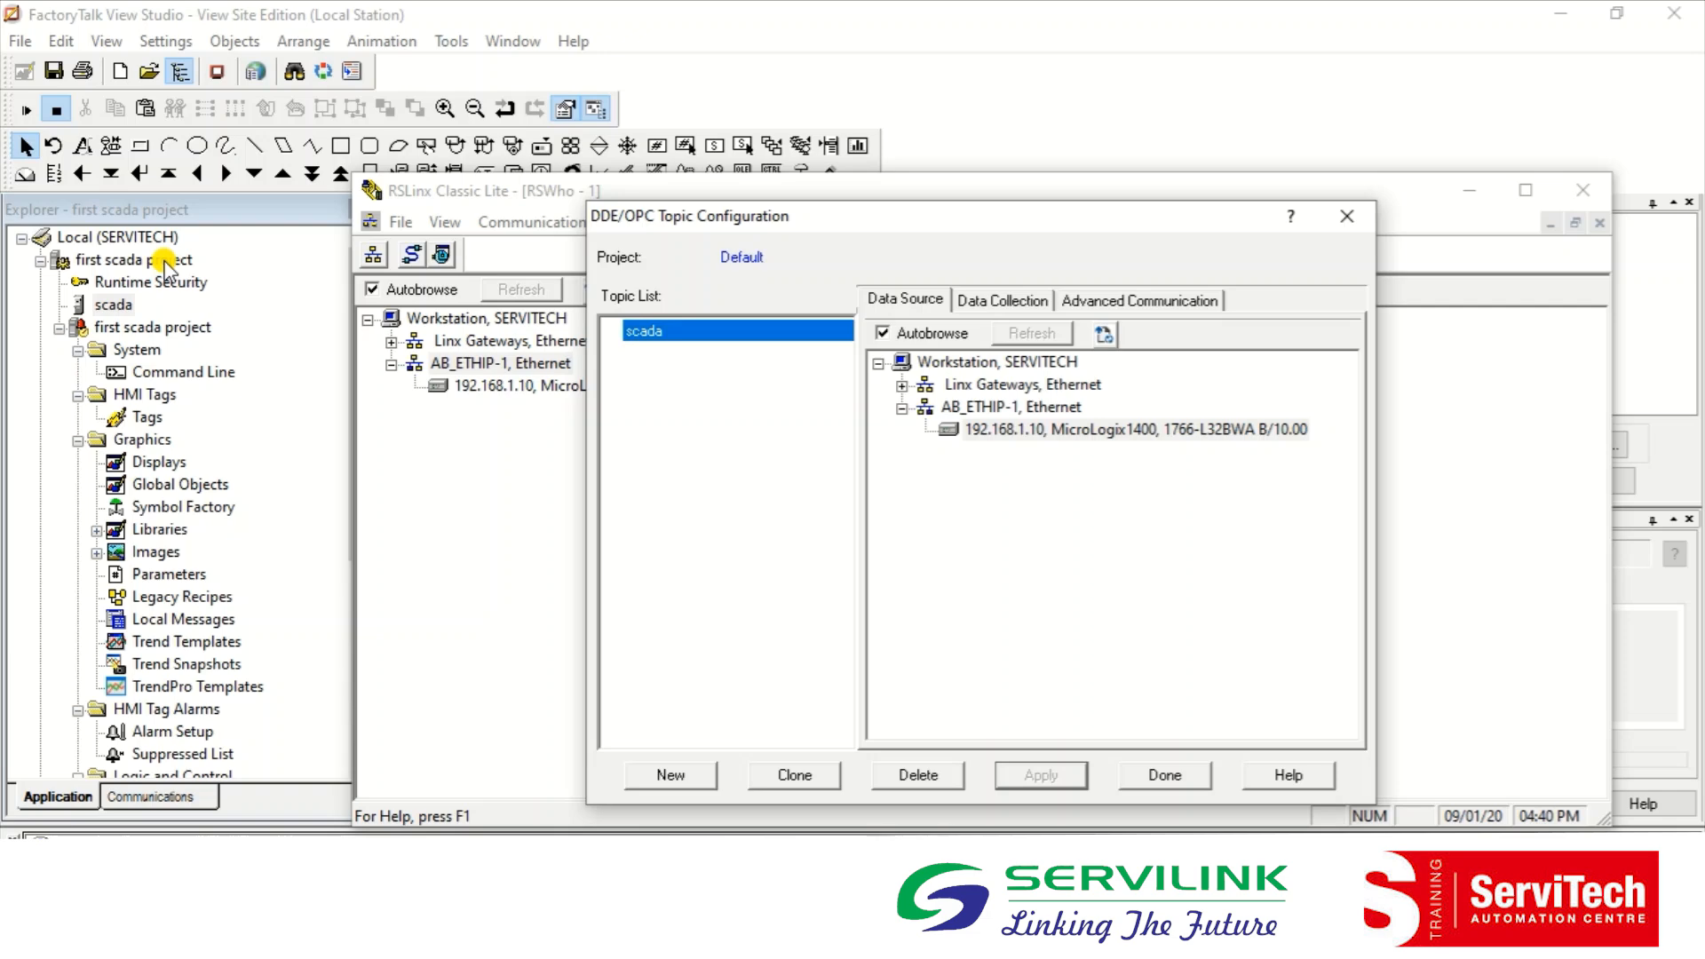
pyautogui.click(1162, 776)
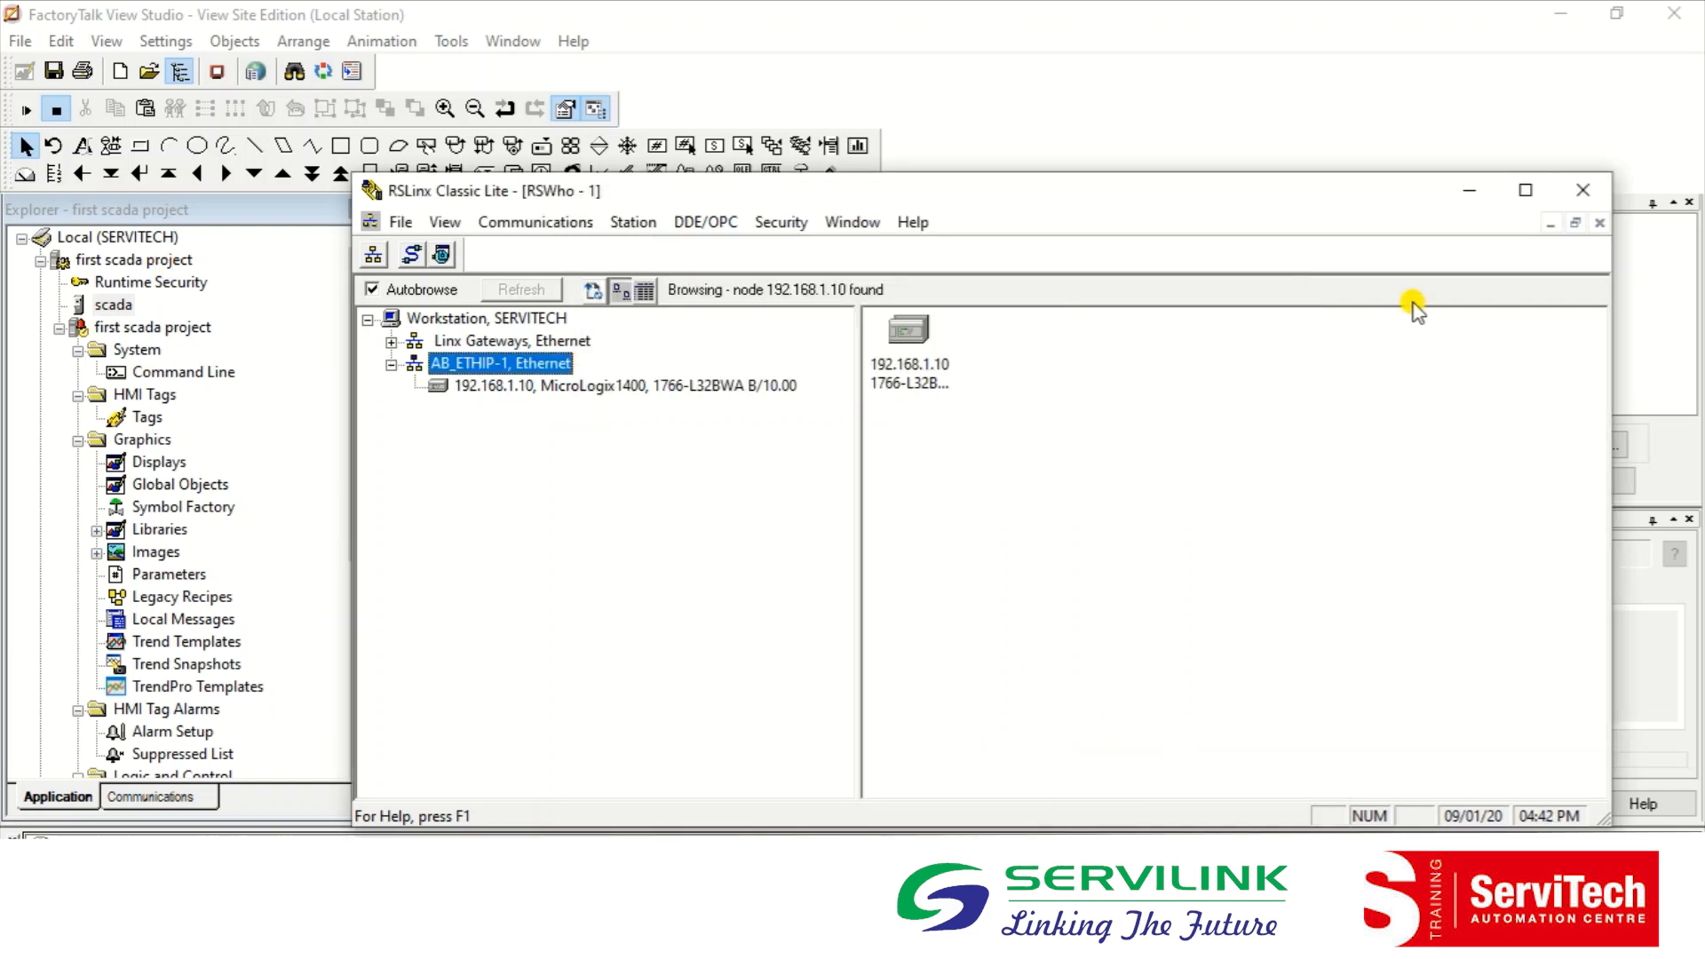
pyautogui.click(1470, 191)
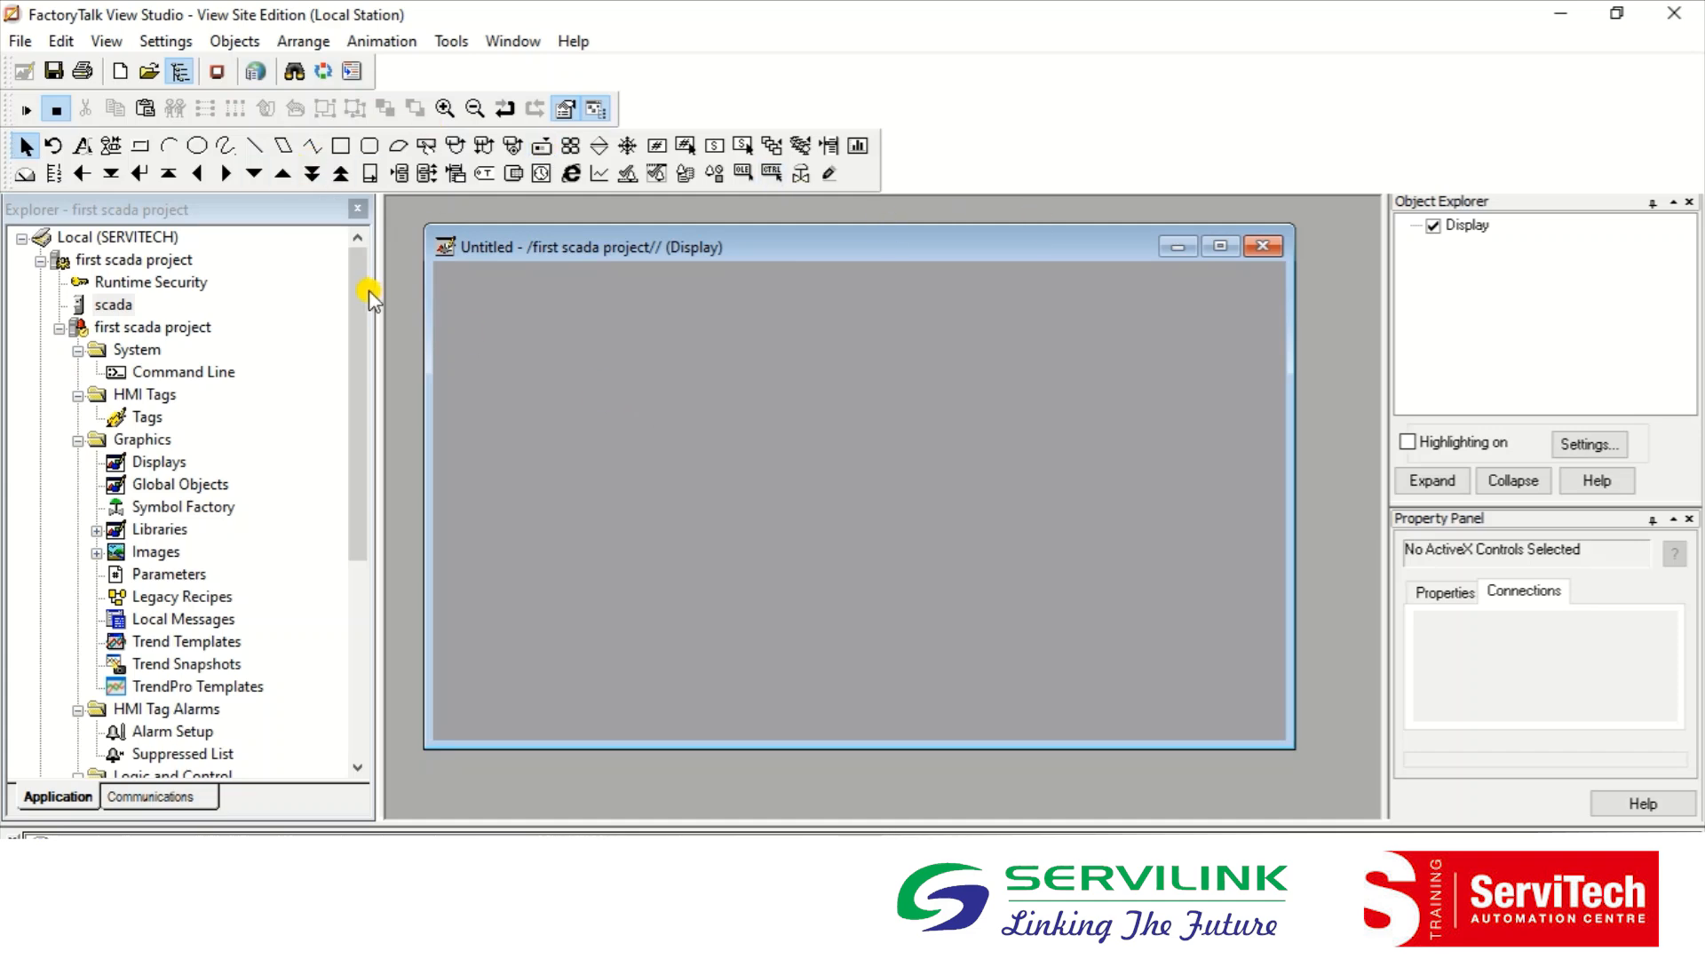
# Step: Draw a trial rectangle on the untitled display with the default polygon properties and delete it
pyautogui.click(340, 146)
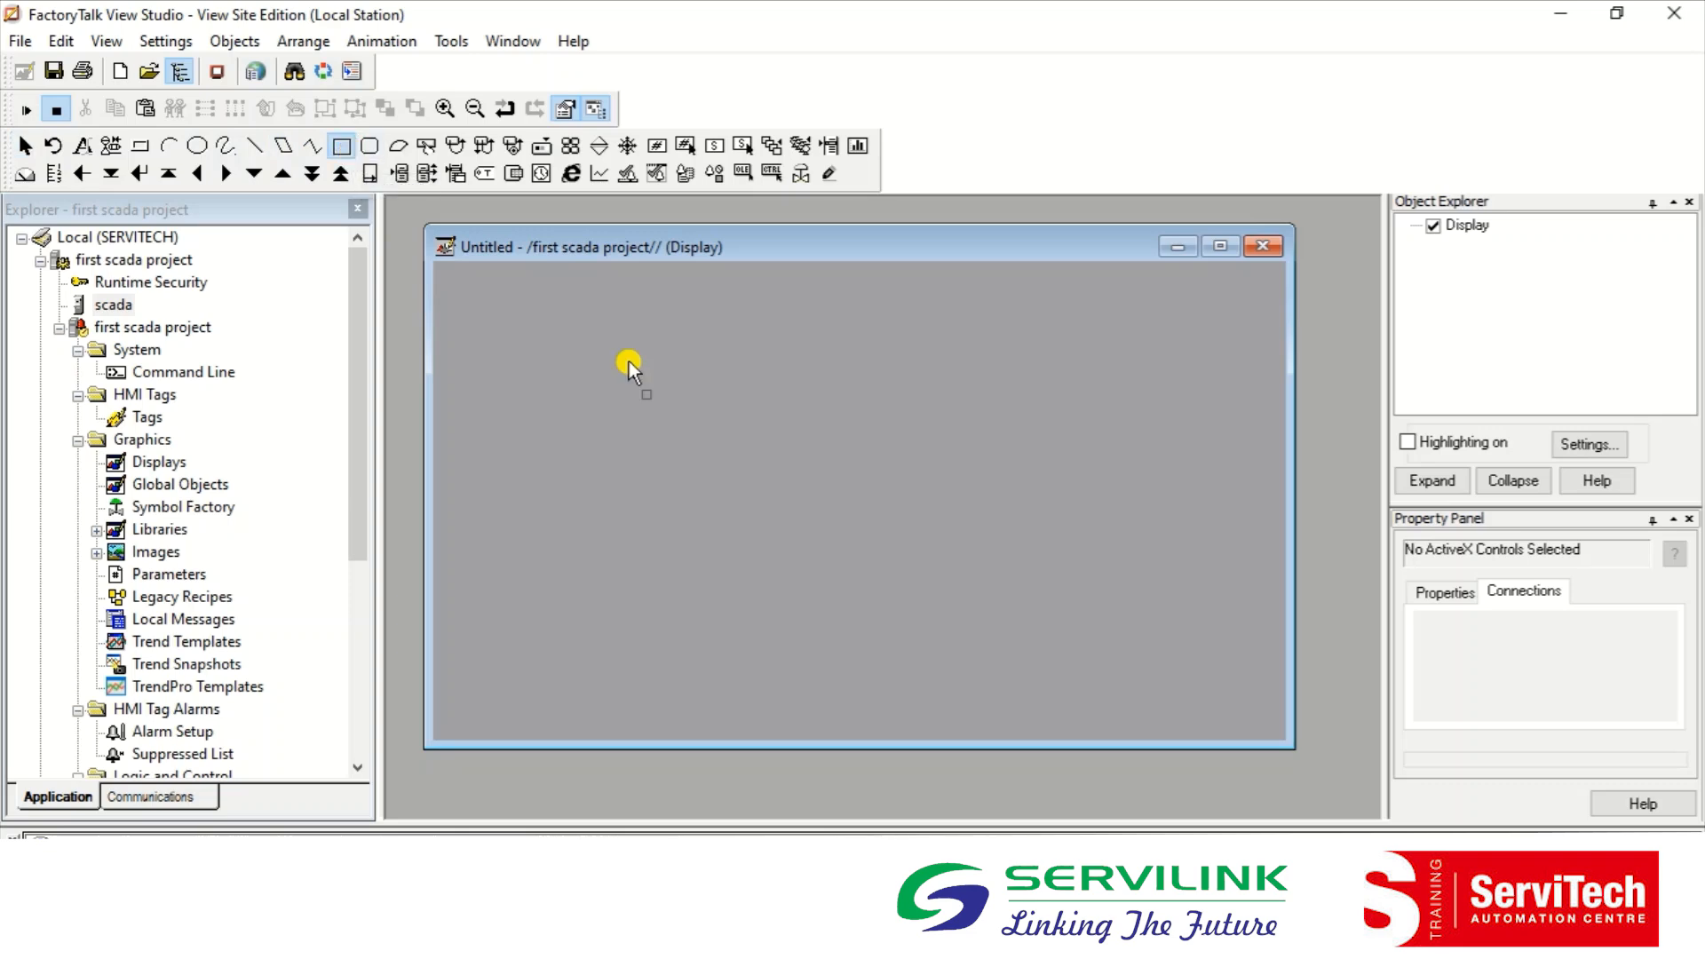
pyautogui.moveTo(549, 343); pyautogui.dragTo(751, 476)
pyautogui.doubleClick(750, 474)
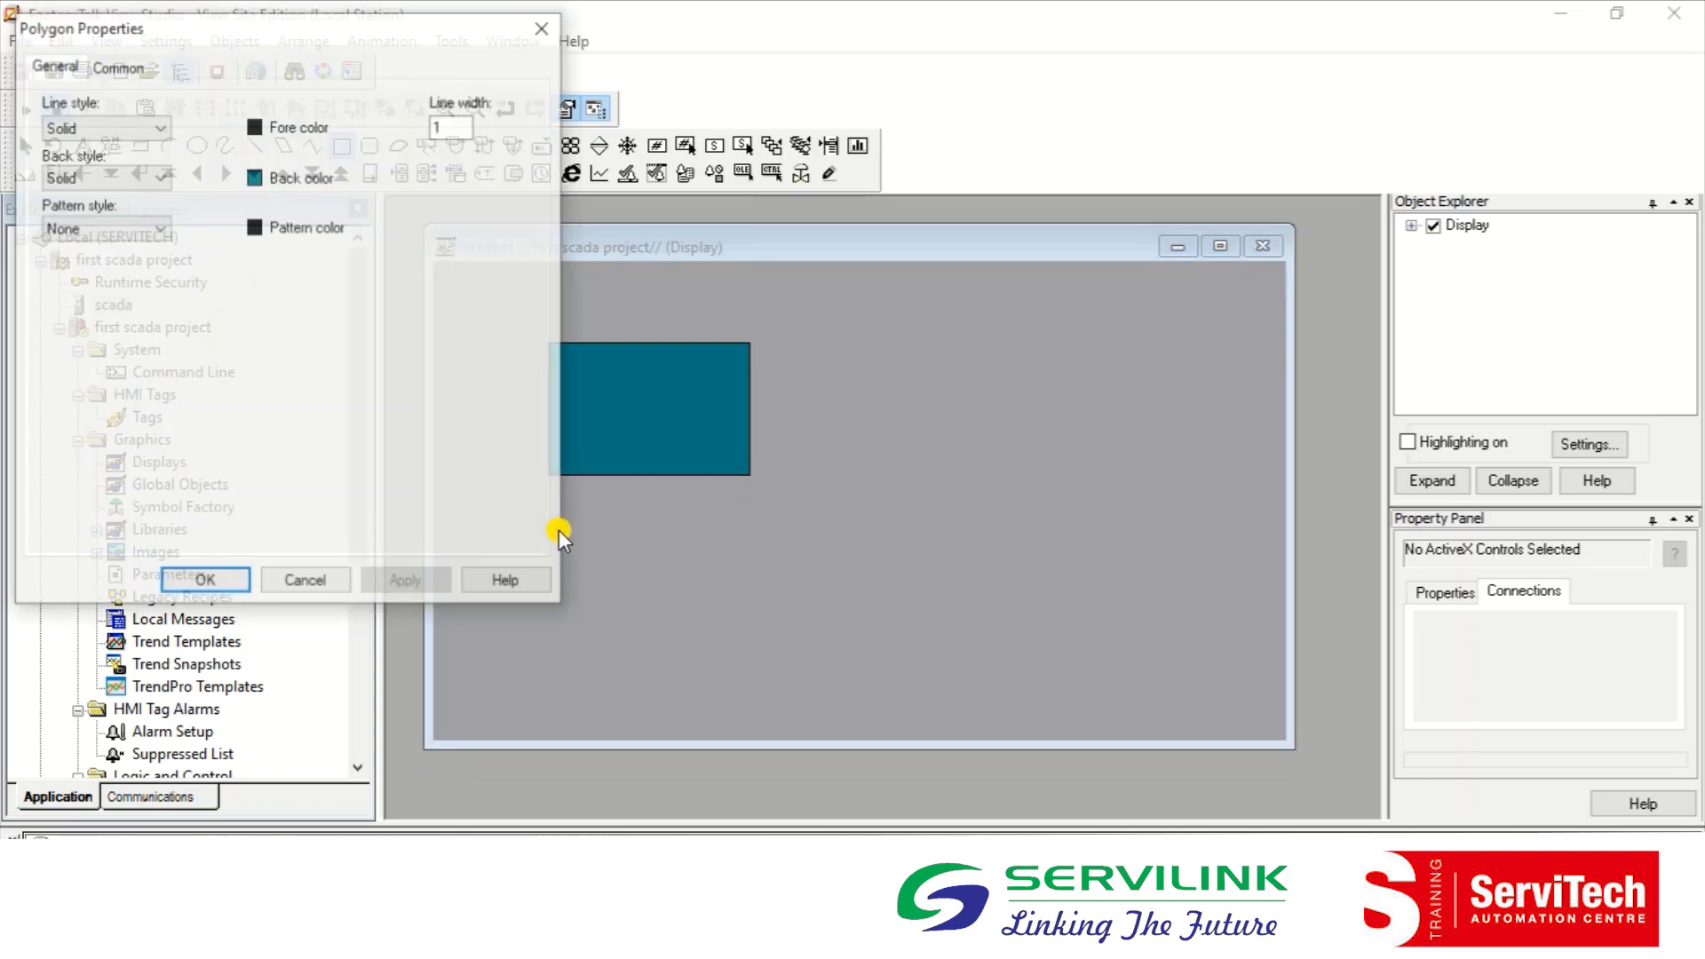
pyautogui.click(233, 581)
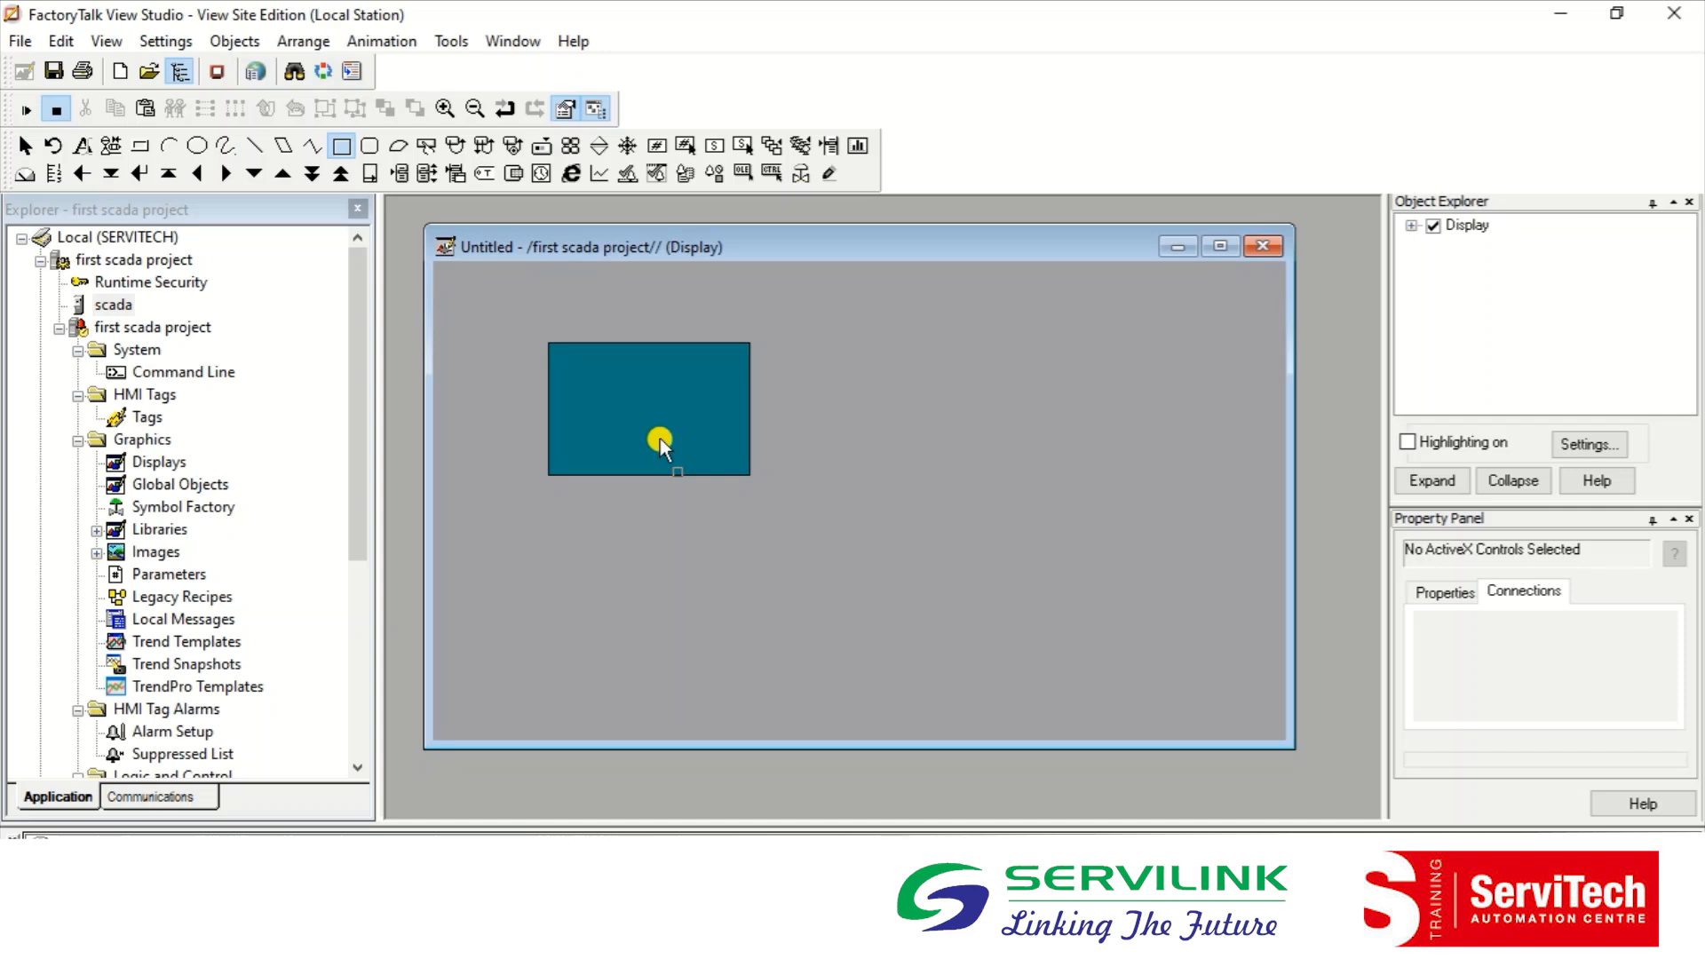
pyautogui.click(659, 439)
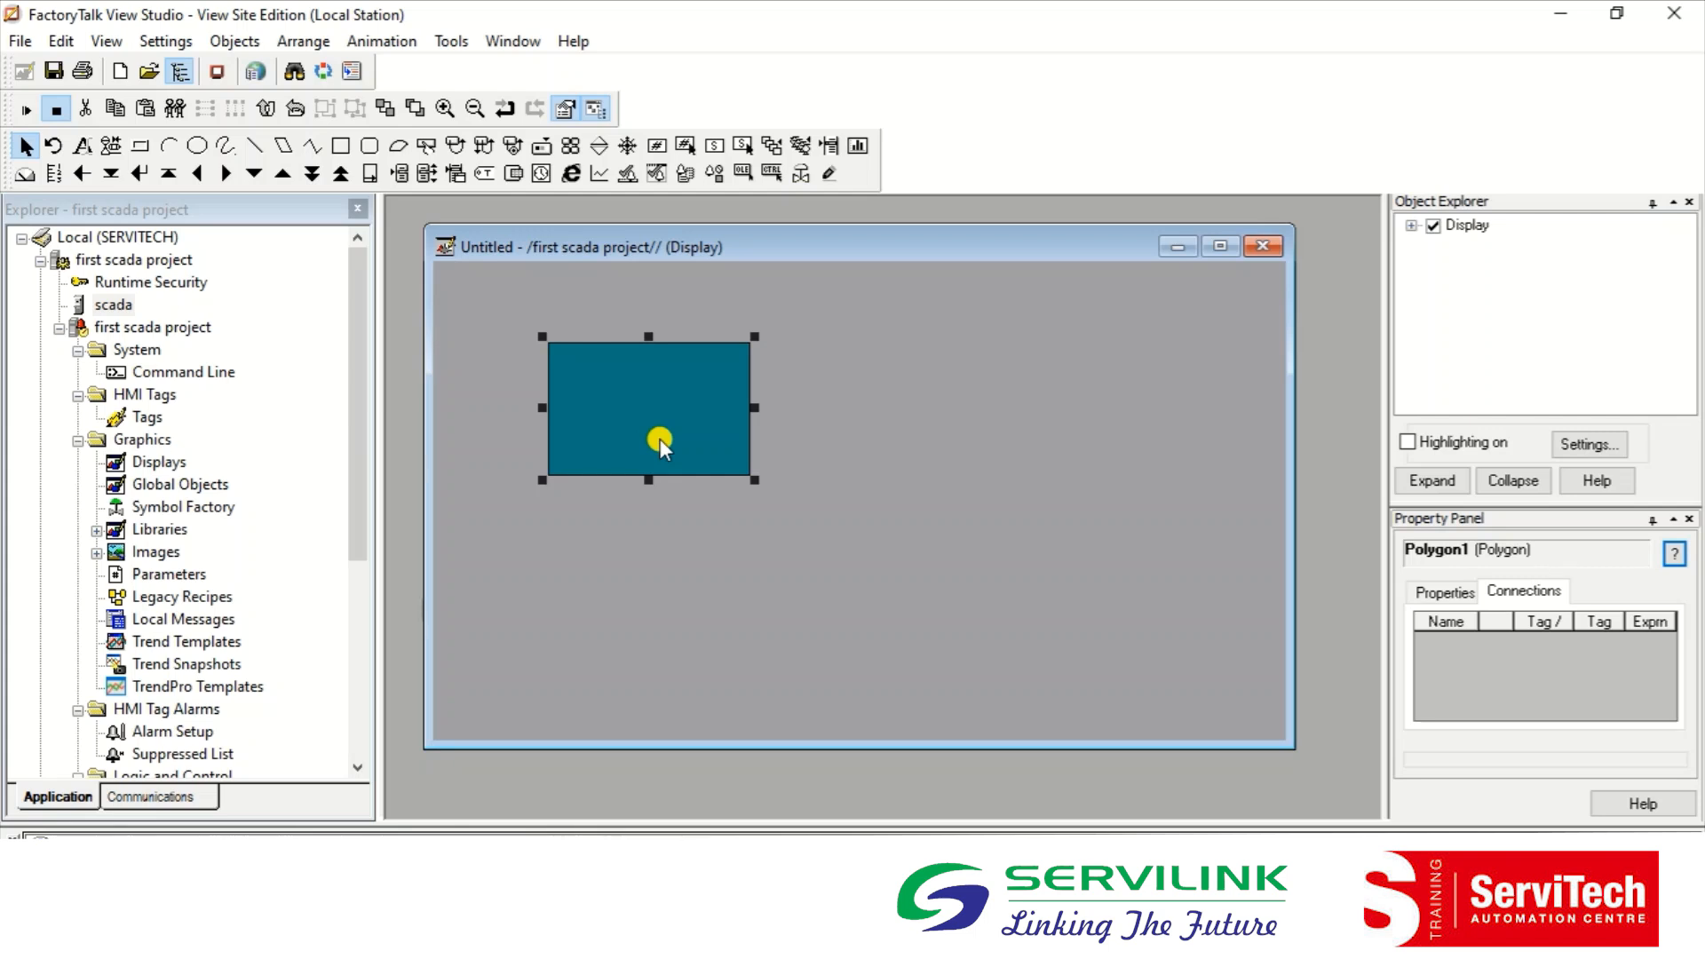
pyautogui.press('Delete')
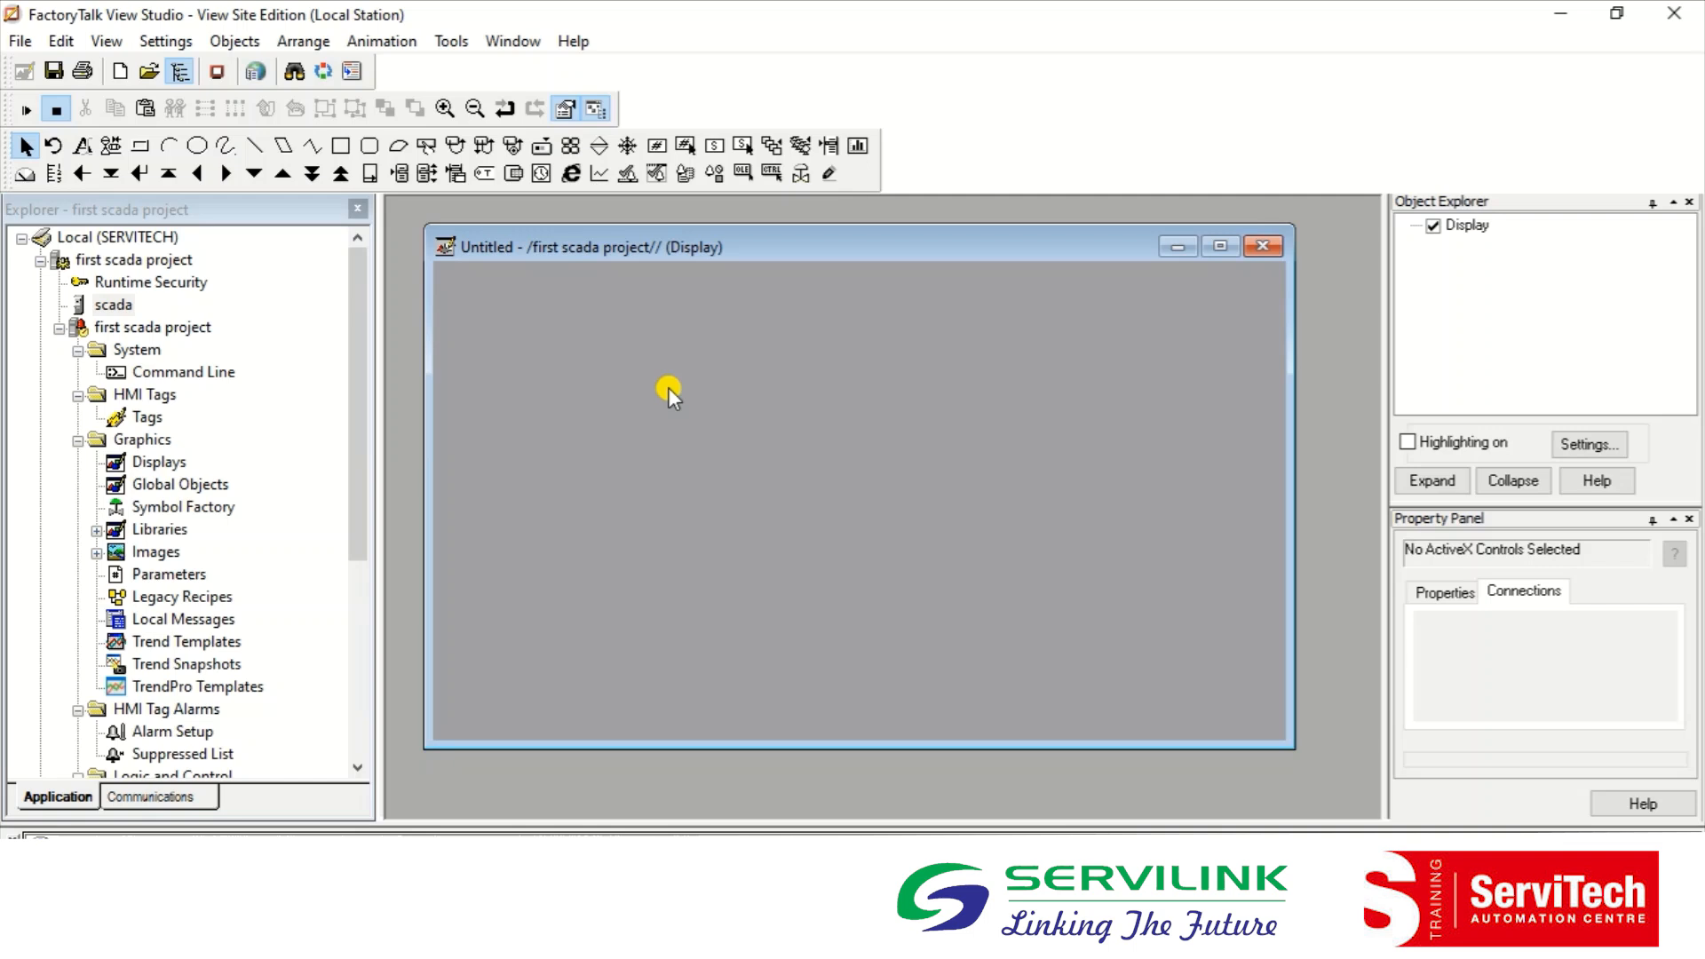
# Step: Open the HMI Tags editor of first scada project and name a new tag motor
pyautogui.click(158, 440)
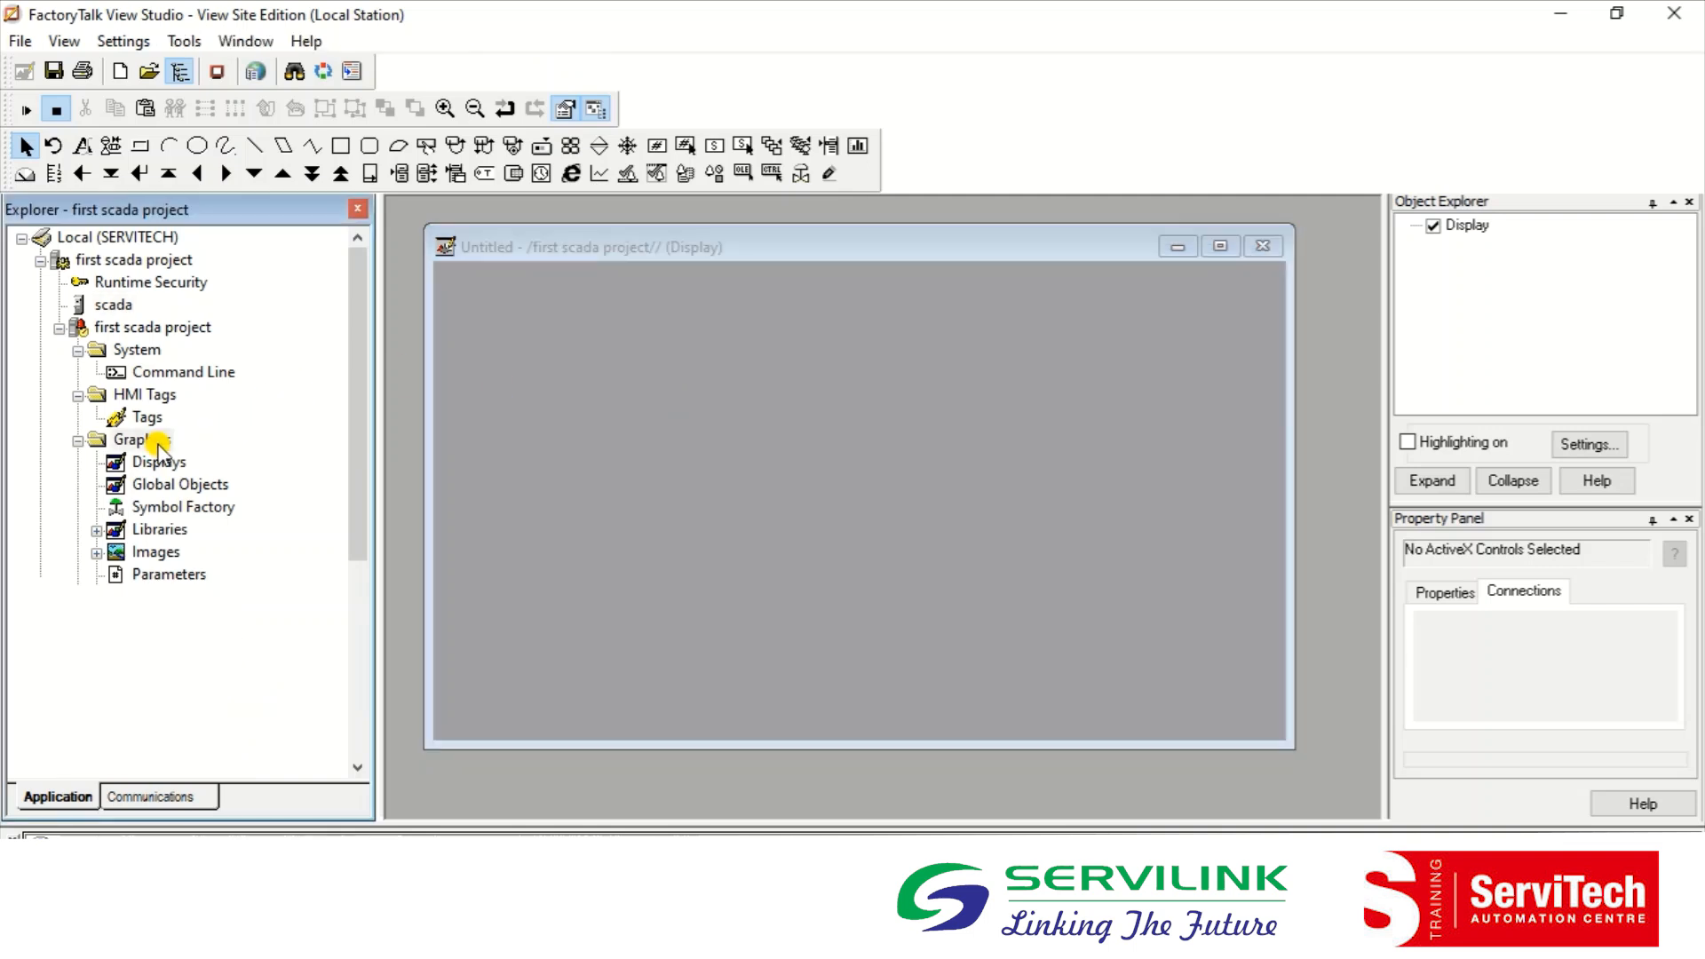
pyautogui.click(139, 417)
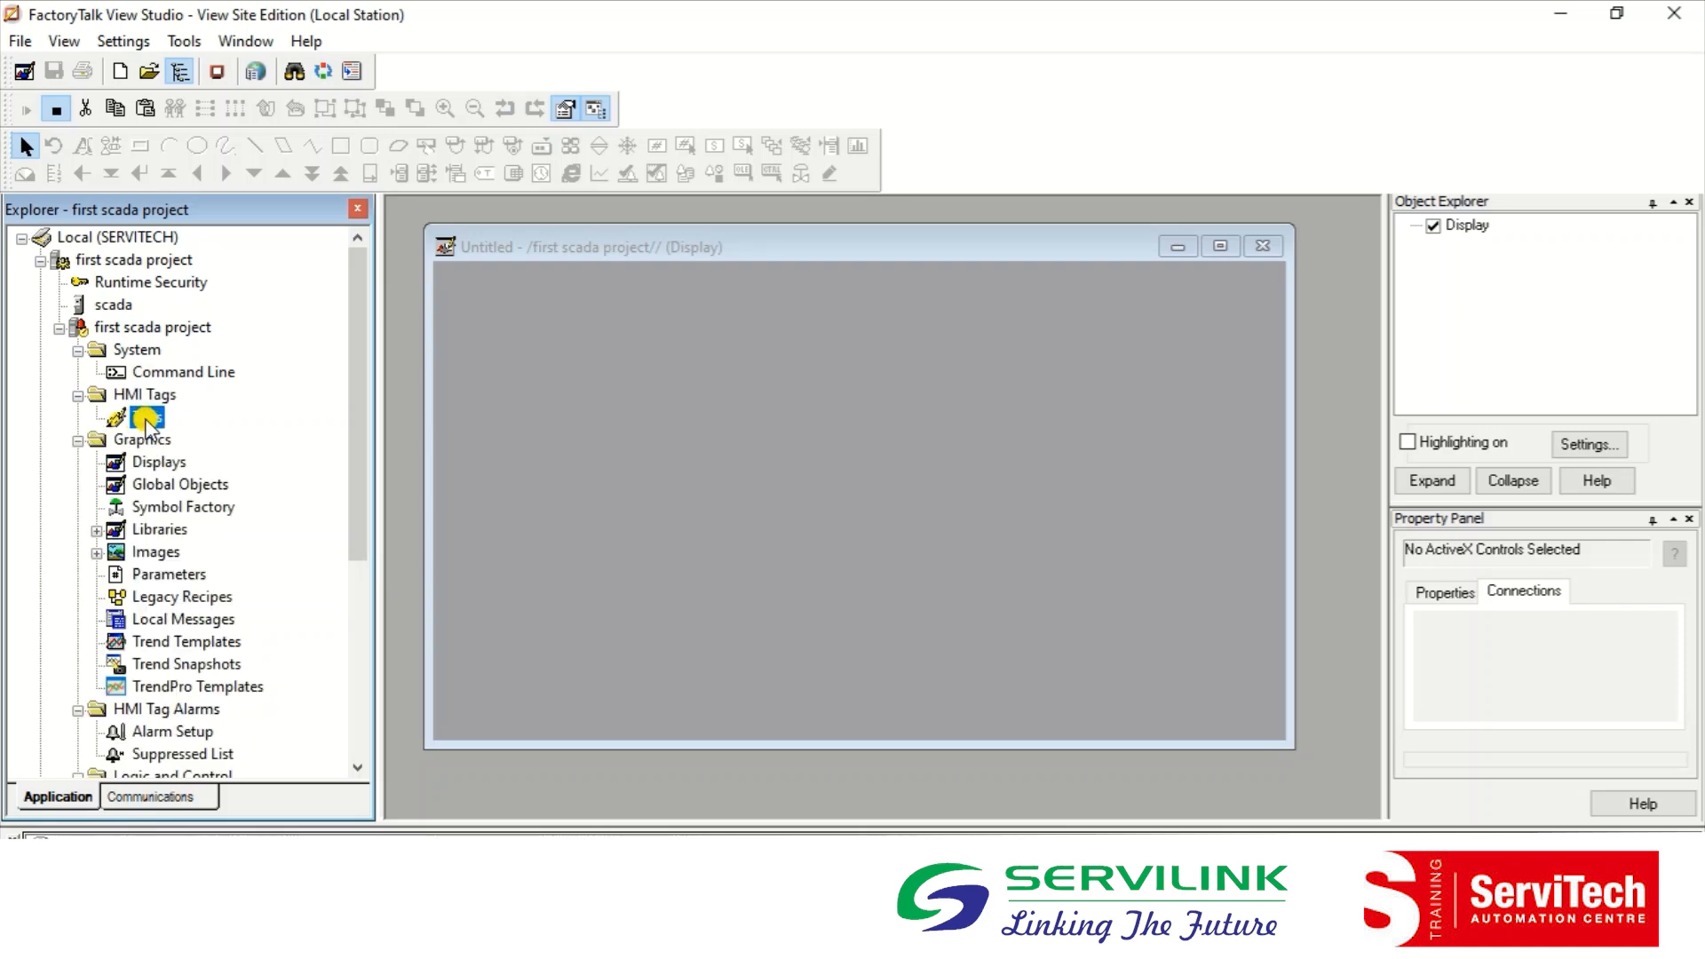
pyautogui.doubleClick(142, 418)
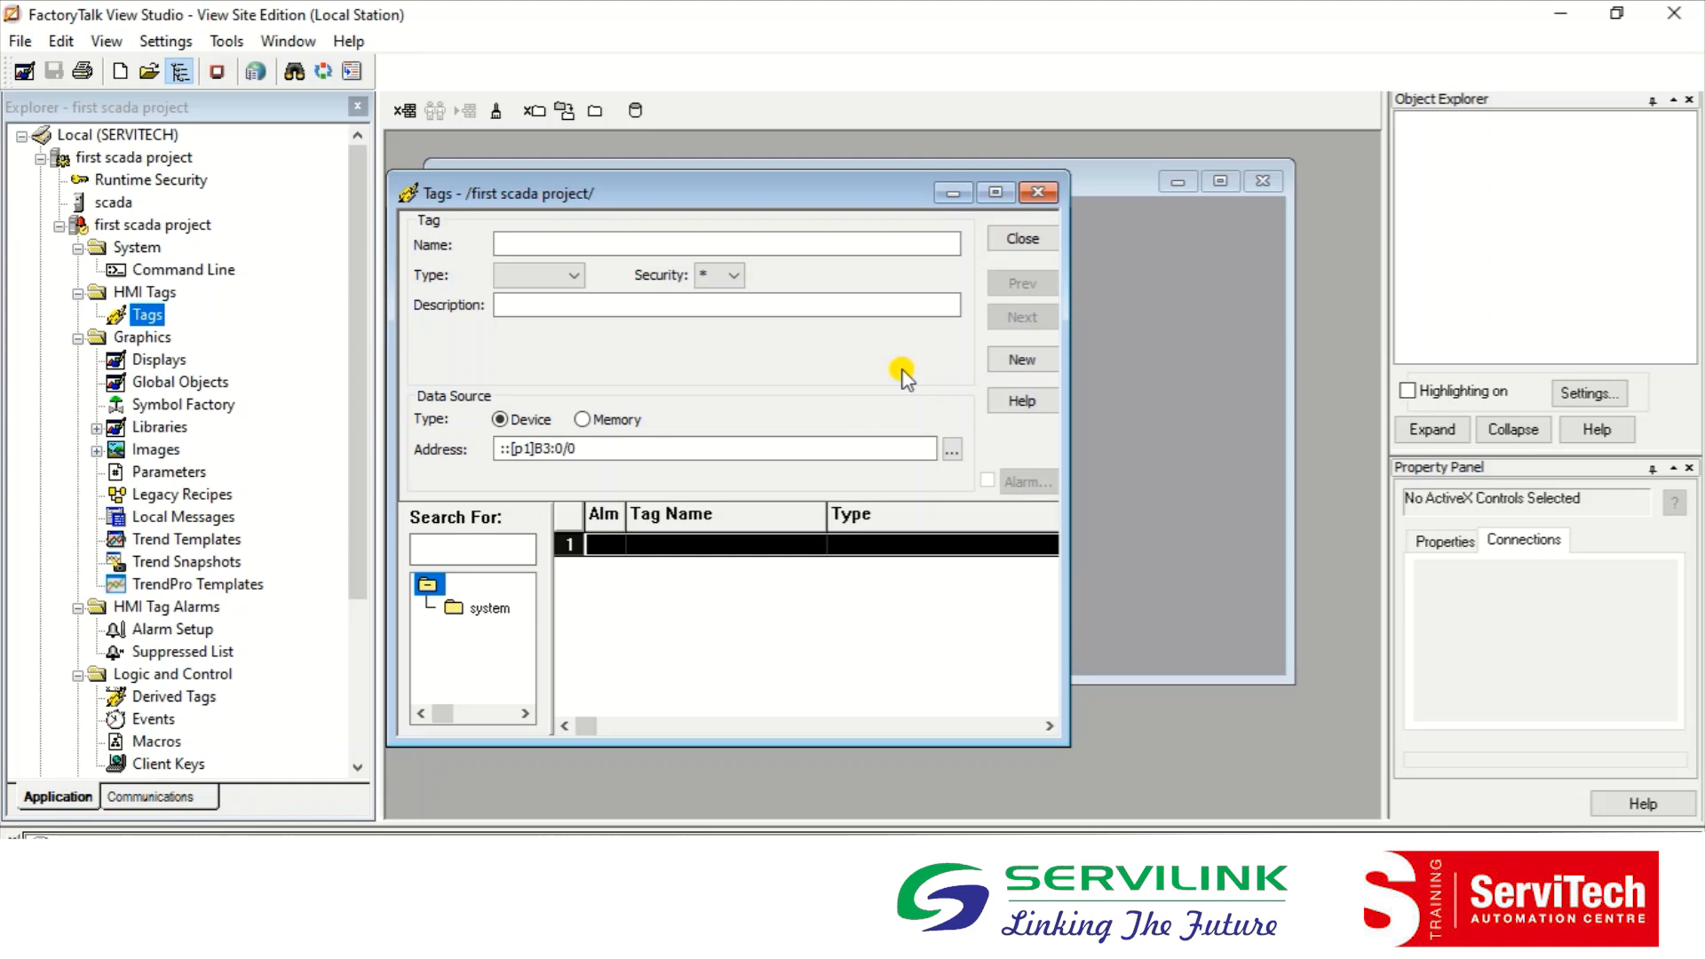
pyautogui.moveTo(668, 197); pyautogui.dragTo(718, 199)
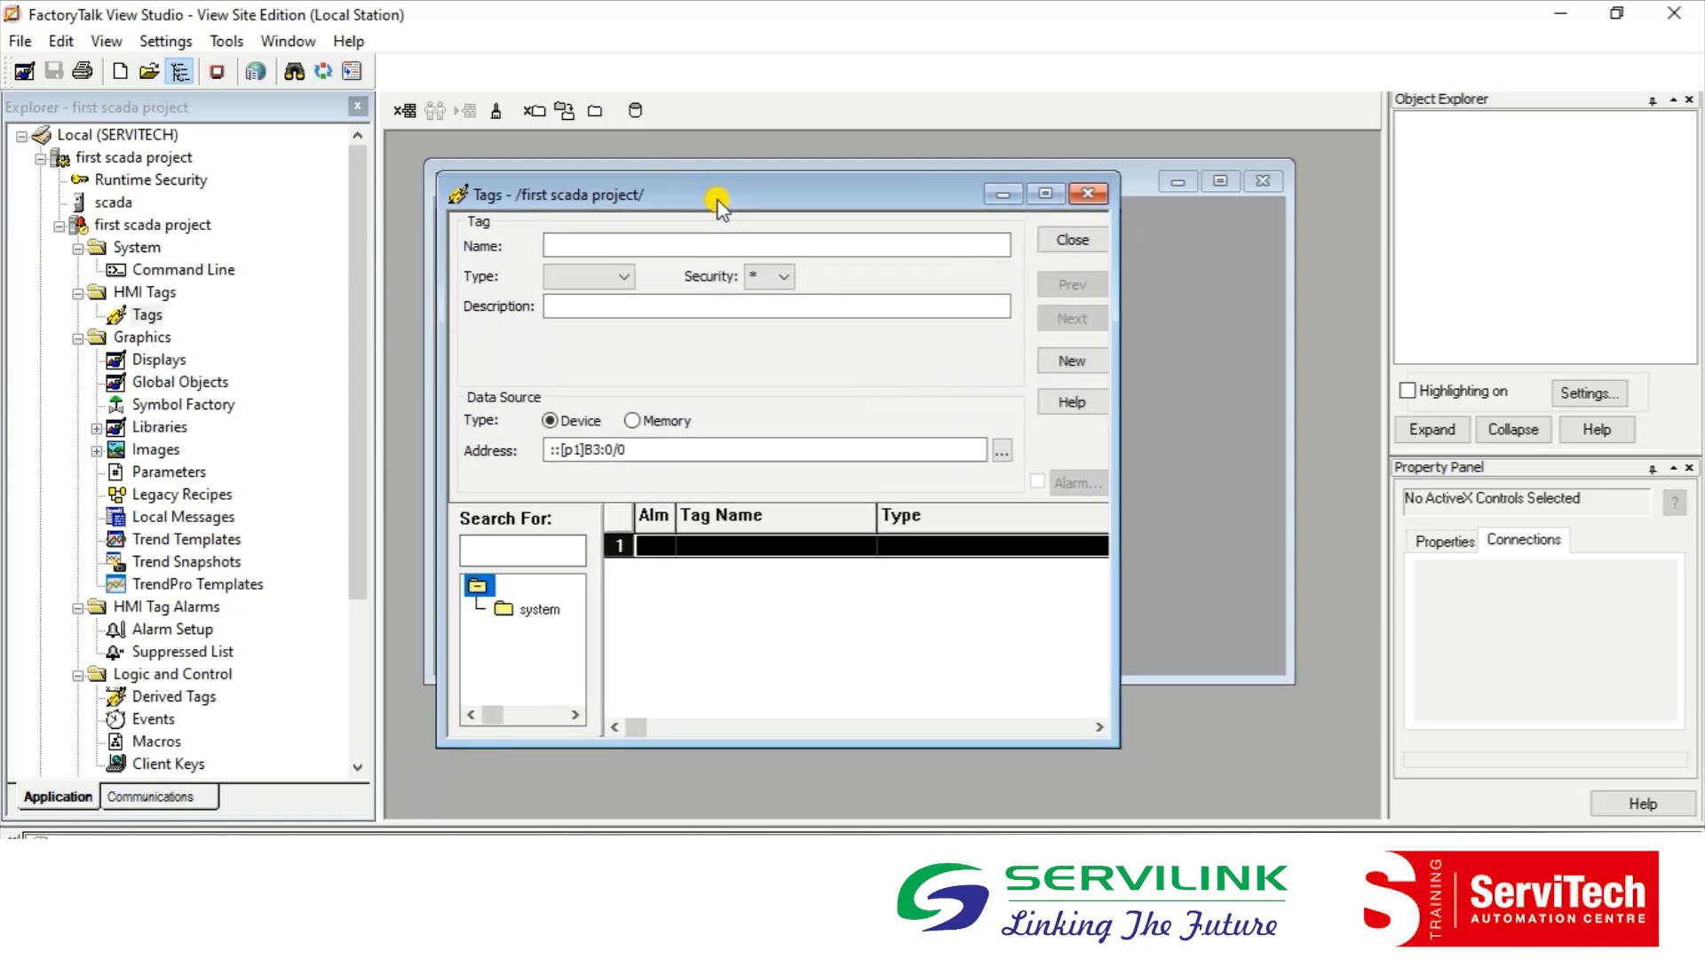
pyautogui.click(577, 243)
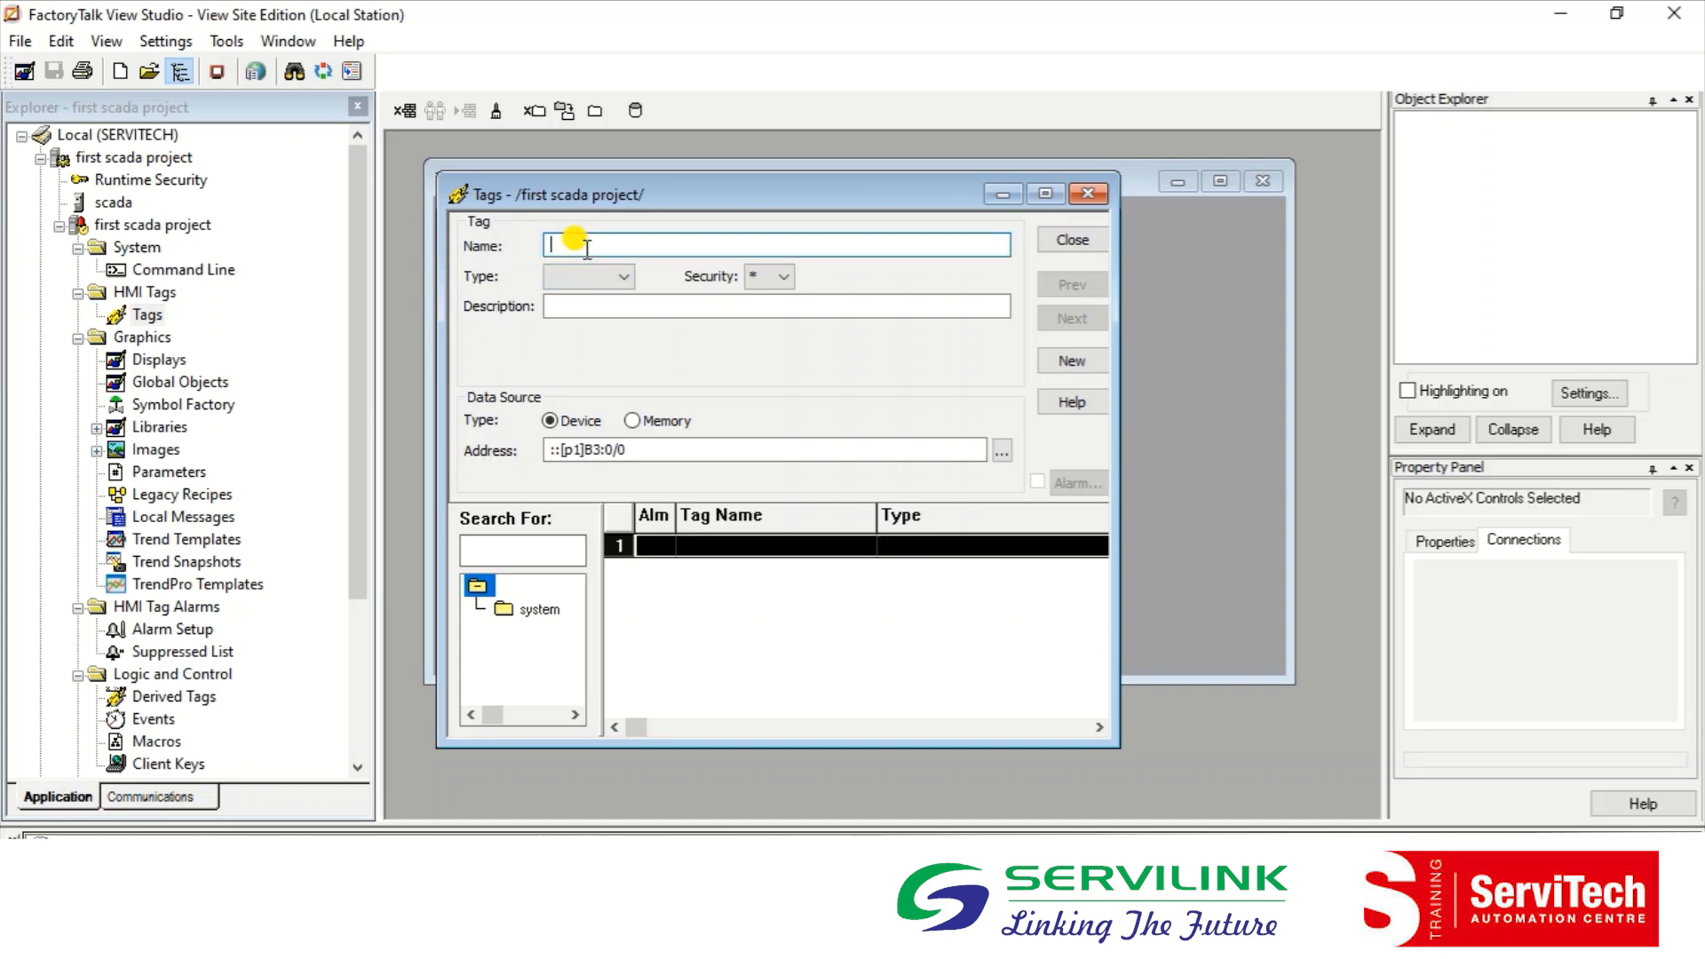
pyautogui.write('mot')
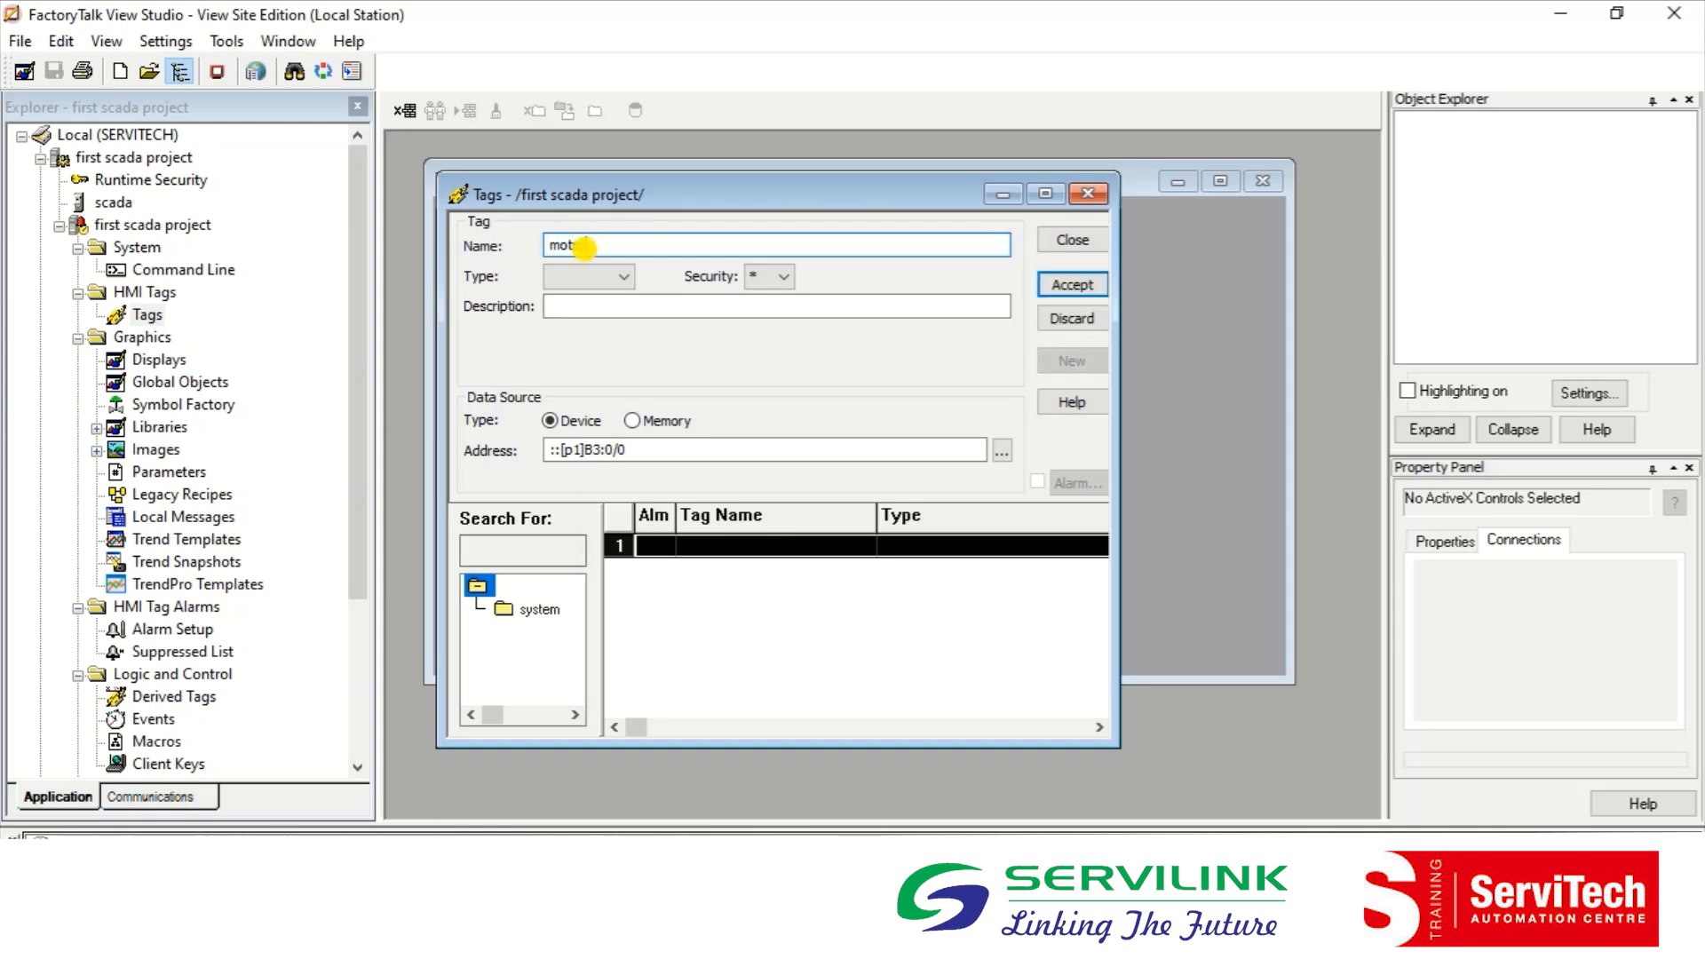
pyautogui.write('or')
# Step: Set the motor tag's type to Digital and use Device as its data source
pyautogui.click(622, 279)
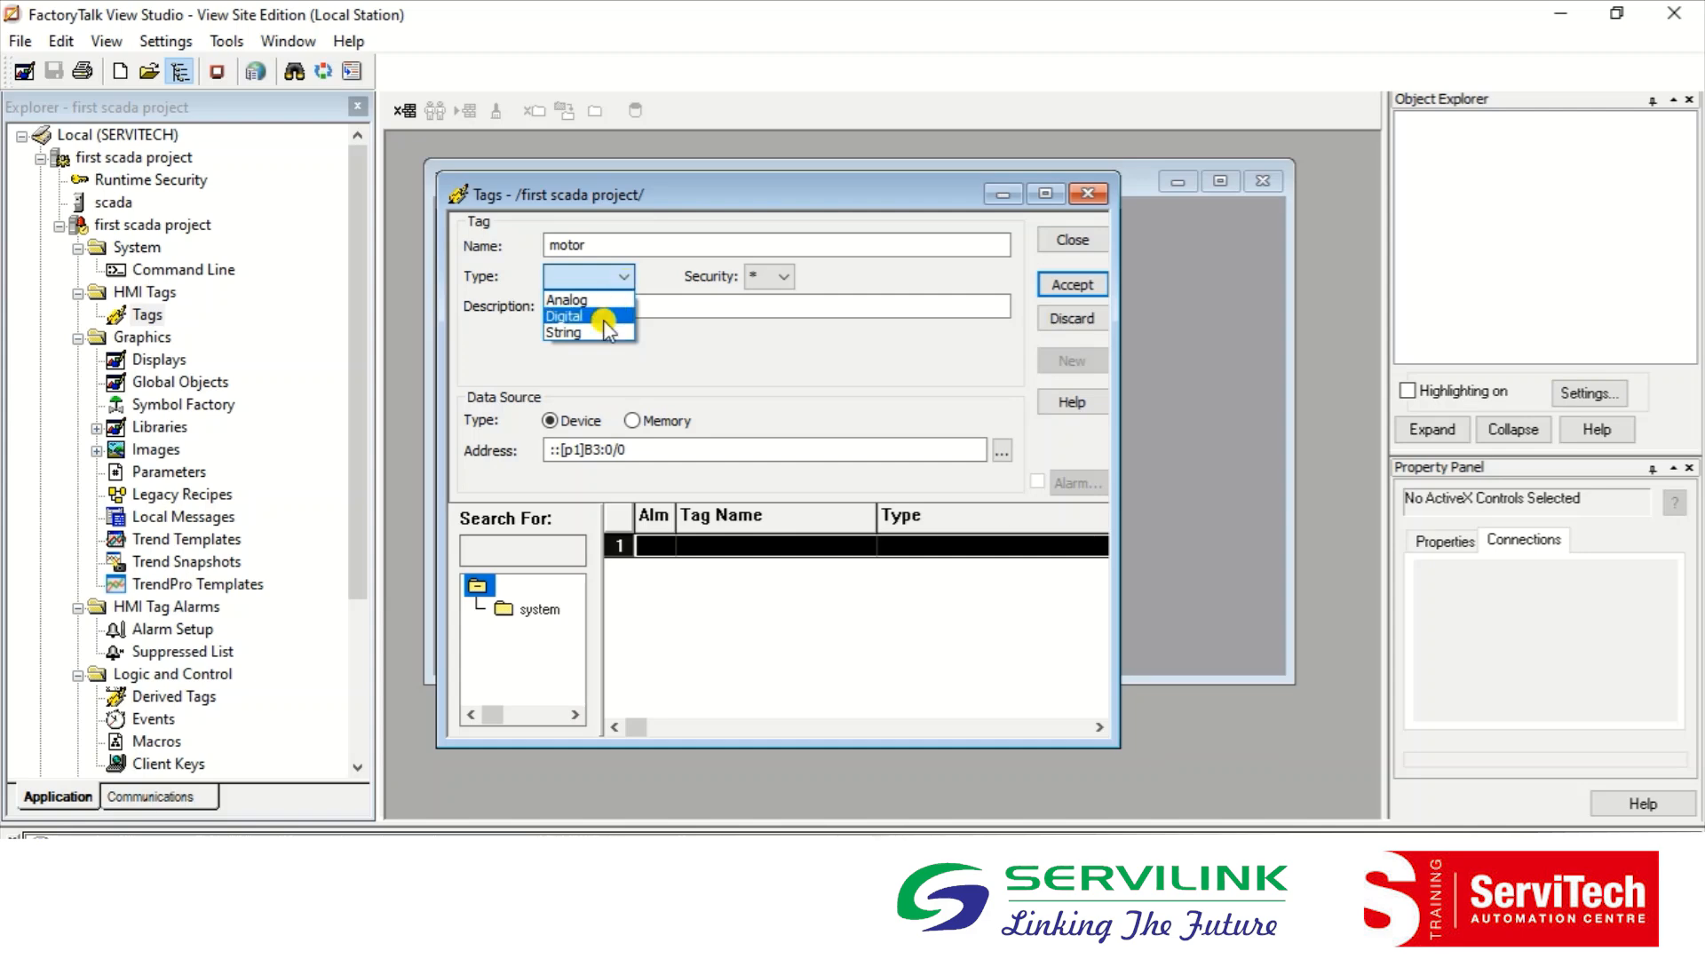
pyautogui.click(604, 318)
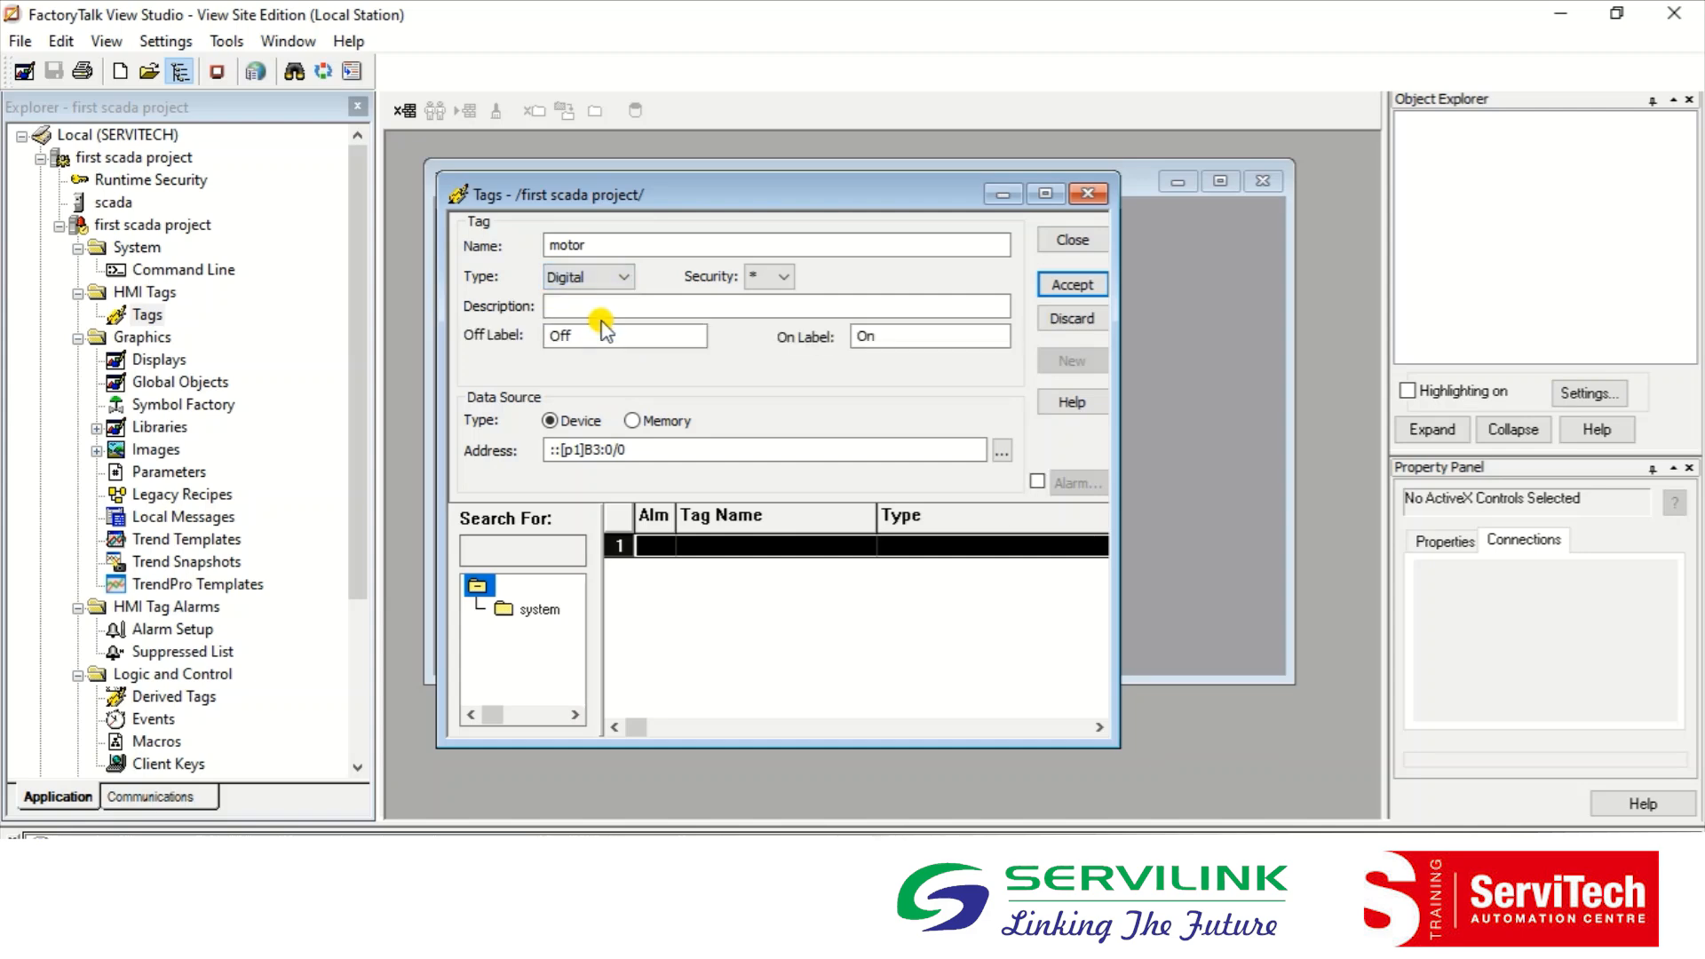
pyautogui.click(580, 306)
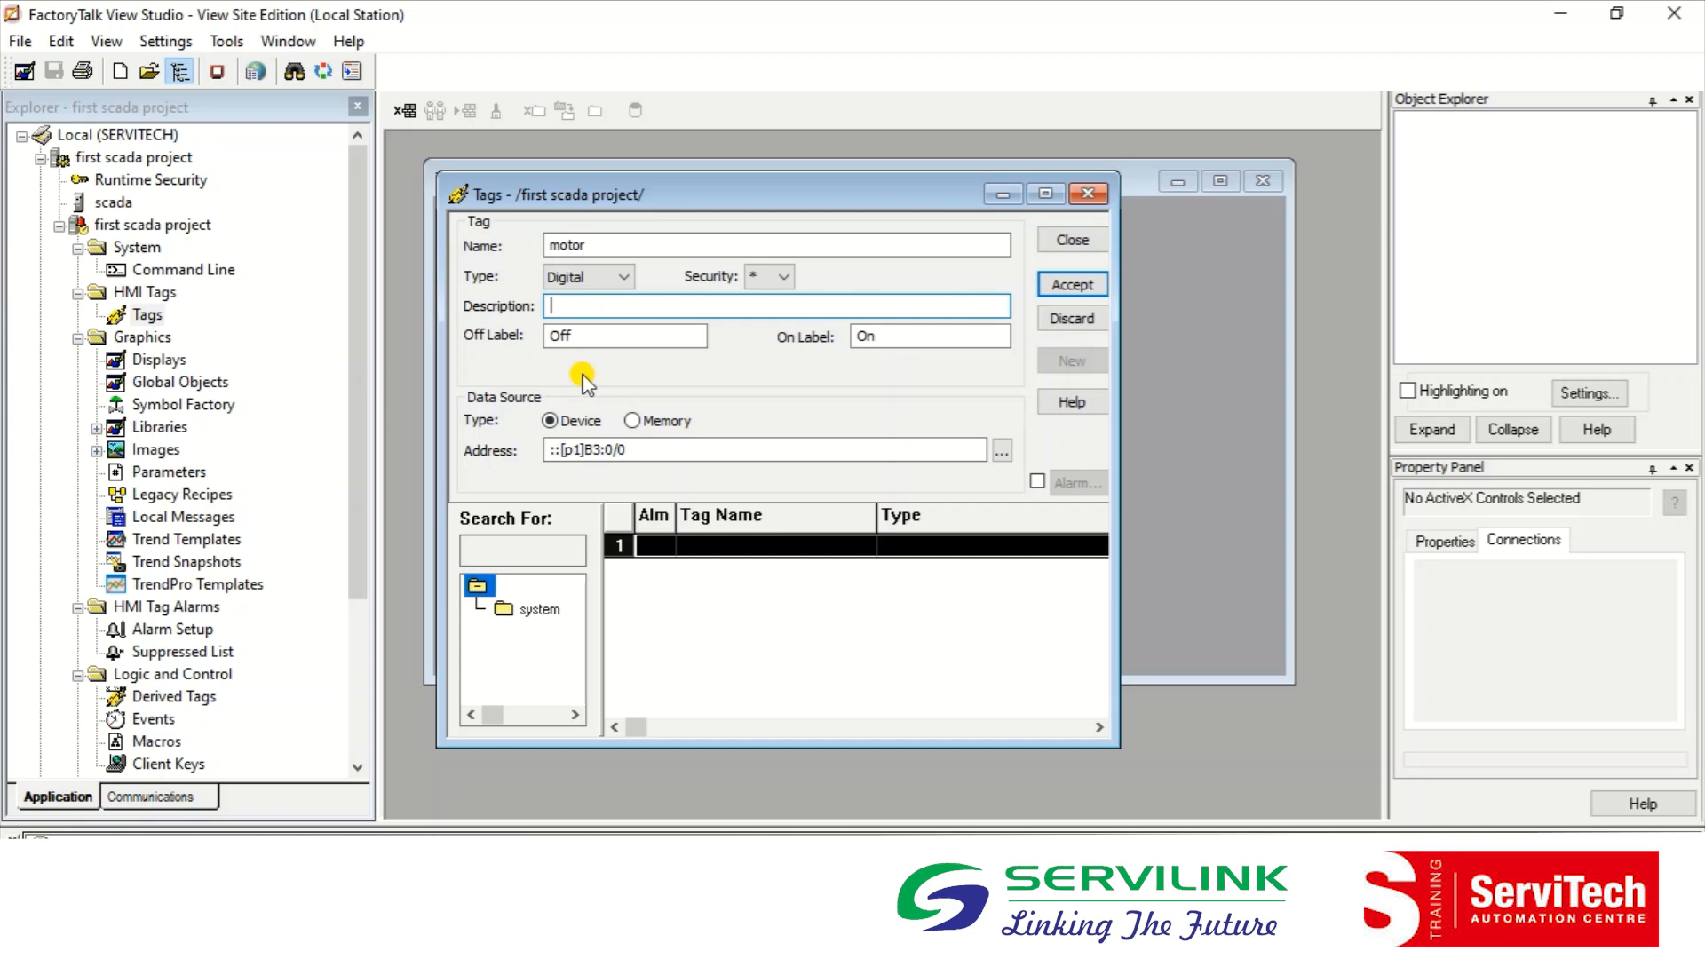
pyautogui.click(551, 423)
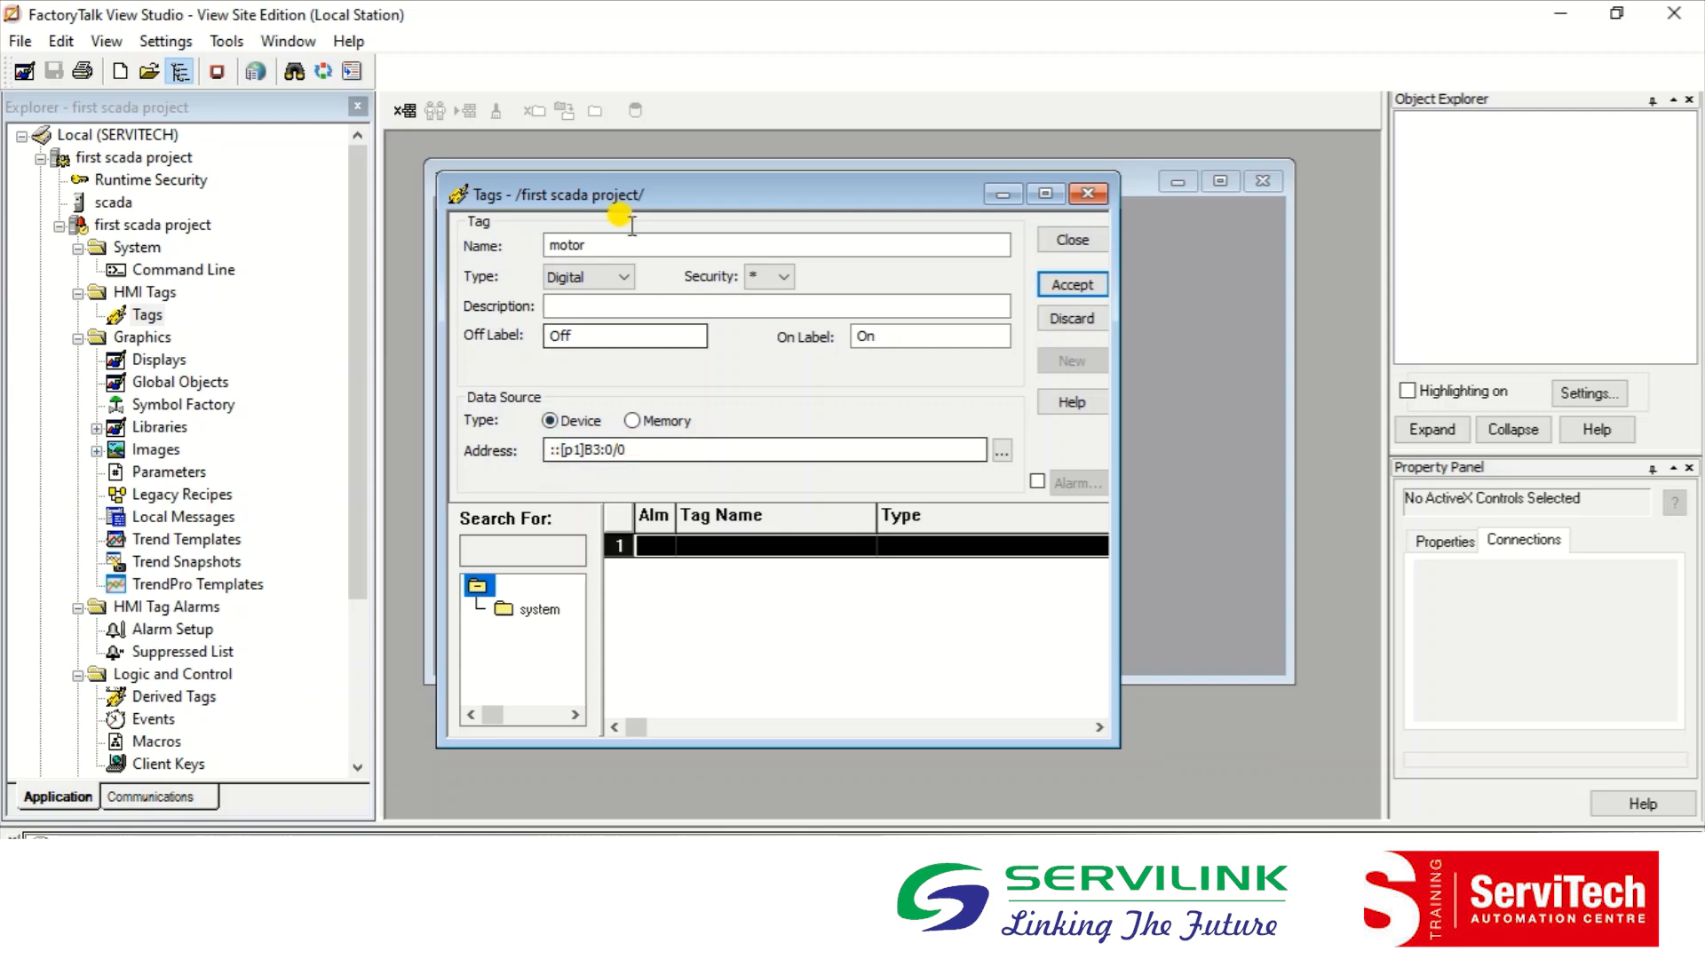
pyautogui.moveTo(609, 246); pyautogui.dragTo(508, 245)
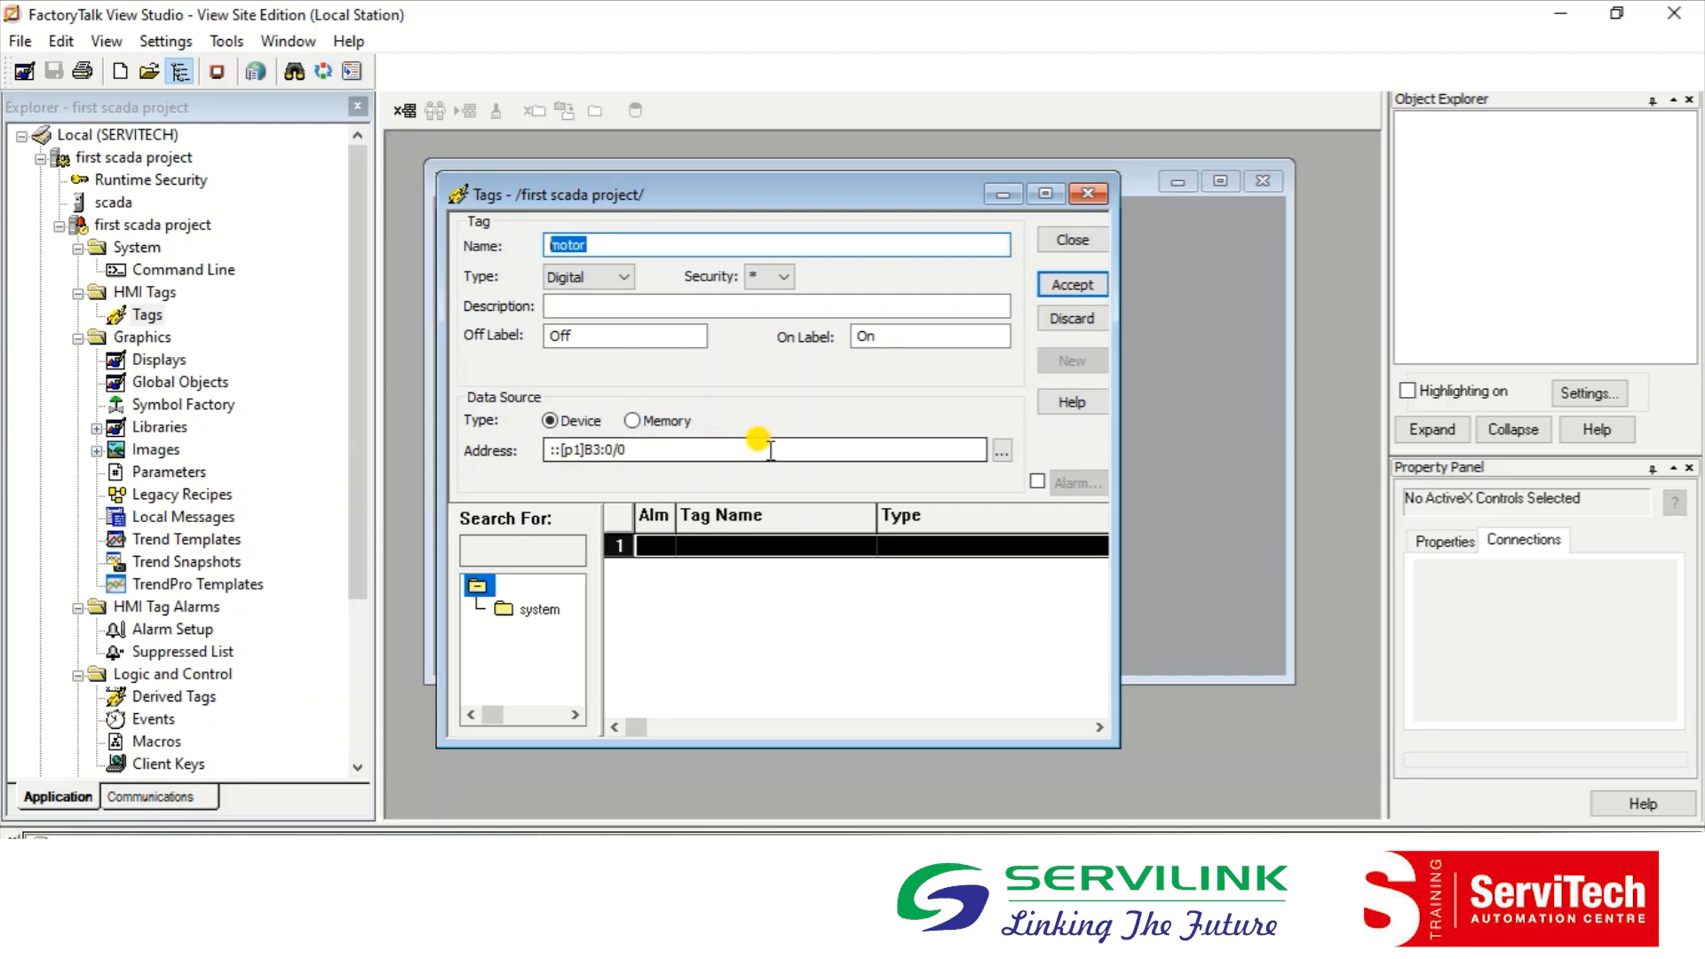
# Step: Browse for the motor tag's address, refresh all folders, and expand the Online folder of the scada topic
pyautogui.click(1002, 451)
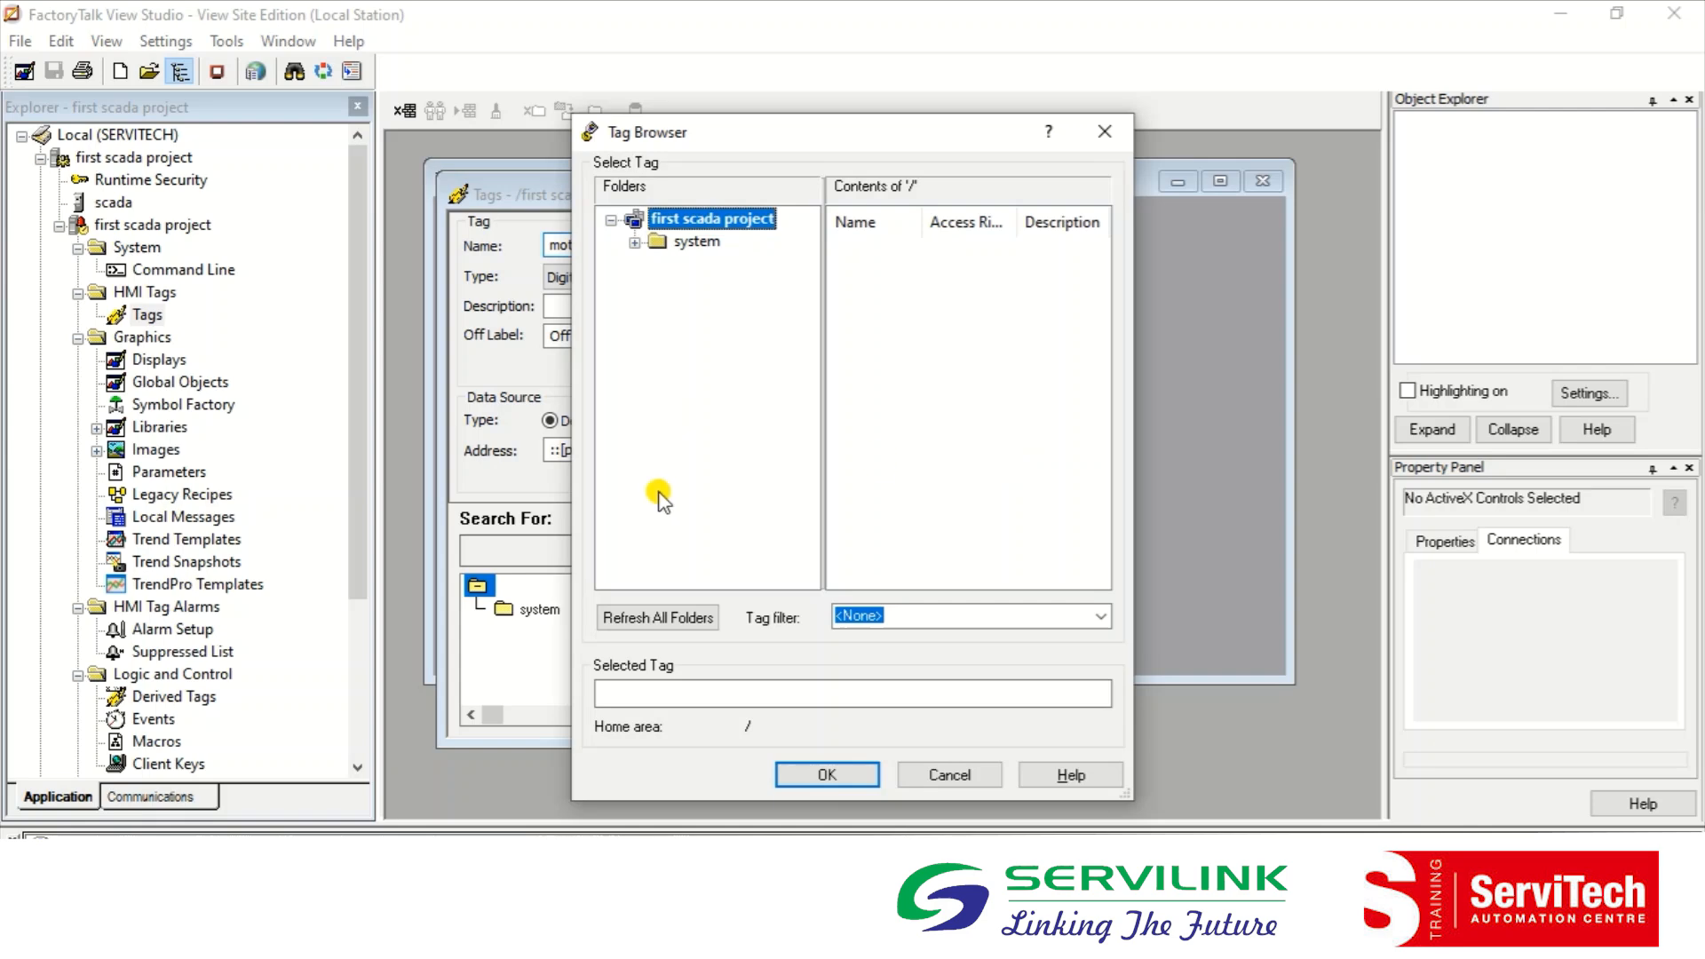
pyautogui.click(648, 619)
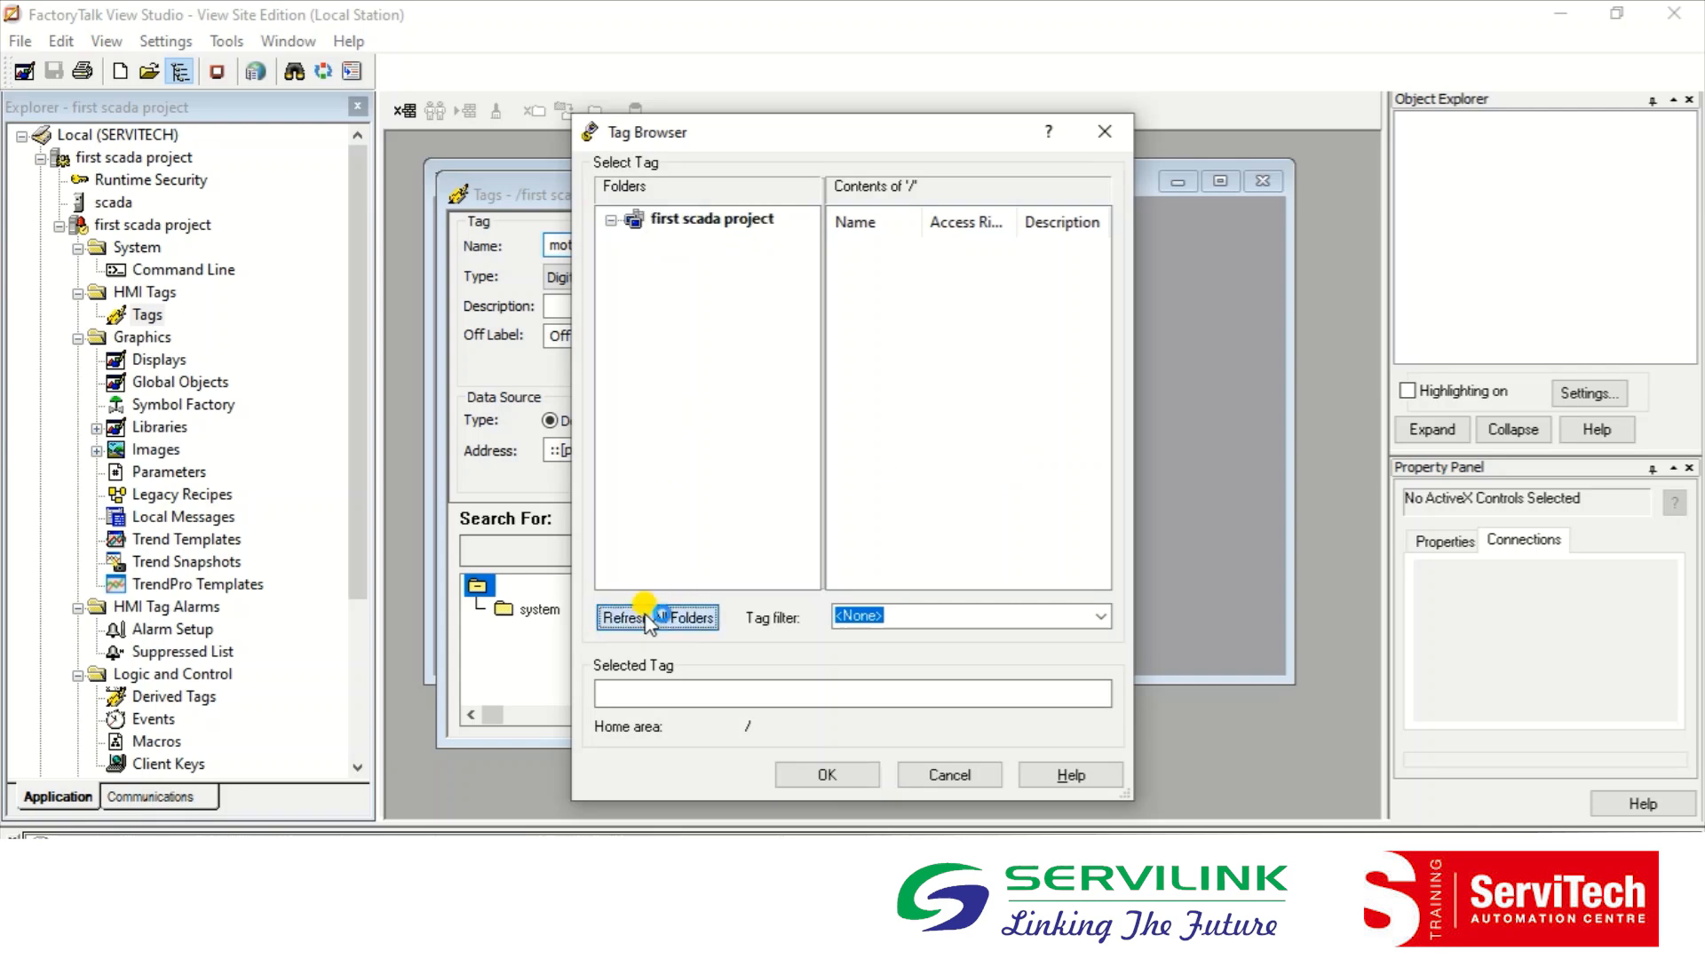
pyautogui.click(647, 619)
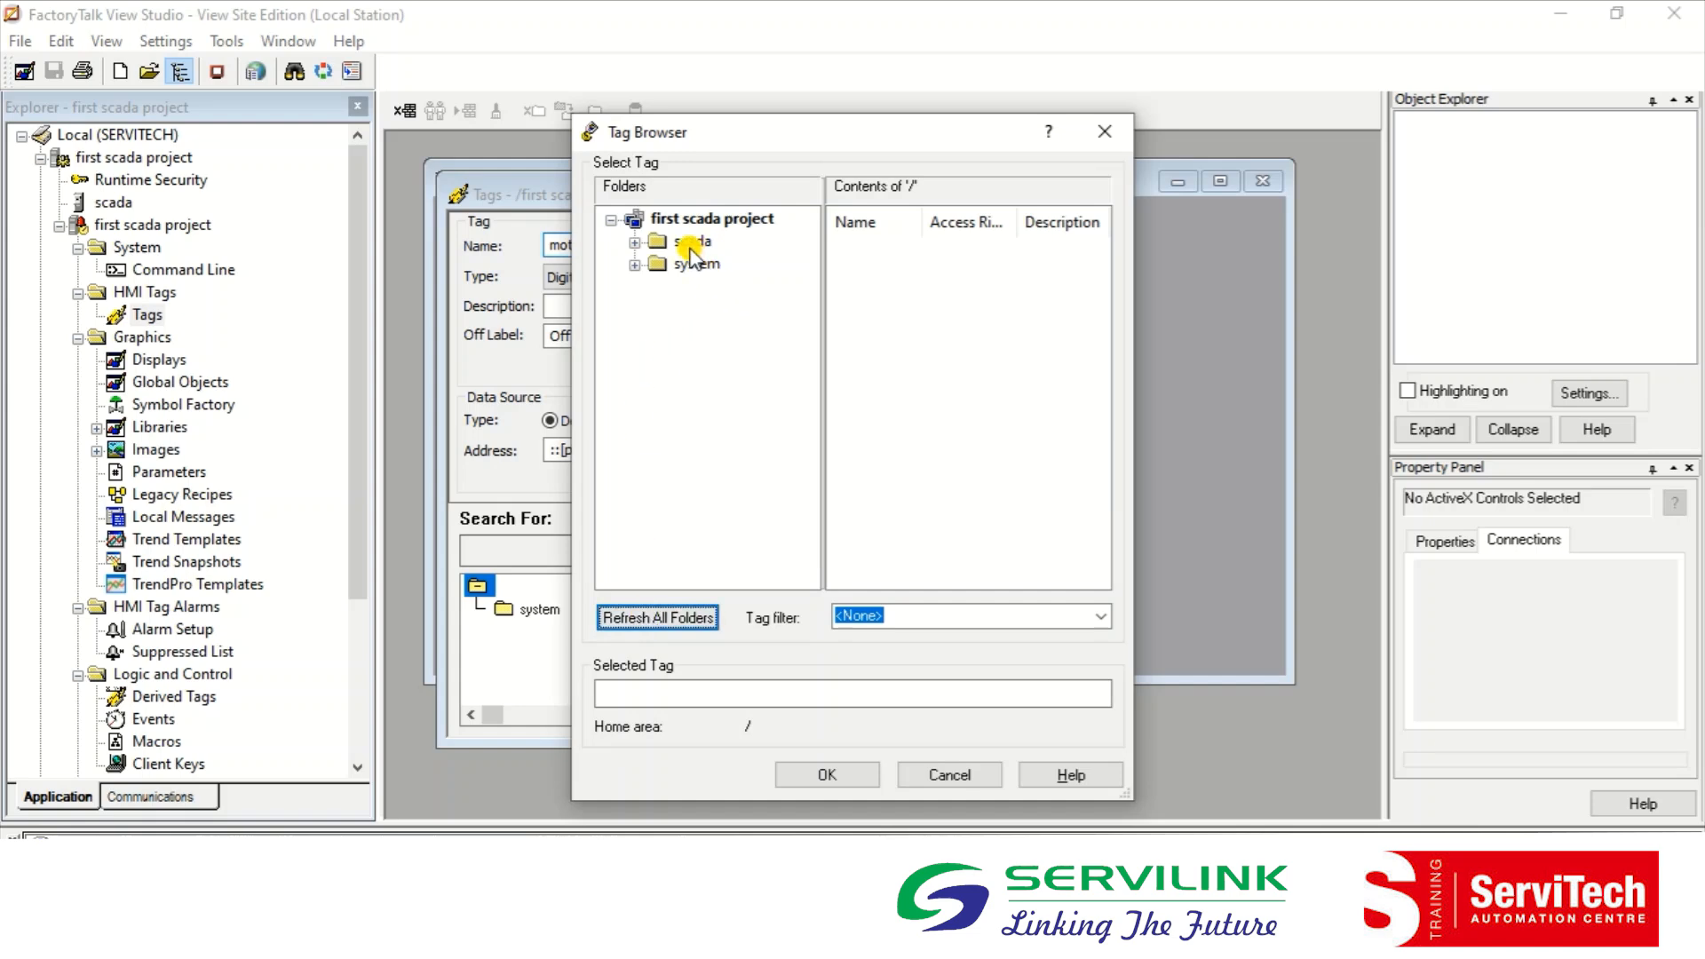
pyautogui.click(634, 243)
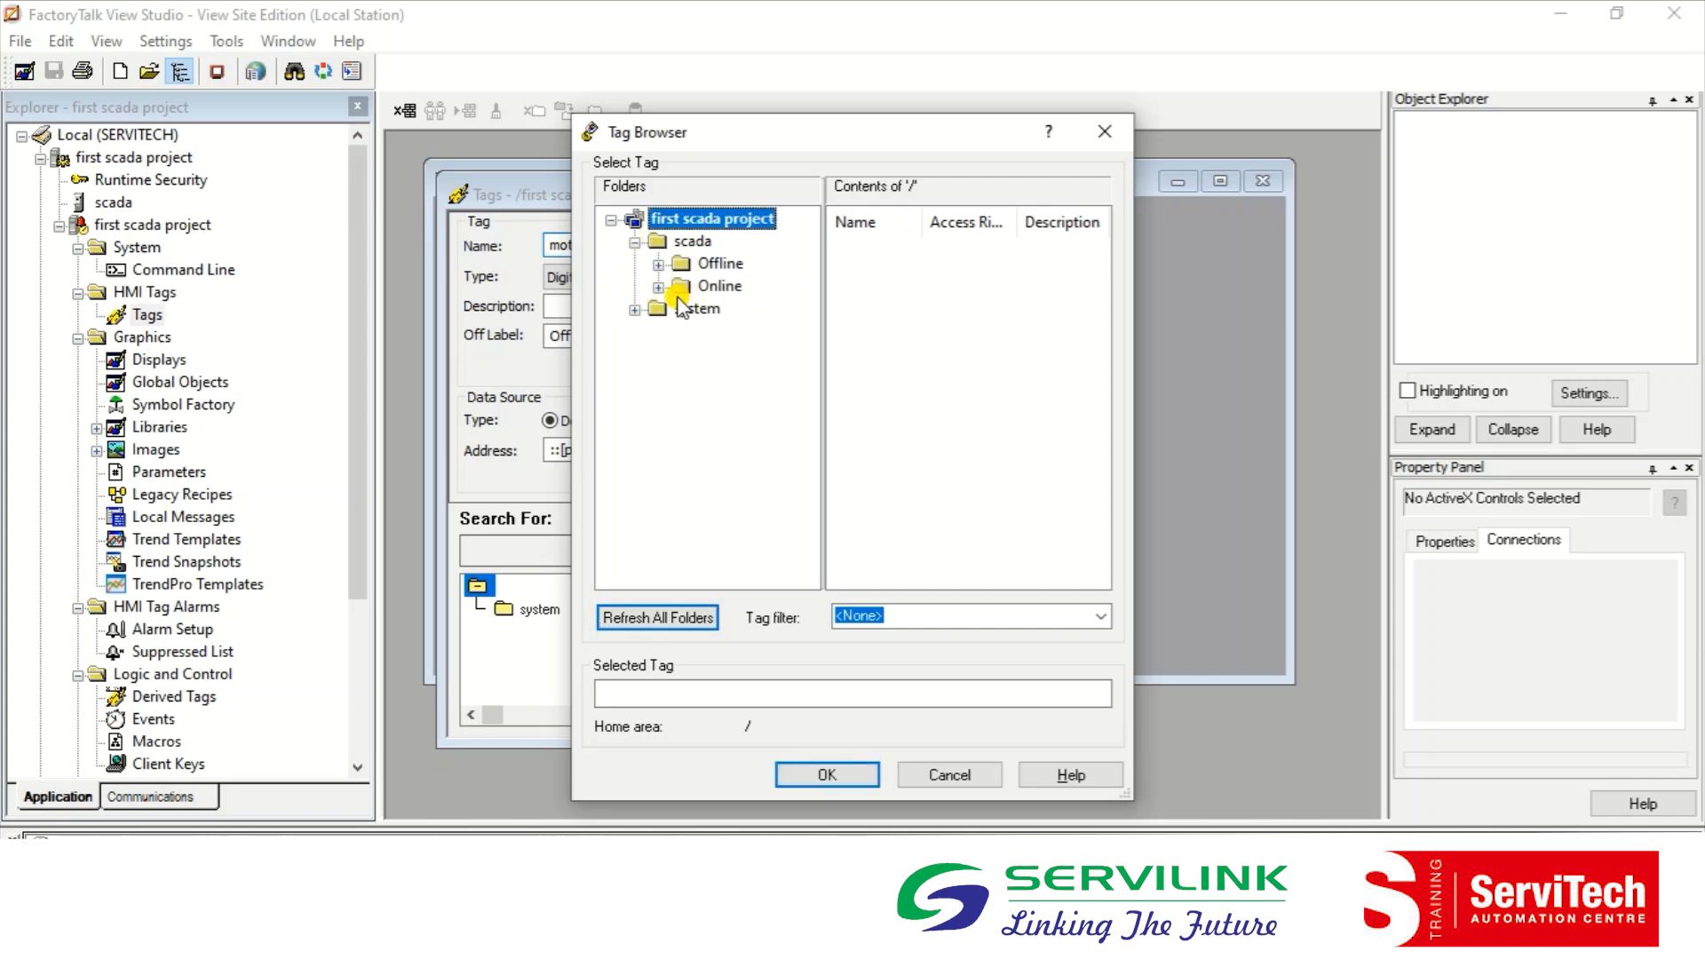
pyautogui.click(658, 287)
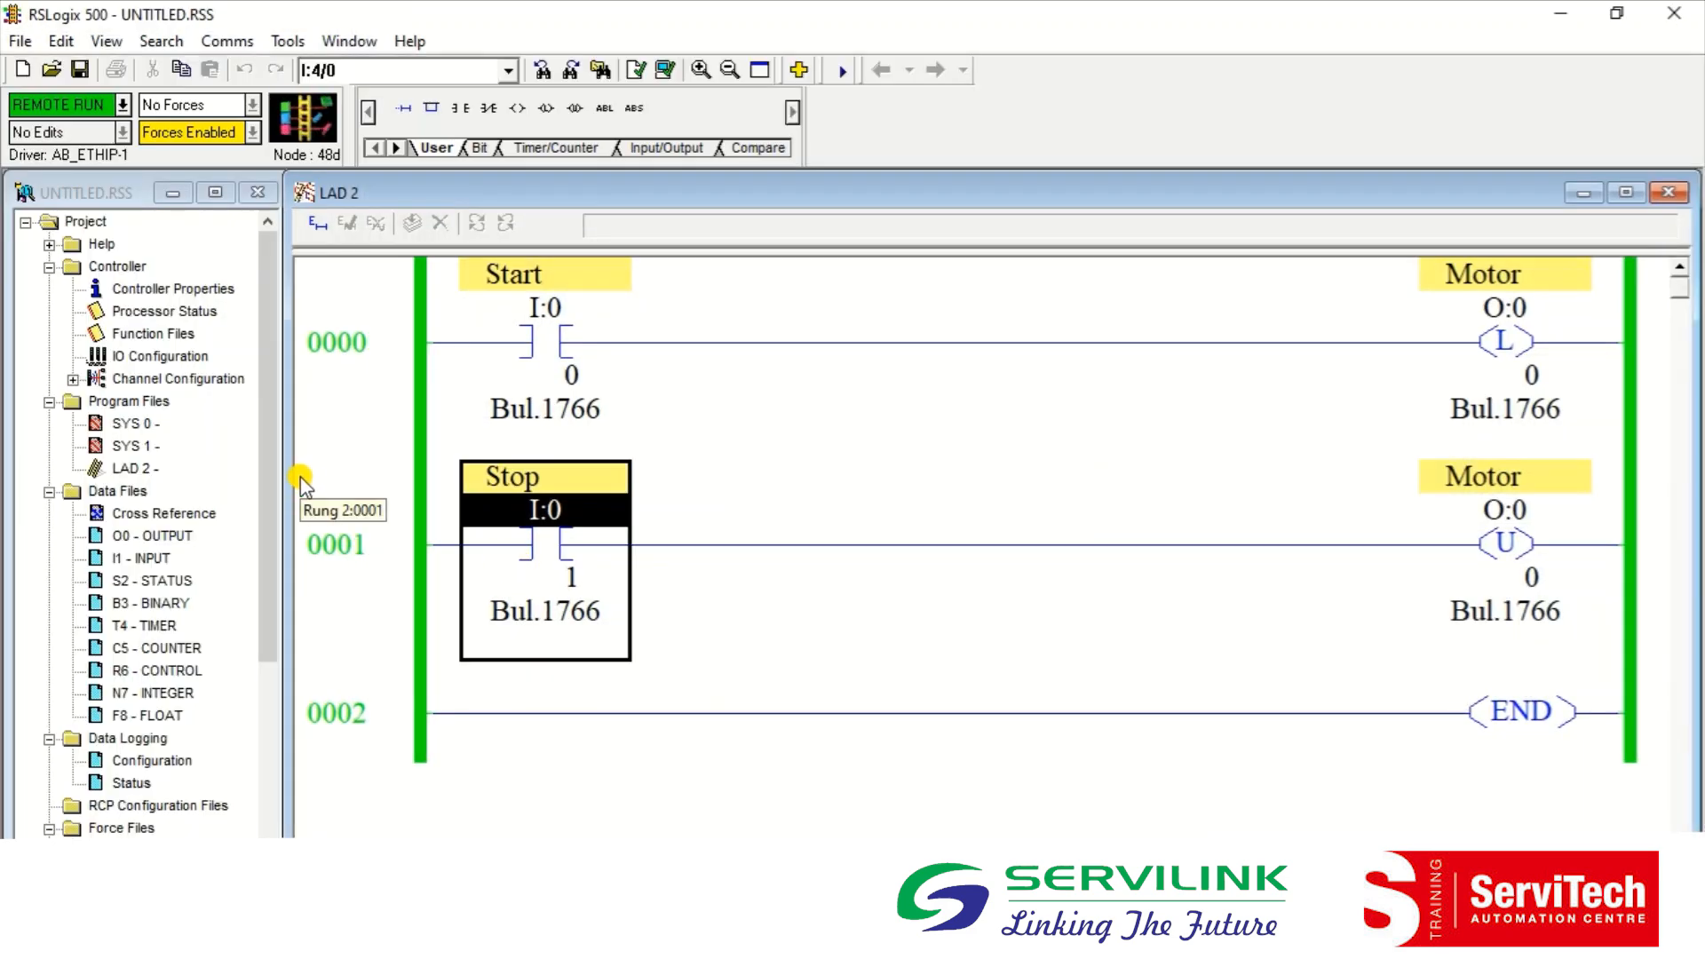
# Step: Check the data files and the Motor output's address in the RSLogix 500 program, returning to the FactoryTalk View Studio tag browser
pyautogui.moveTo(271, 489); pyautogui.dragTo(271, 514)
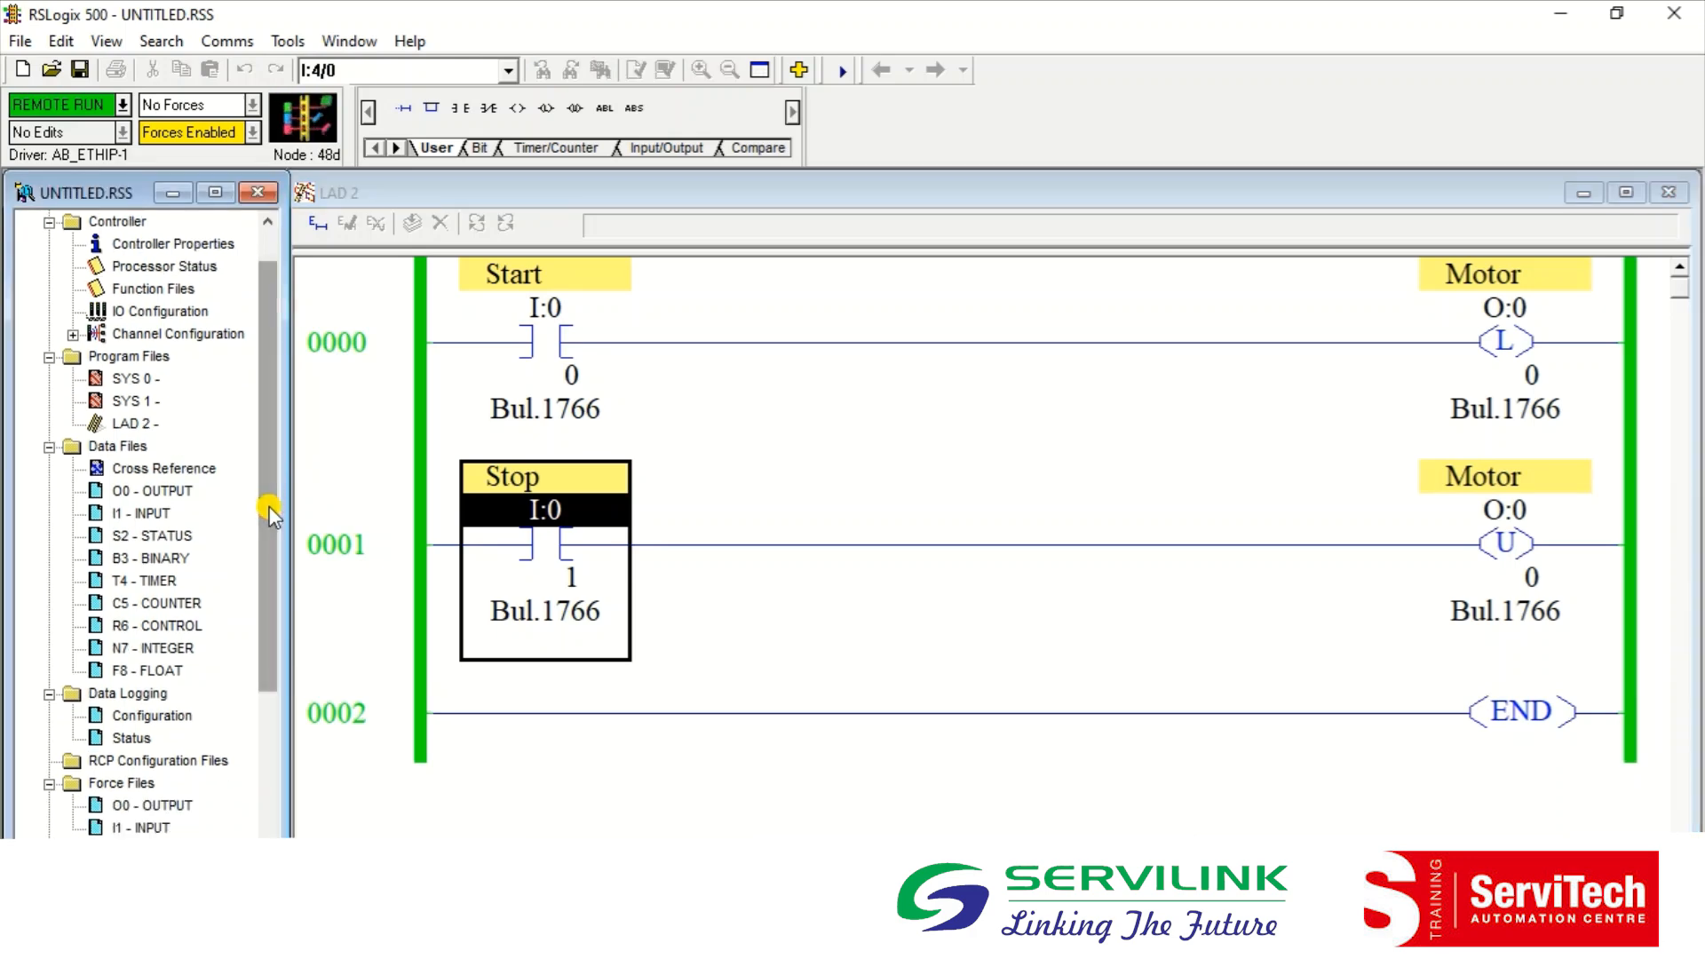
pyautogui.click(125, 446)
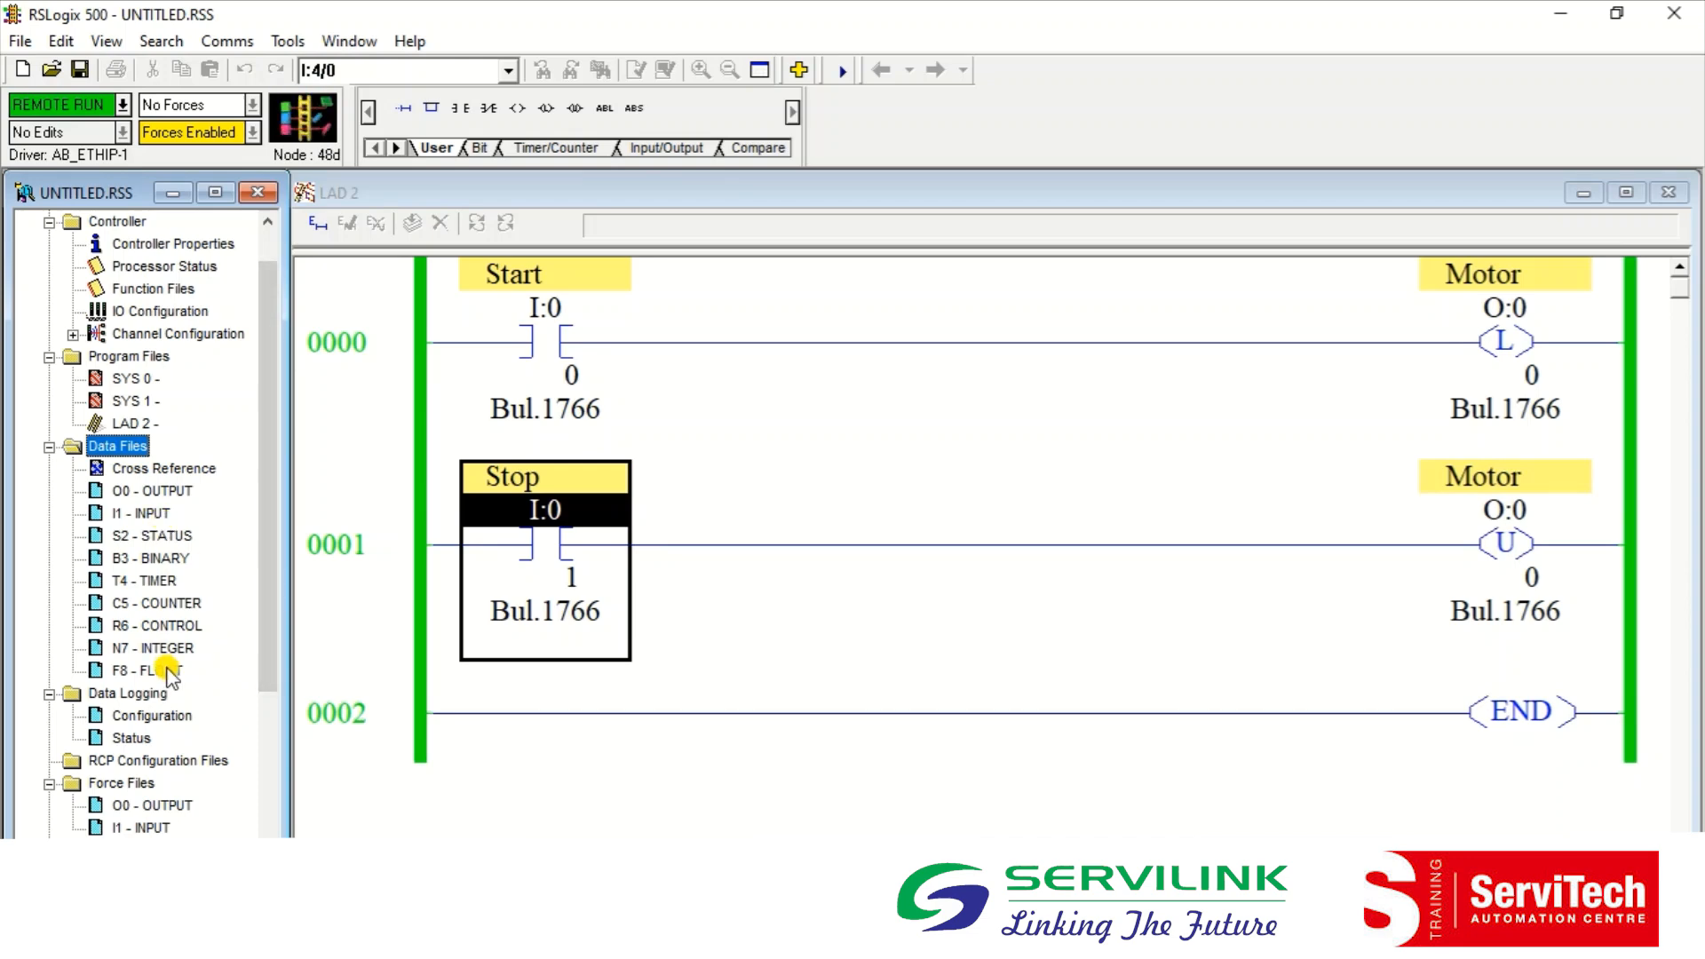
pyautogui.click(1558, 13)
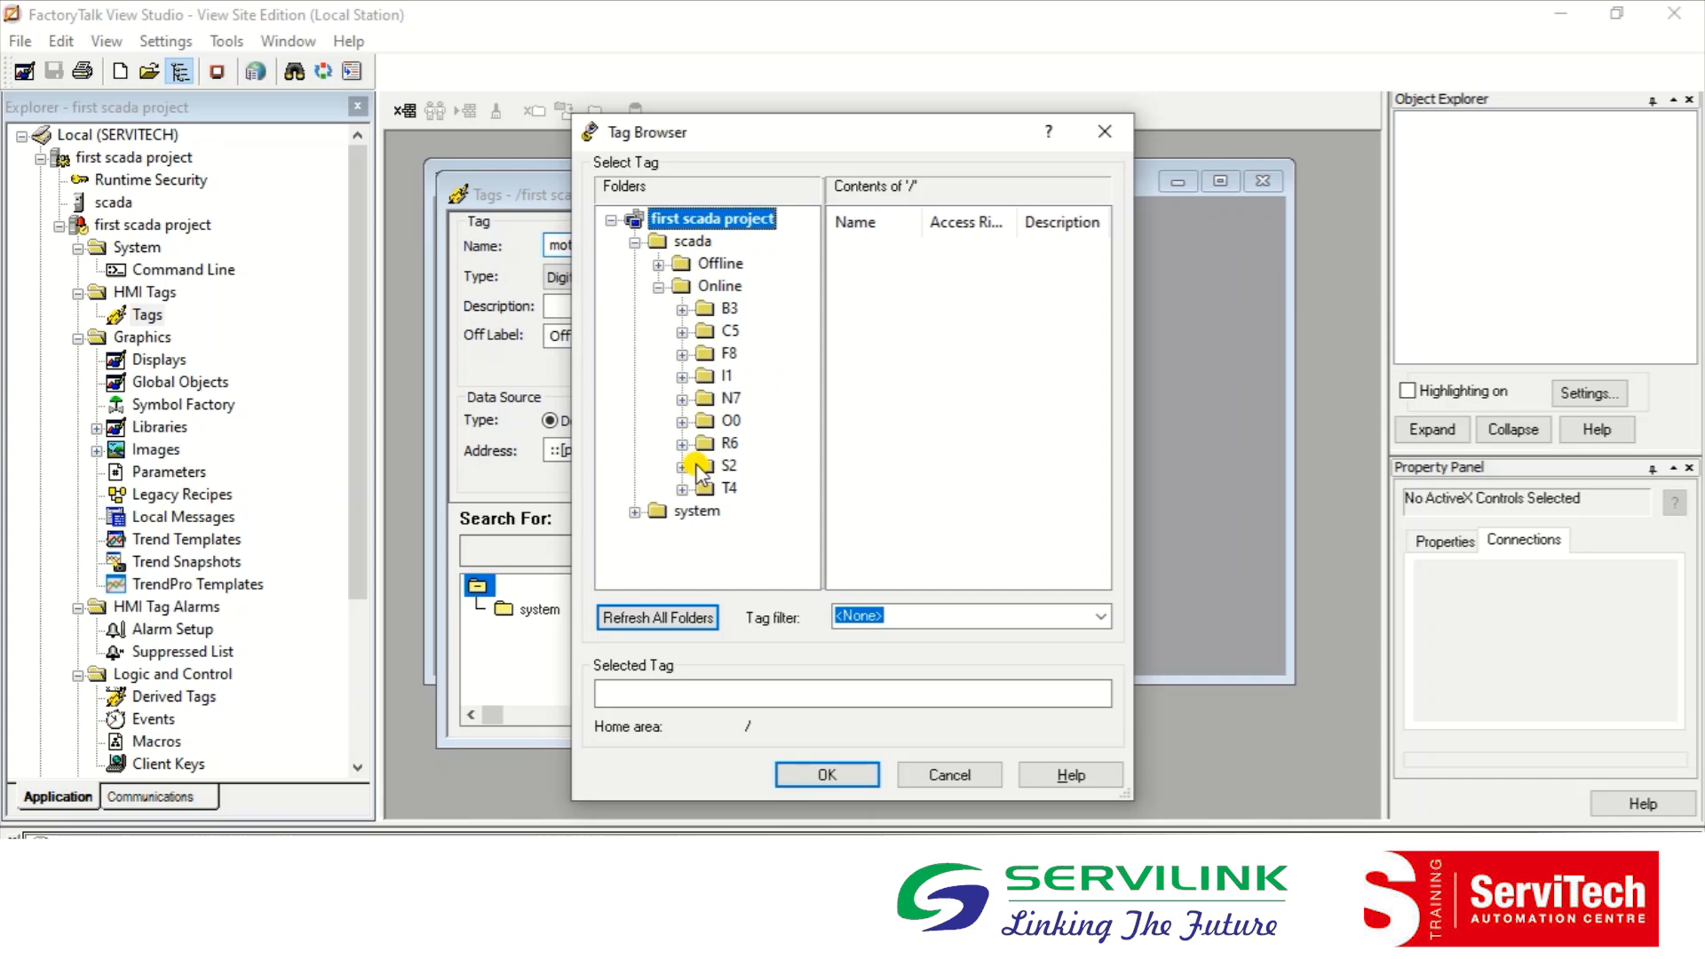
pyautogui.hotkey('alt', 'Tab')
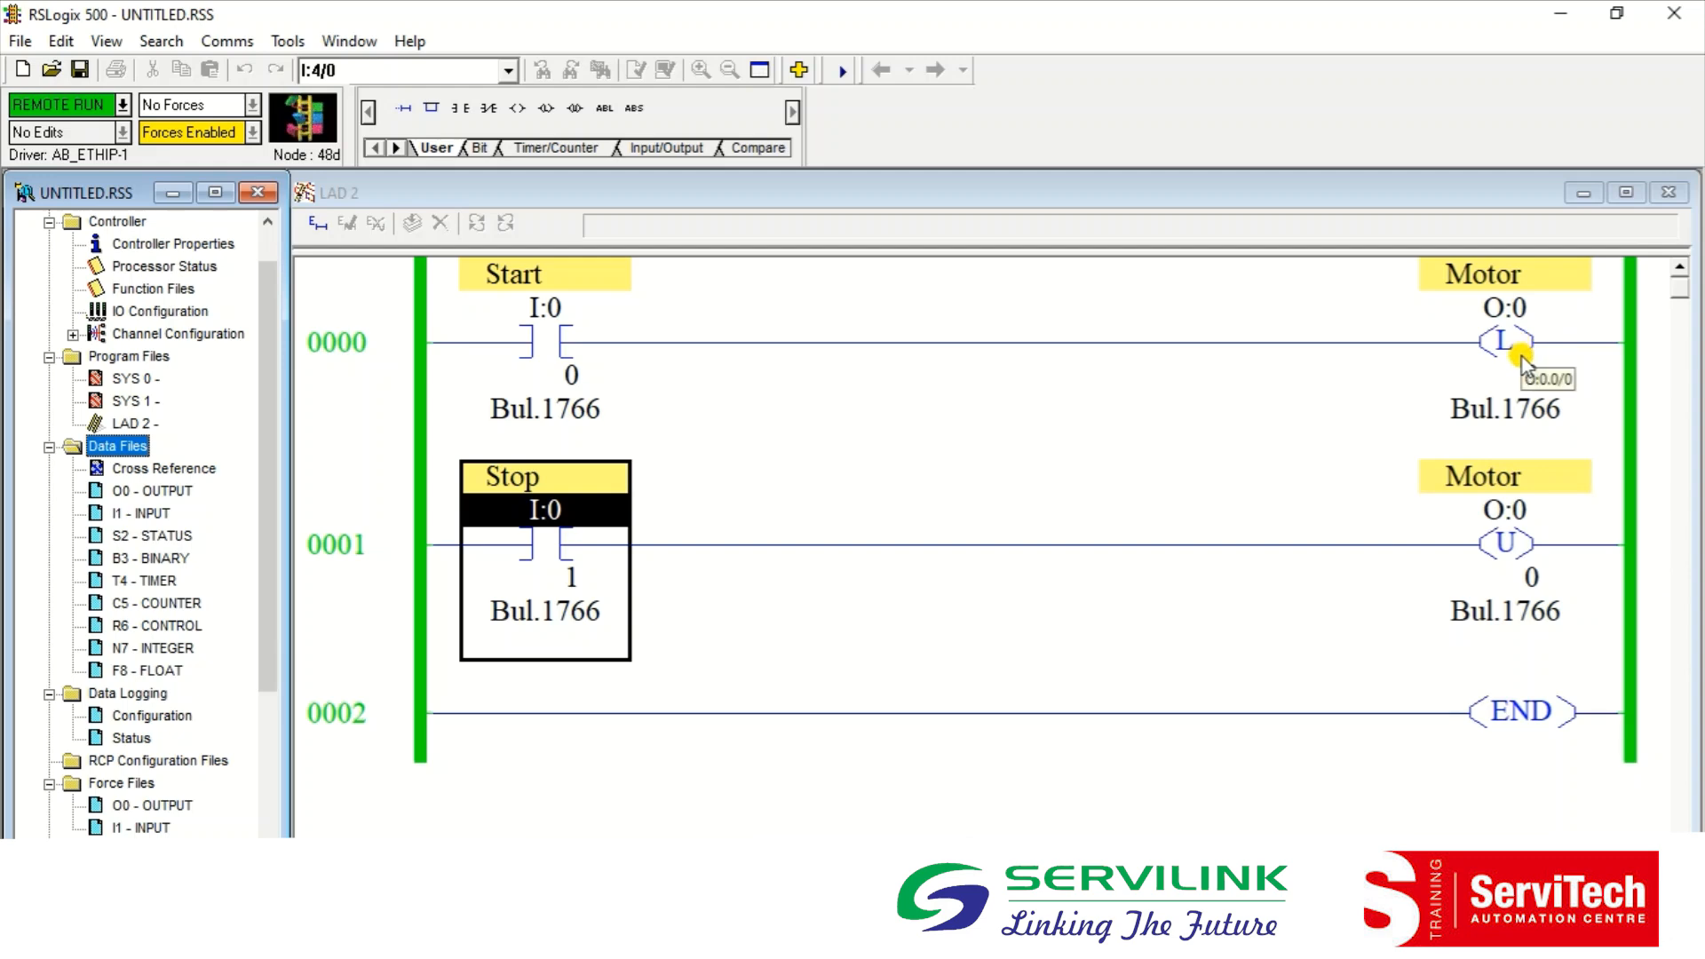
pyautogui.click(1561, 13)
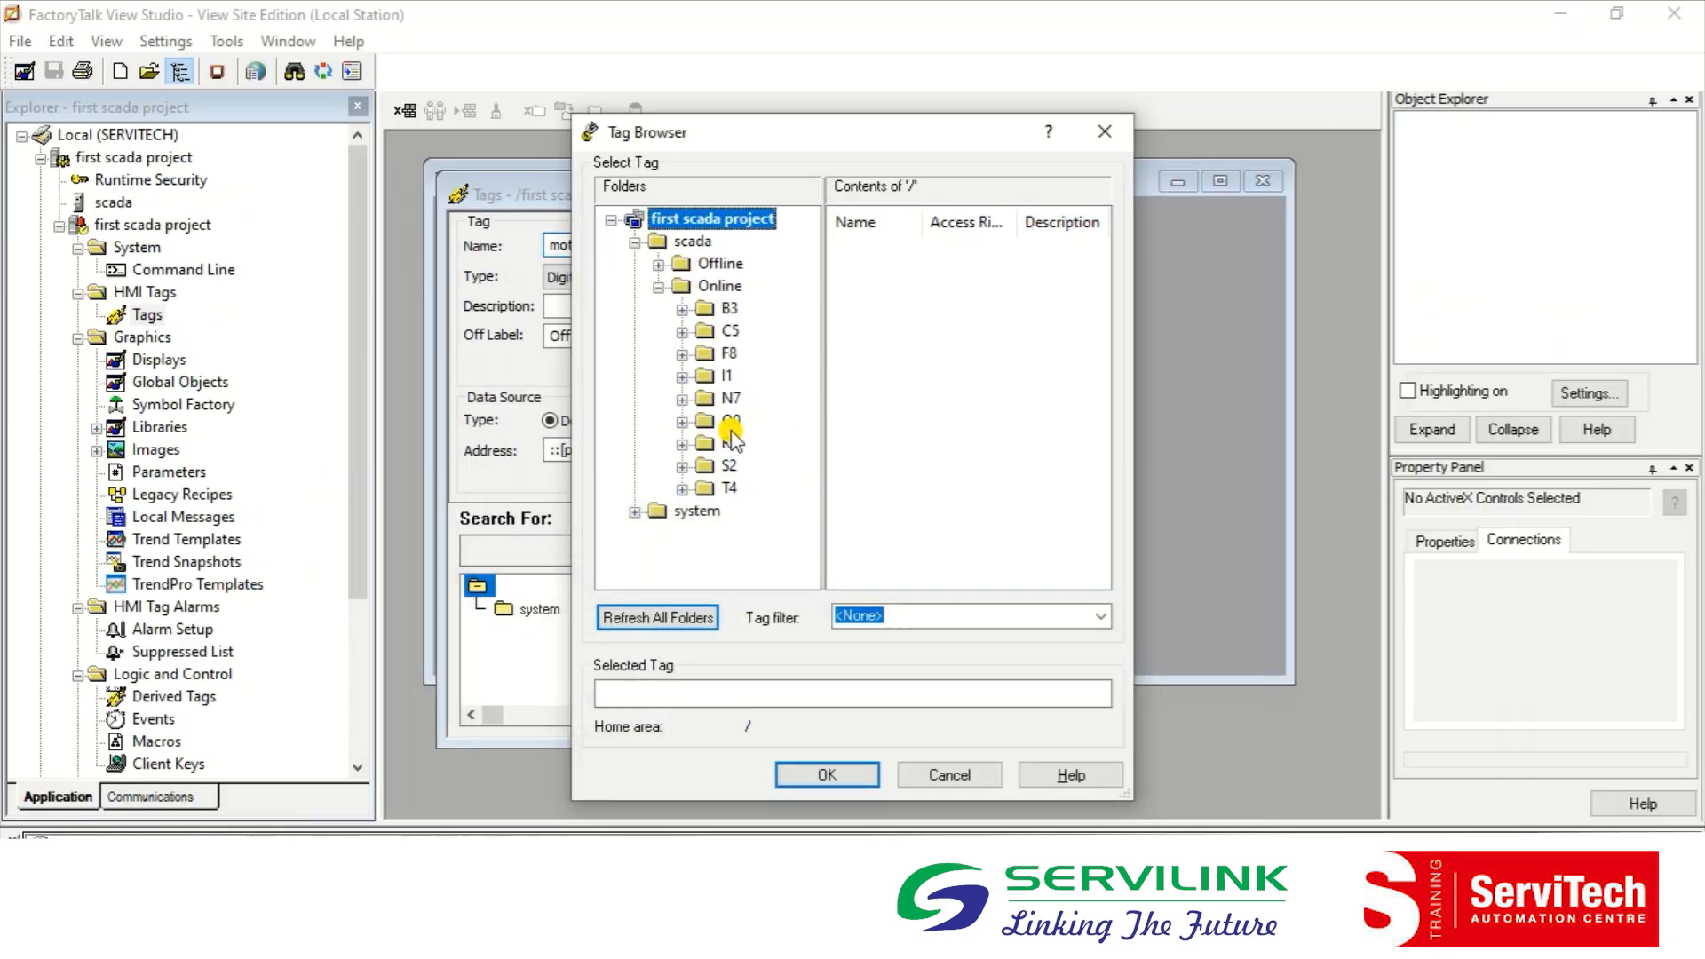
# Step: Assign O:0.0 from the O0 folder as the motor tag's address
pyautogui.click(726, 428)
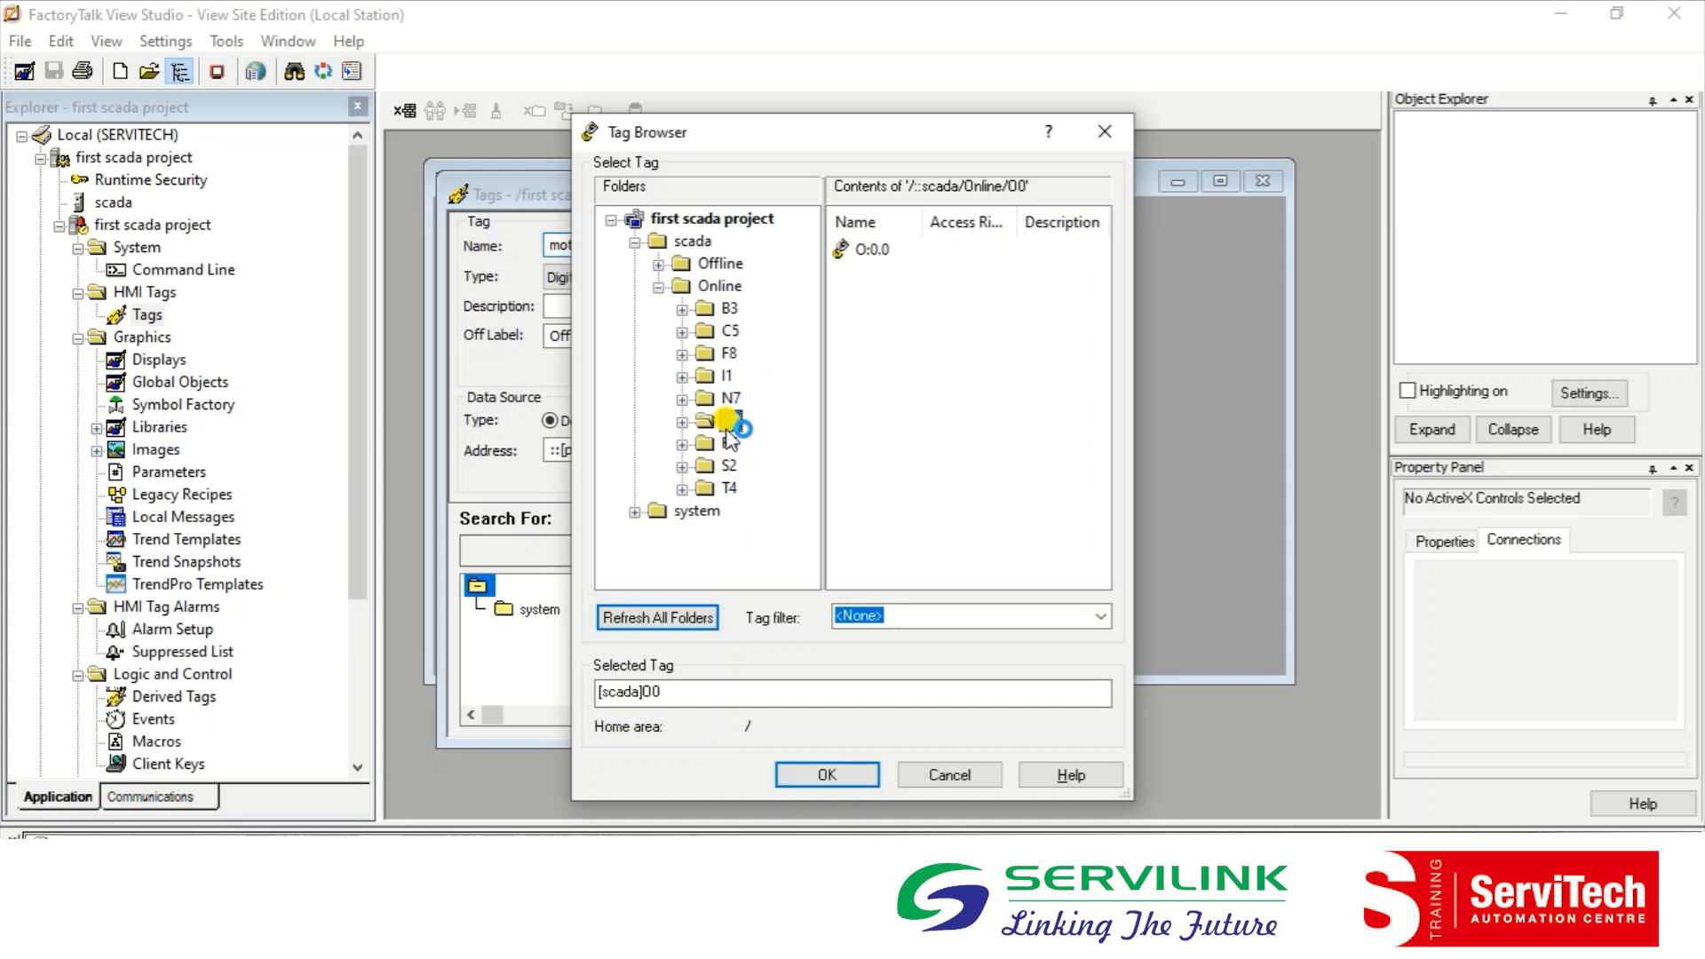
pyautogui.click(866, 253)
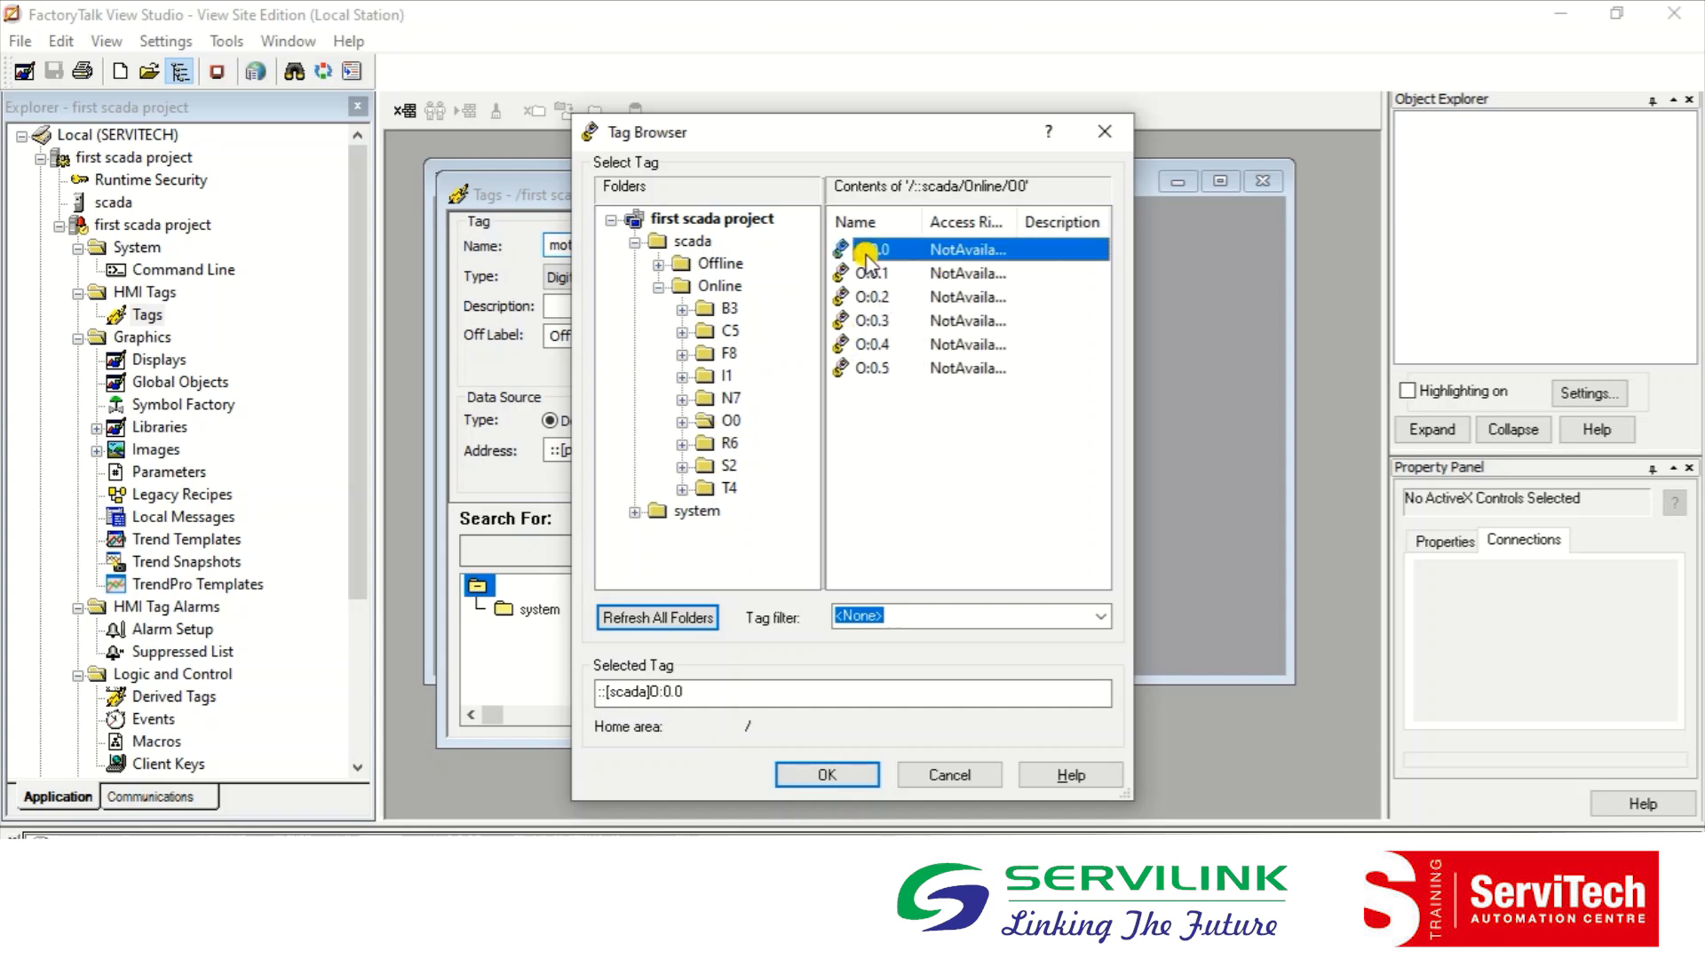
pyautogui.click(837, 778)
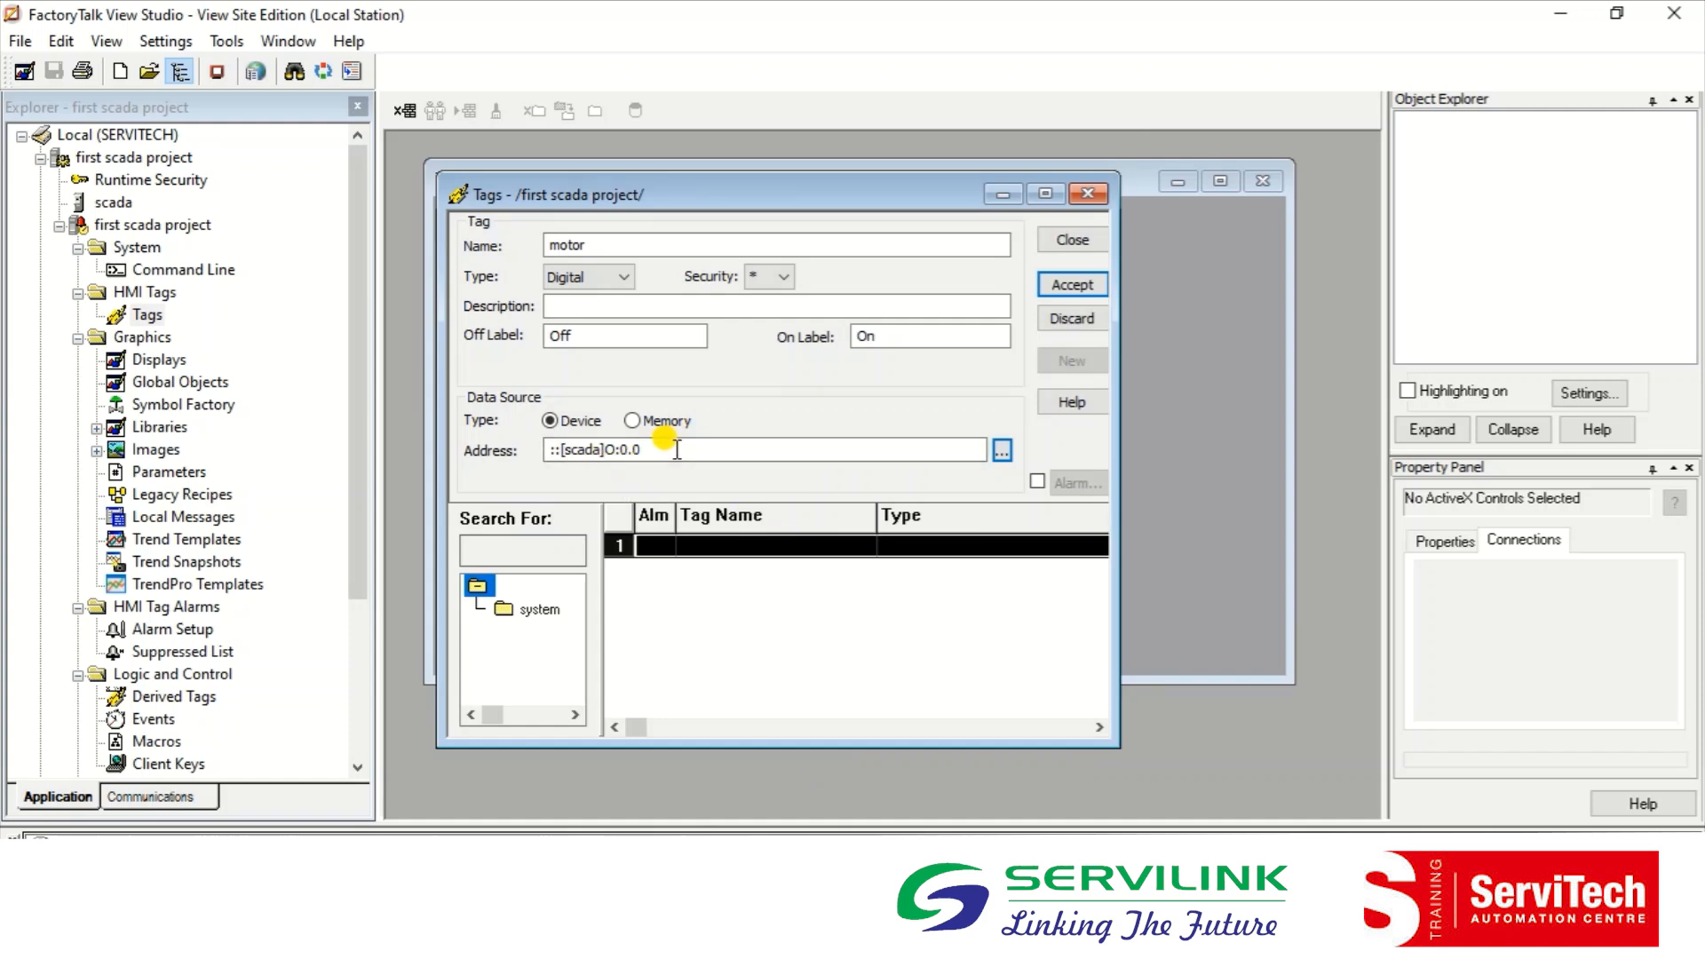
# Step: Check the Motor coil's bit in RSLogix 500, complete the tag address as ::[scada]O:0.0/0, and accept and close the tag
pyautogui.click(677, 449)
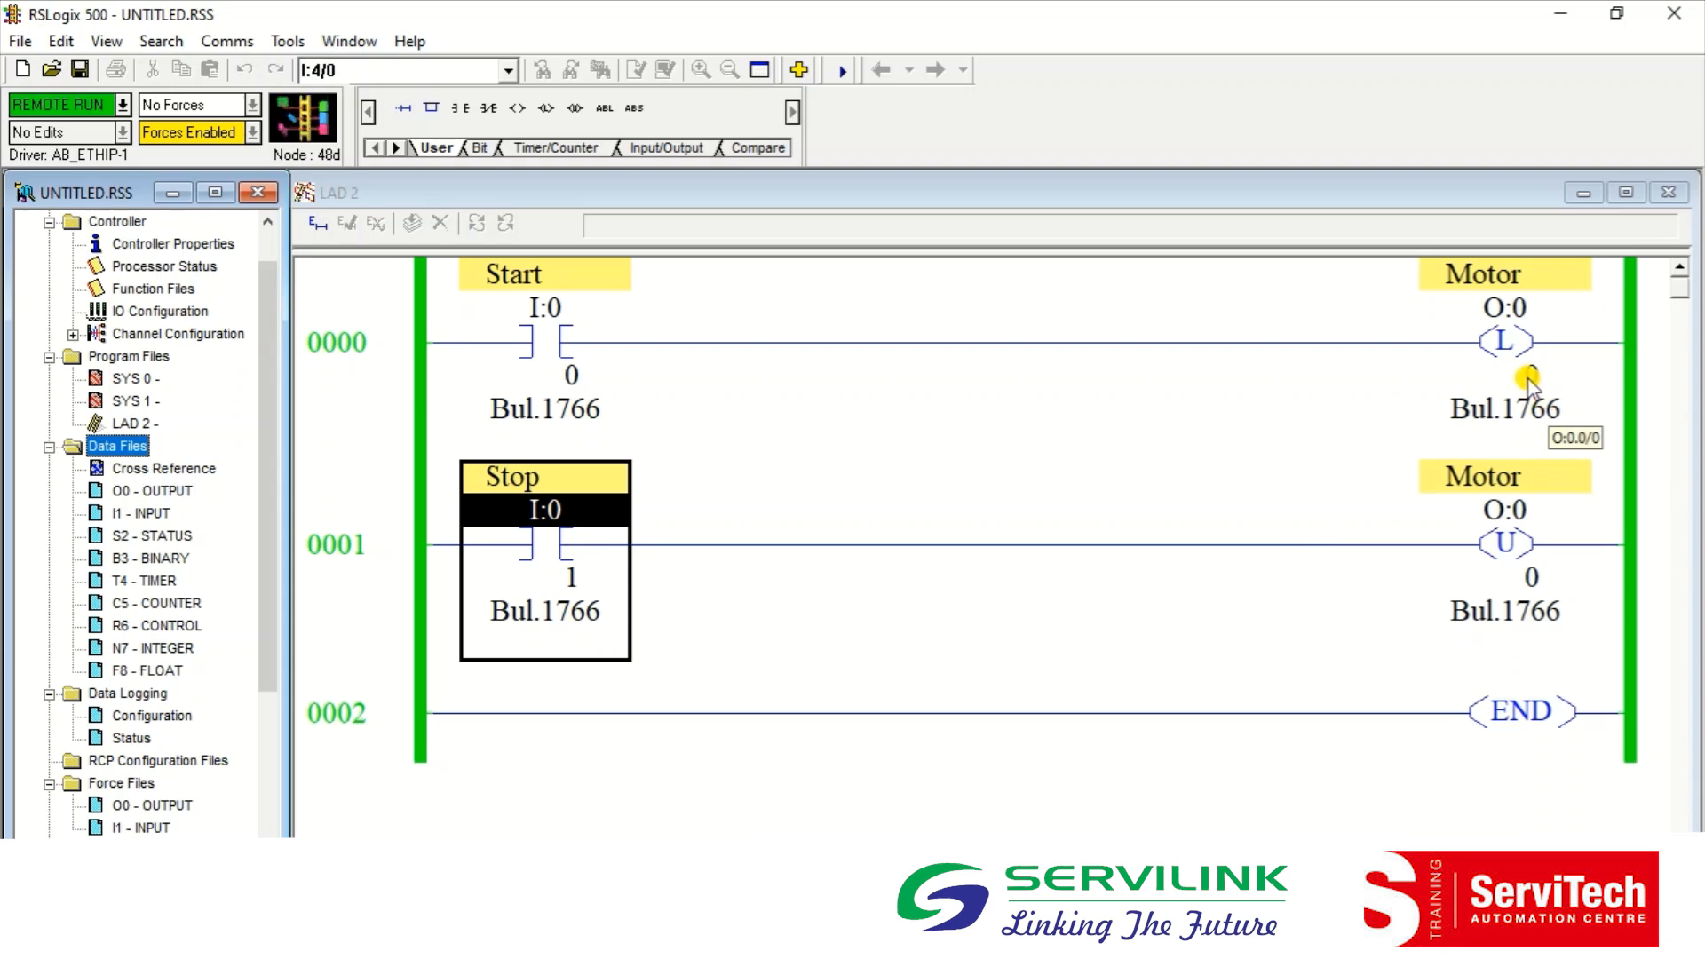
pyautogui.click(1514, 320)
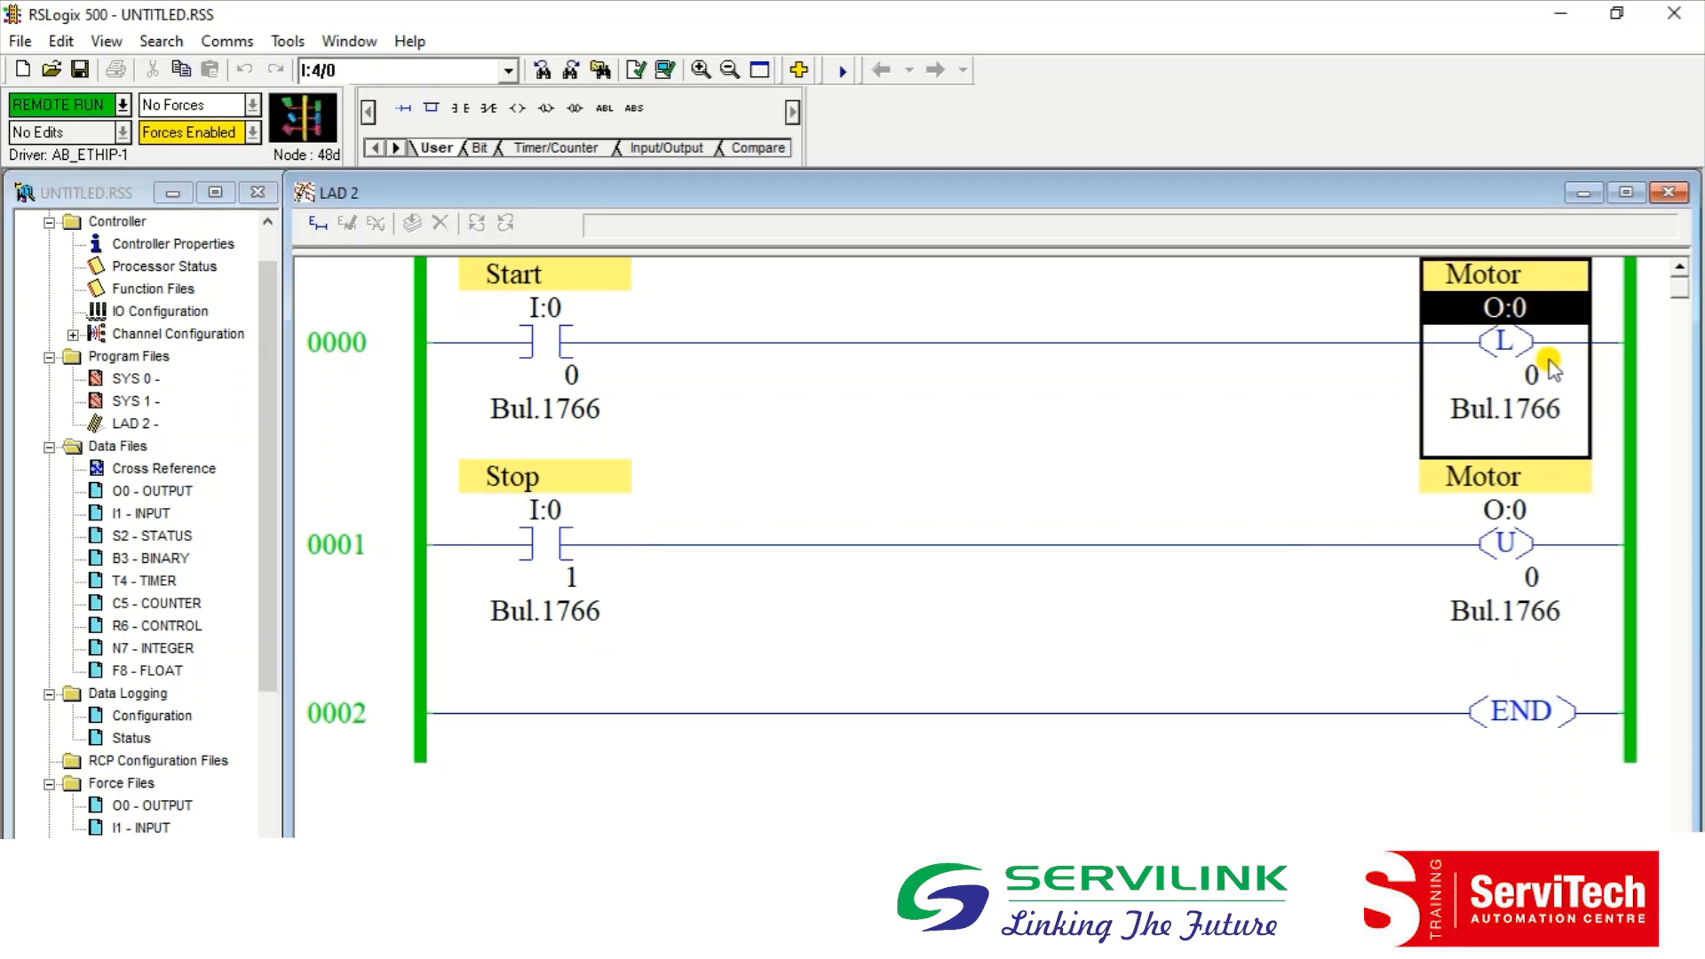
pyautogui.click(1560, 13)
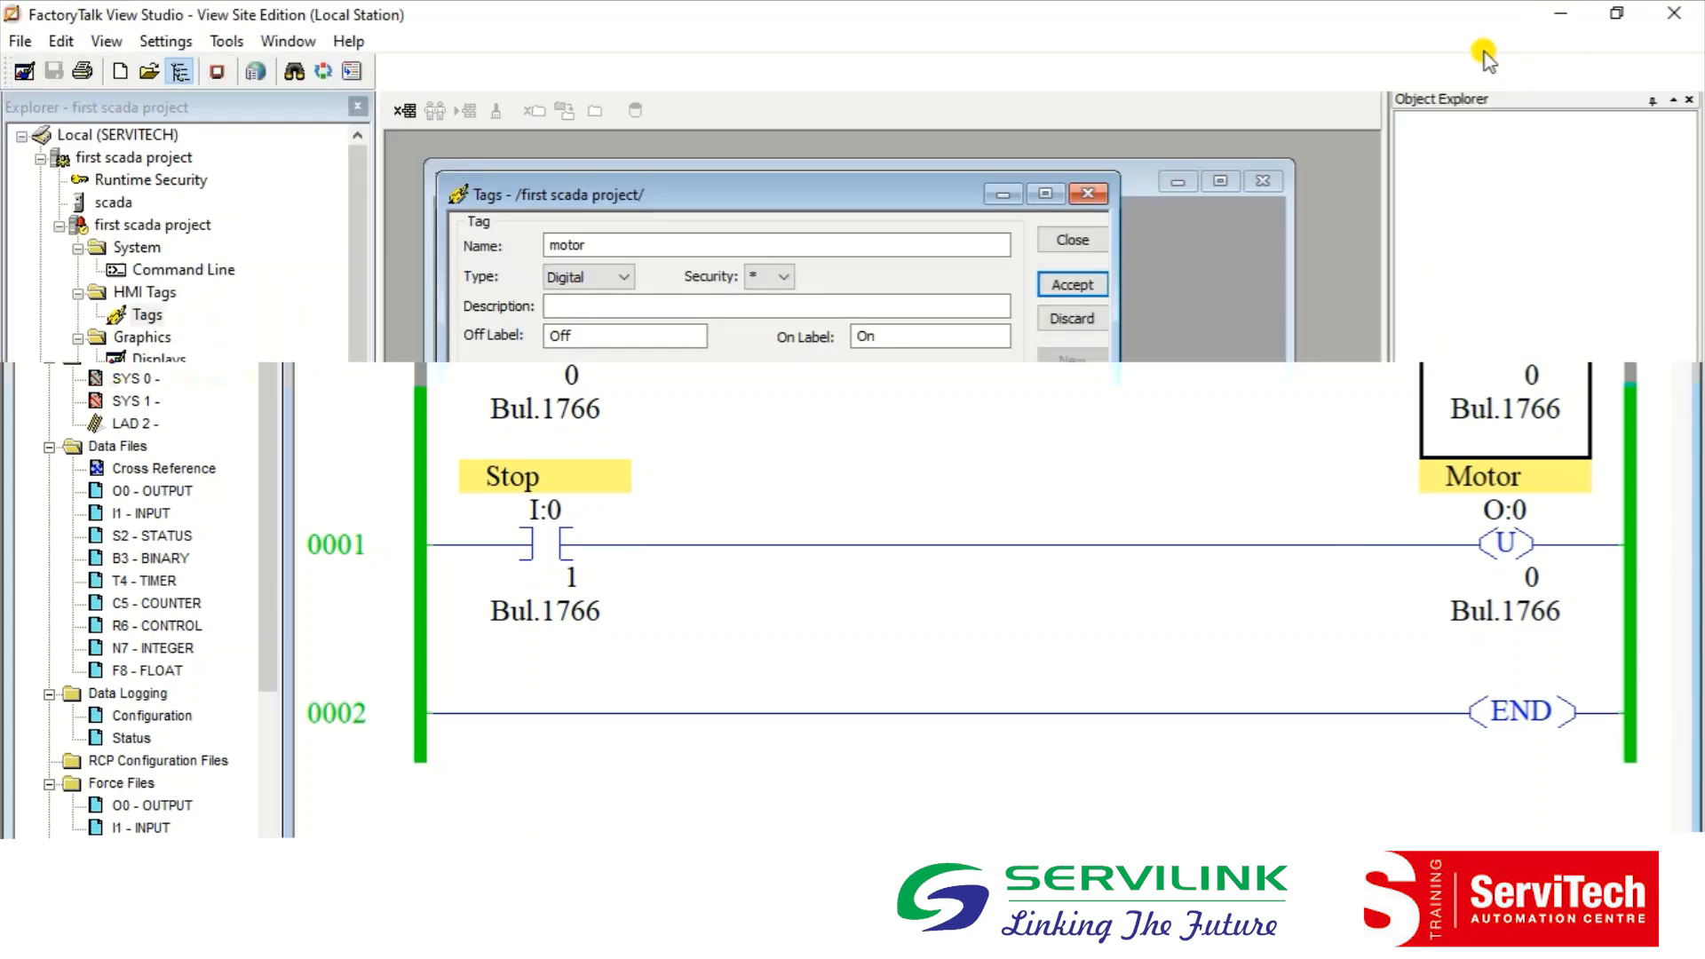
pyautogui.click(680, 451)
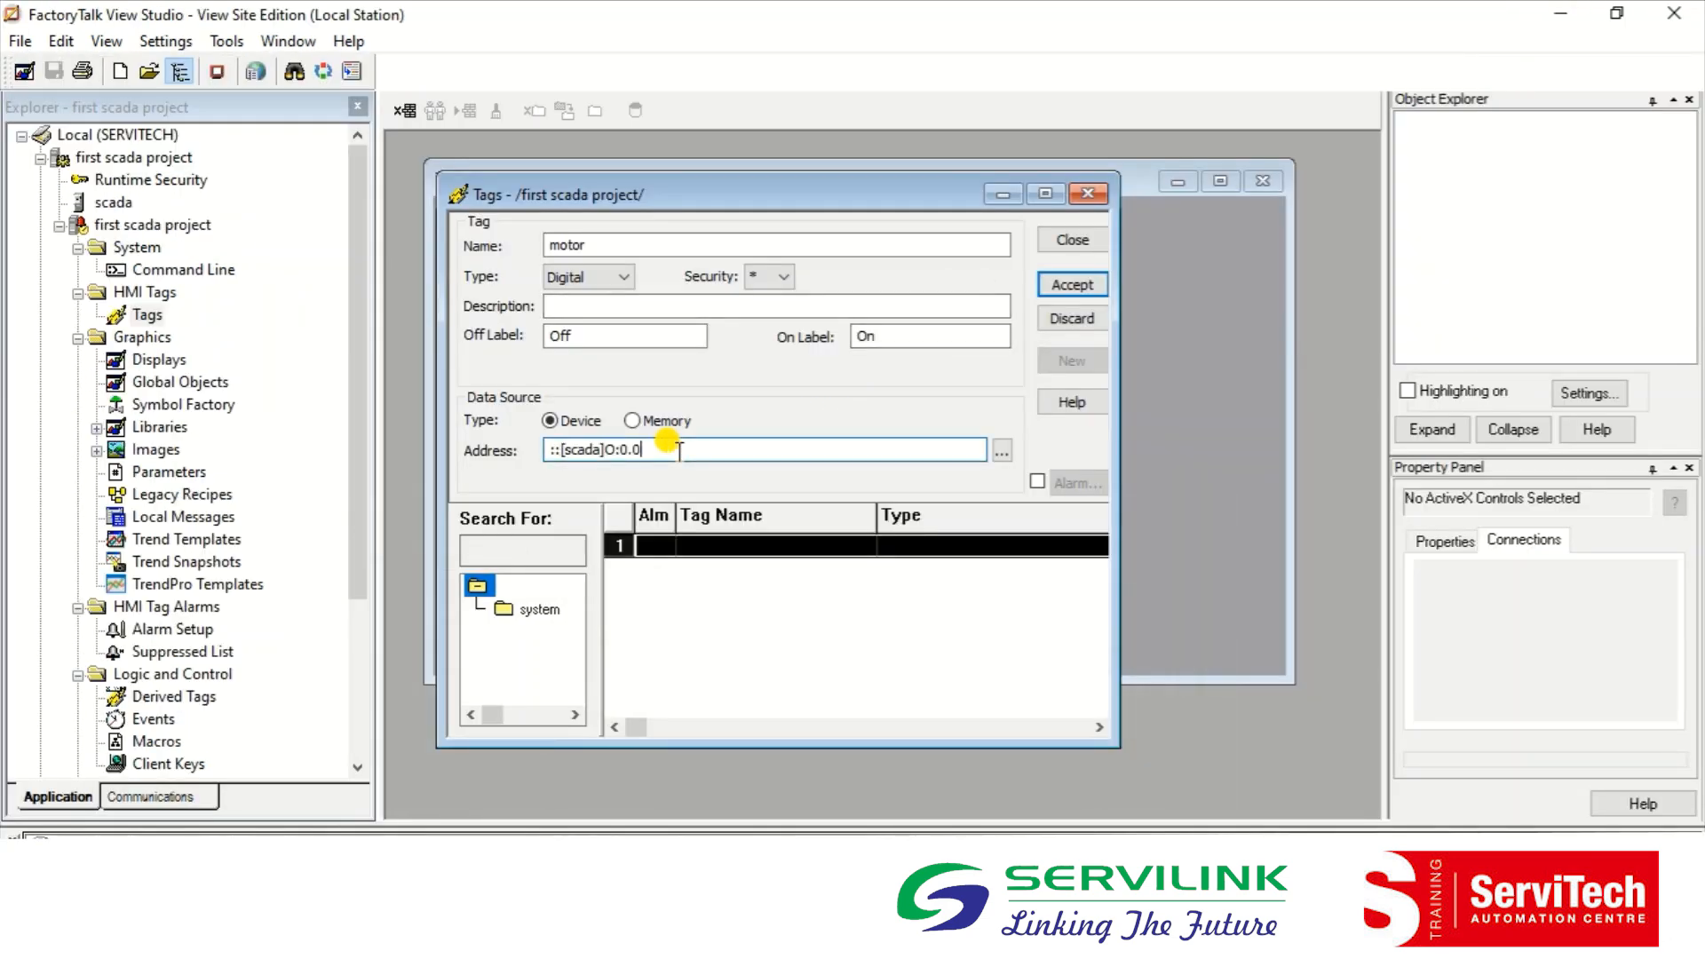
pyautogui.write('/0')
pyautogui.click(1081, 286)
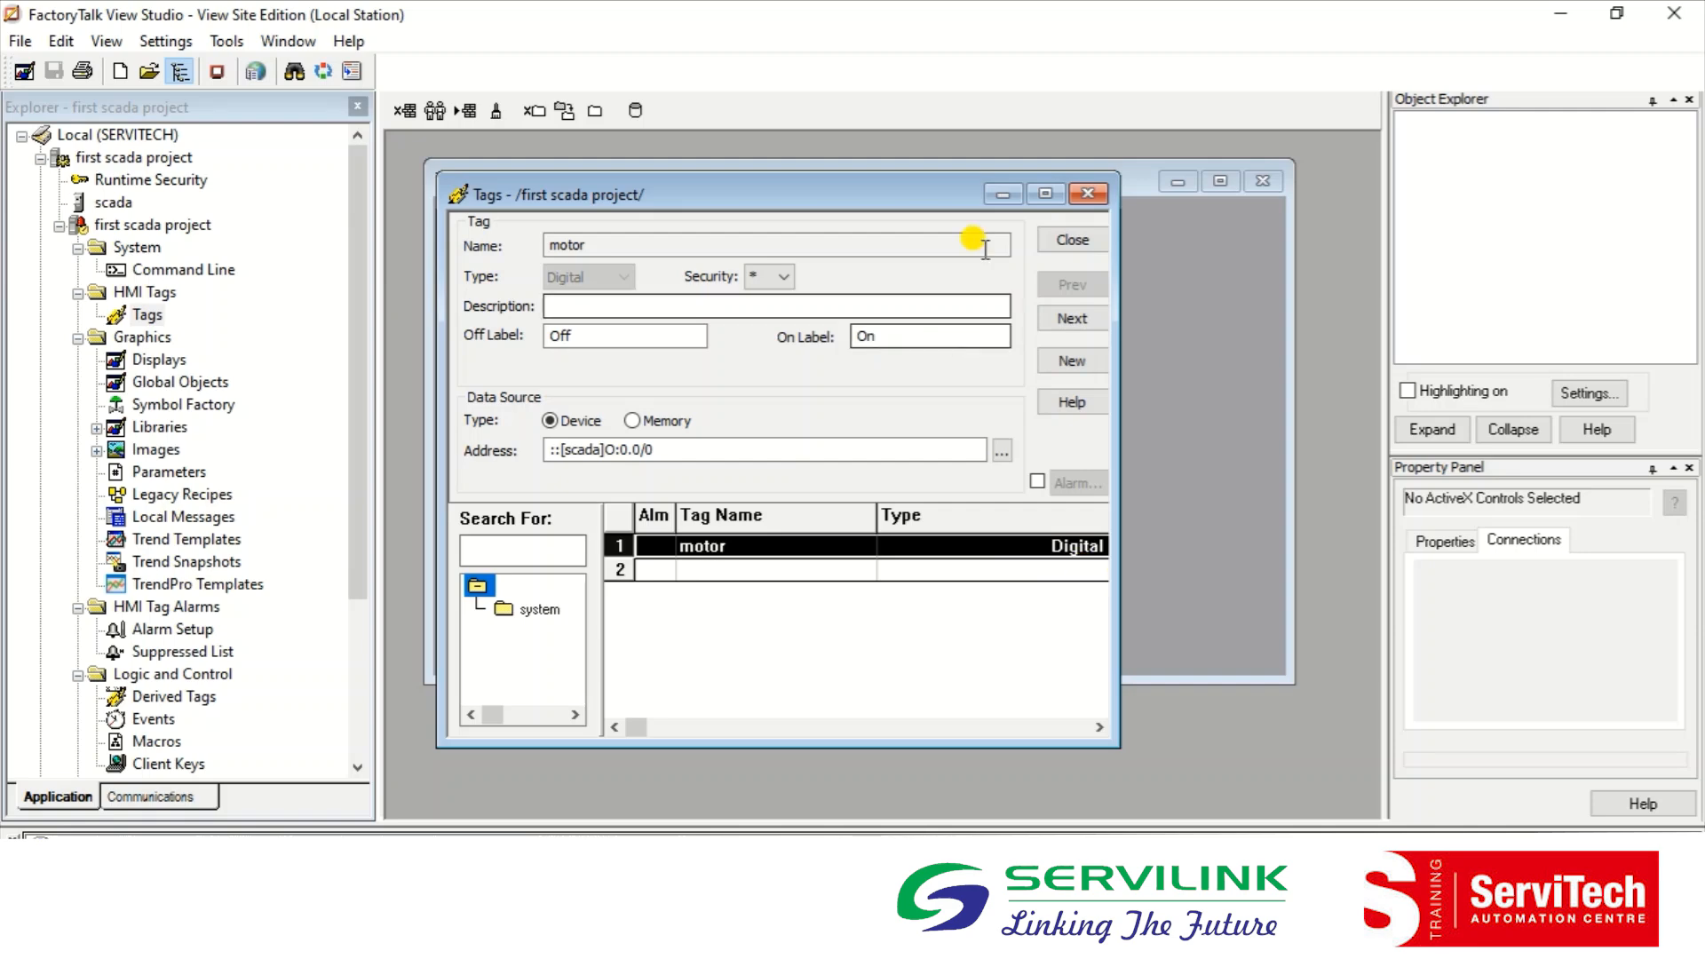
pyautogui.click(1073, 241)
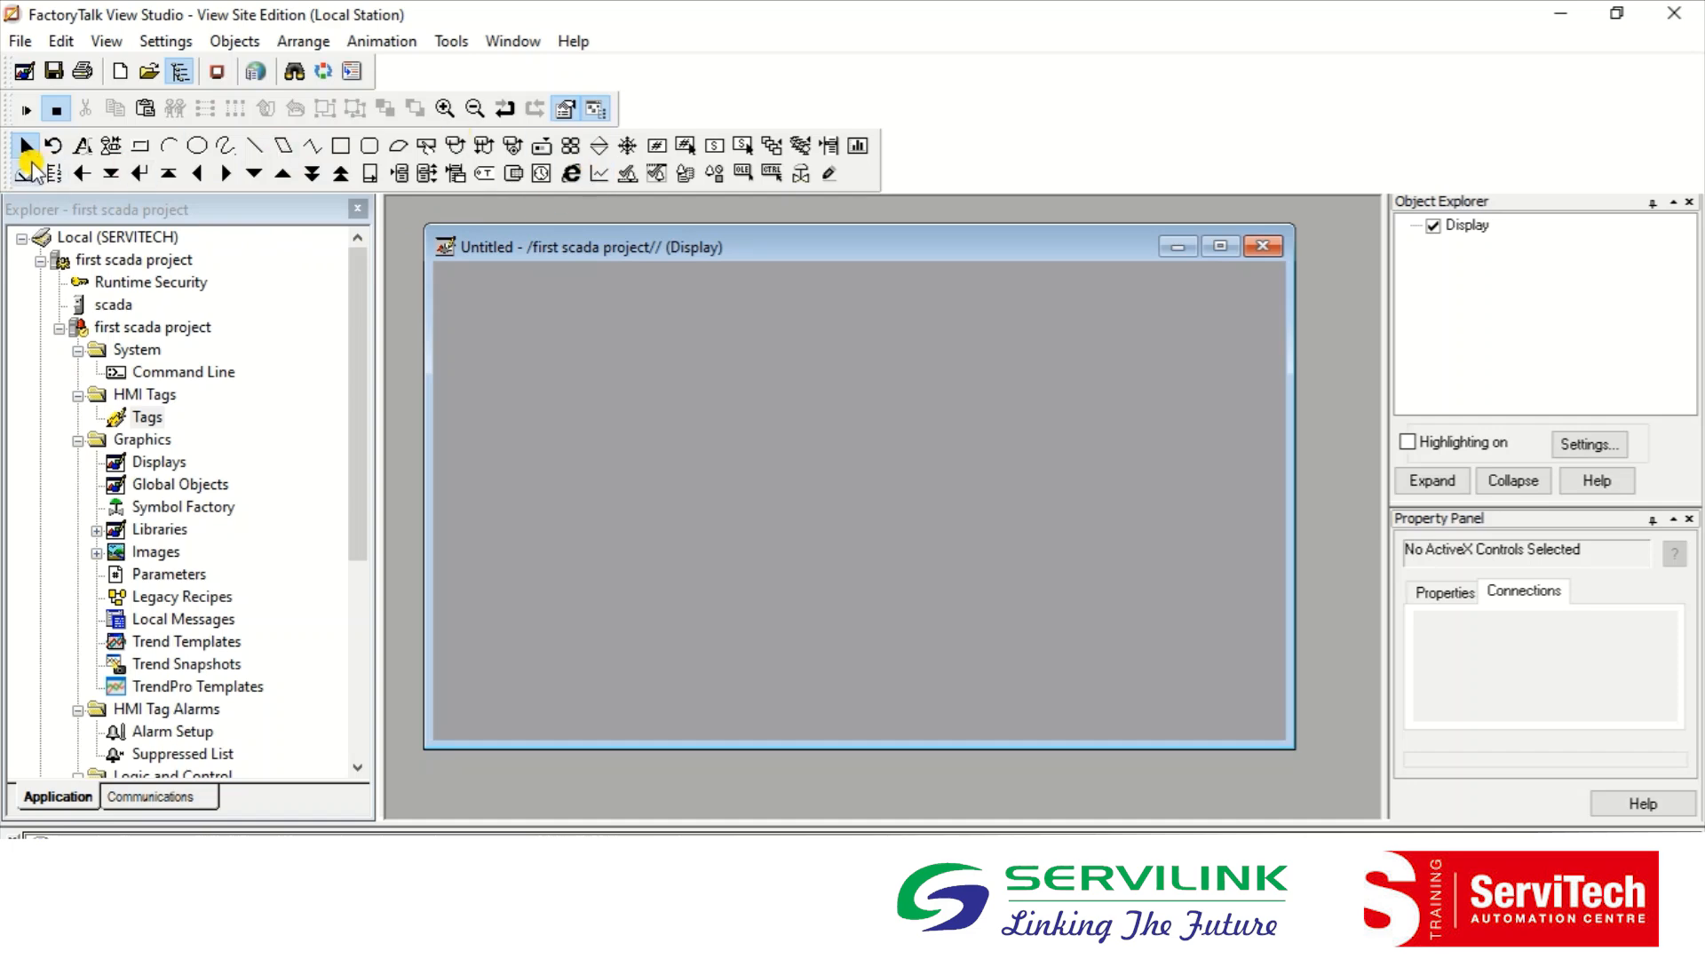
# Step: Draw a circle near the middle of the untitled display with the default ellipse properties
pyautogui.click(197, 145)
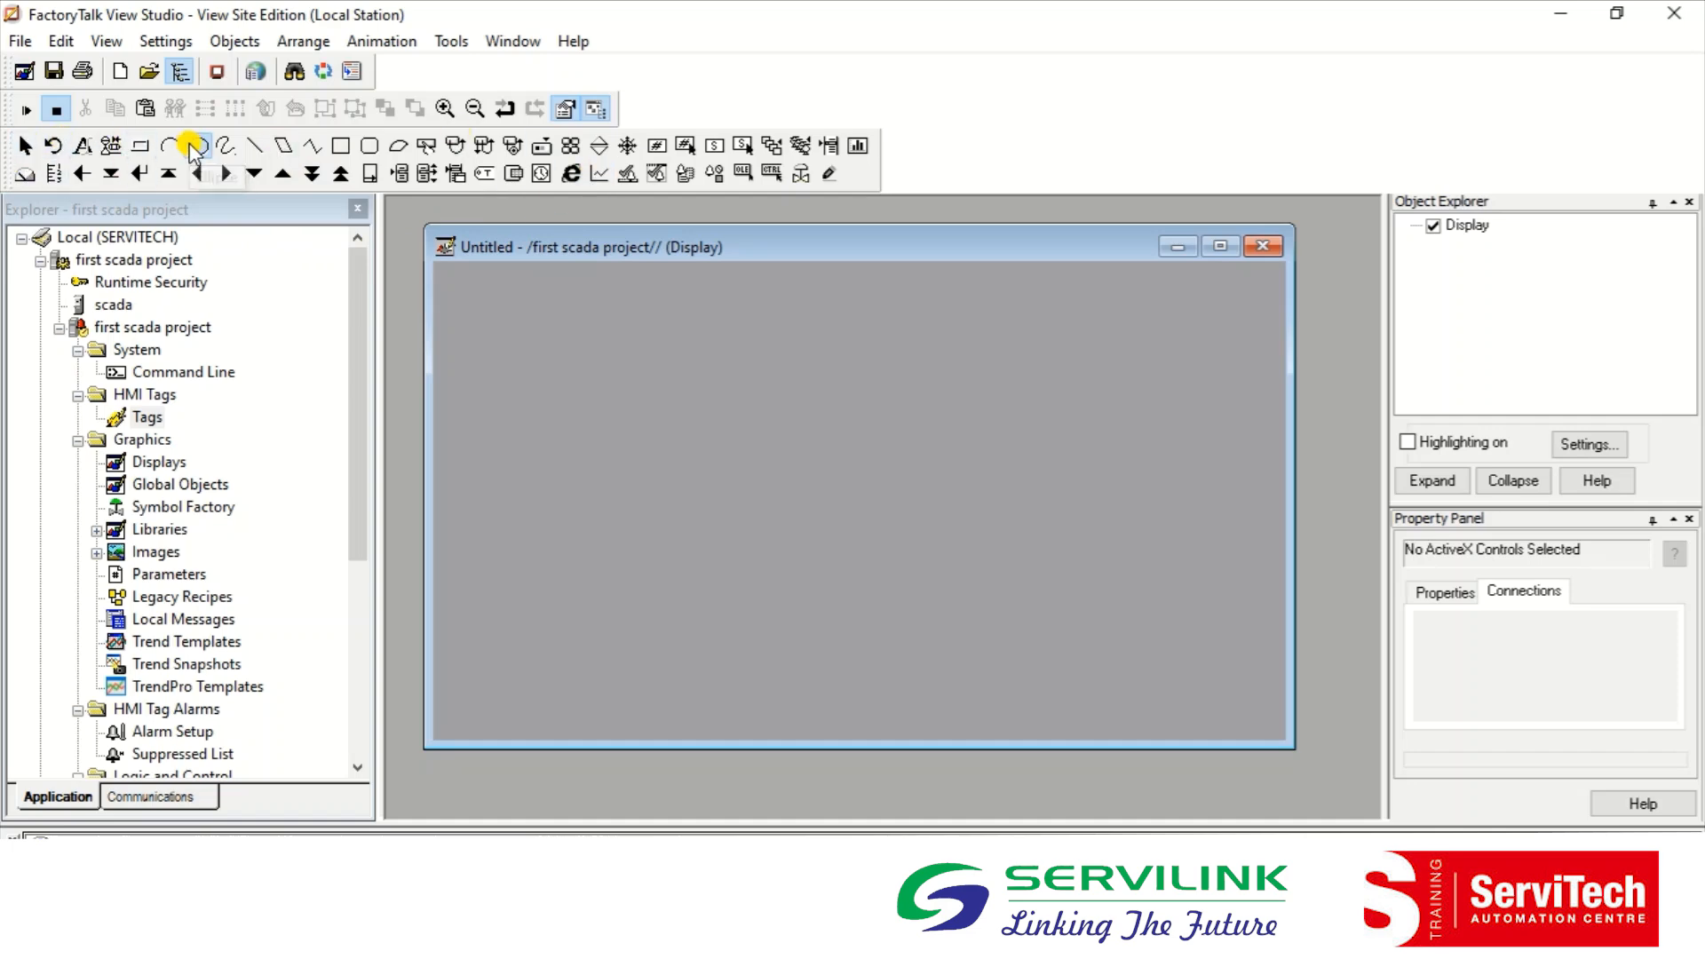
pyautogui.moveTo(791, 380); pyautogui.dragTo(931, 512)
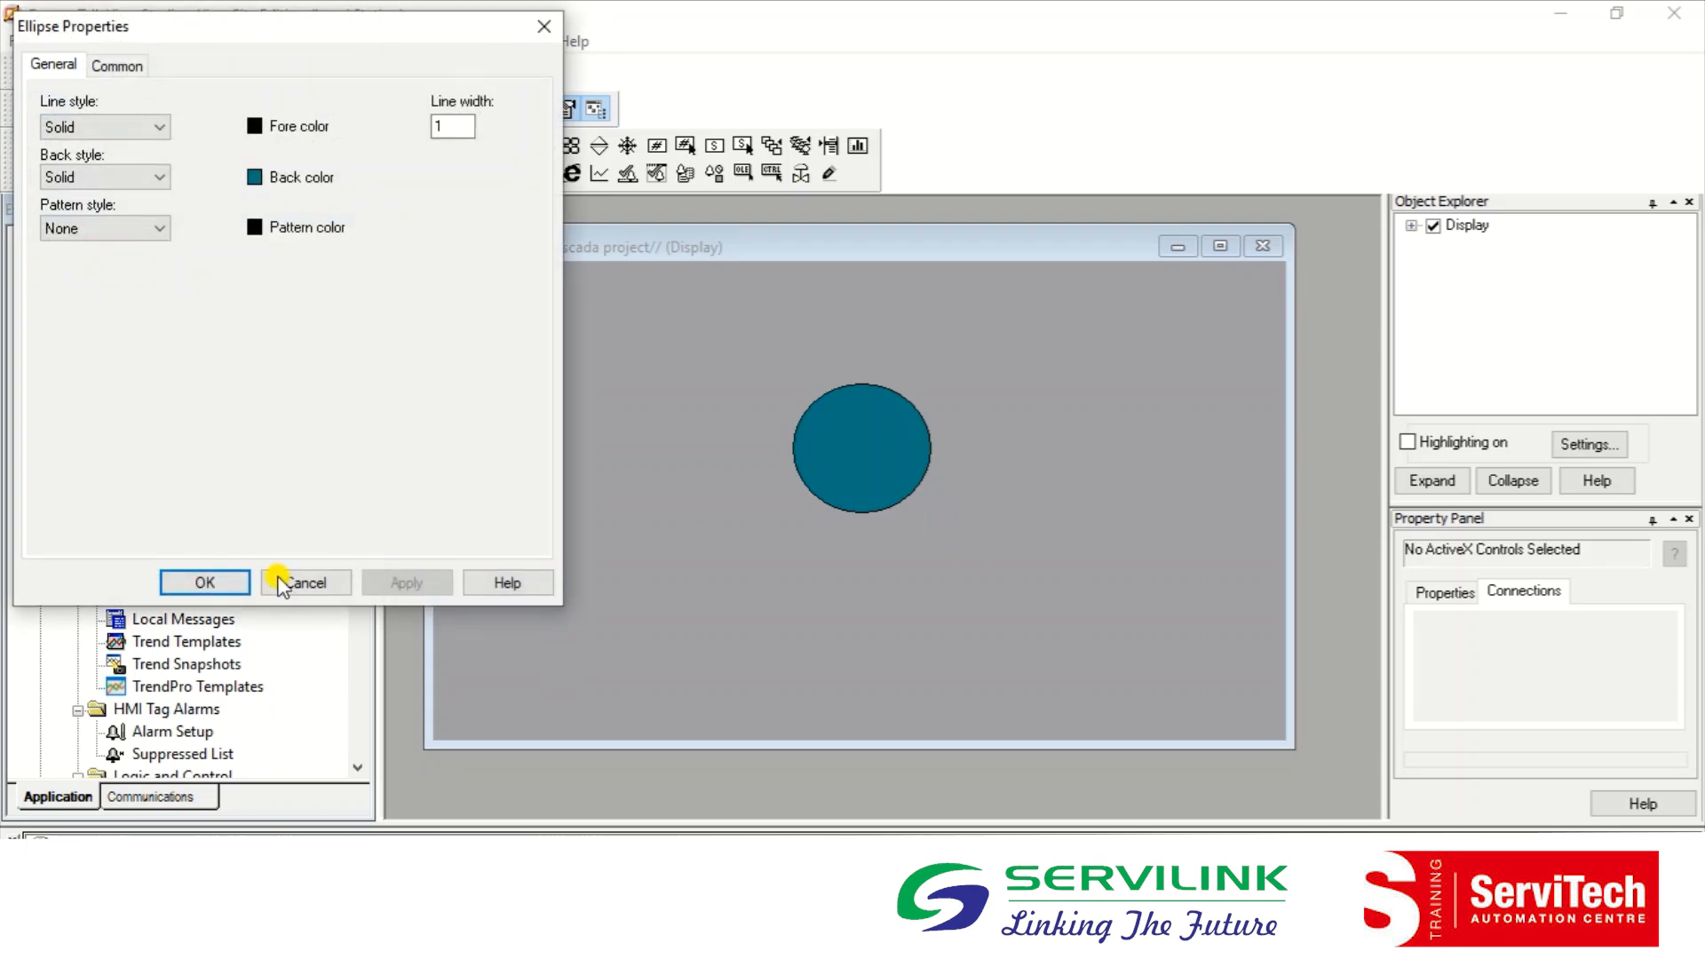
pyautogui.click(220, 584)
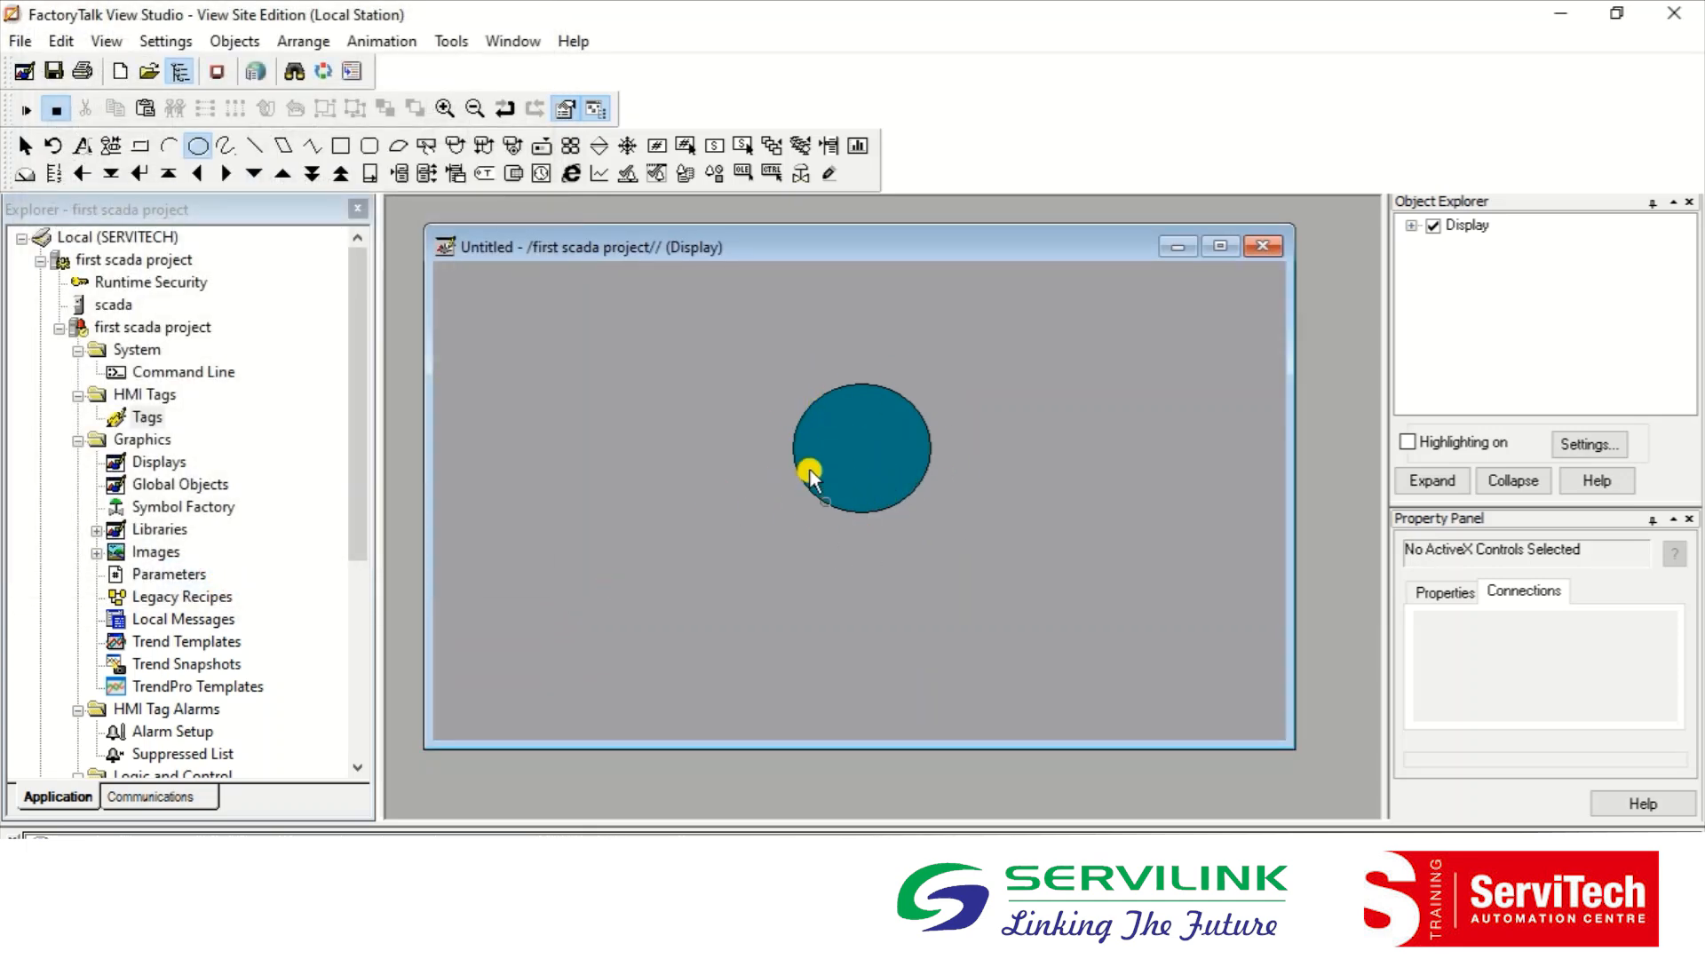
# Step: Add a Color animation to the circle with the expression motor
pyautogui.click(833, 455)
pyautogui.rightClick(834, 457)
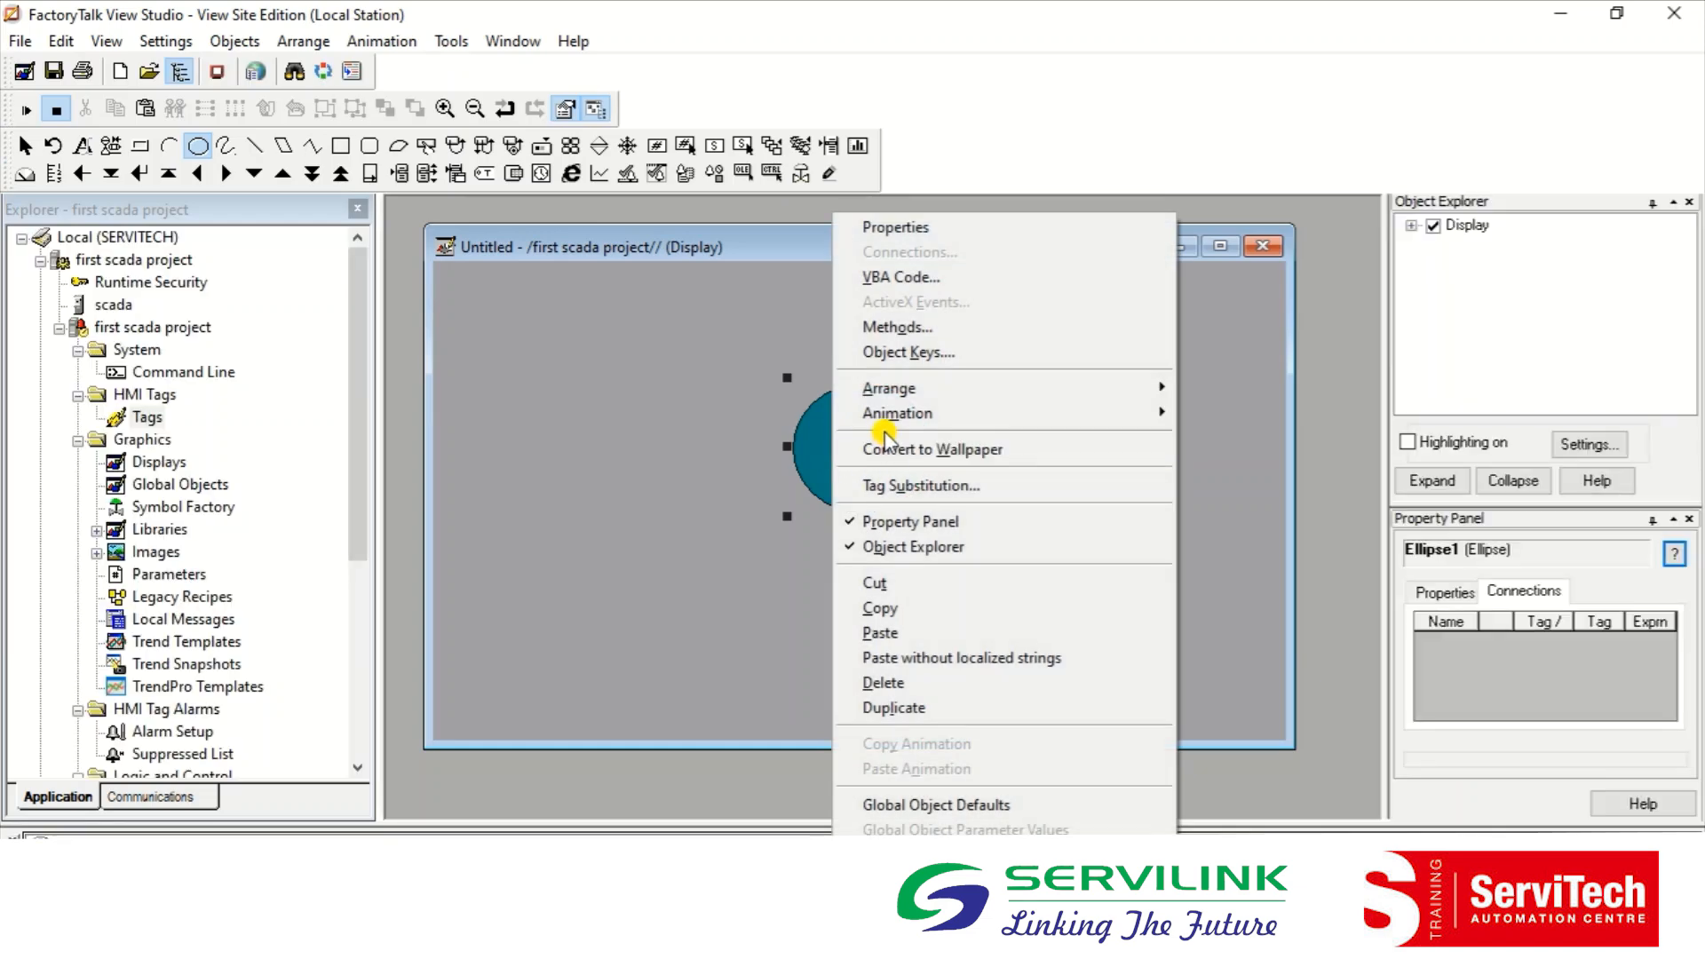
pyautogui.moveTo(883, 424)
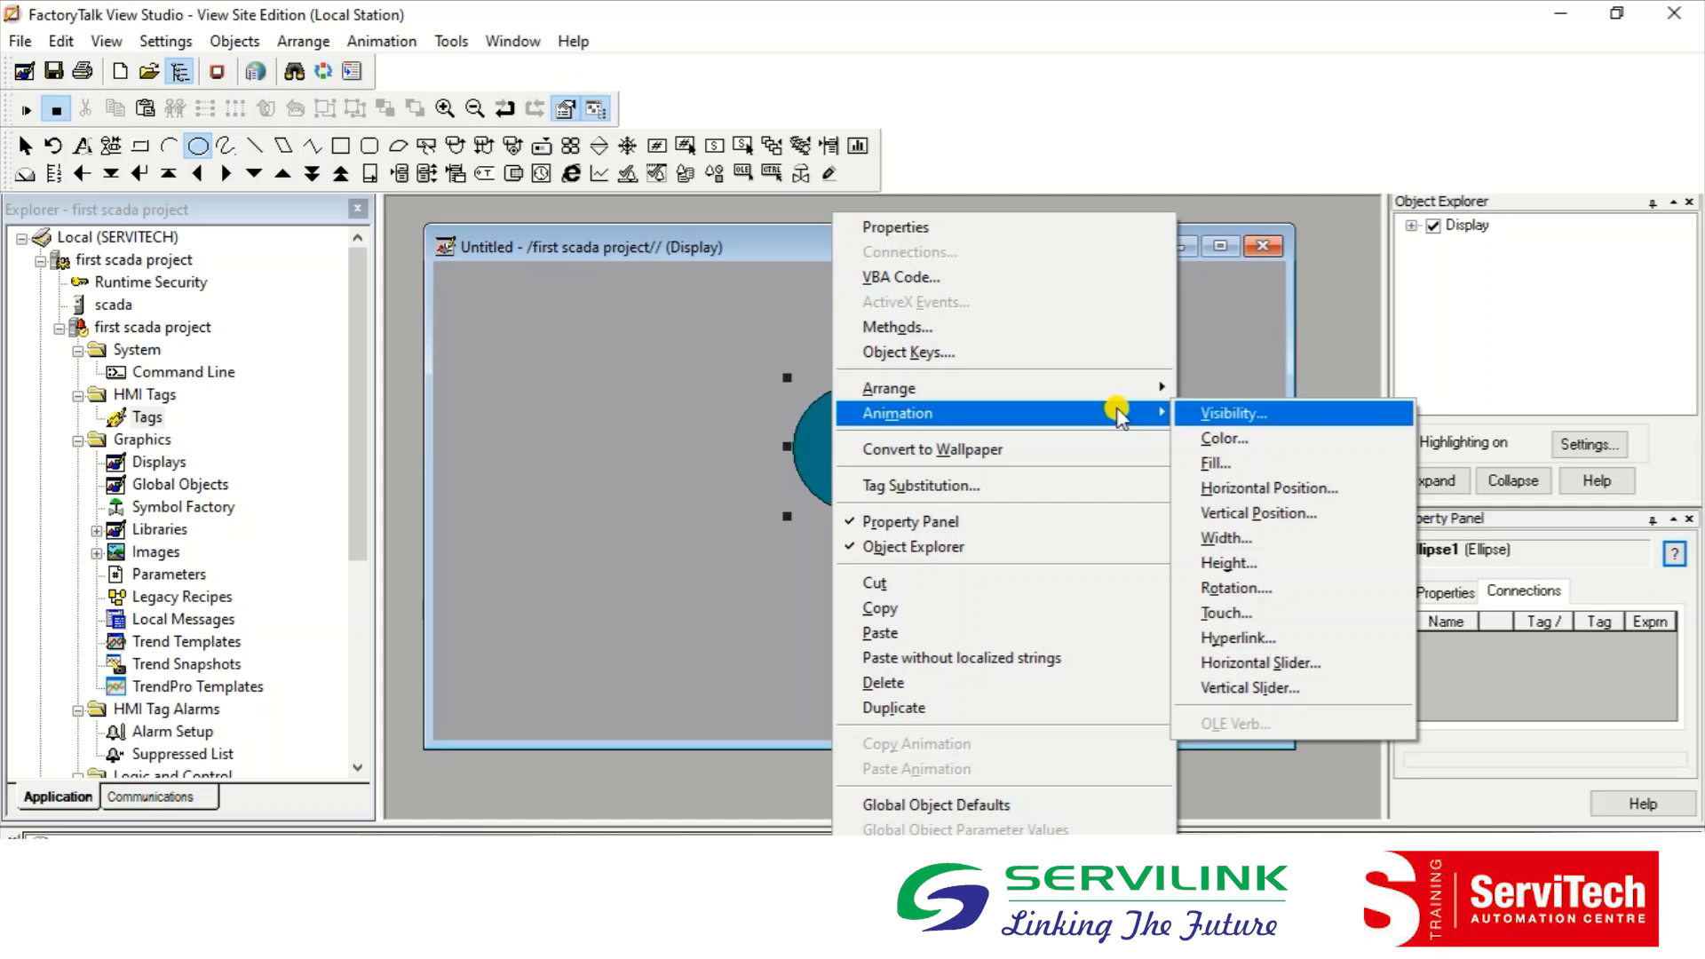
pyautogui.click(1237, 438)
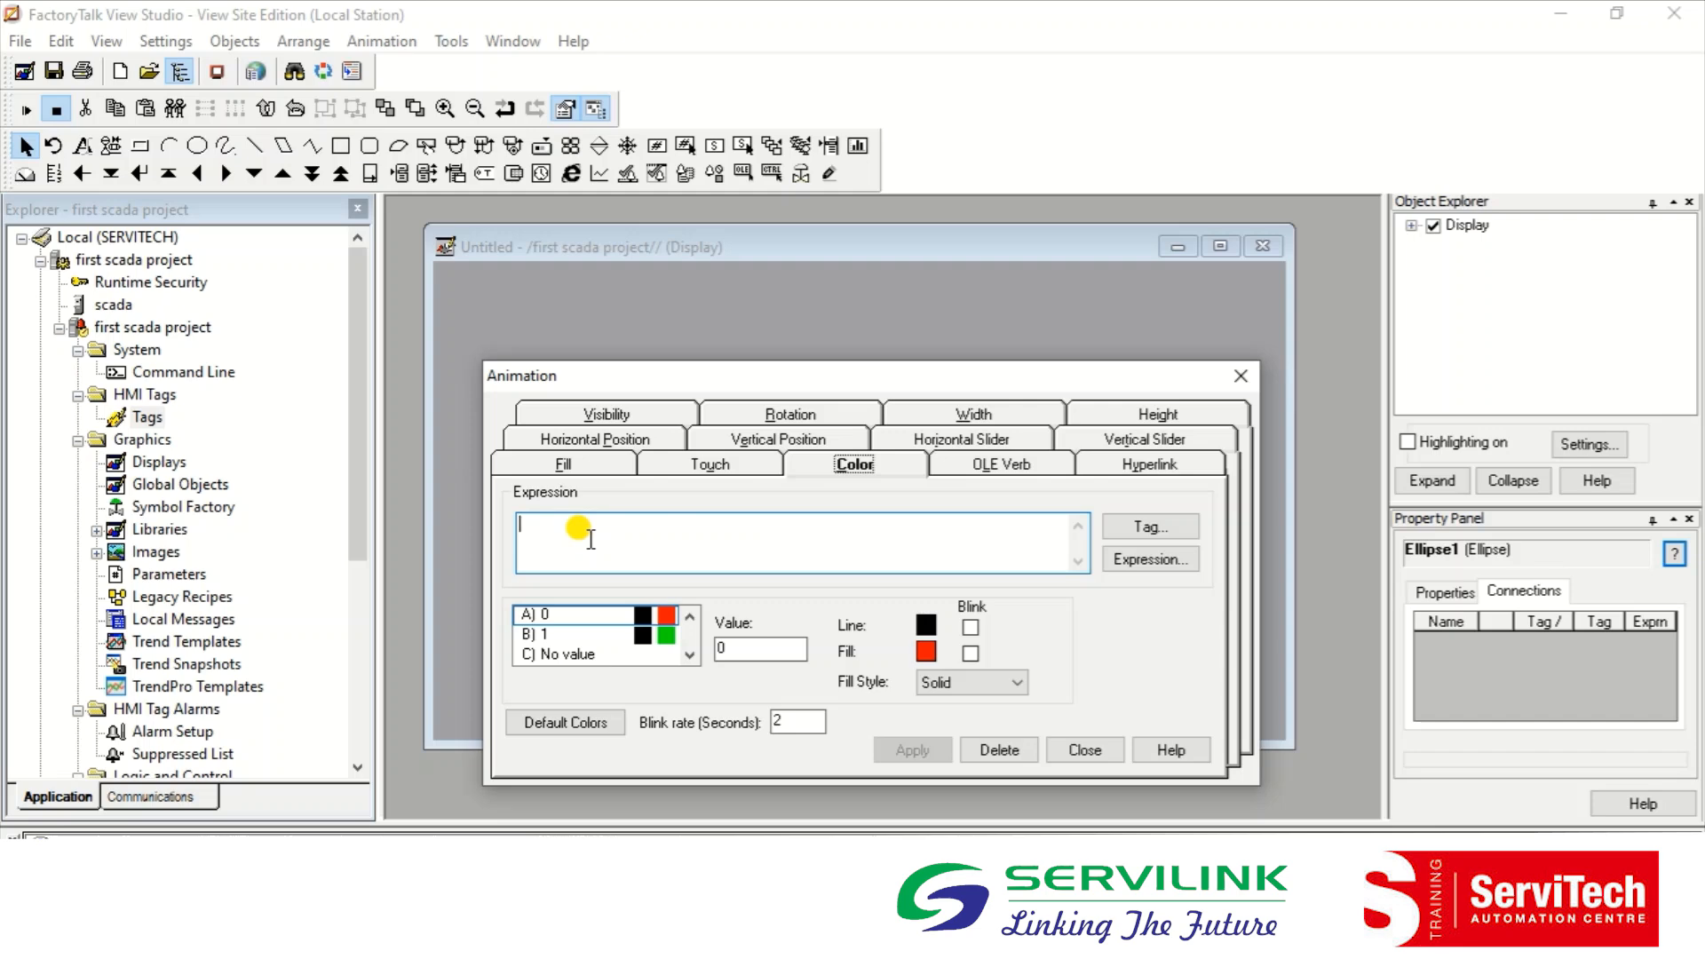
pyautogui.write('tor')
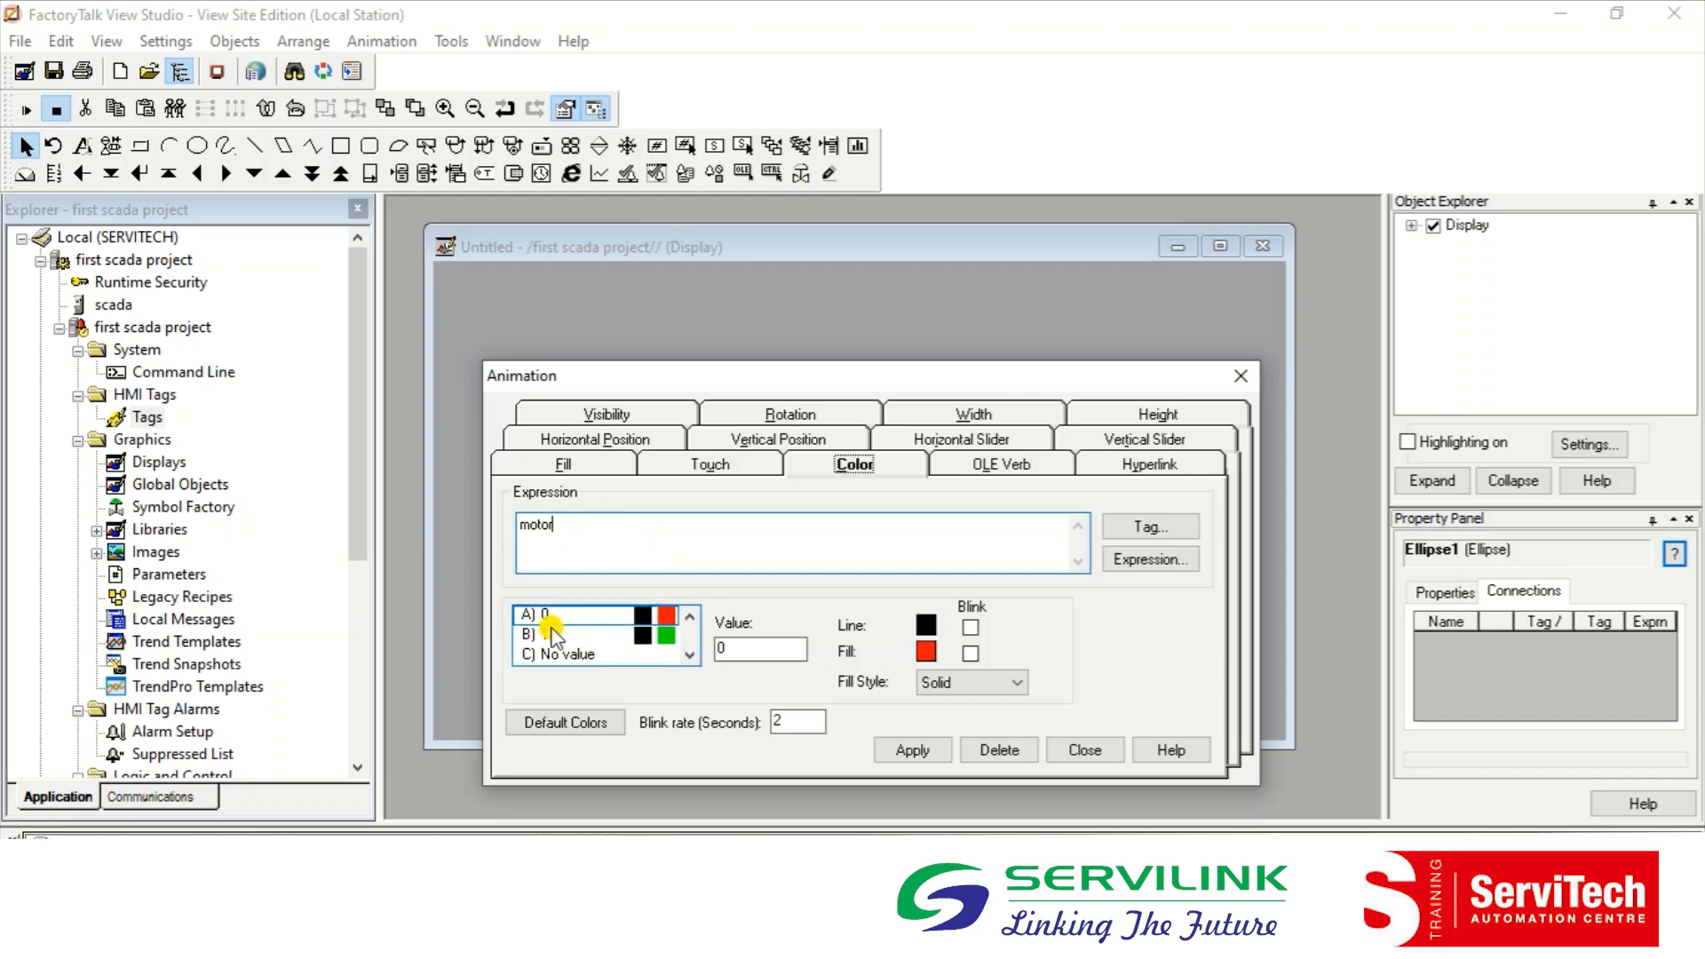
pyautogui.moveTo(555, 526); pyautogui.dragTo(498, 531)
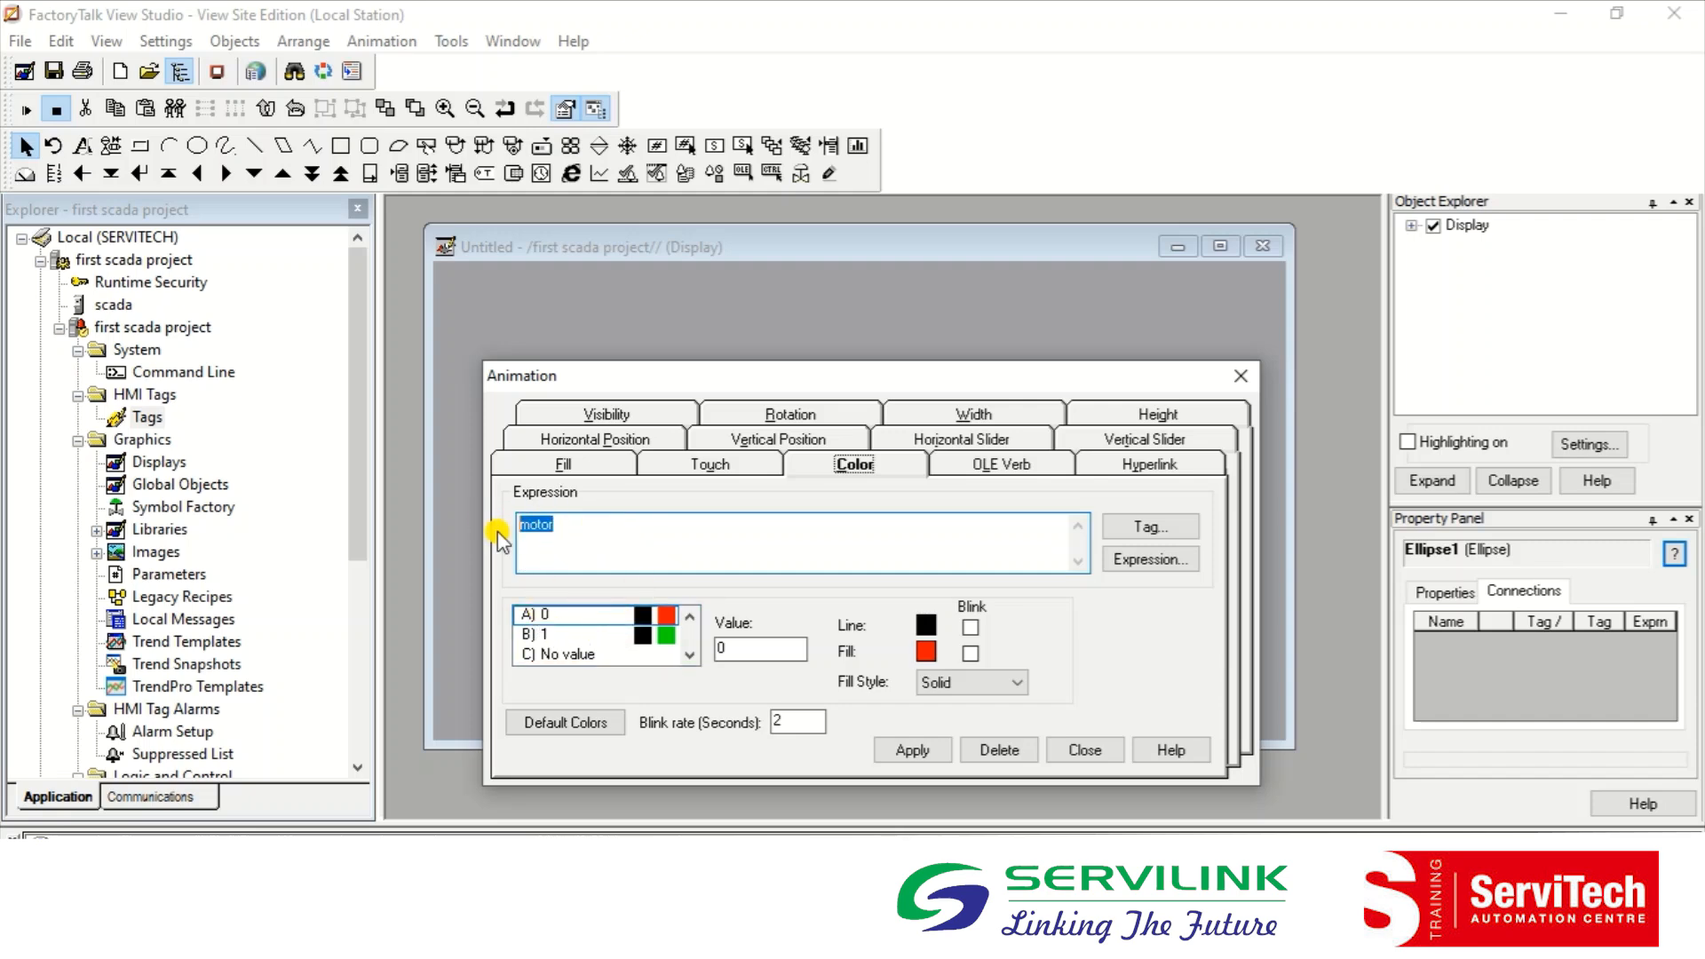
# Step: Apply the color animation with the default red fill for value 0 and green fill for value 1
pyautogui.click(543, 616)
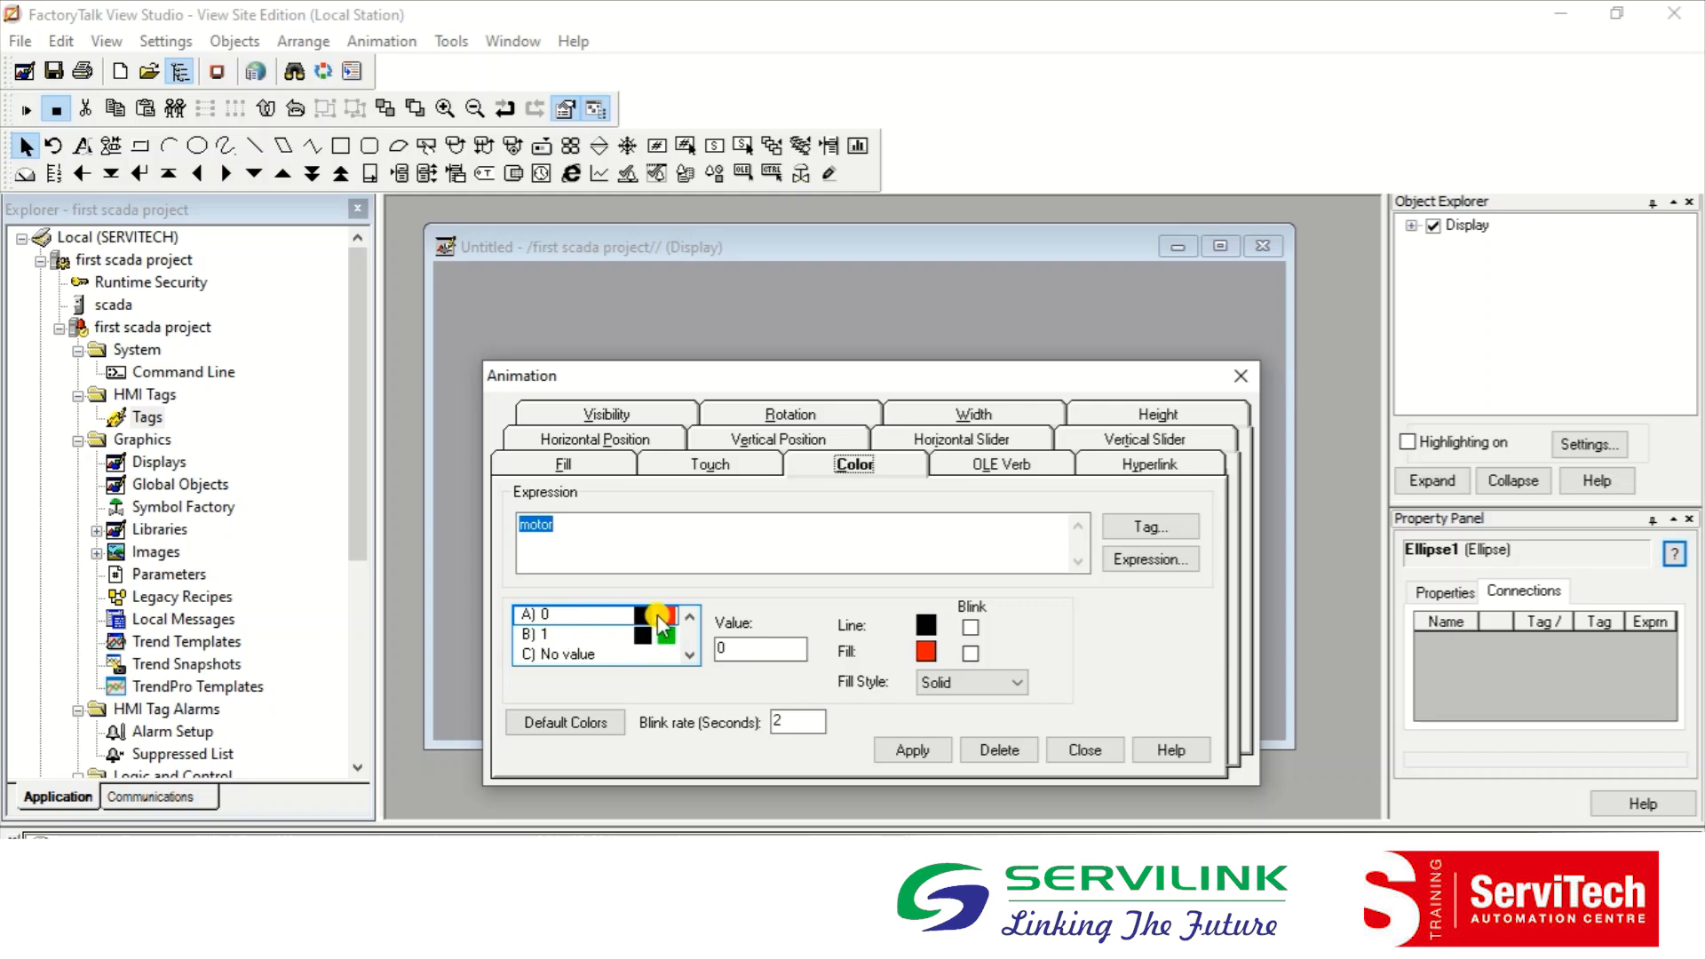
pyautogui.click(538, 638)
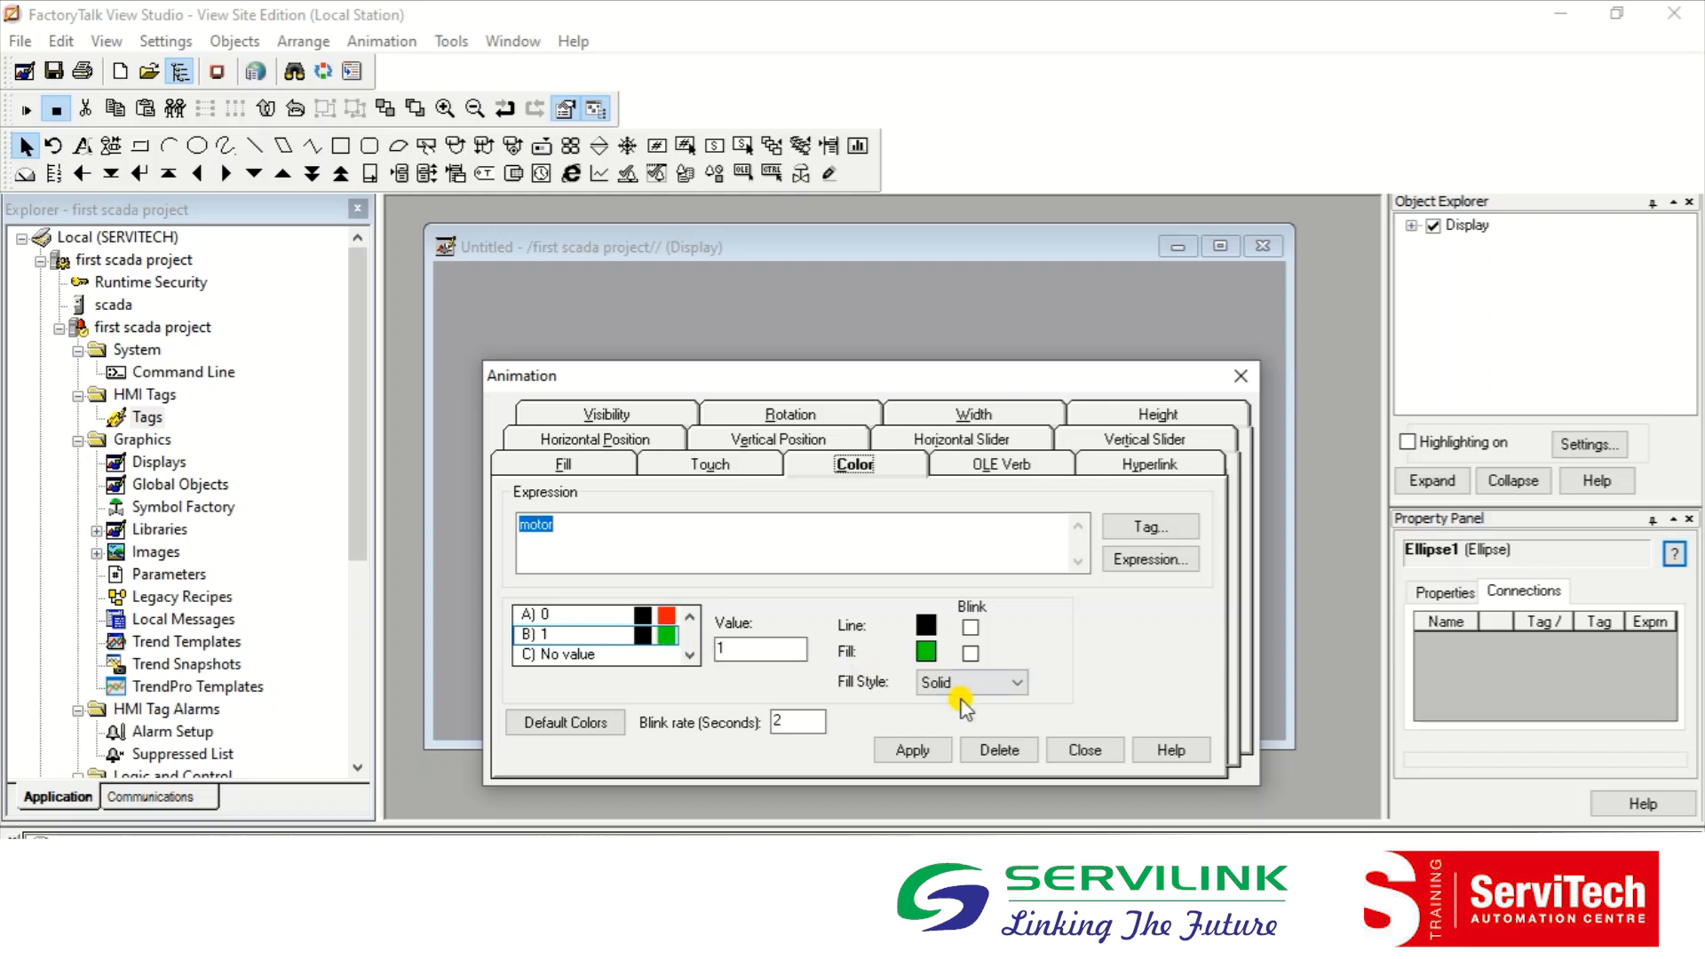
pyautogui.click(911, 753)
pyautogui.click(1081, 751)
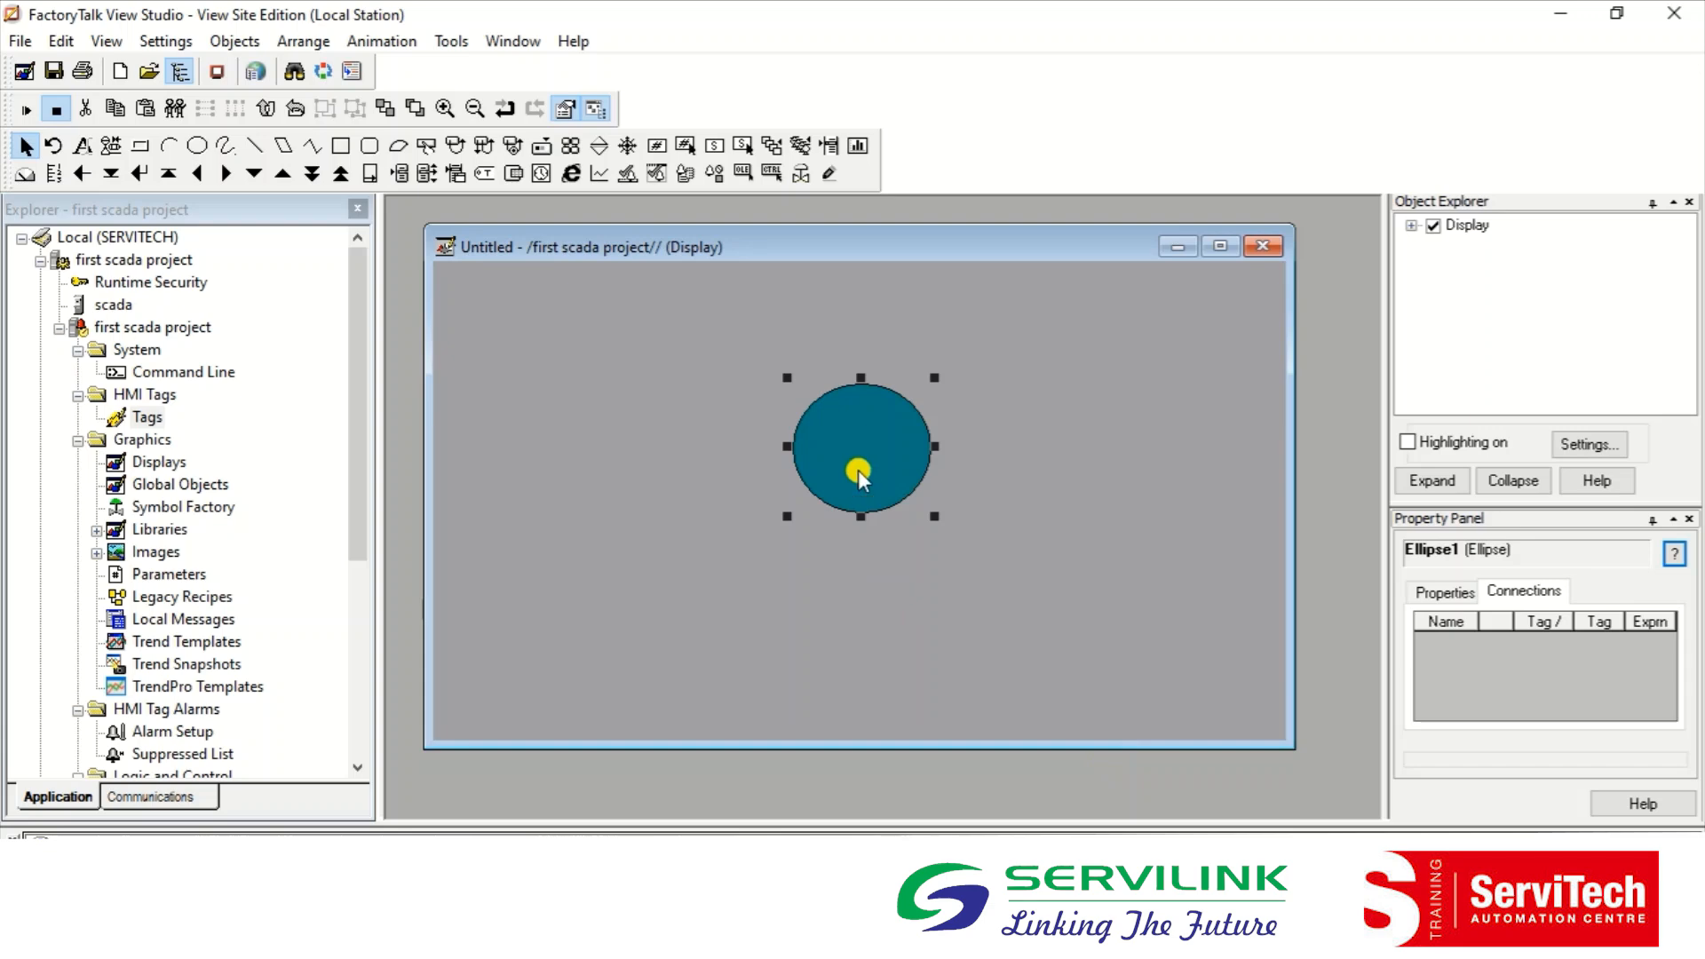
# Step: Shift the circle slightly to the right on the display and start Test Display mode
pyautogui.moveTo(858, 471); pyautogui.dragTo(897, 467)
pyautogui.click(769, 492)
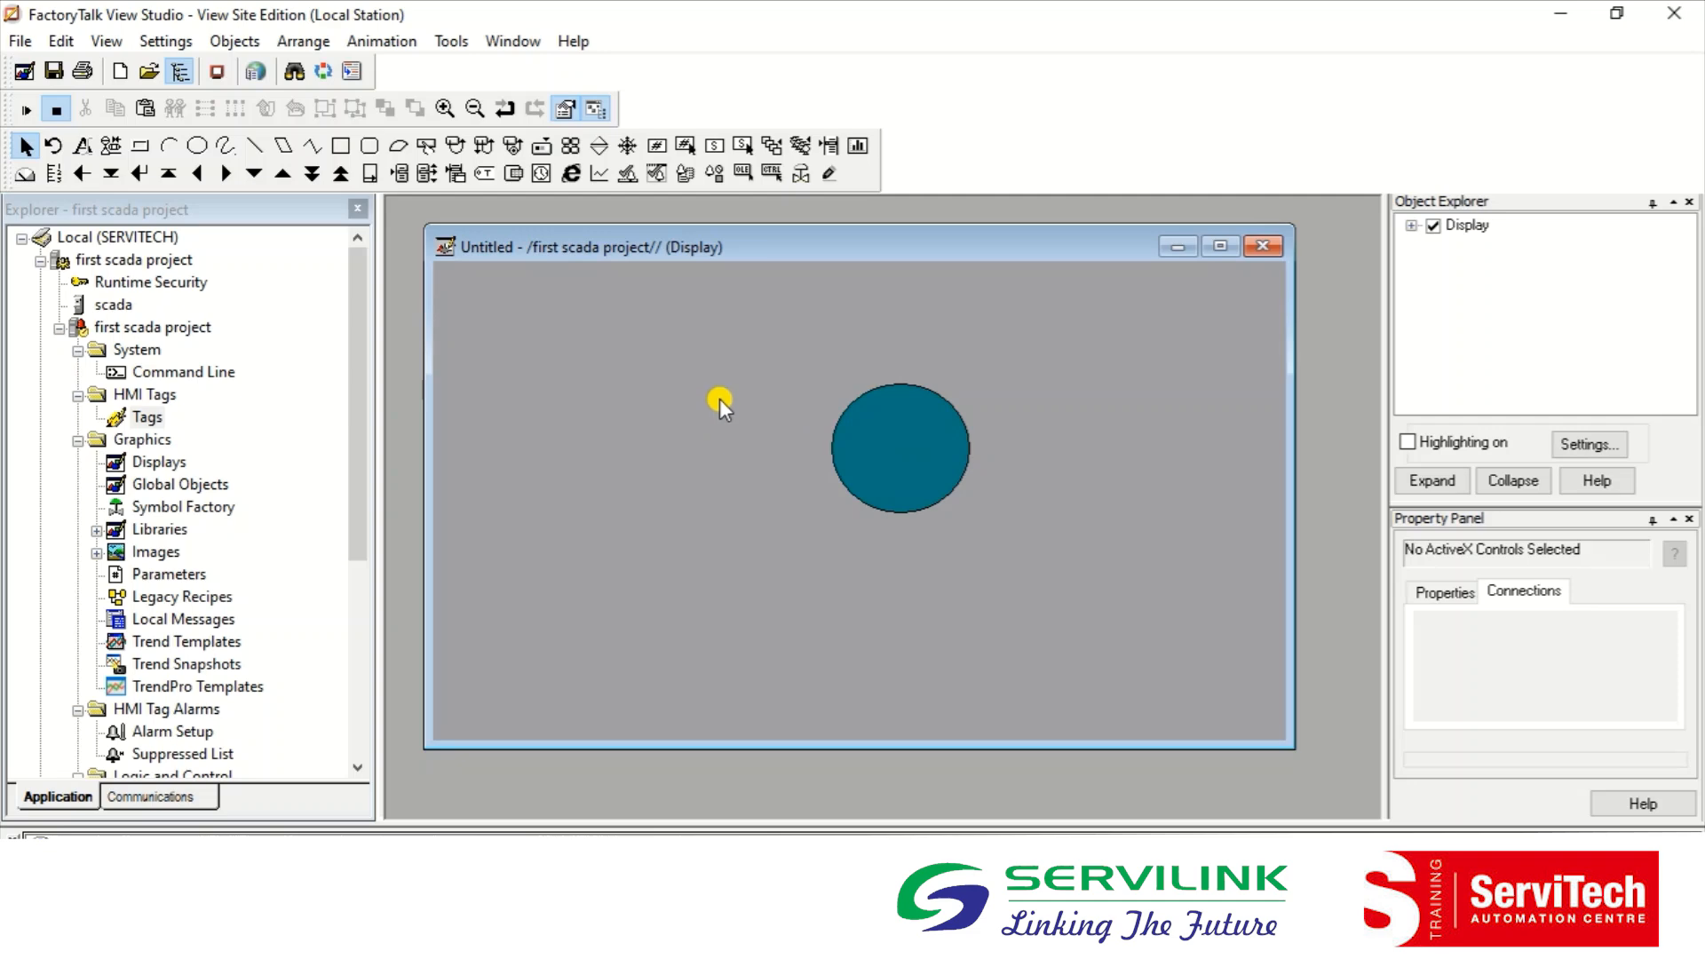
pyautogui.click(21, 112)
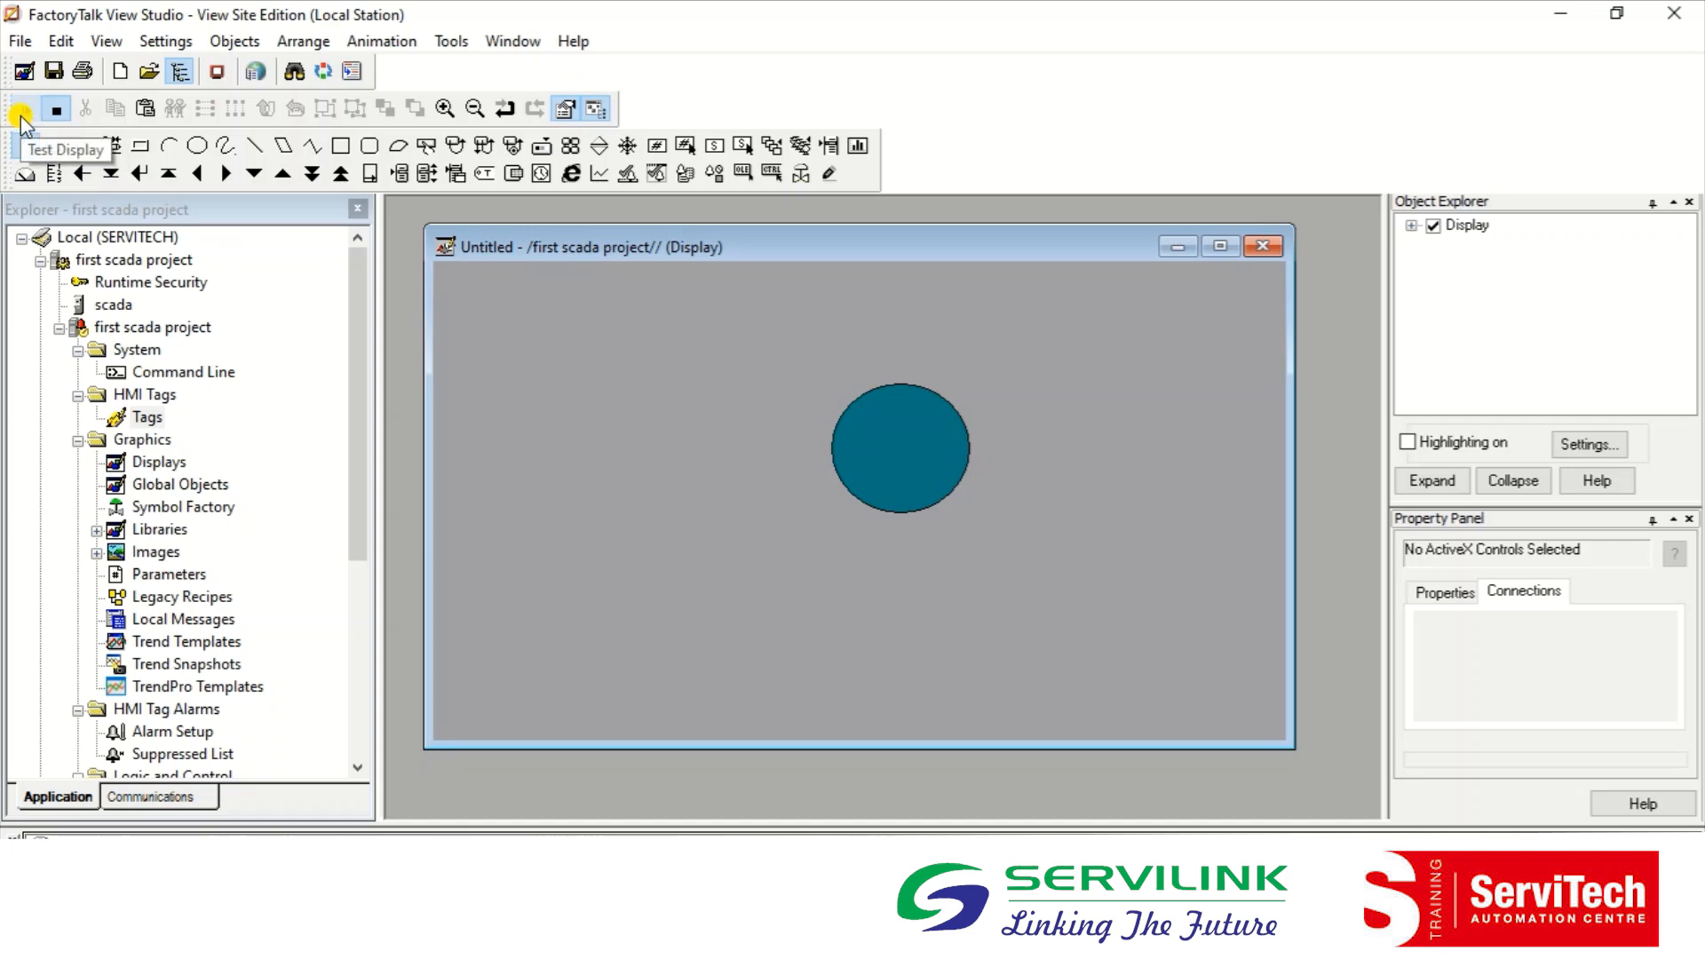
pyautogui.click(20, 115)
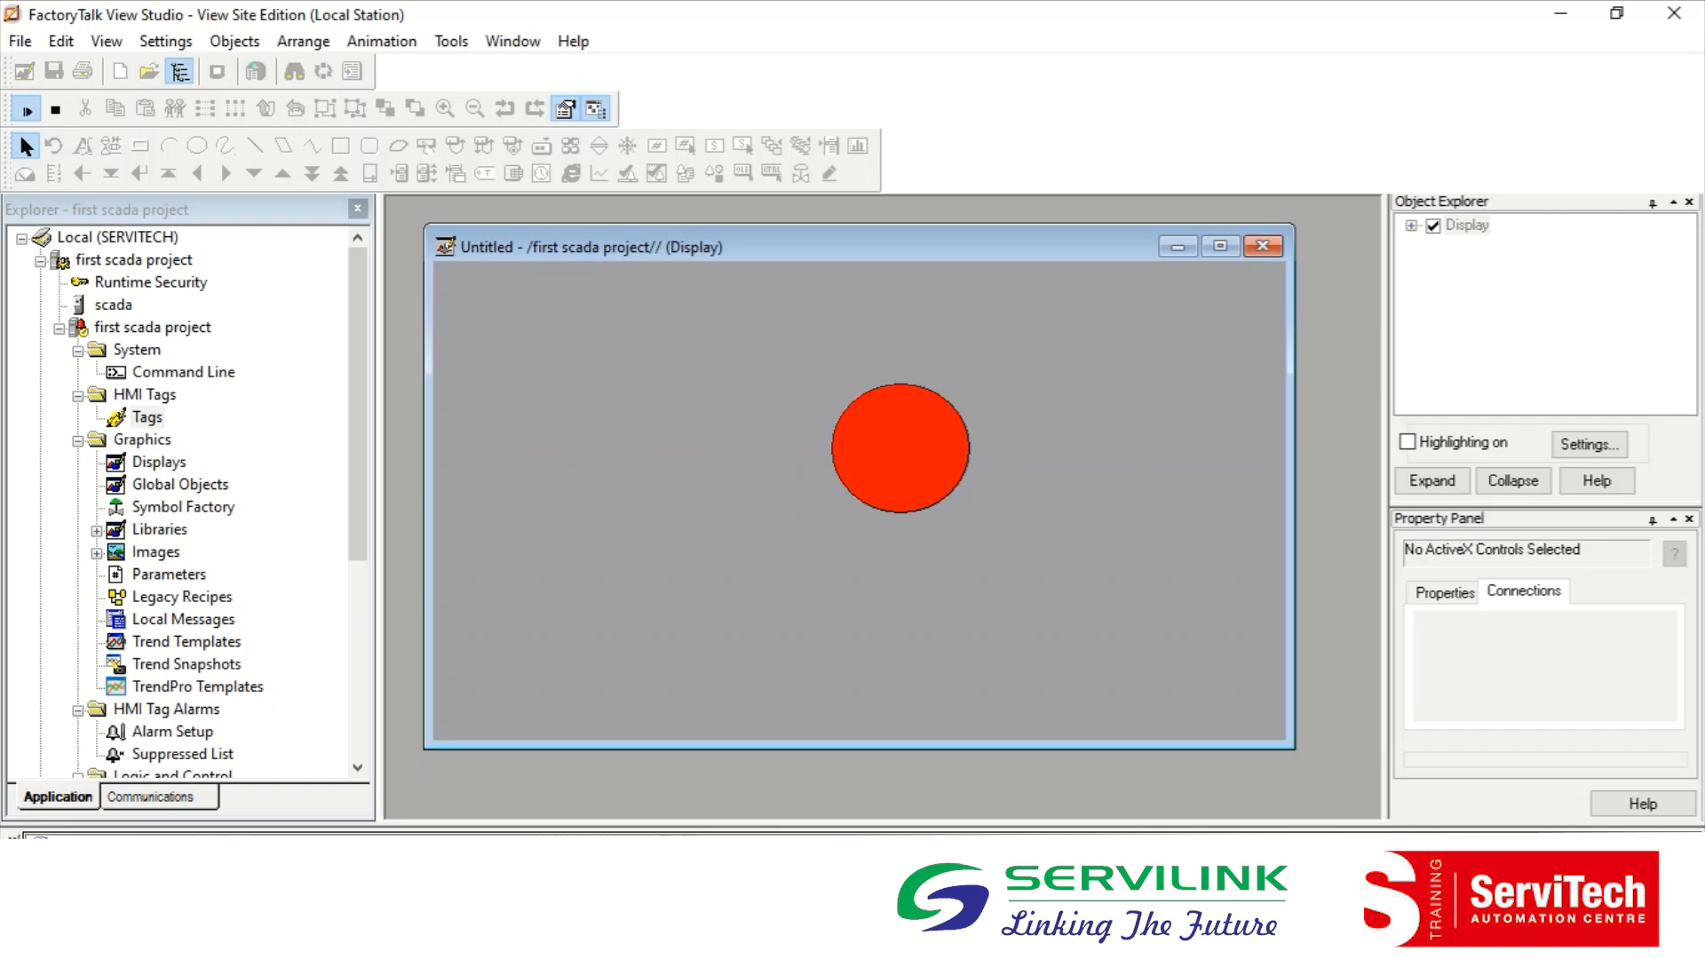
# Step: Switch to RSLogix 500, restore its window down, and move it below the circle on the test display
pyautogui.click(624, 936)
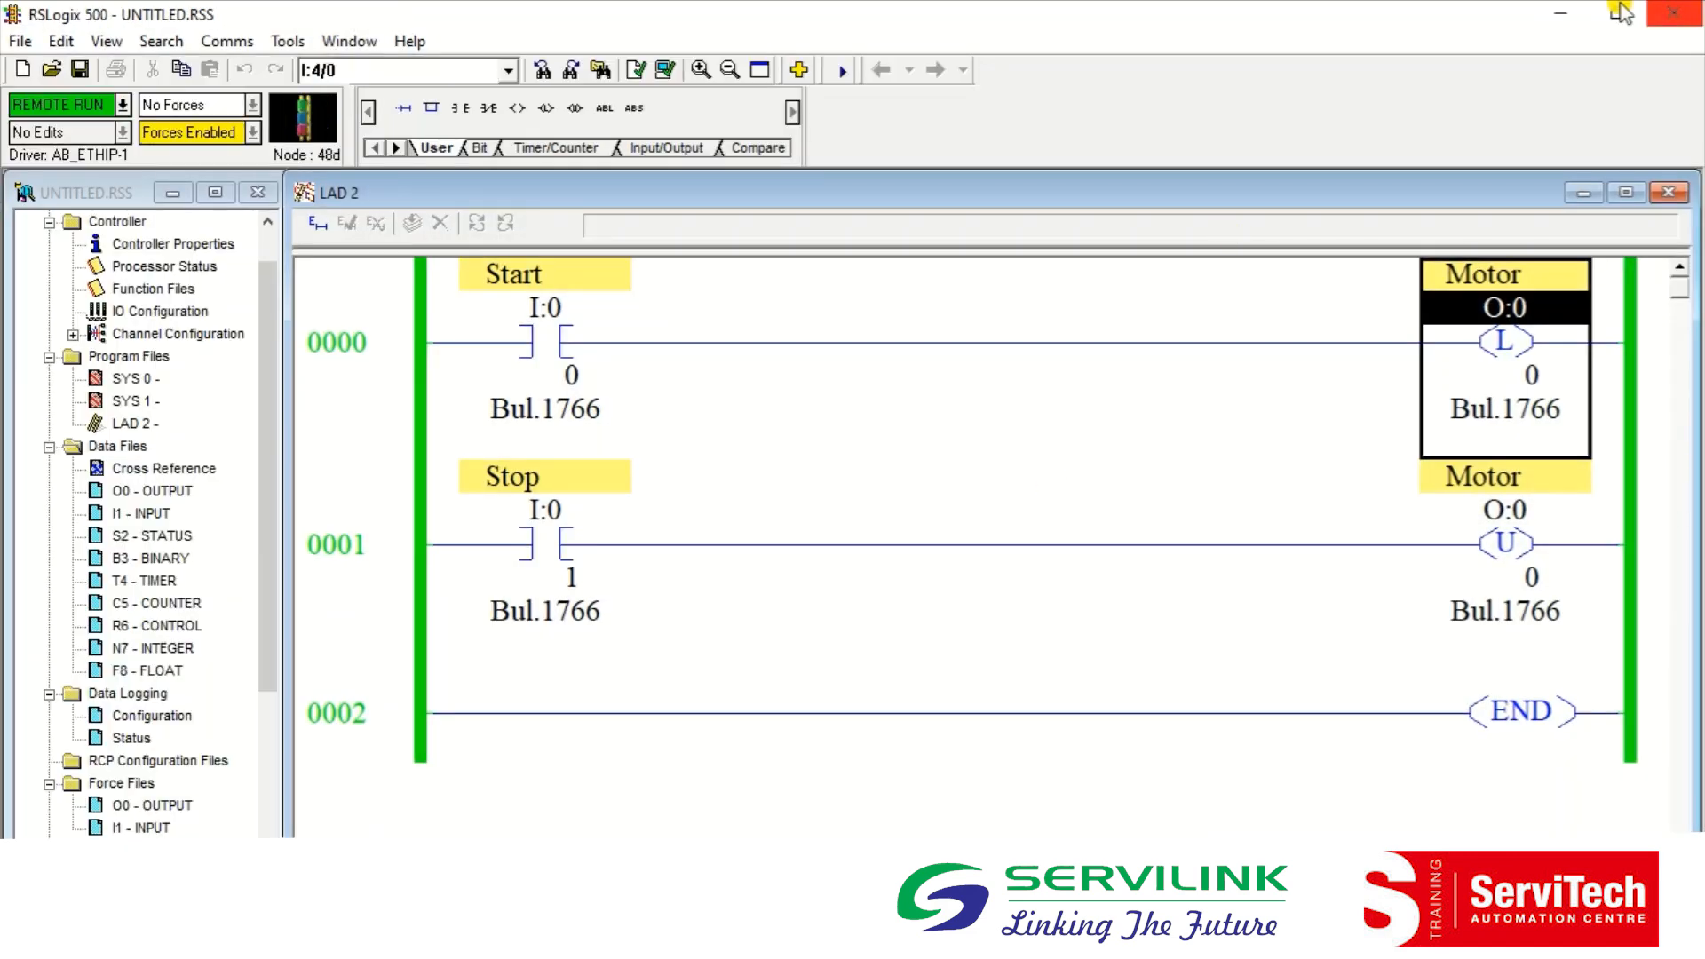
pyautogui.click(1621, 12)
pyautogui.moveTo(871, 273); pyautogui.dragTo(634, 506)
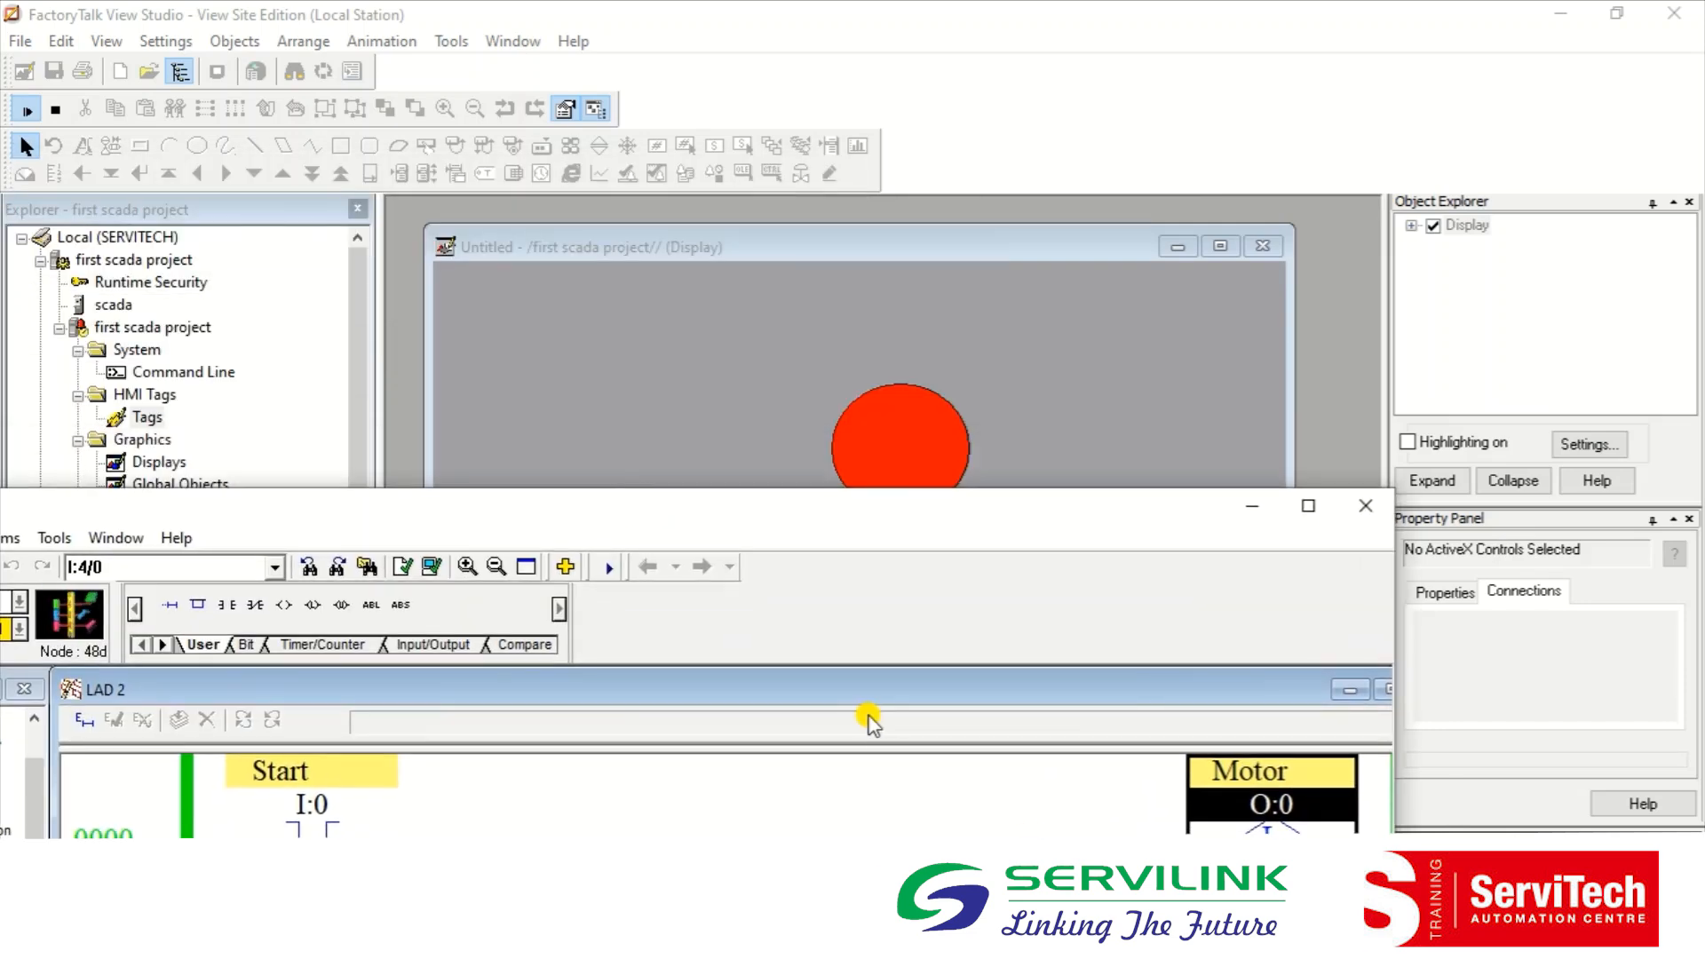
# Step: Compare the circle's color on the test display with the motor output in the RSLogix 500 ladder, keeping both windows in view
pyautogui.click(868, 942)
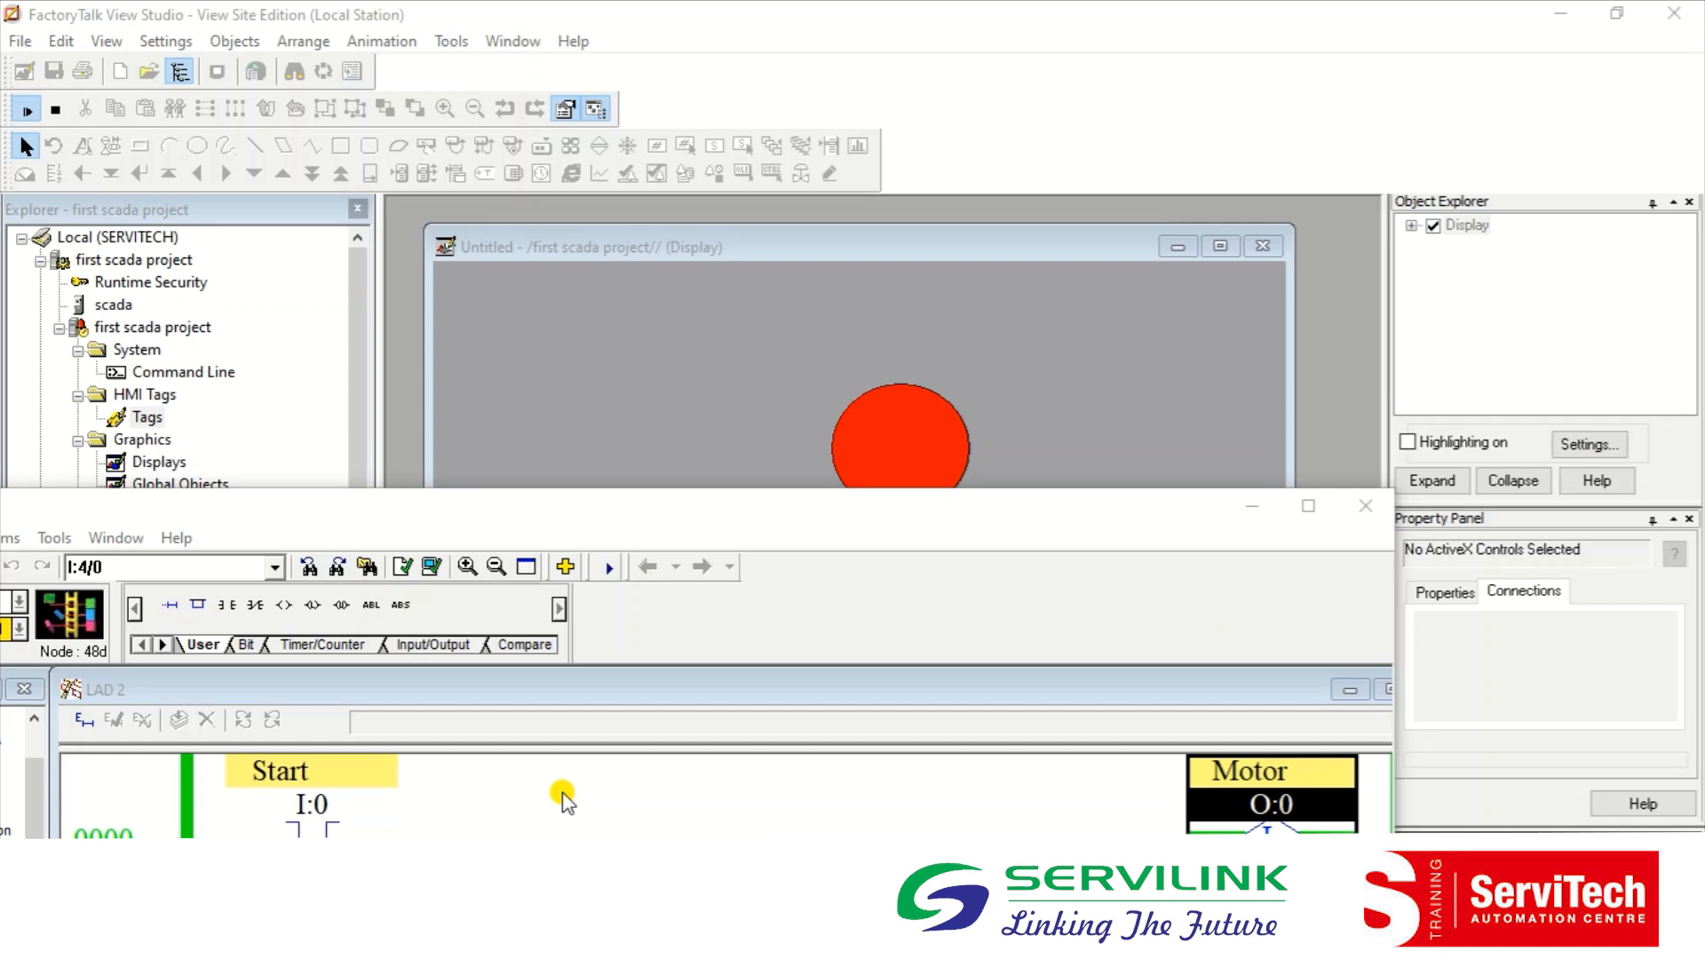
pyautogui.click(725, 391)
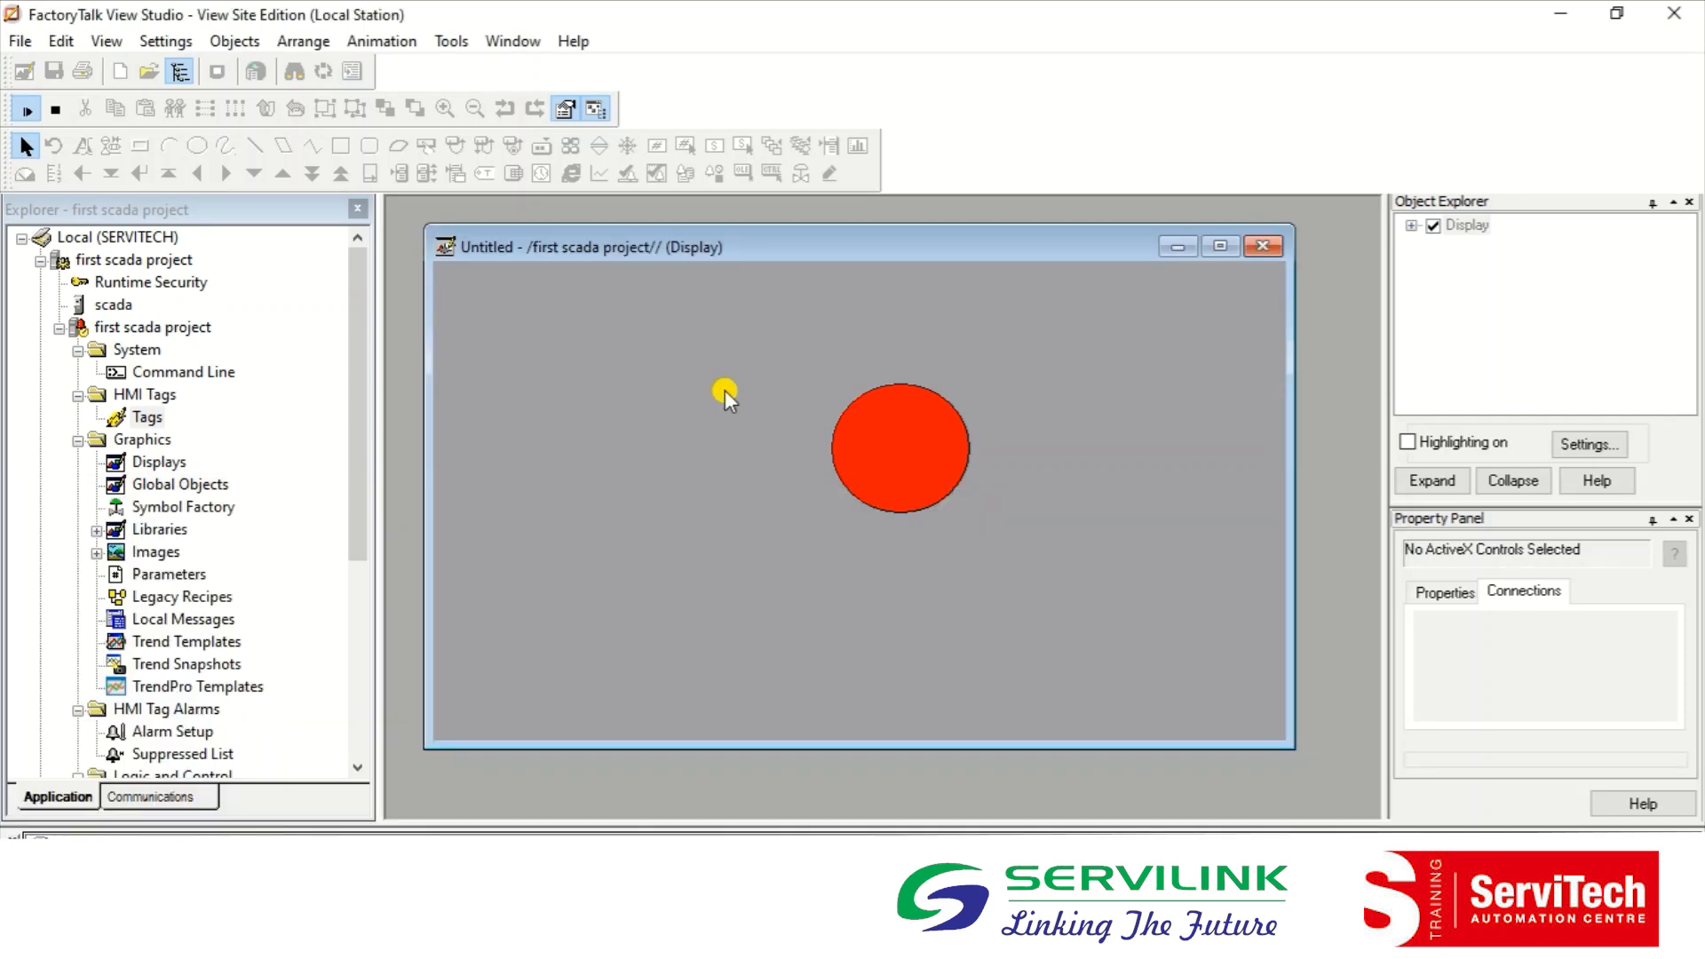
pyautogui.click(945, 457)
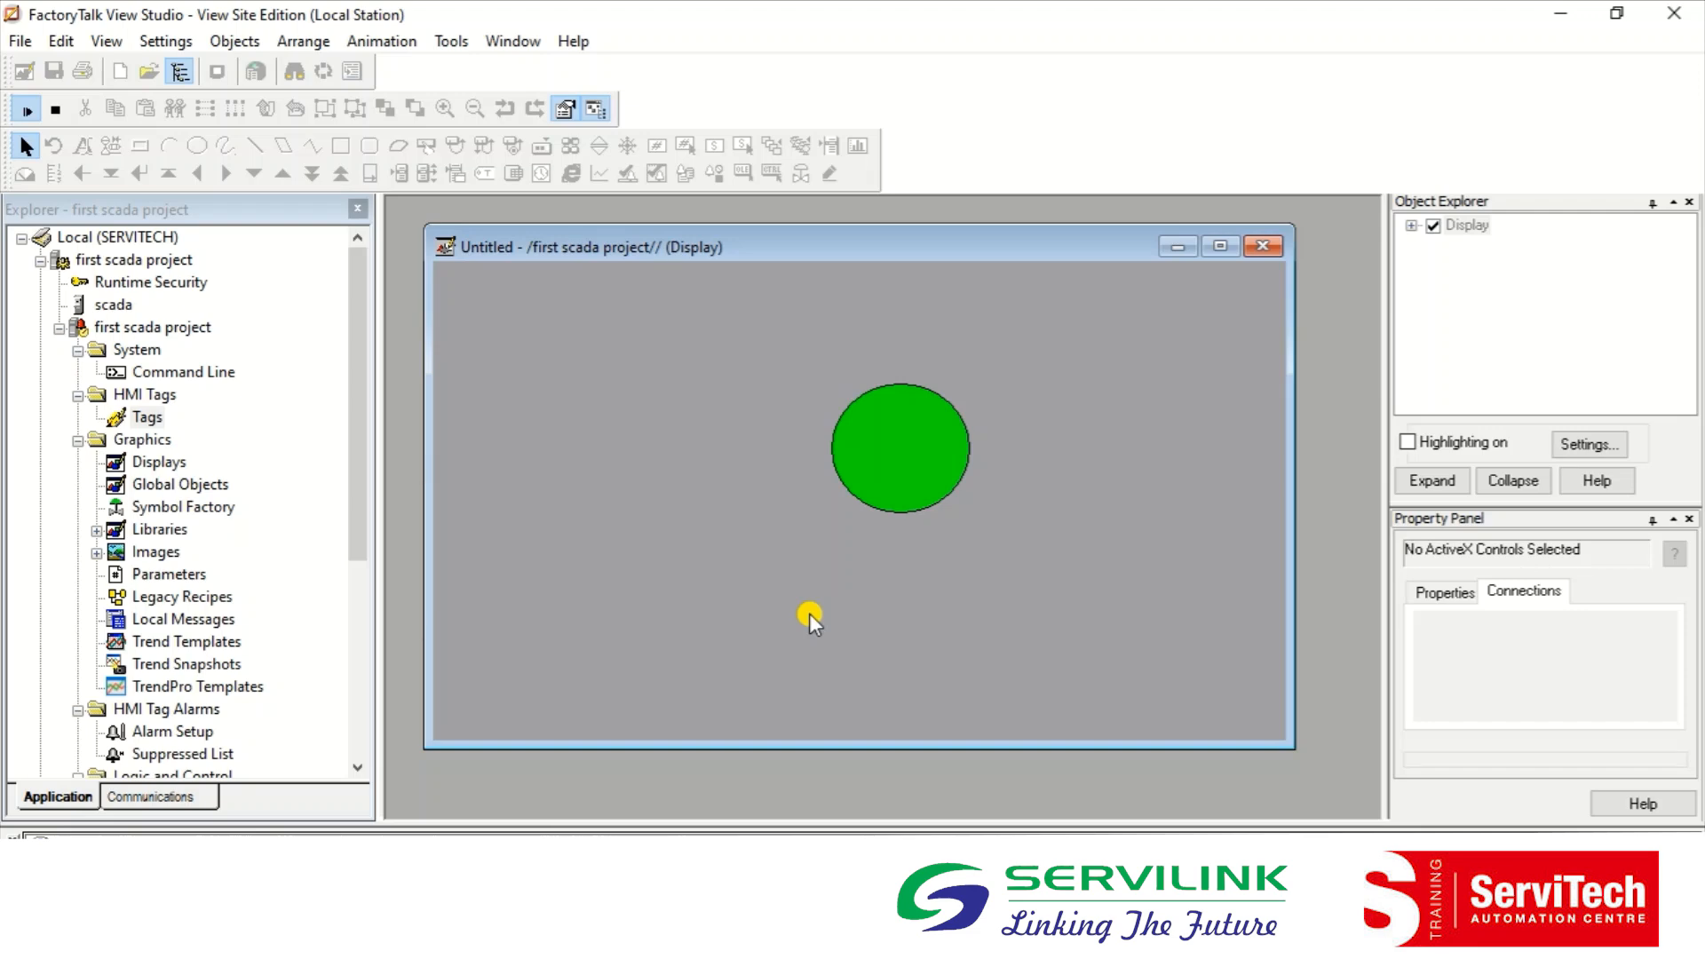
pyautogui.click(852, 942)
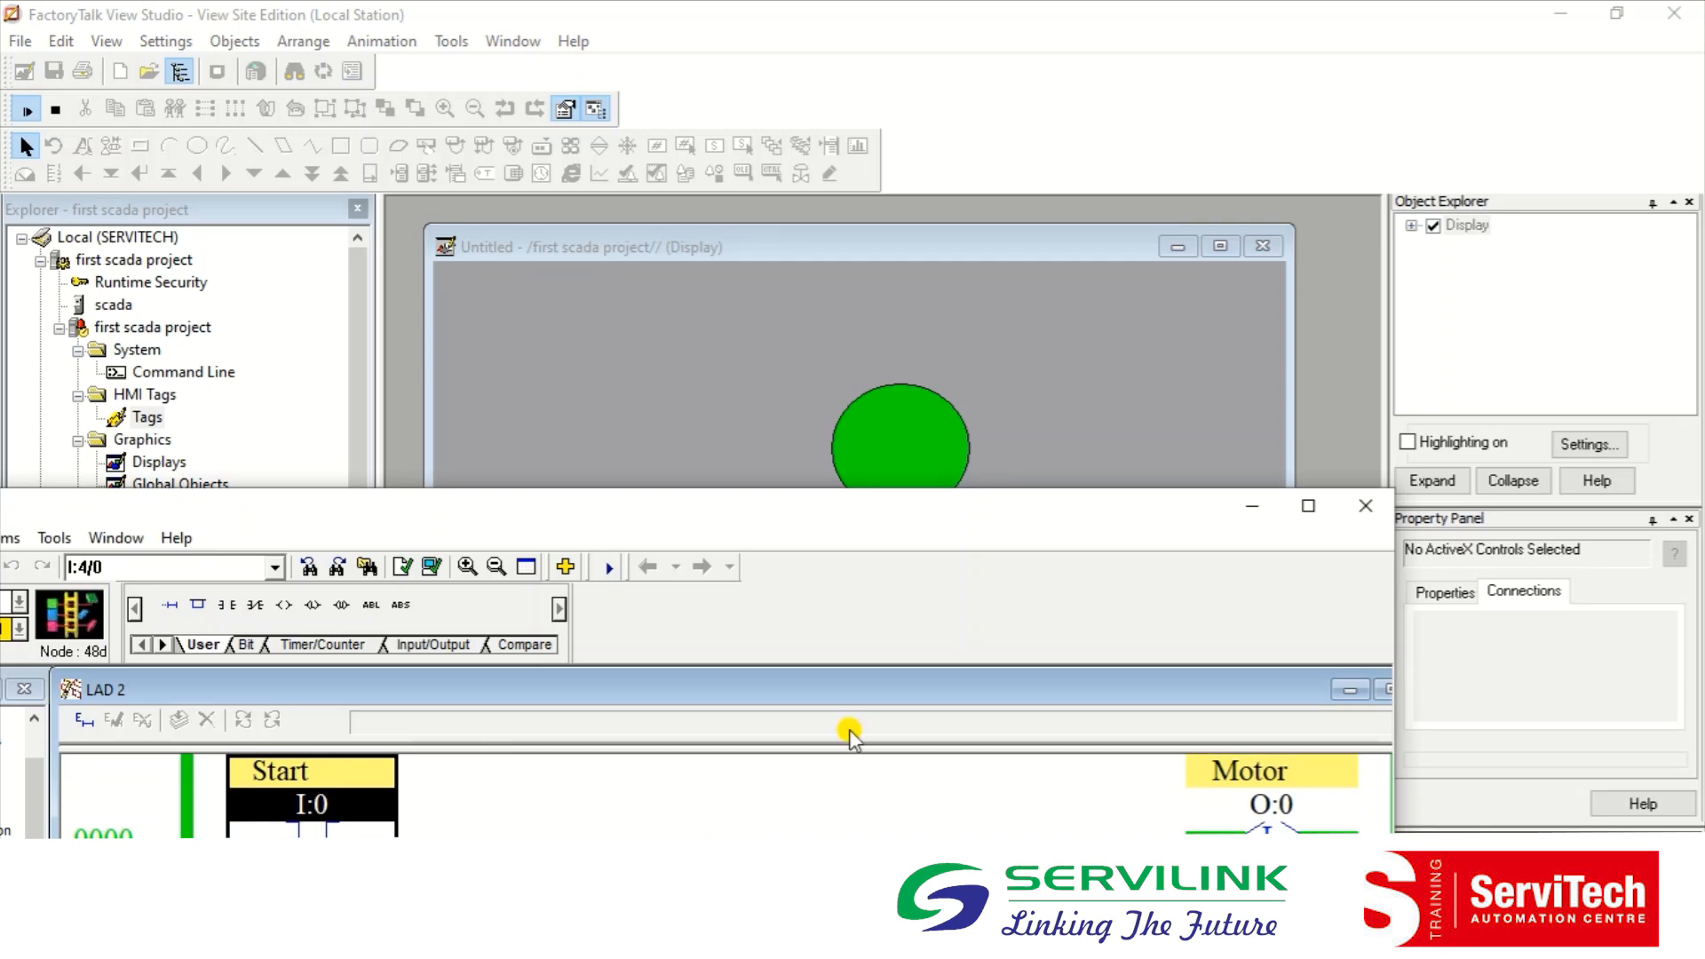
pyautogui.moveTo(793, 524); pyautogui.dragTo(911, 652)
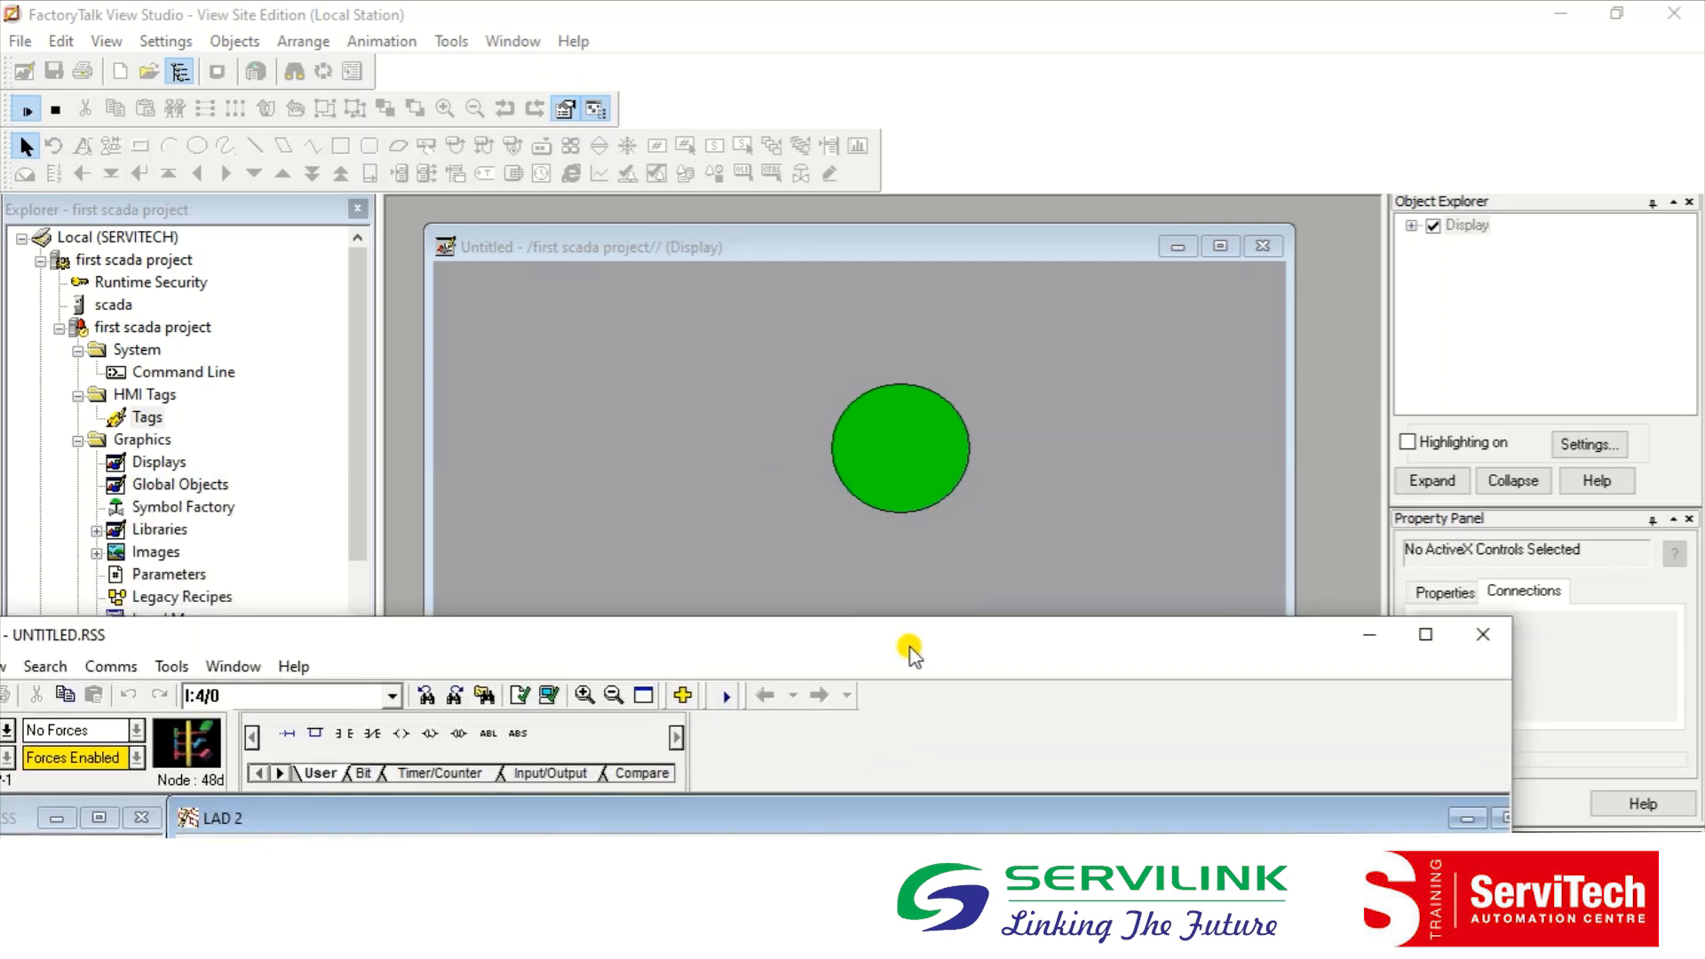
pyautogui.click(909, 648)
pyautogui.moveTo(909, 647); pyautogui.dragTo(734, 577)
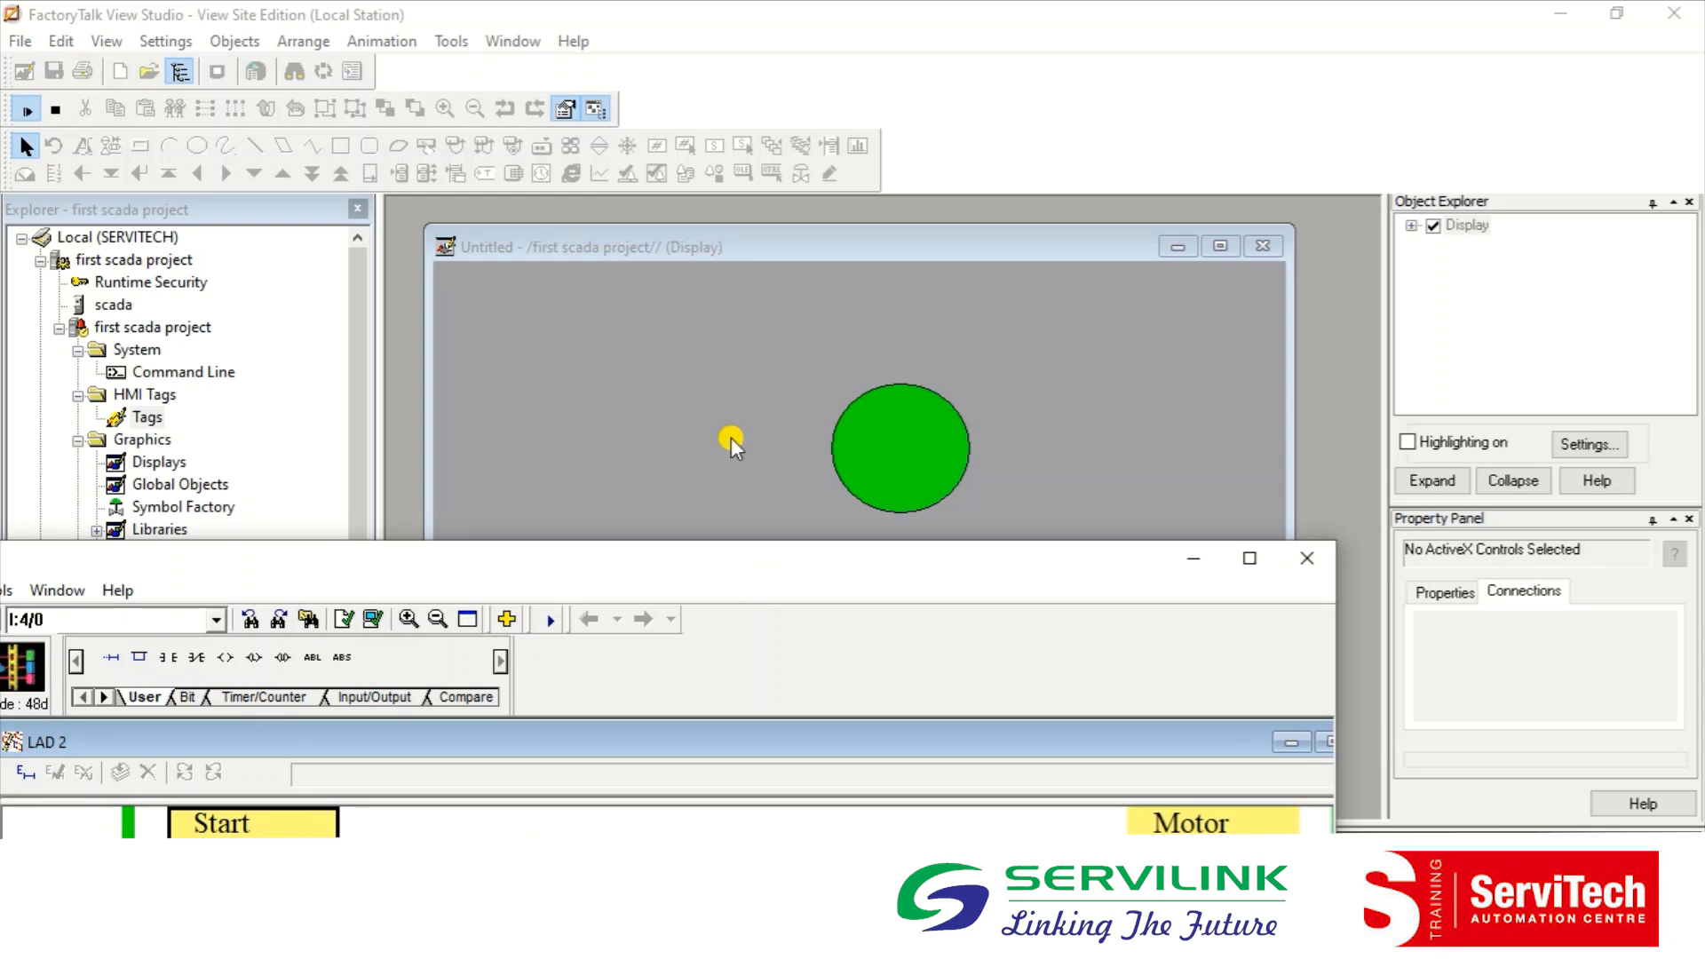
pyautogui.click(732, 437)
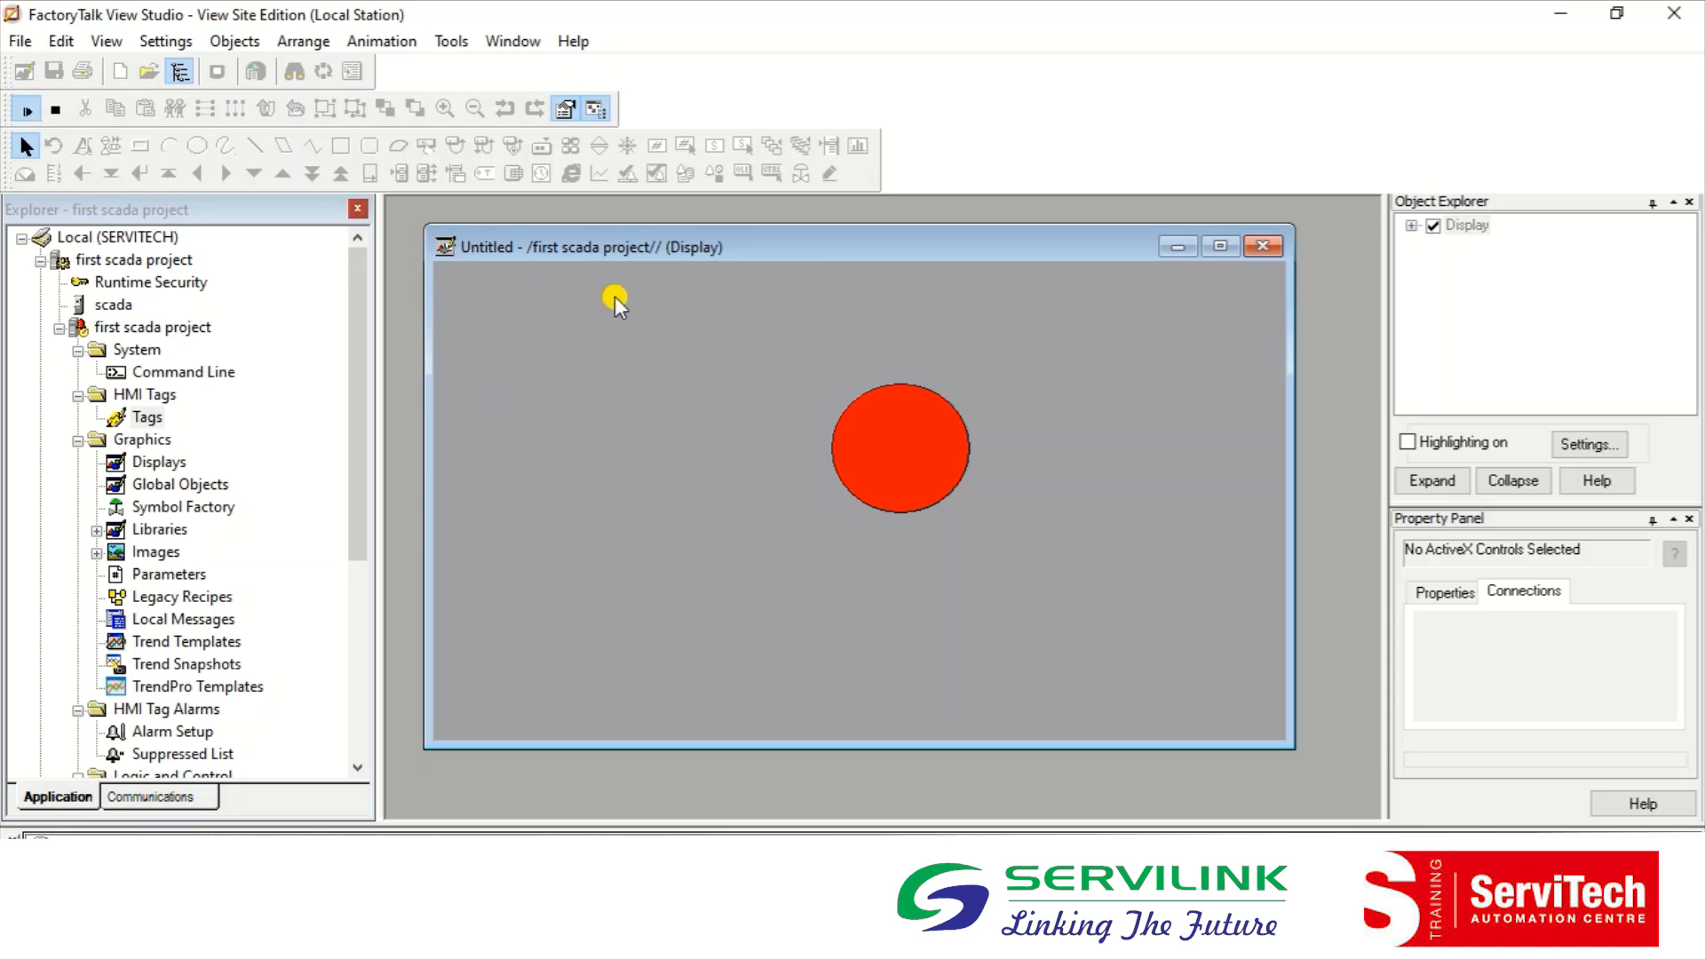
# Step: Stop Test Display mode and move the circle toward the right side of the display
pyautogui.click(59, 114)
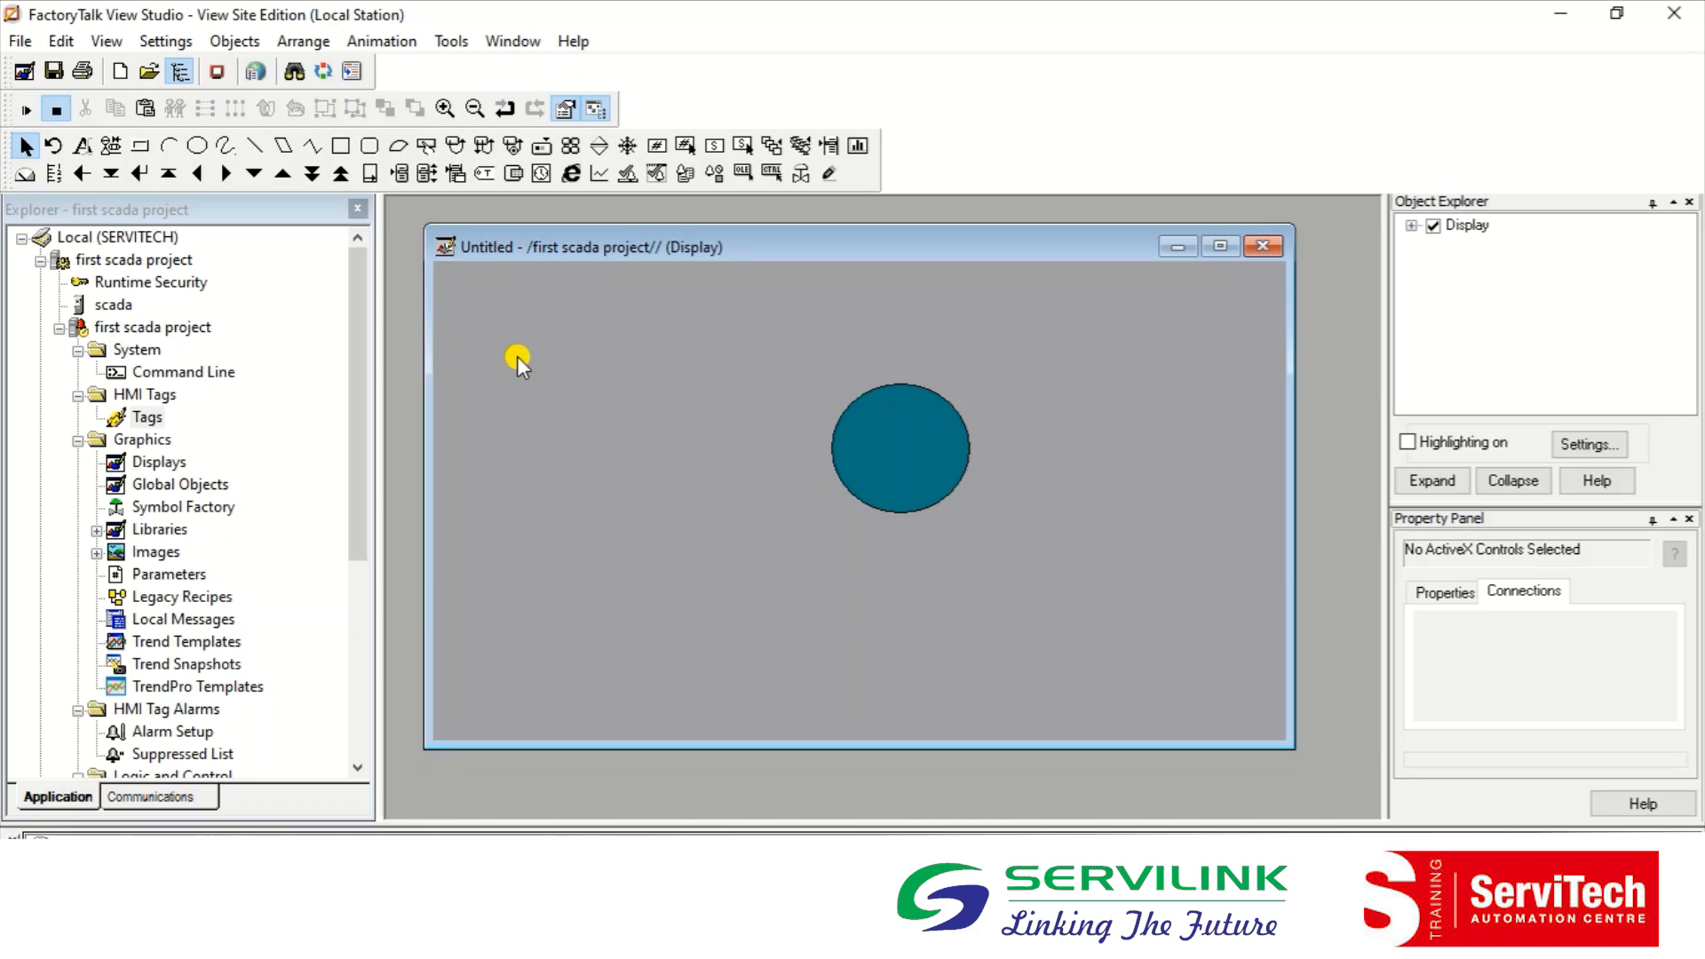
pyautogui.moveTo(882, 460); pyautogui.dragTo(1073, 470)
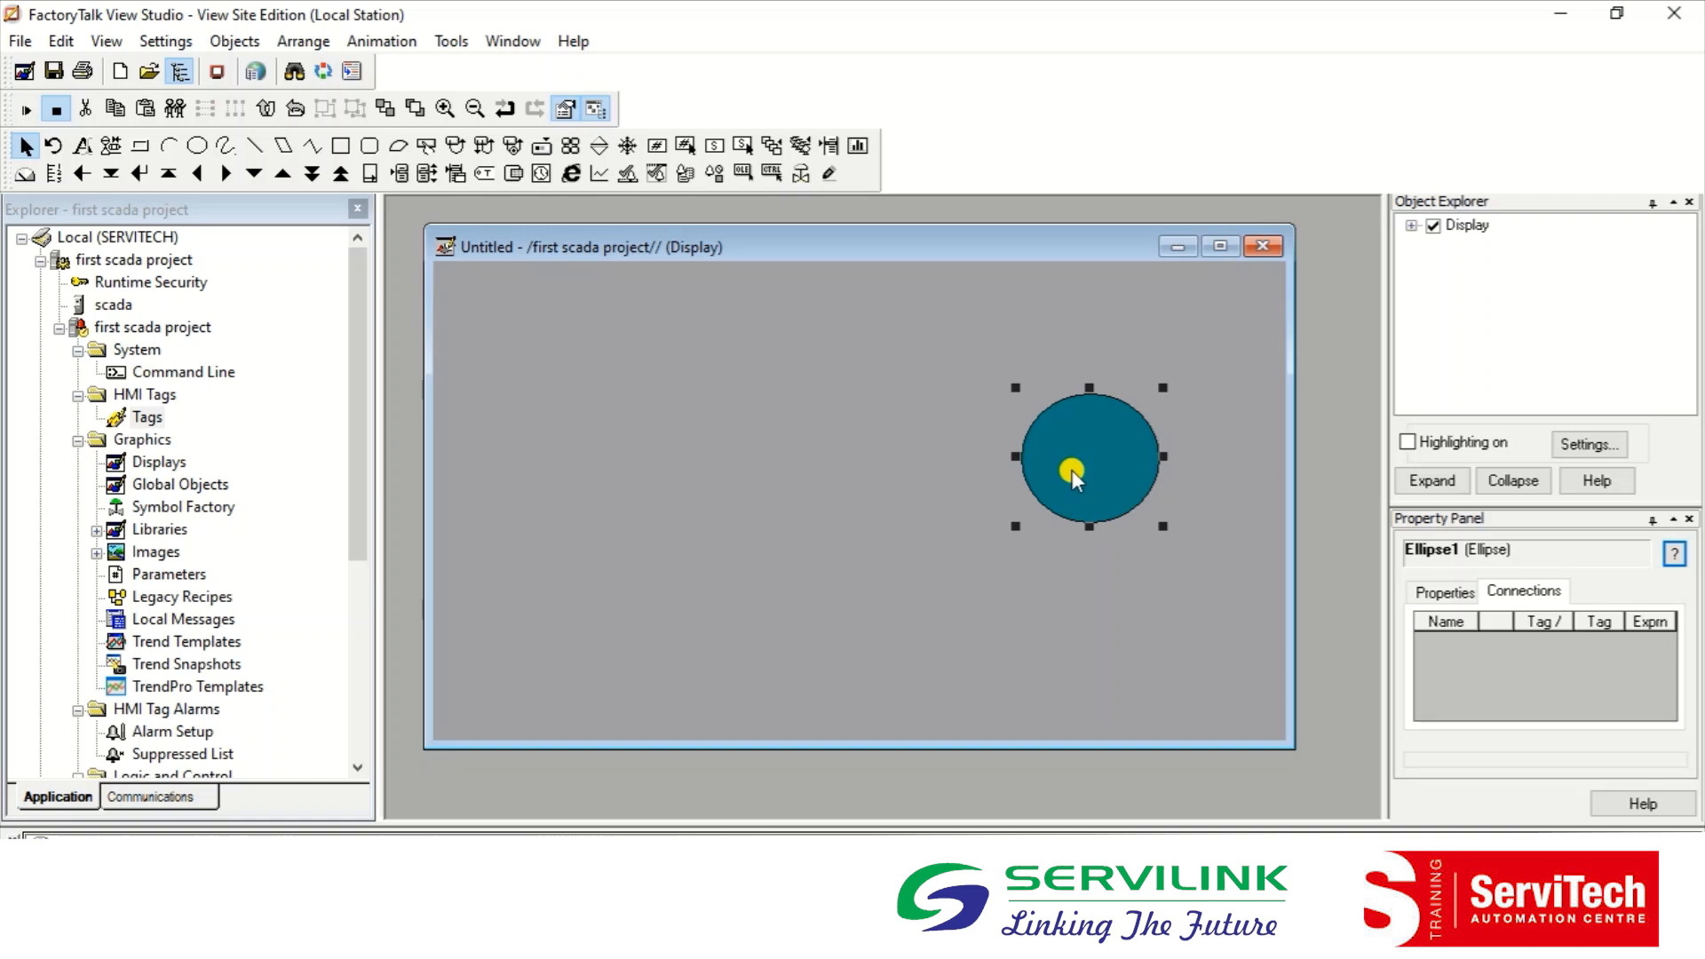
# Step: Switch to RSLogix 500 and maximize its window to show the full ladder program
pyautogui.click(924, 940)
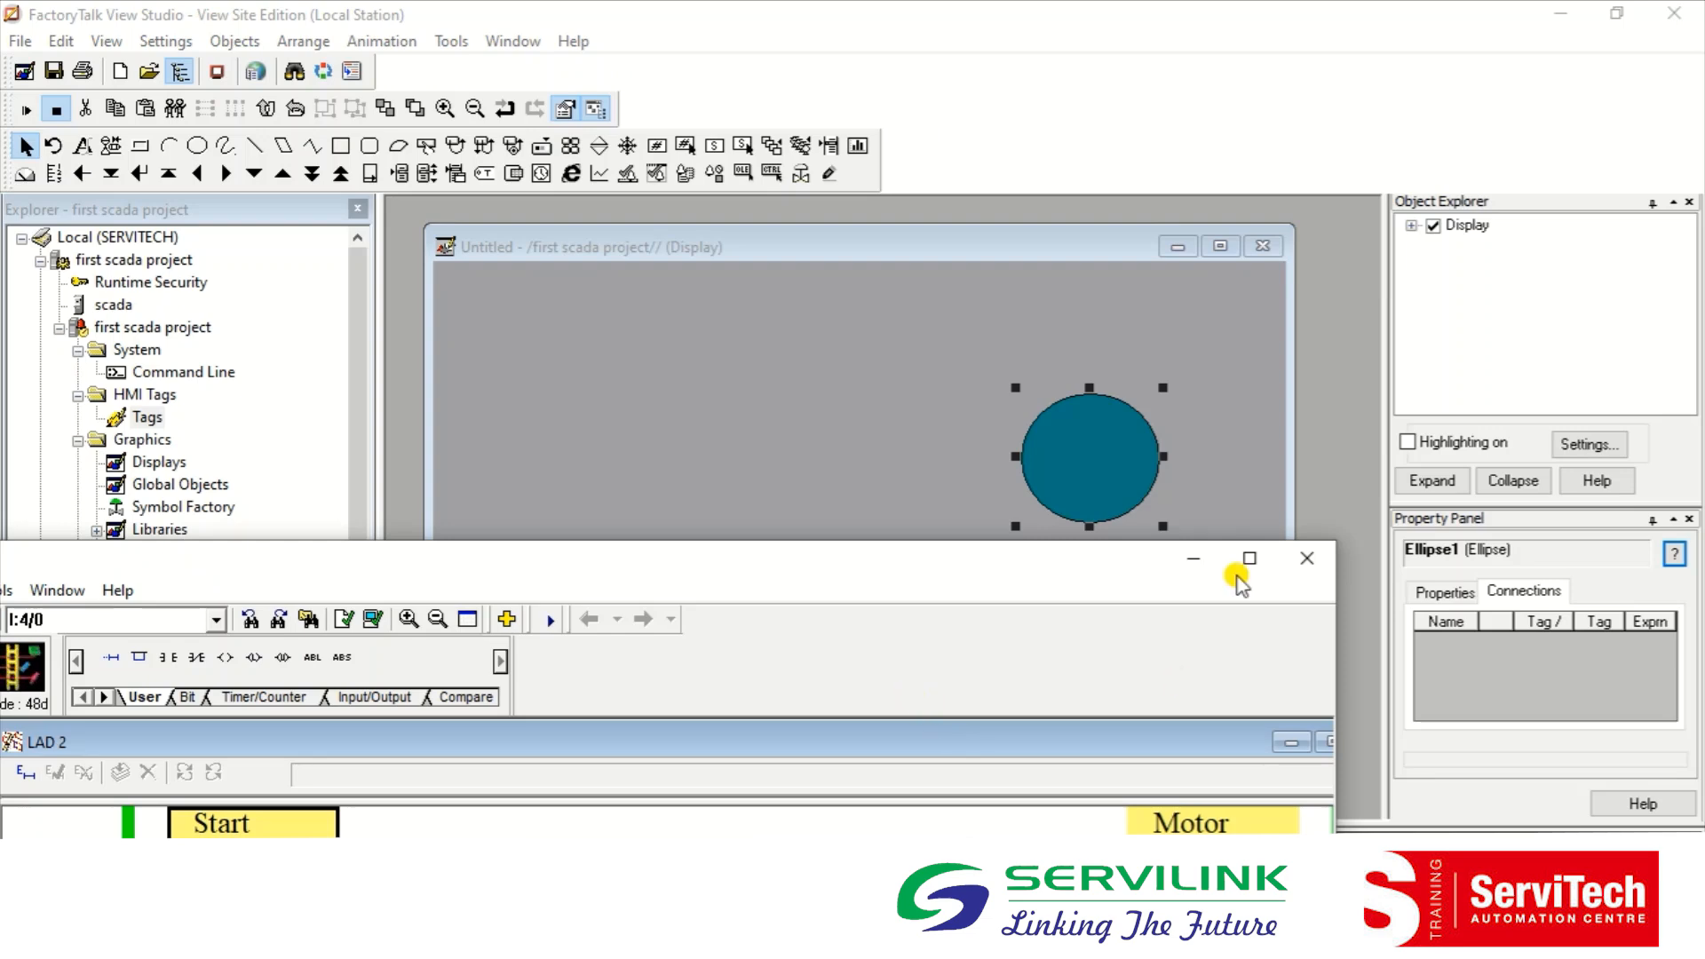
pyautogui.moveTo(1042, 556); pyautogui.dragTo(1270, 440)
pyautogui.click(1476, 441)
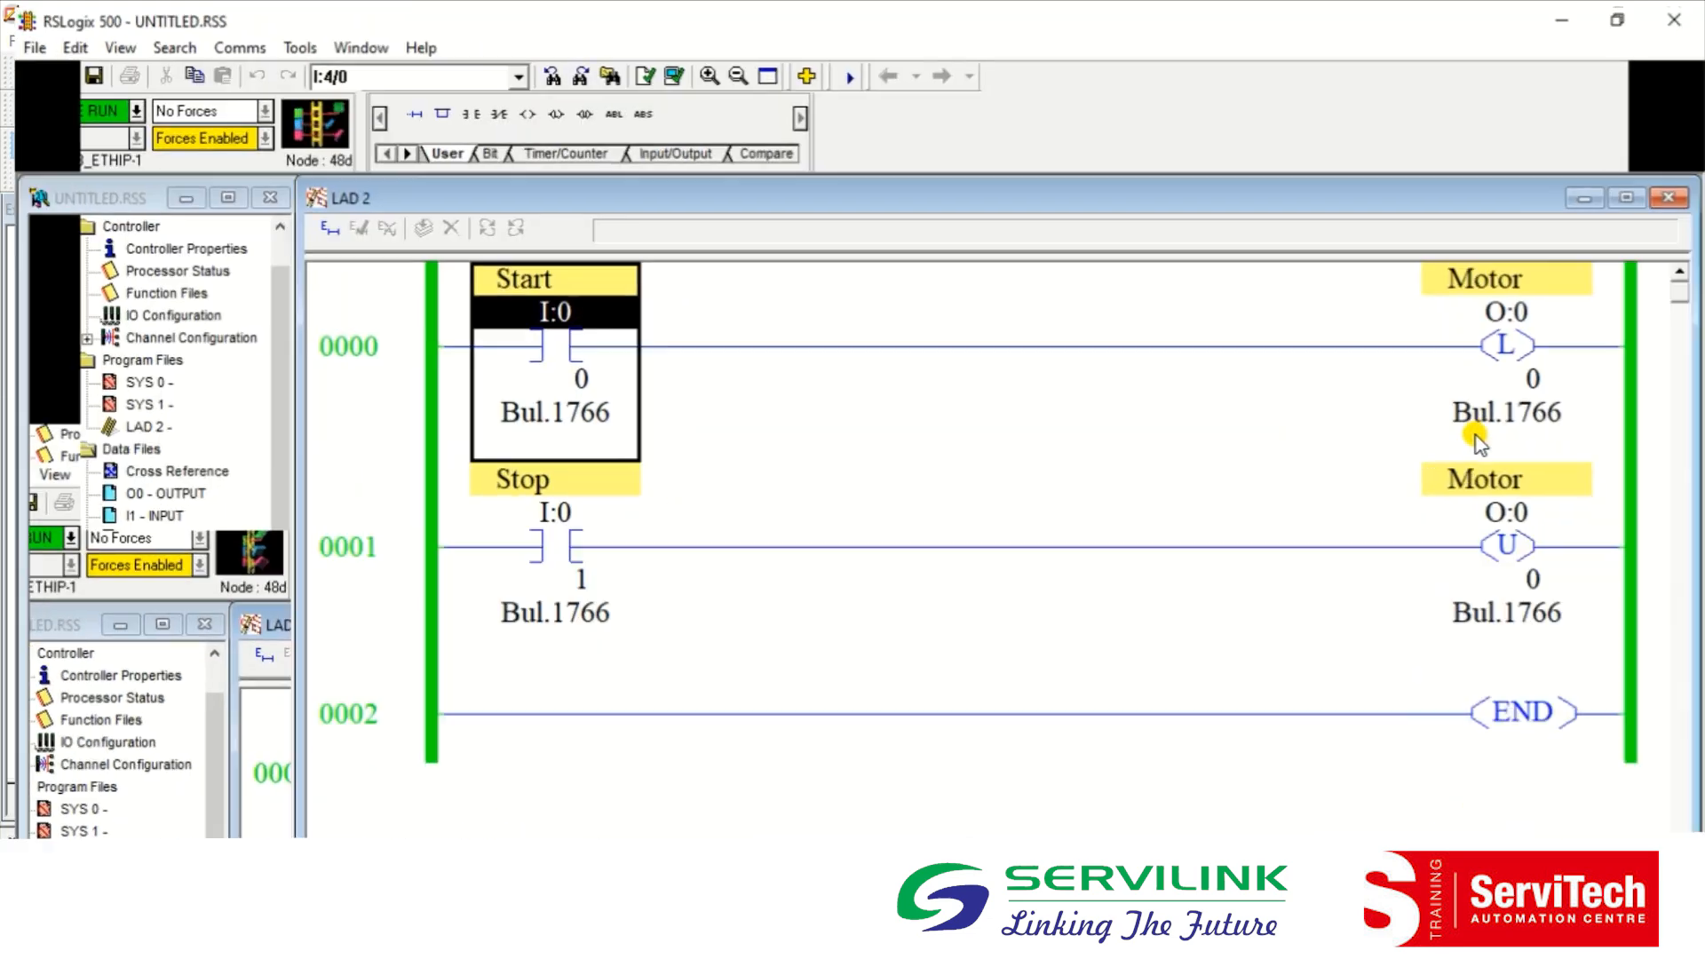
# Step: Examine the Start and Stop contacts and the Motor latch and unlatch outputs in rungs 0000 and 0001
pyautogui.click(354, 620)
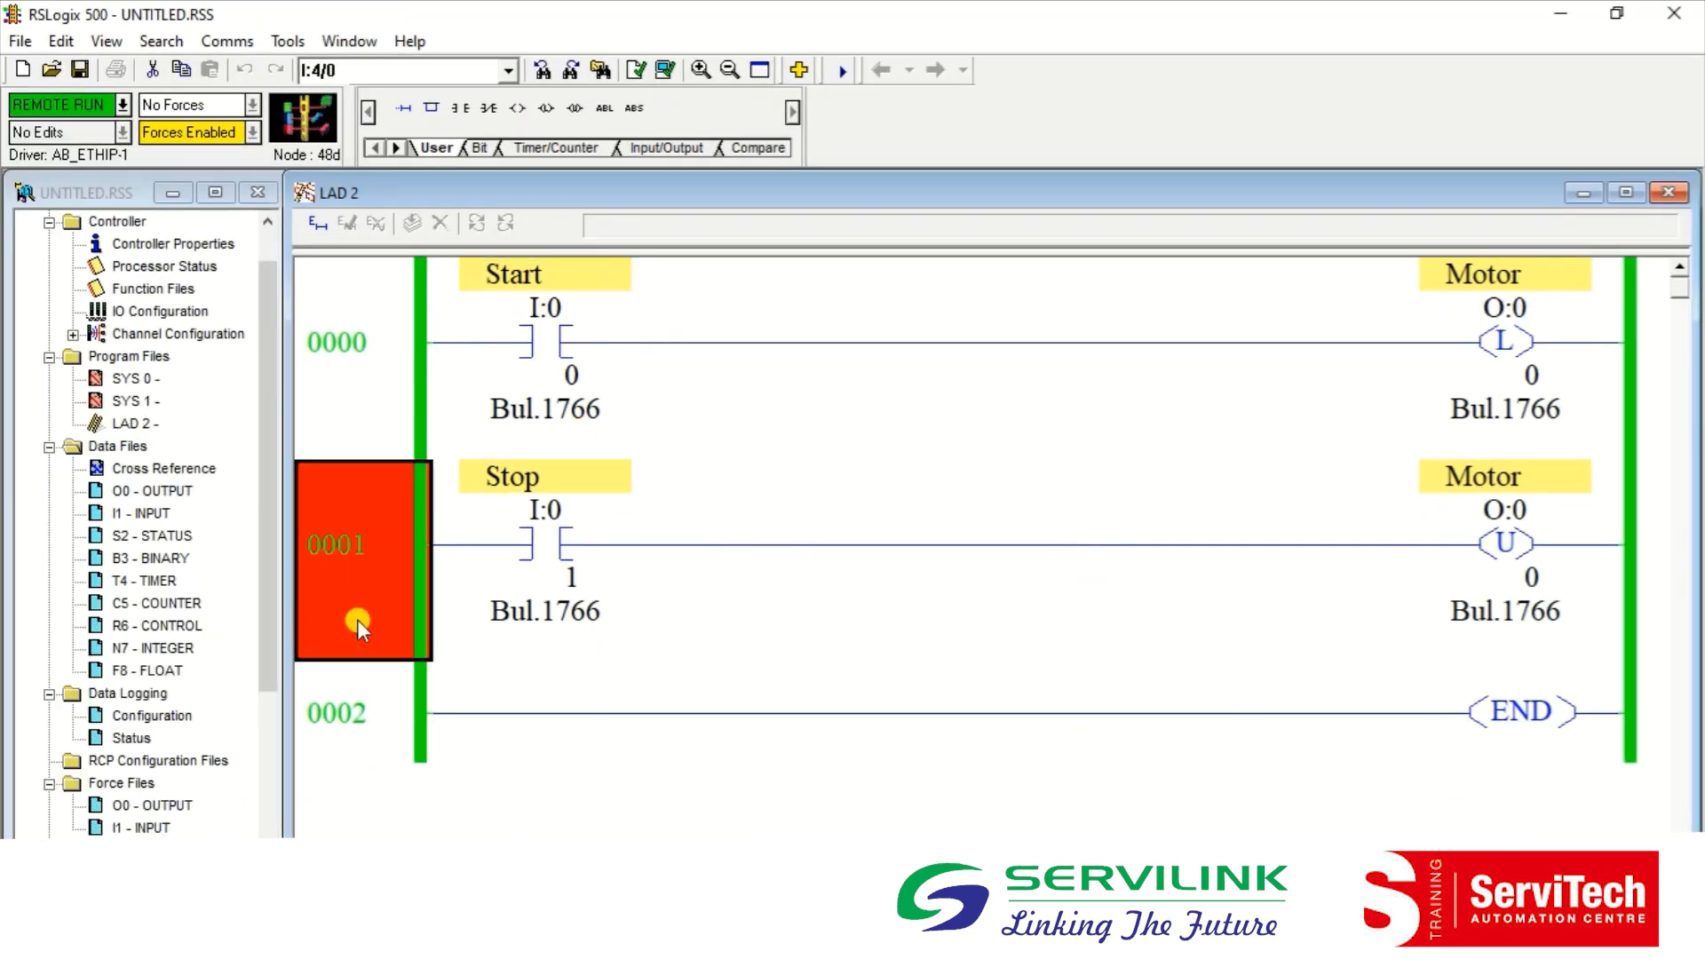
pyautogui.click(538, 371)
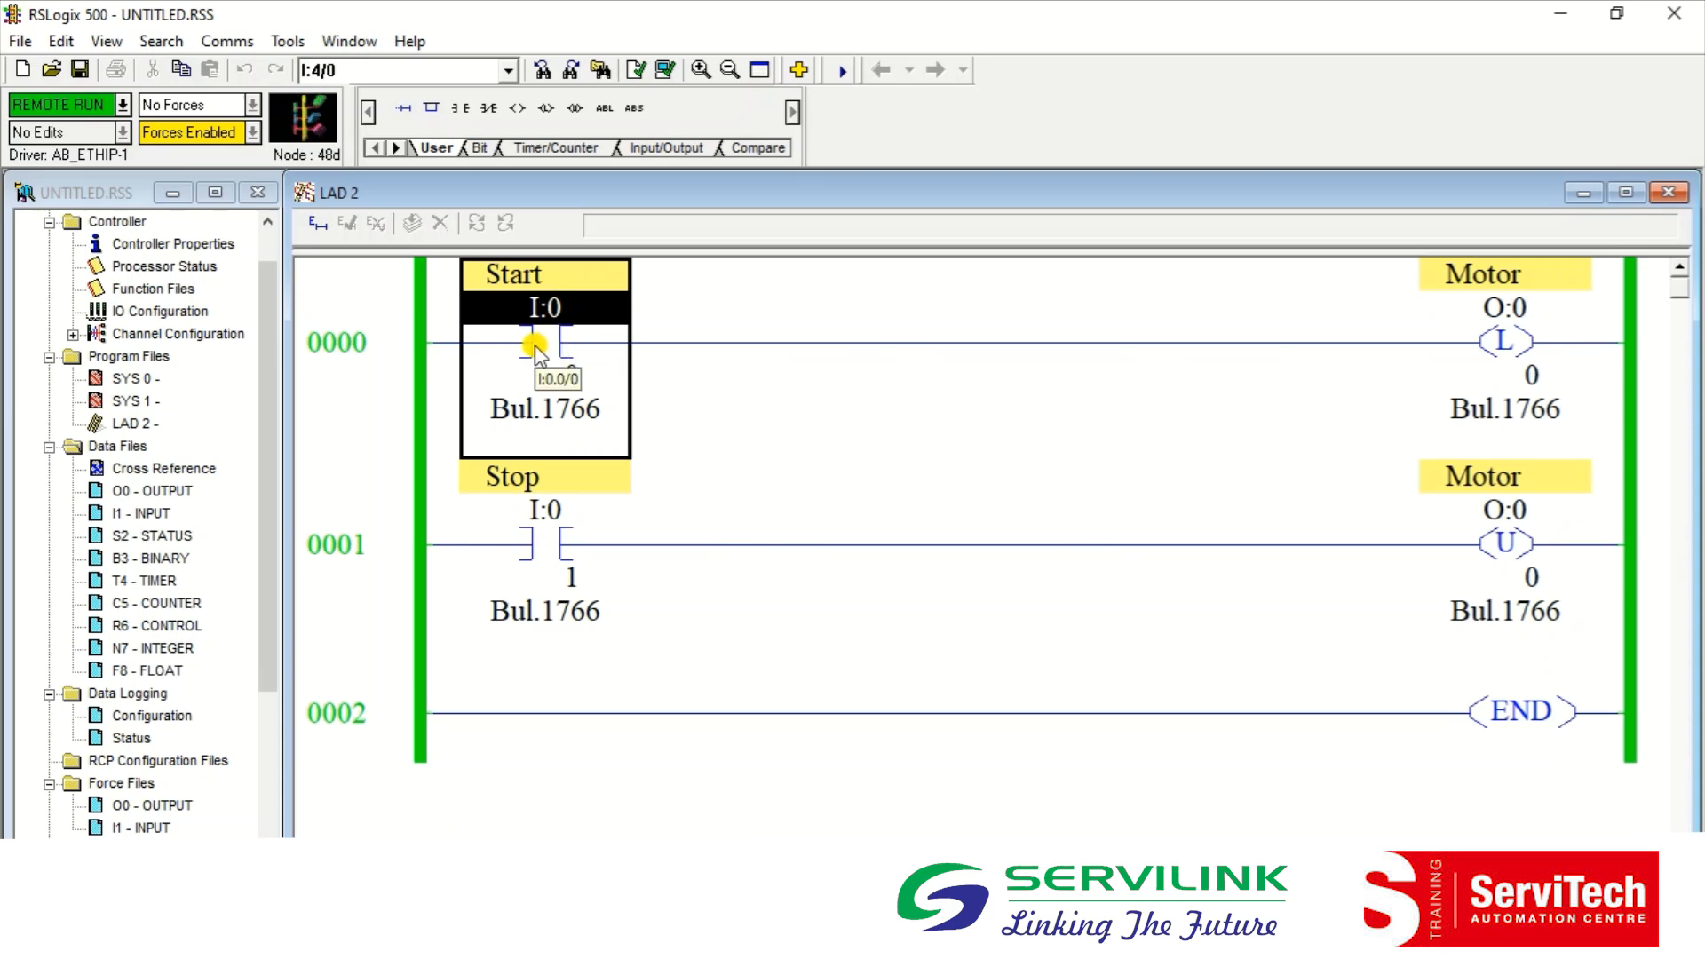
pyautogui.click(537, 568)
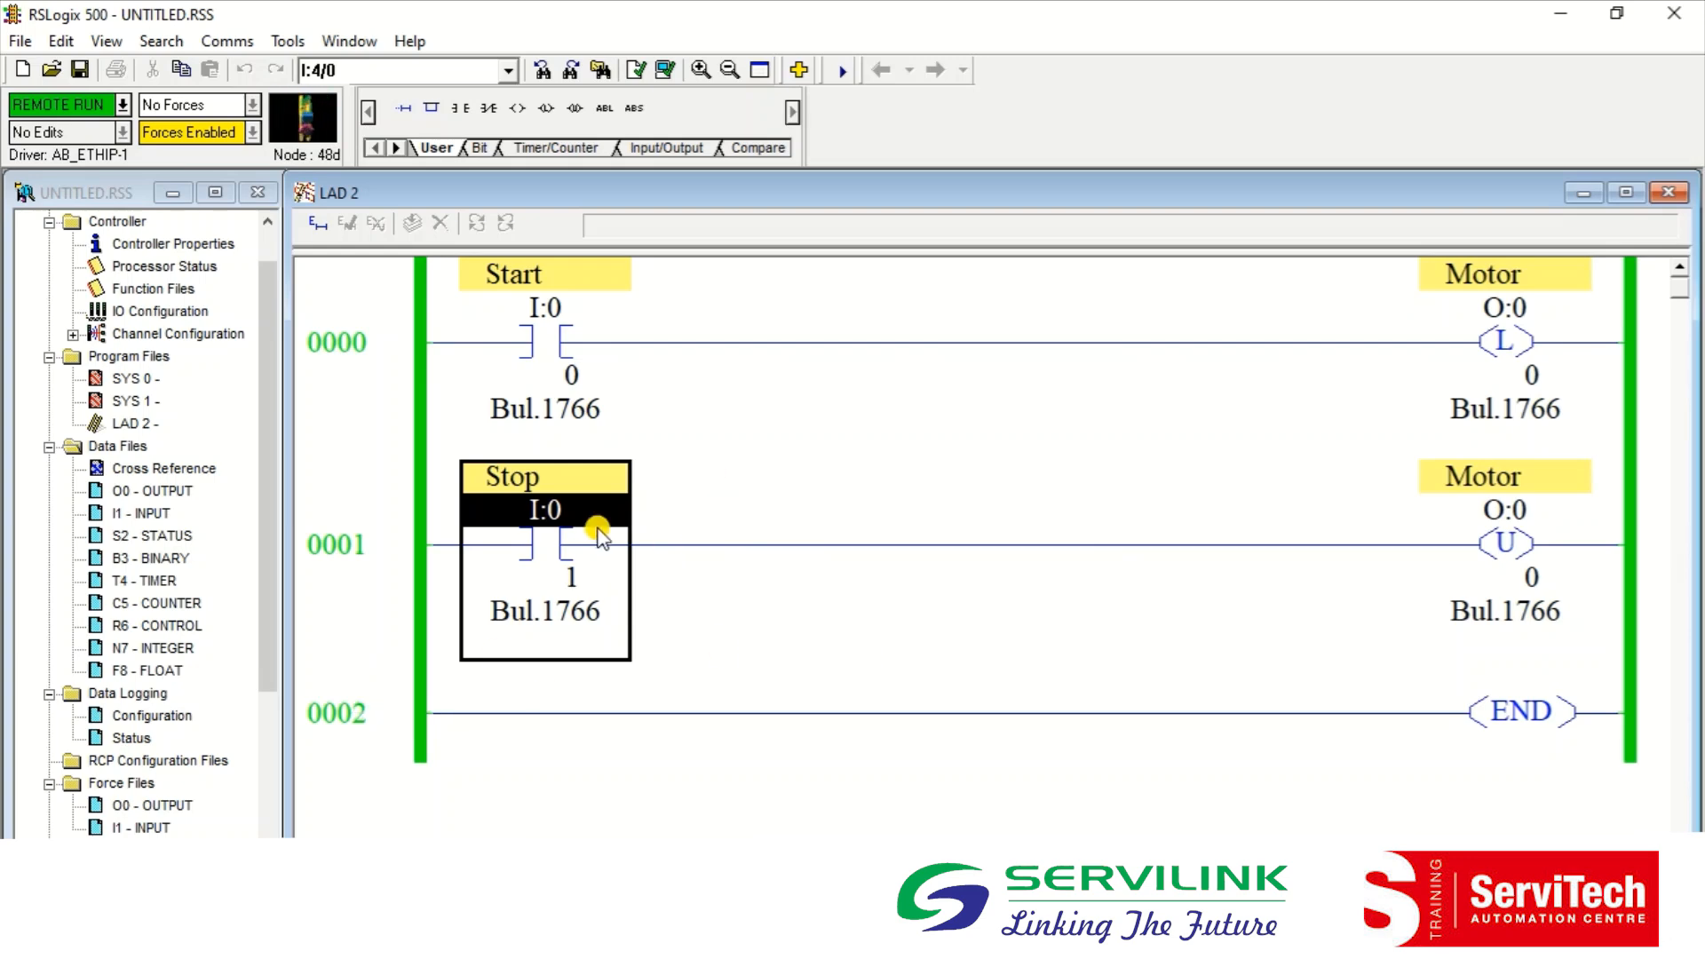
pyautogui.click(1492, 355)
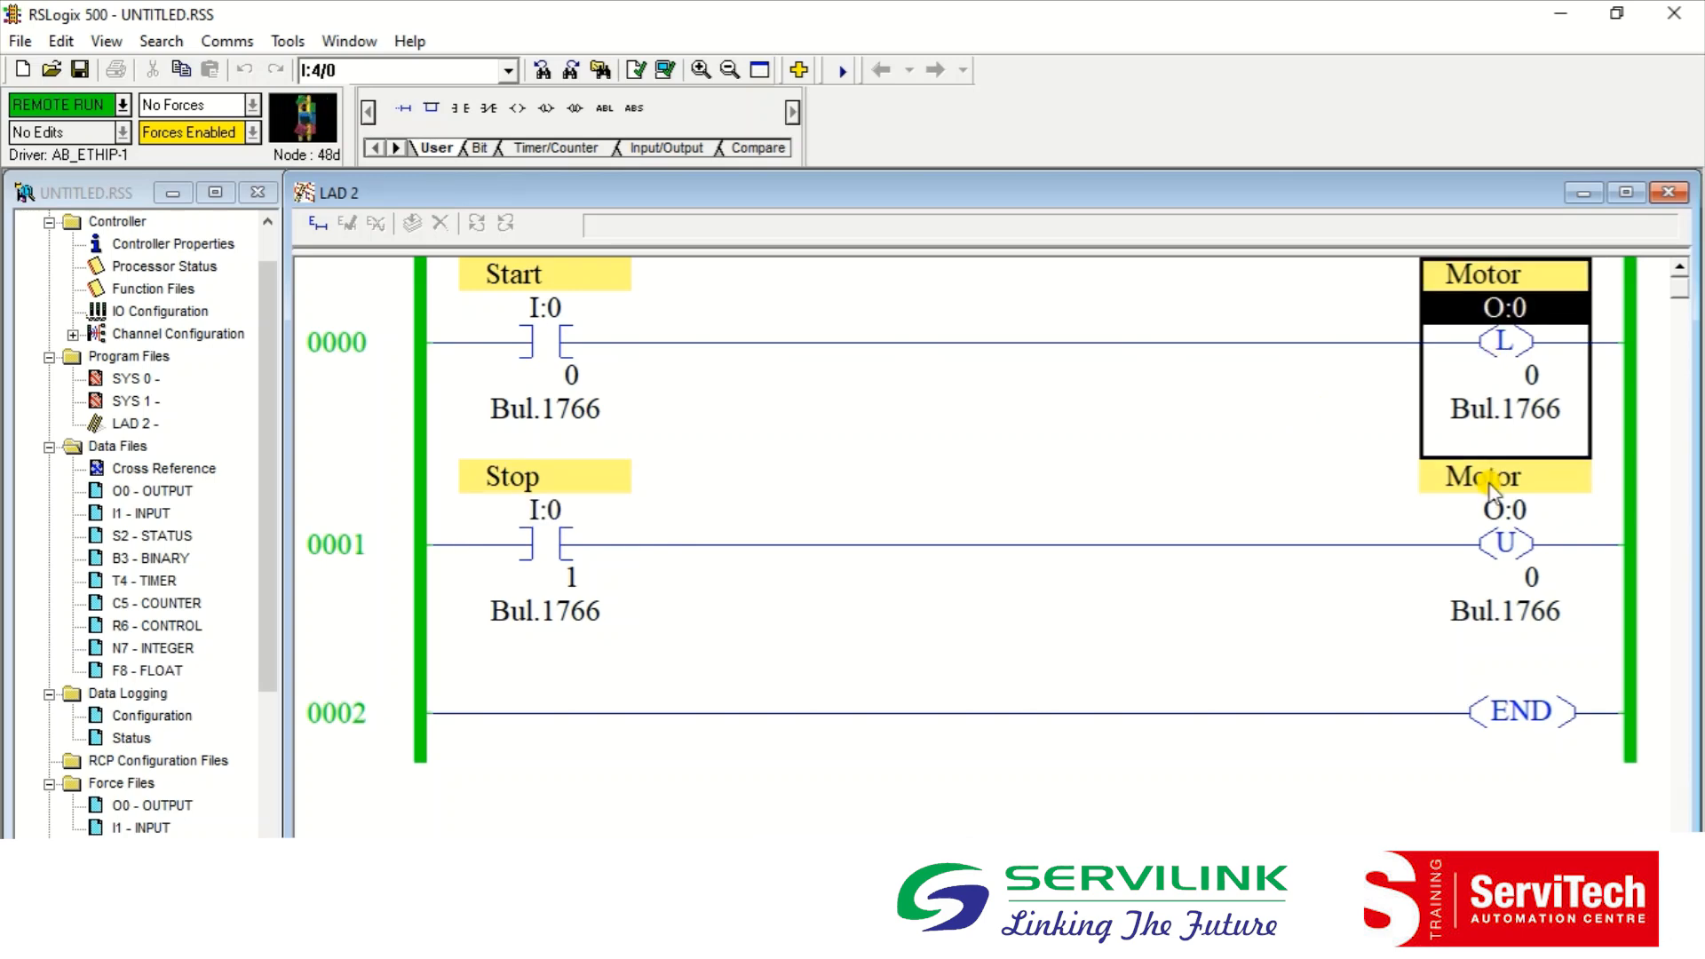
pyautogui.click(1489, 497)
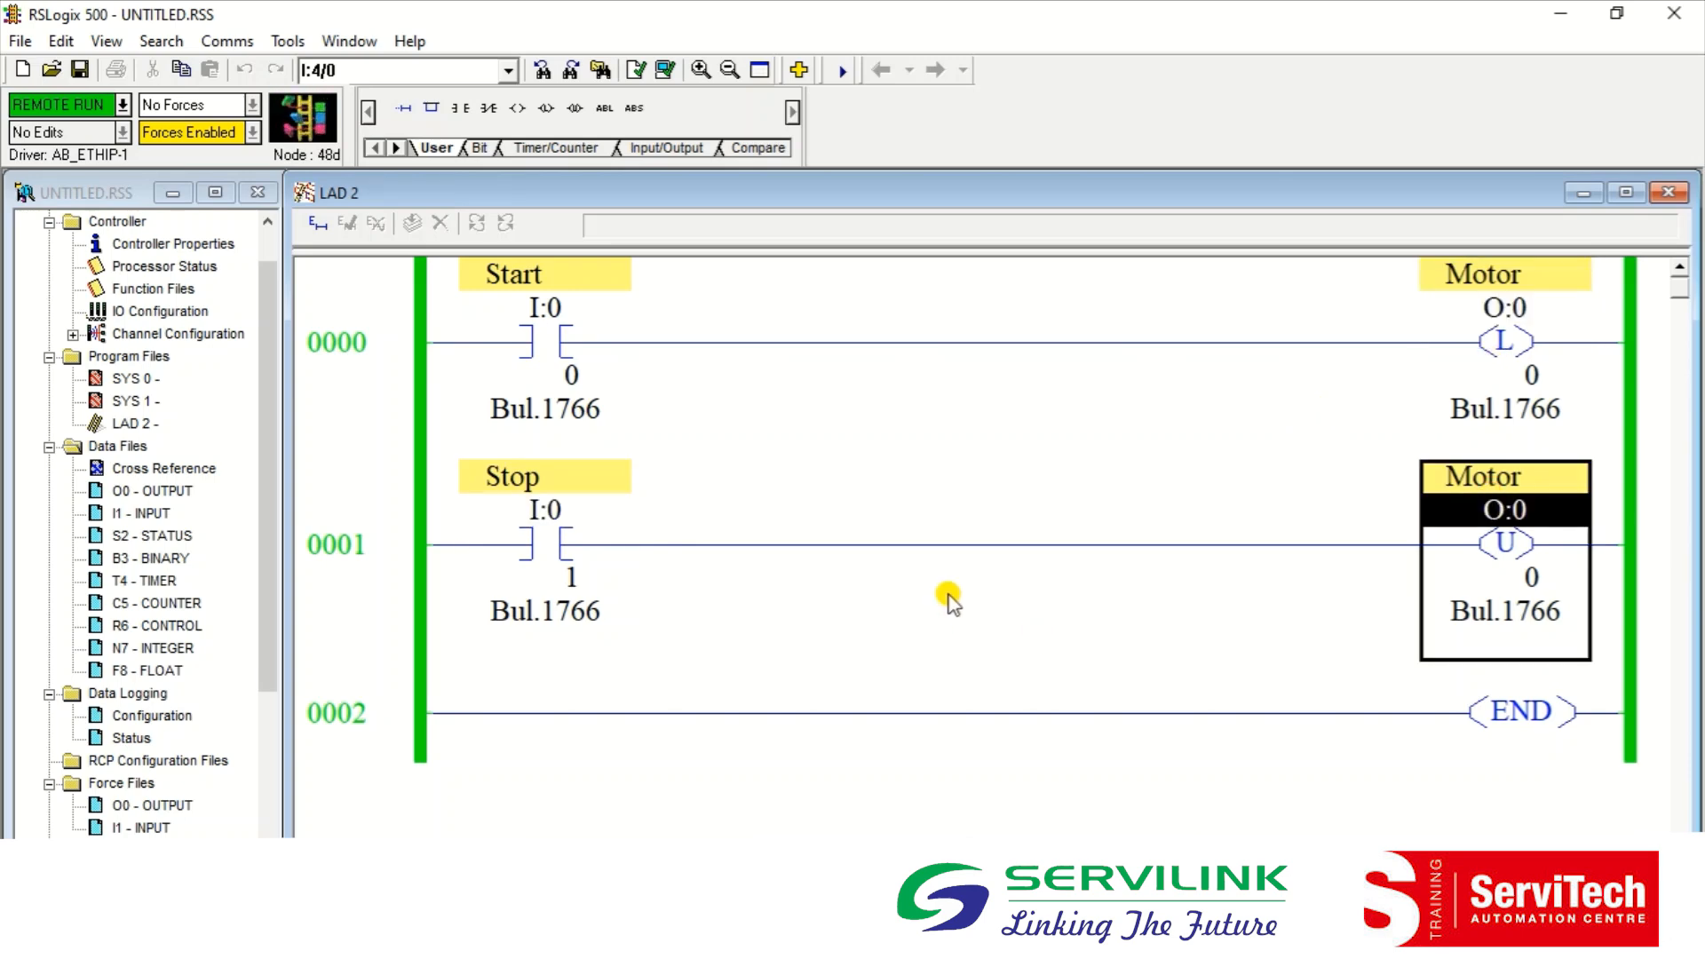
pyautogui.click(541, 320)
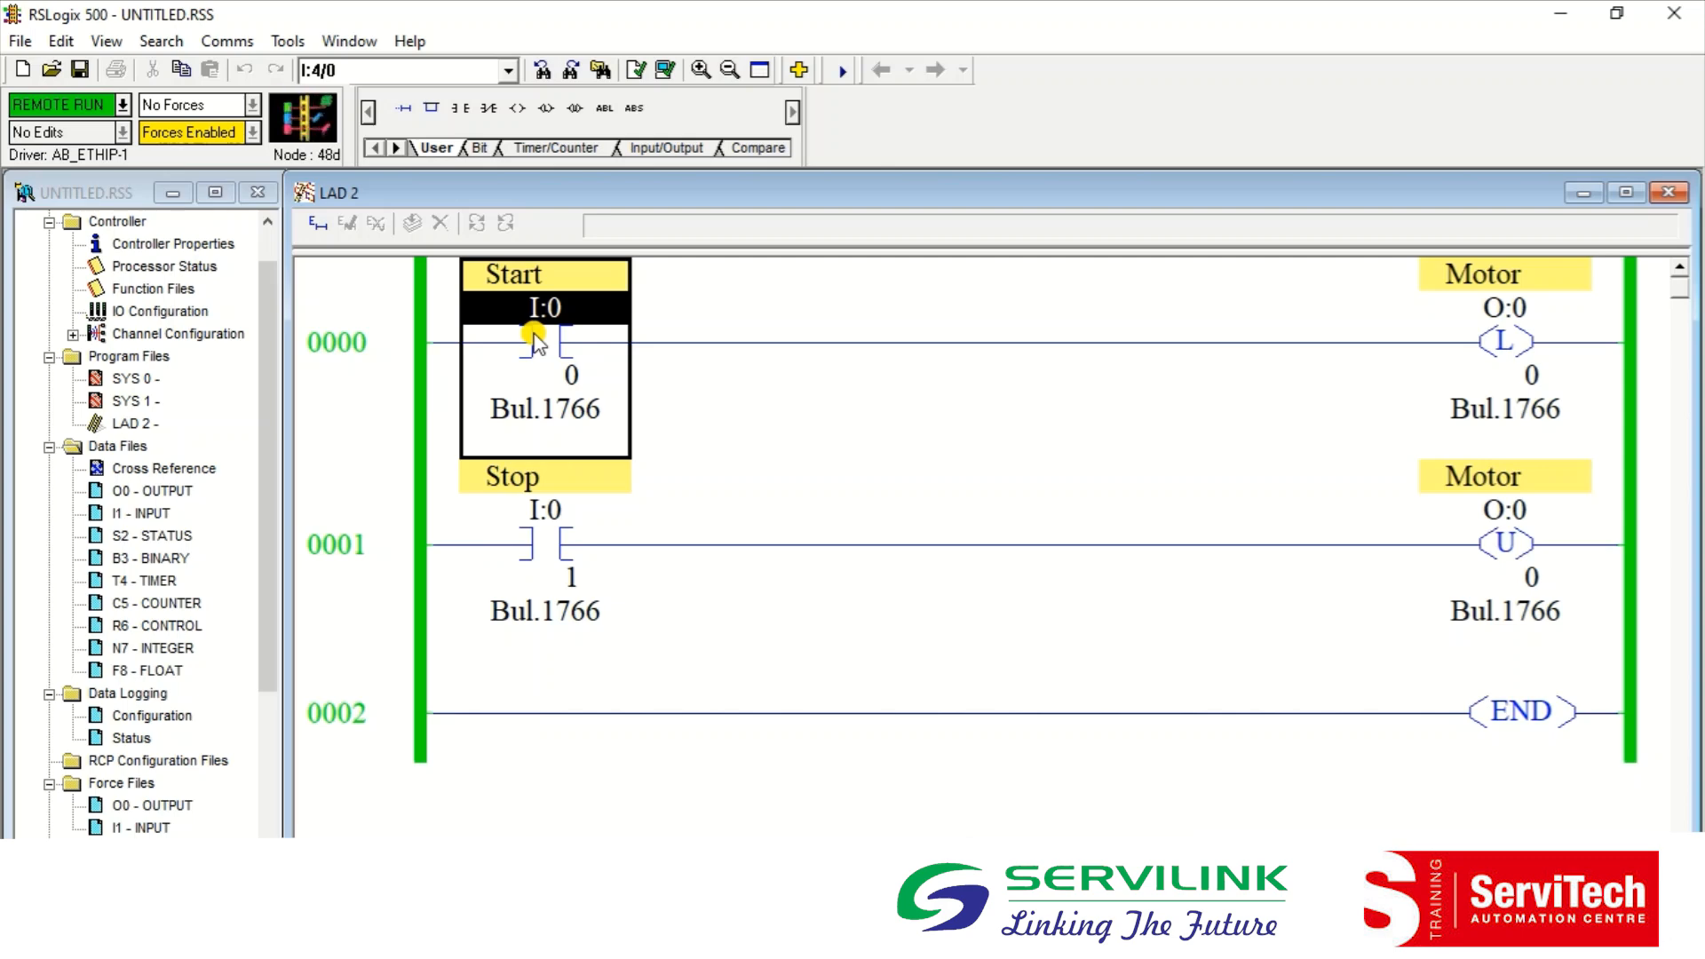
# Step: Go offline and add a parallel branch around the Start contact in rung 0000
pyautogui.click(123, 105)
pyautogui.click(53, 133)
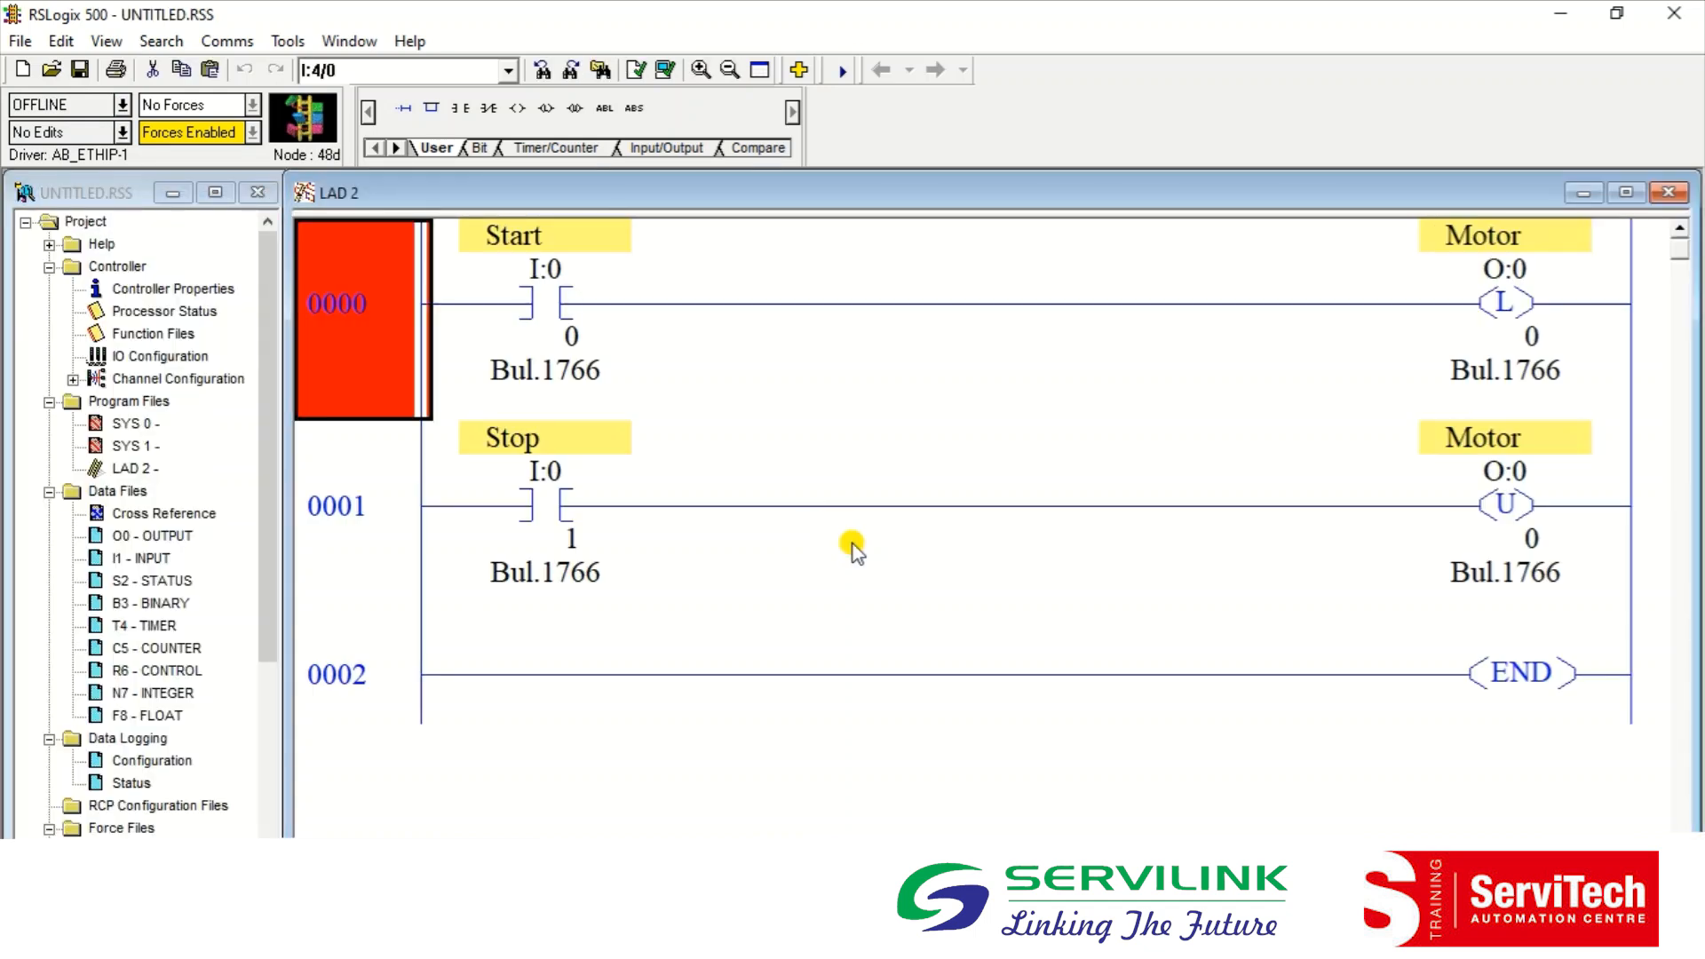
pyautogui.click(546, 321)
pyautogui.click(430, 108)
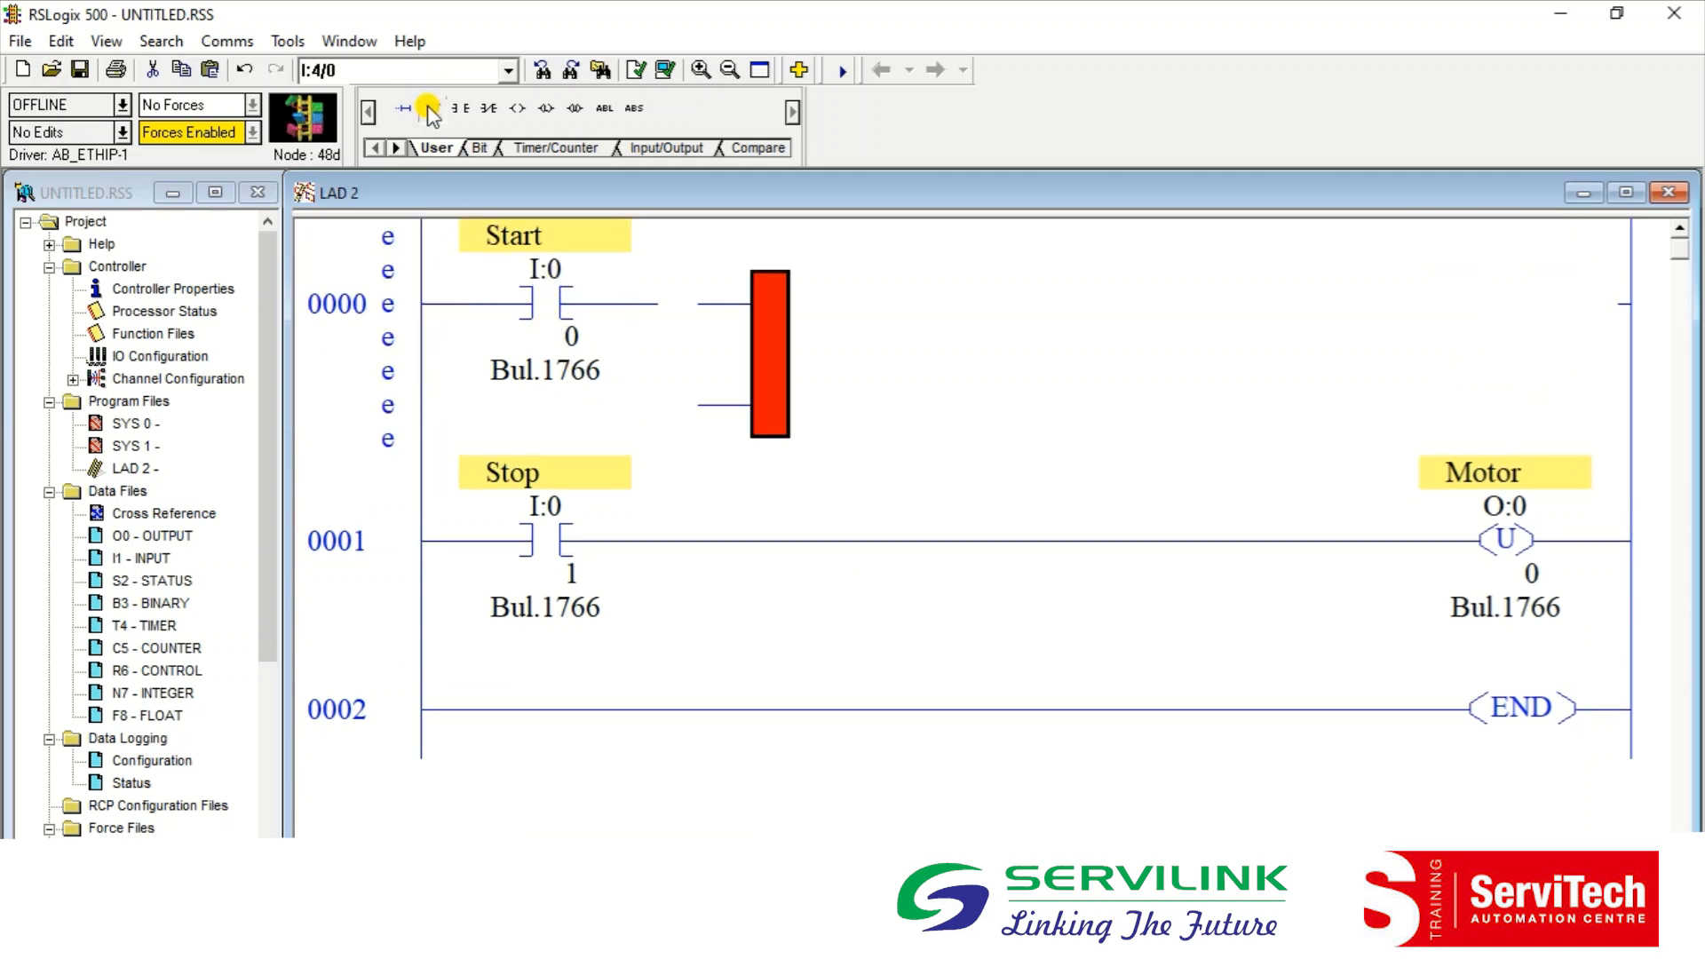
pyautogui.moveTo(746, 293); pyautogui.dragTo(450, 305)
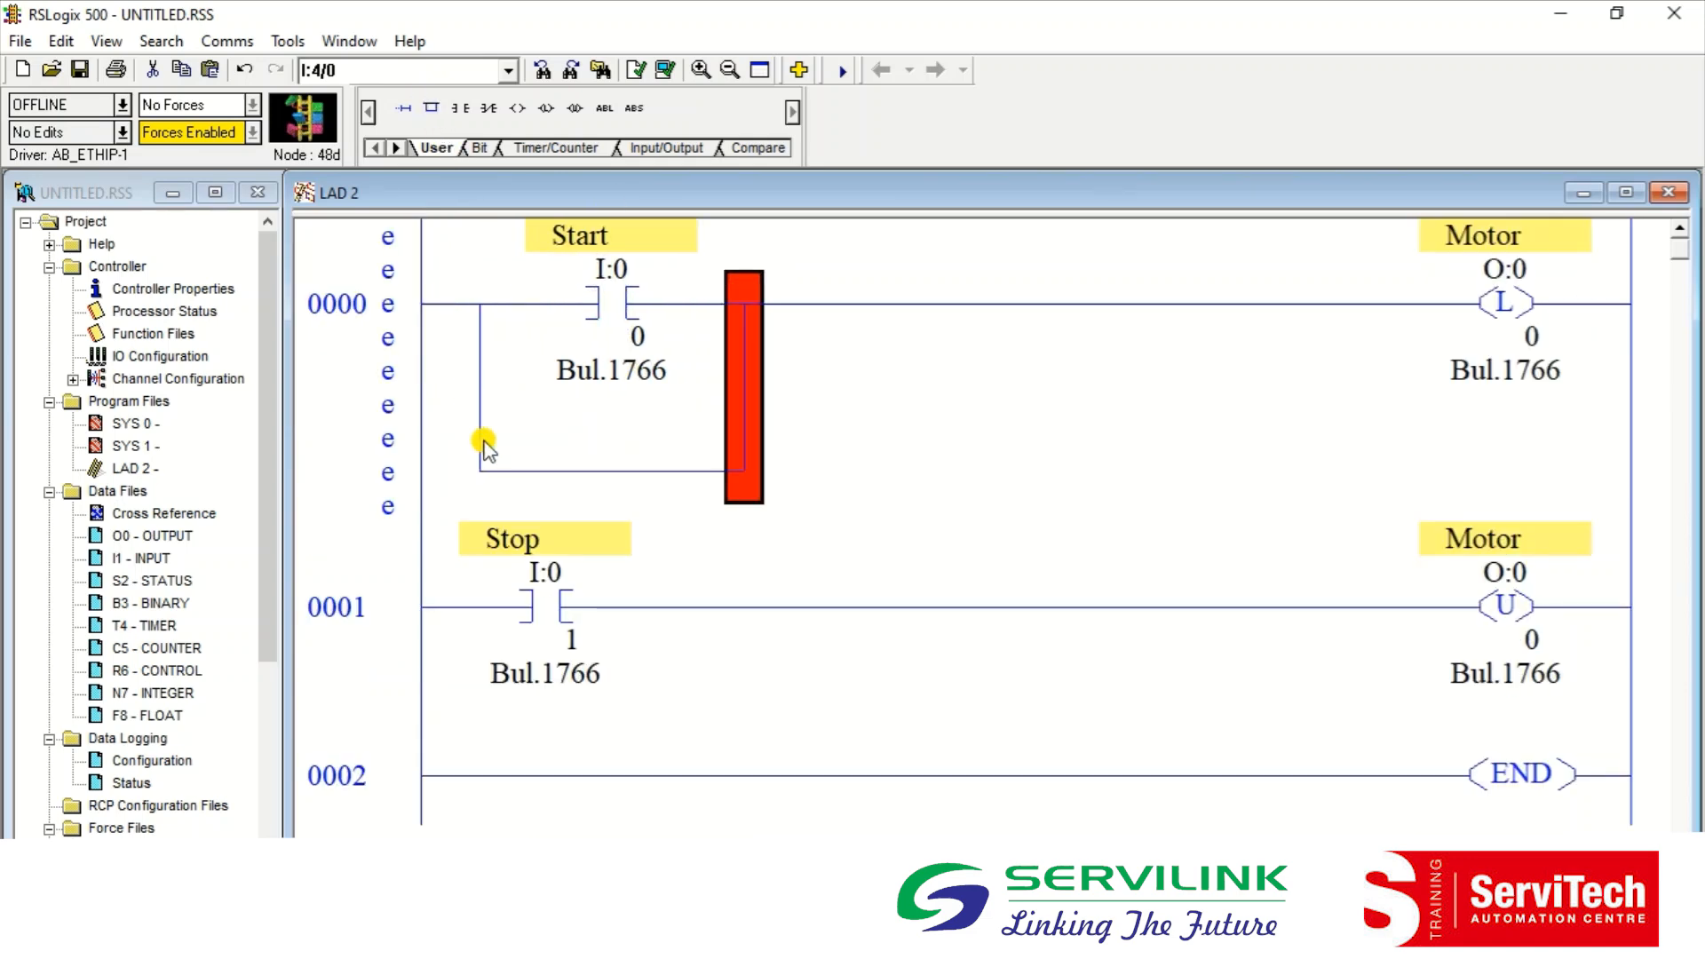
# Step: Insert a normally open contact in the branch below Start and address it to bit B3:0/0 from the binary data file
pyautogui.click(480, 461)
pyautogui.click(460, 108)
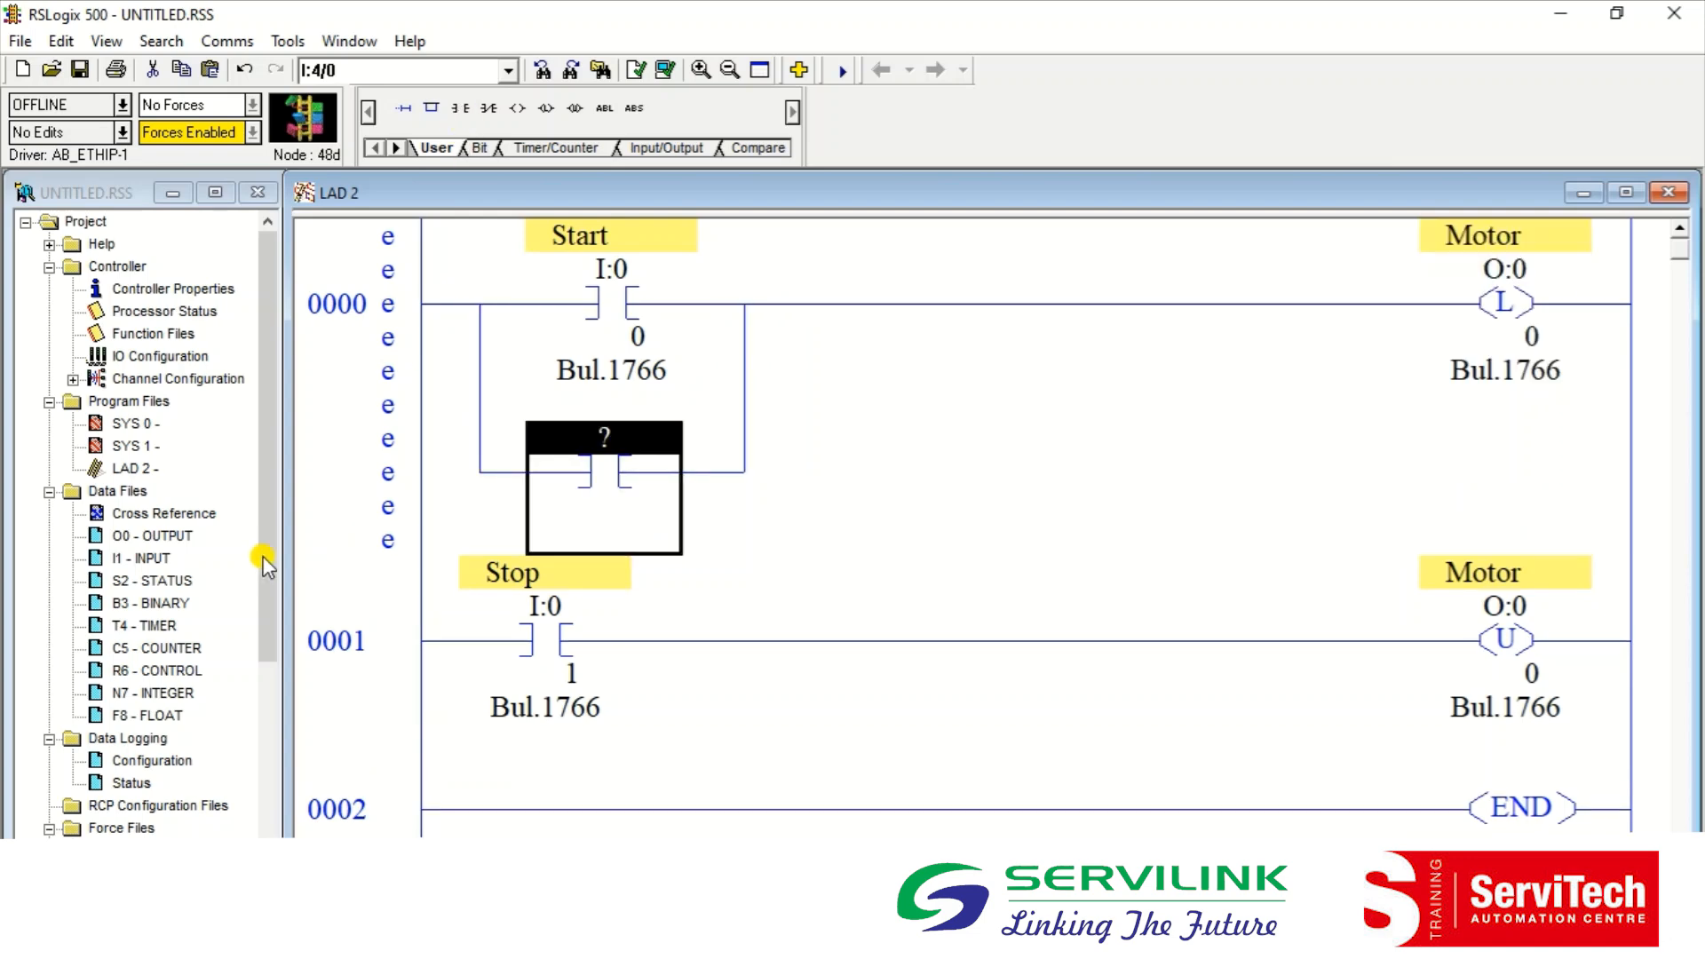
pyautogui.click(140, 604)
pyautogui.doubleClick(140, 604)
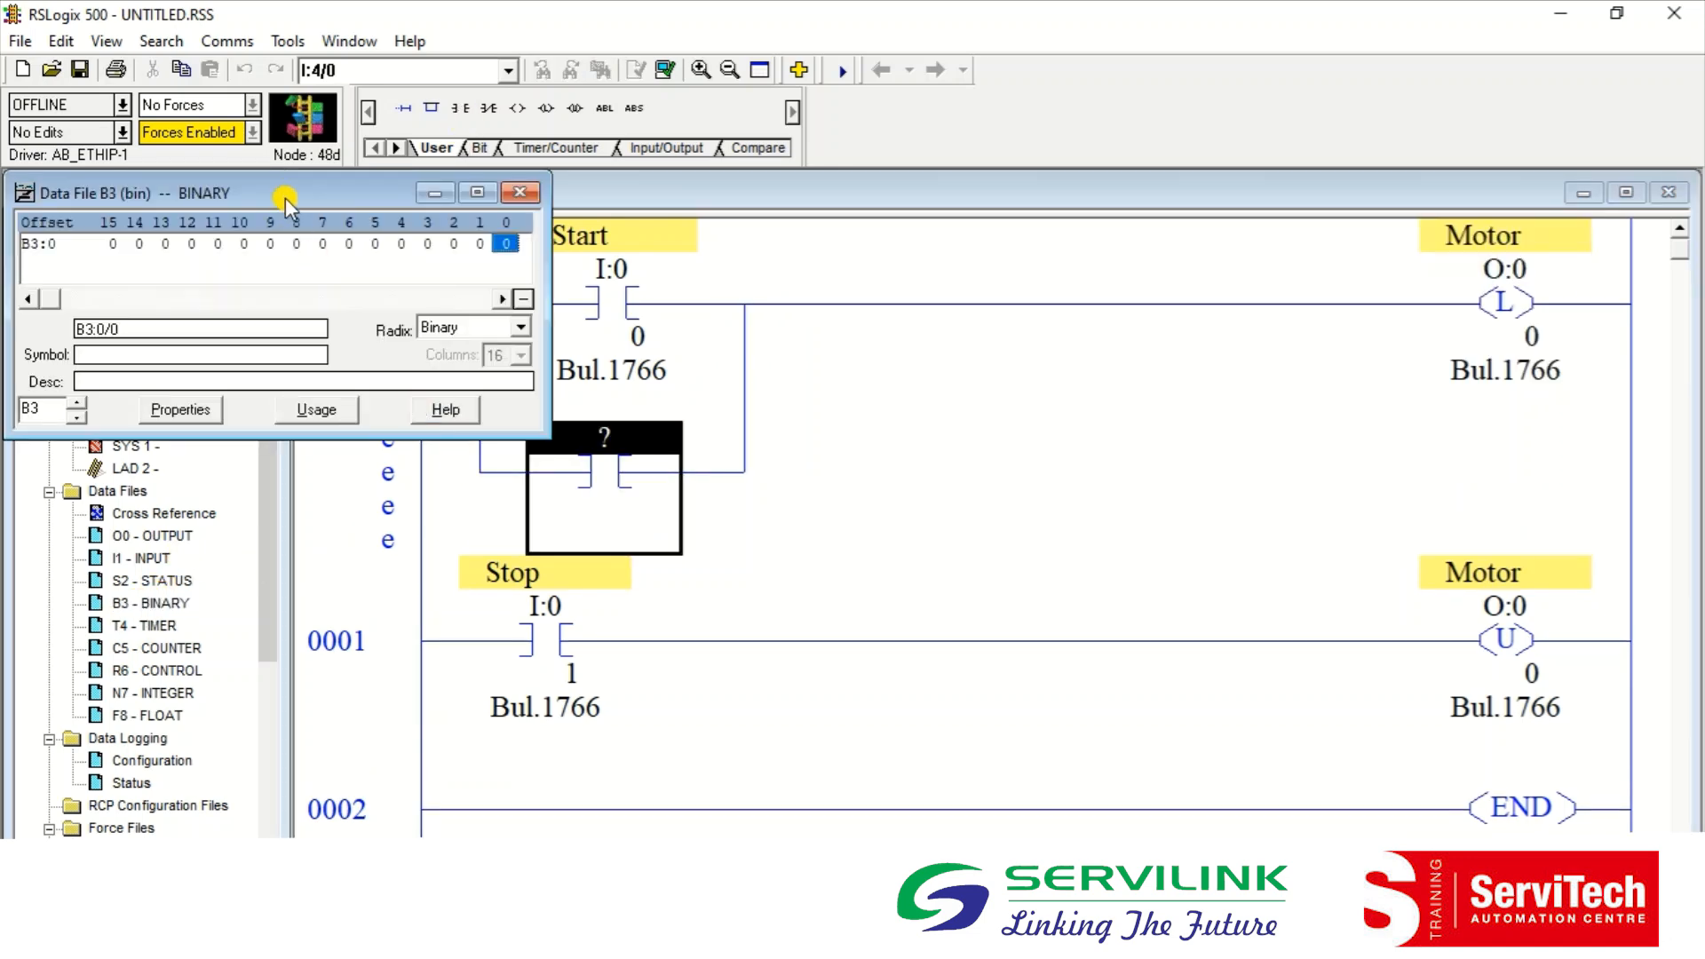
pyautogui.moveTo(283, 189); pyautogui.dragTo(186, 499)
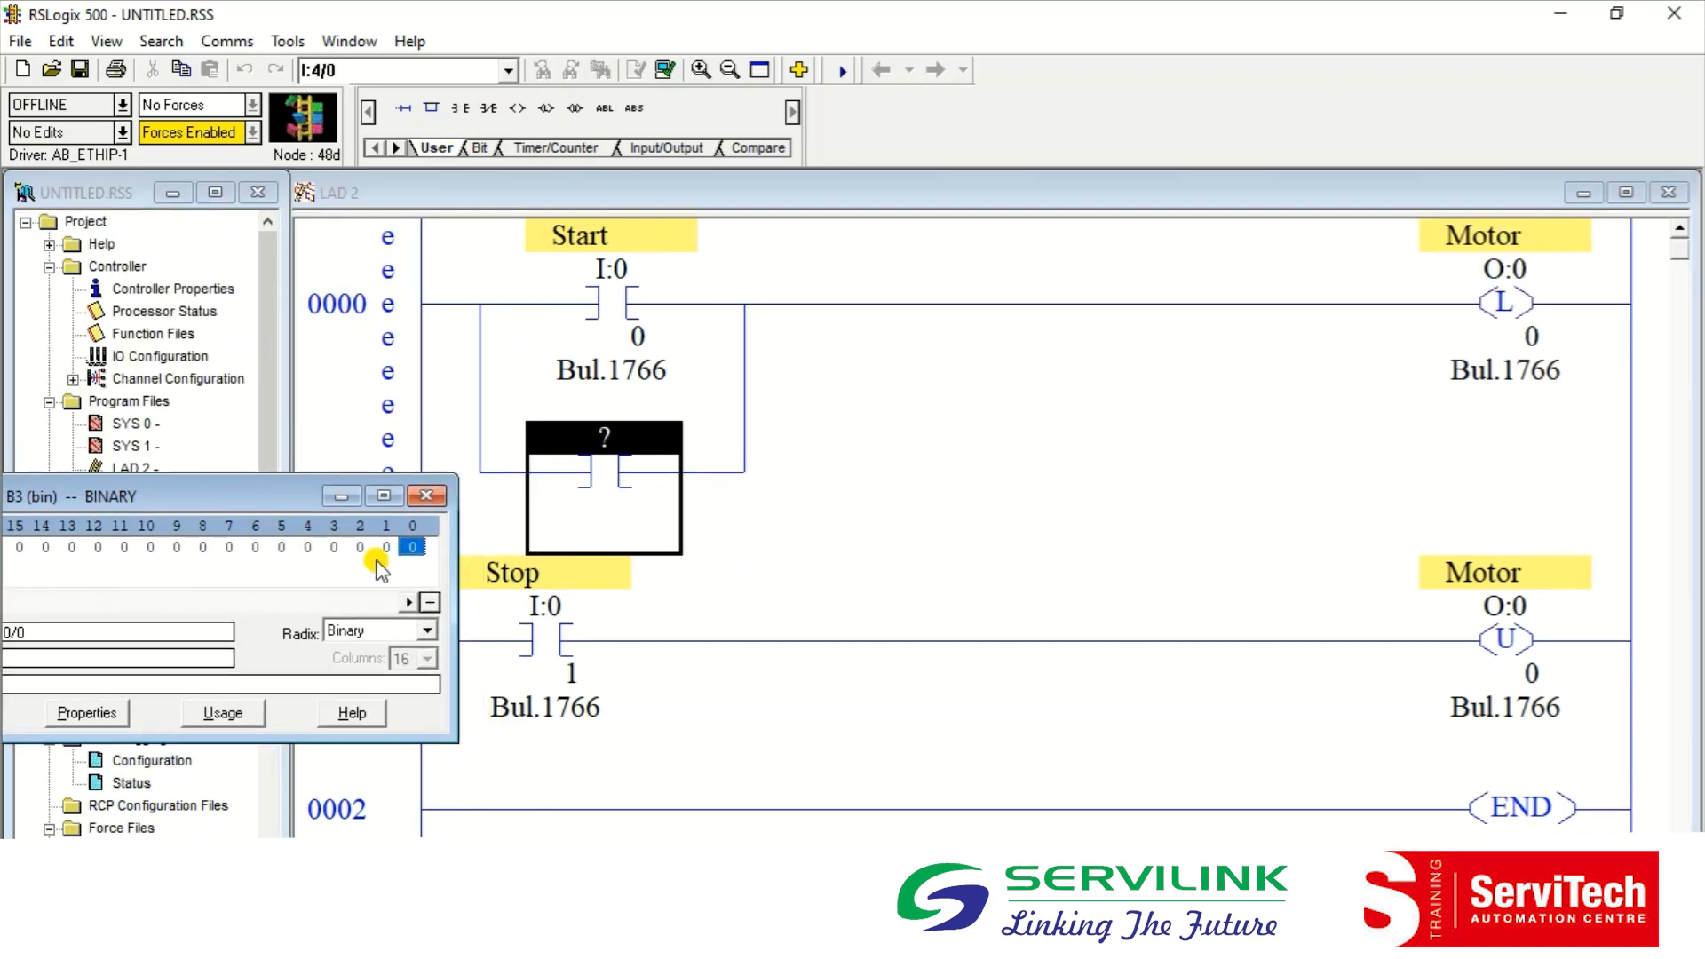
pyautogui.moveTo(412, 546); pyautogui.dragTo(599, 495)
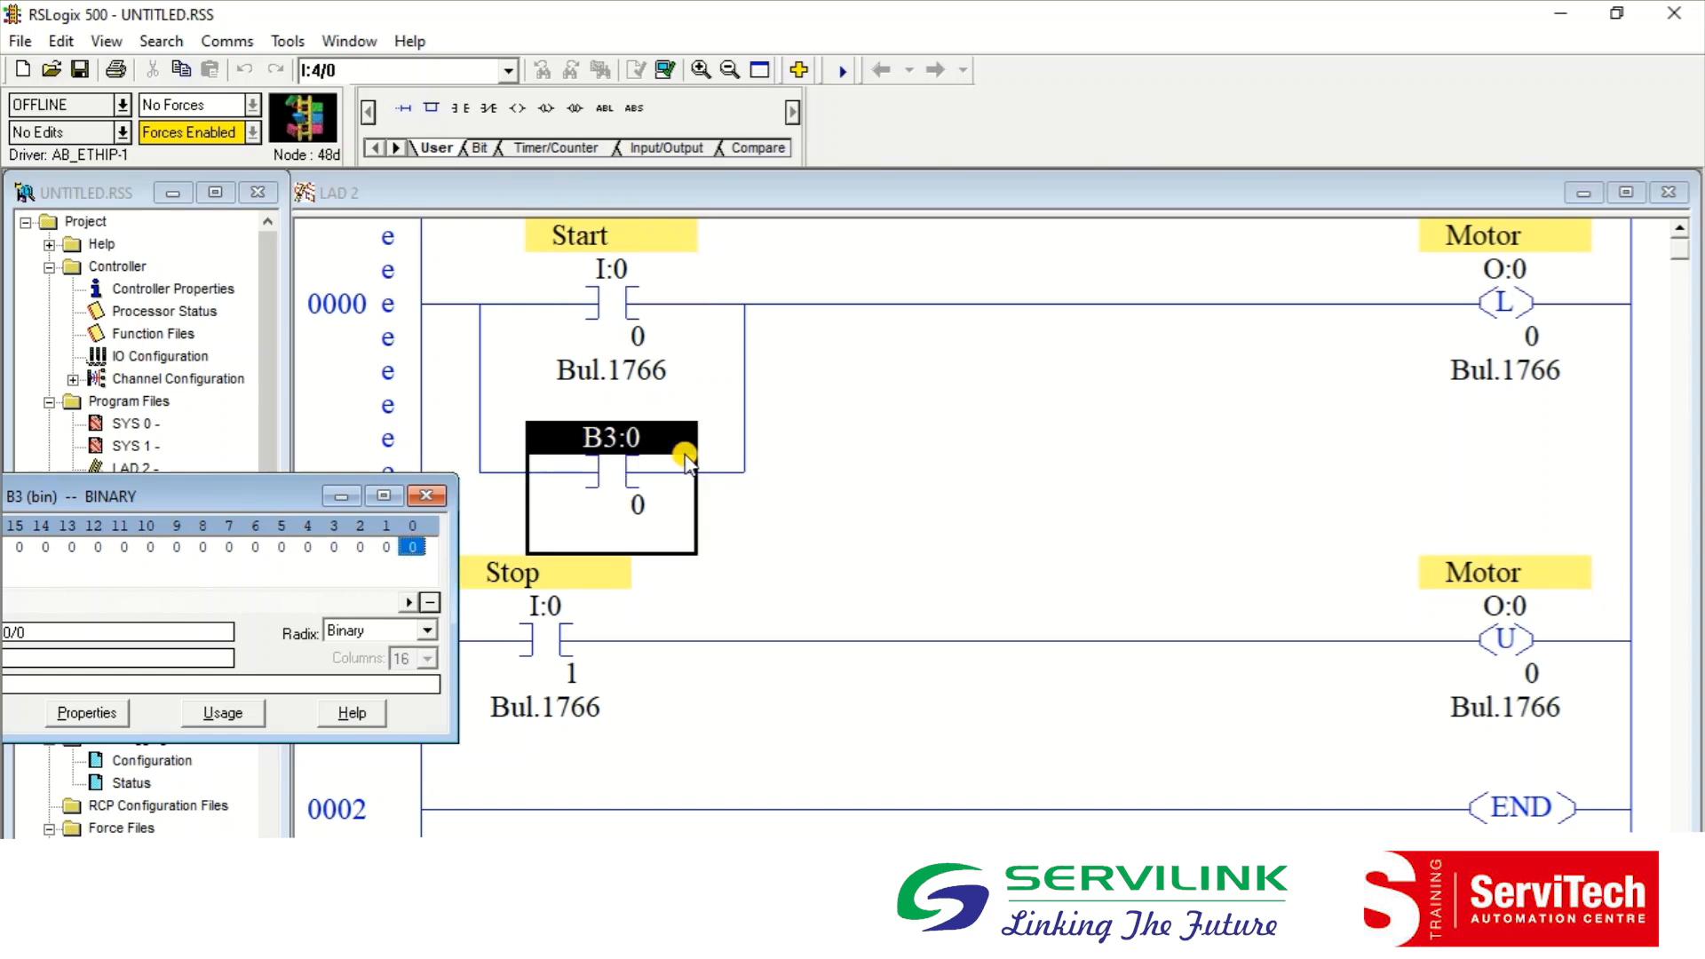
# Step: Add a parallel branch around the Stop contact in rung 0001 with a normally open contact addressed to B3:0/1
pyautogui.moveTo(279, 494); pyautogui.dragTo(327, 285)
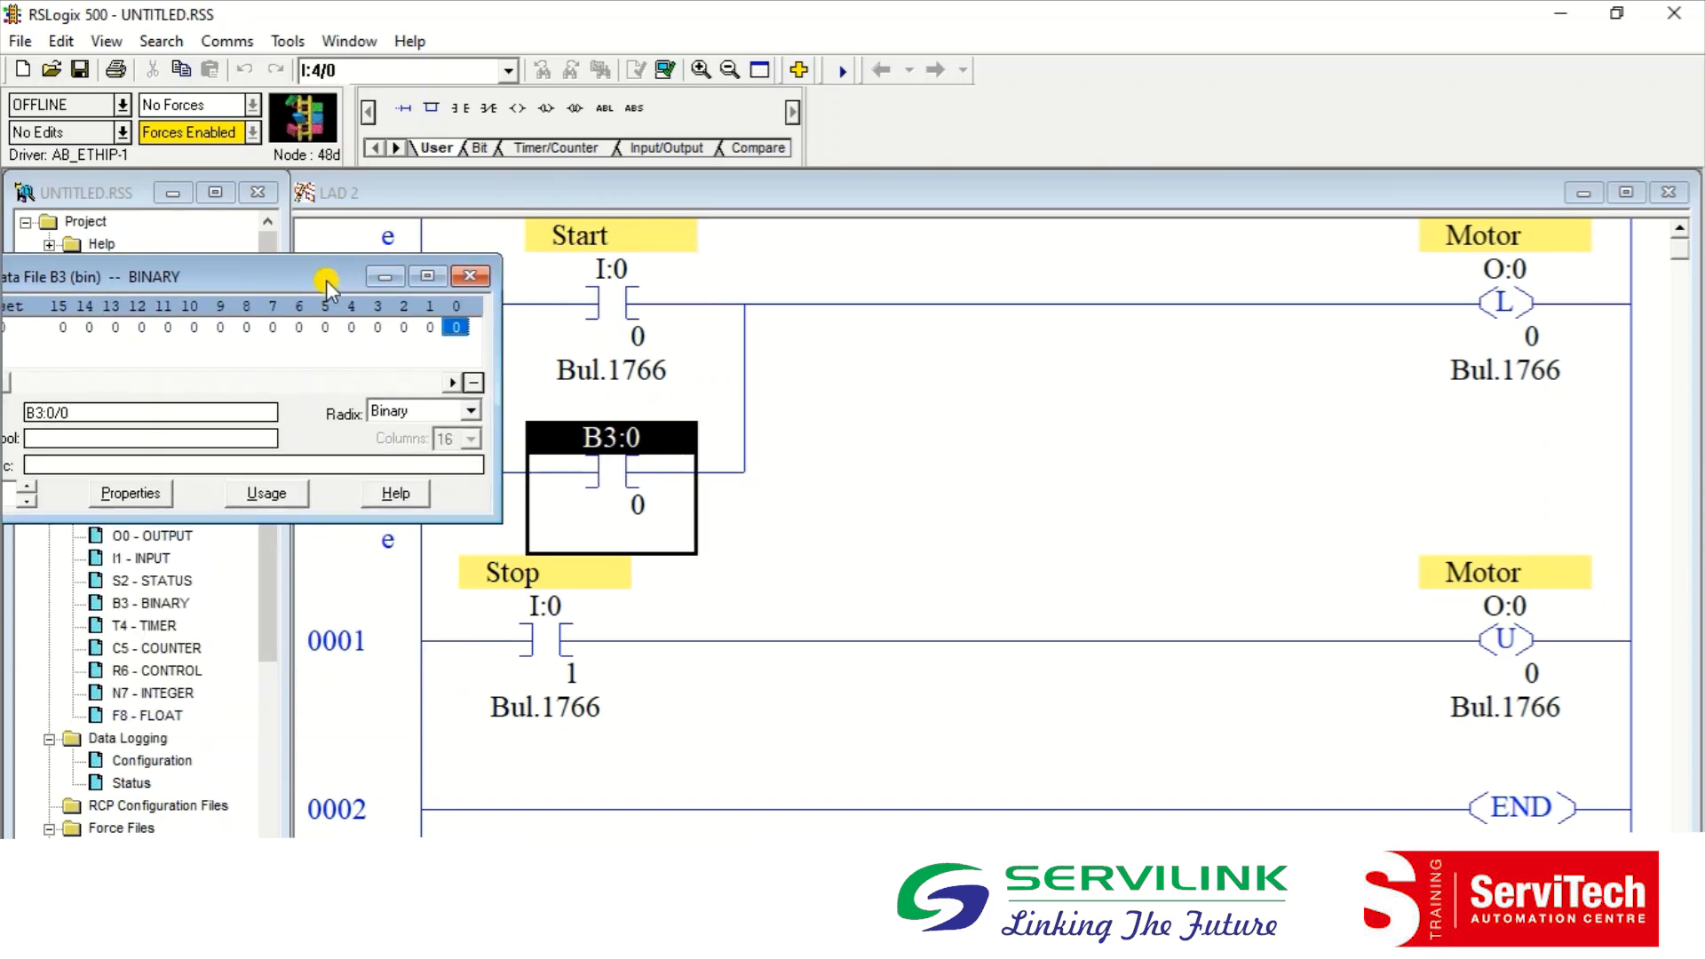
pyautogui.click(600, 640)
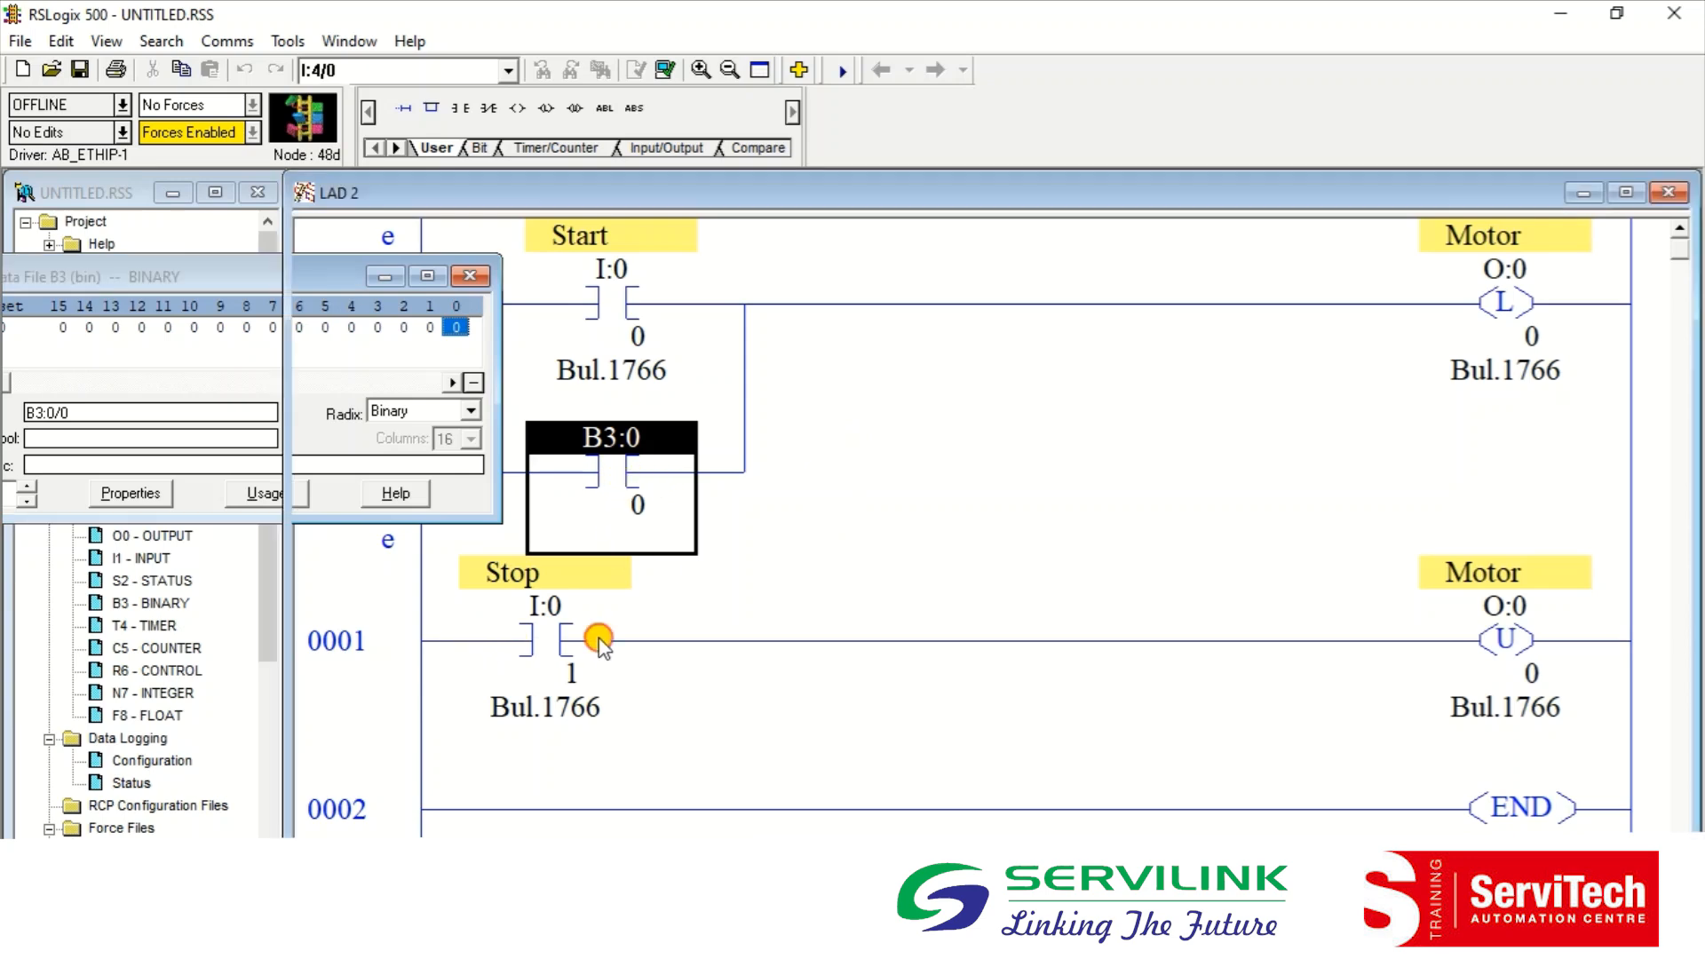
pyautogui.click(430, 107)
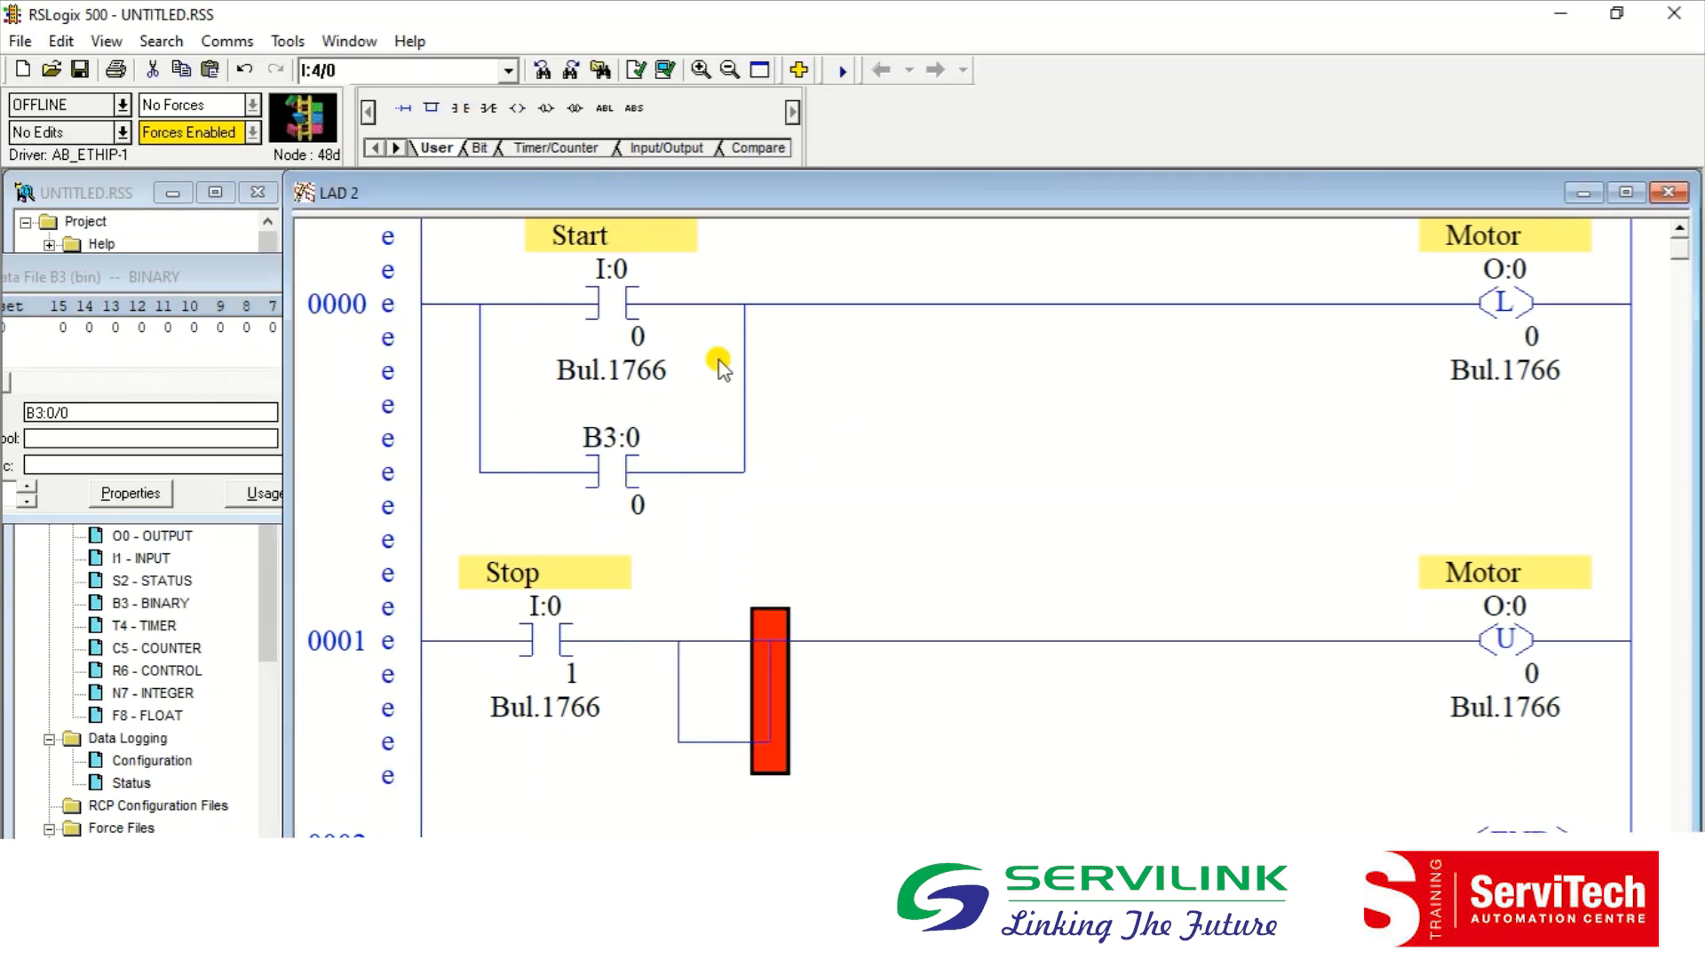
pyautogui.moveTo(746, 612); pyautogui.dragTo(444, 613)
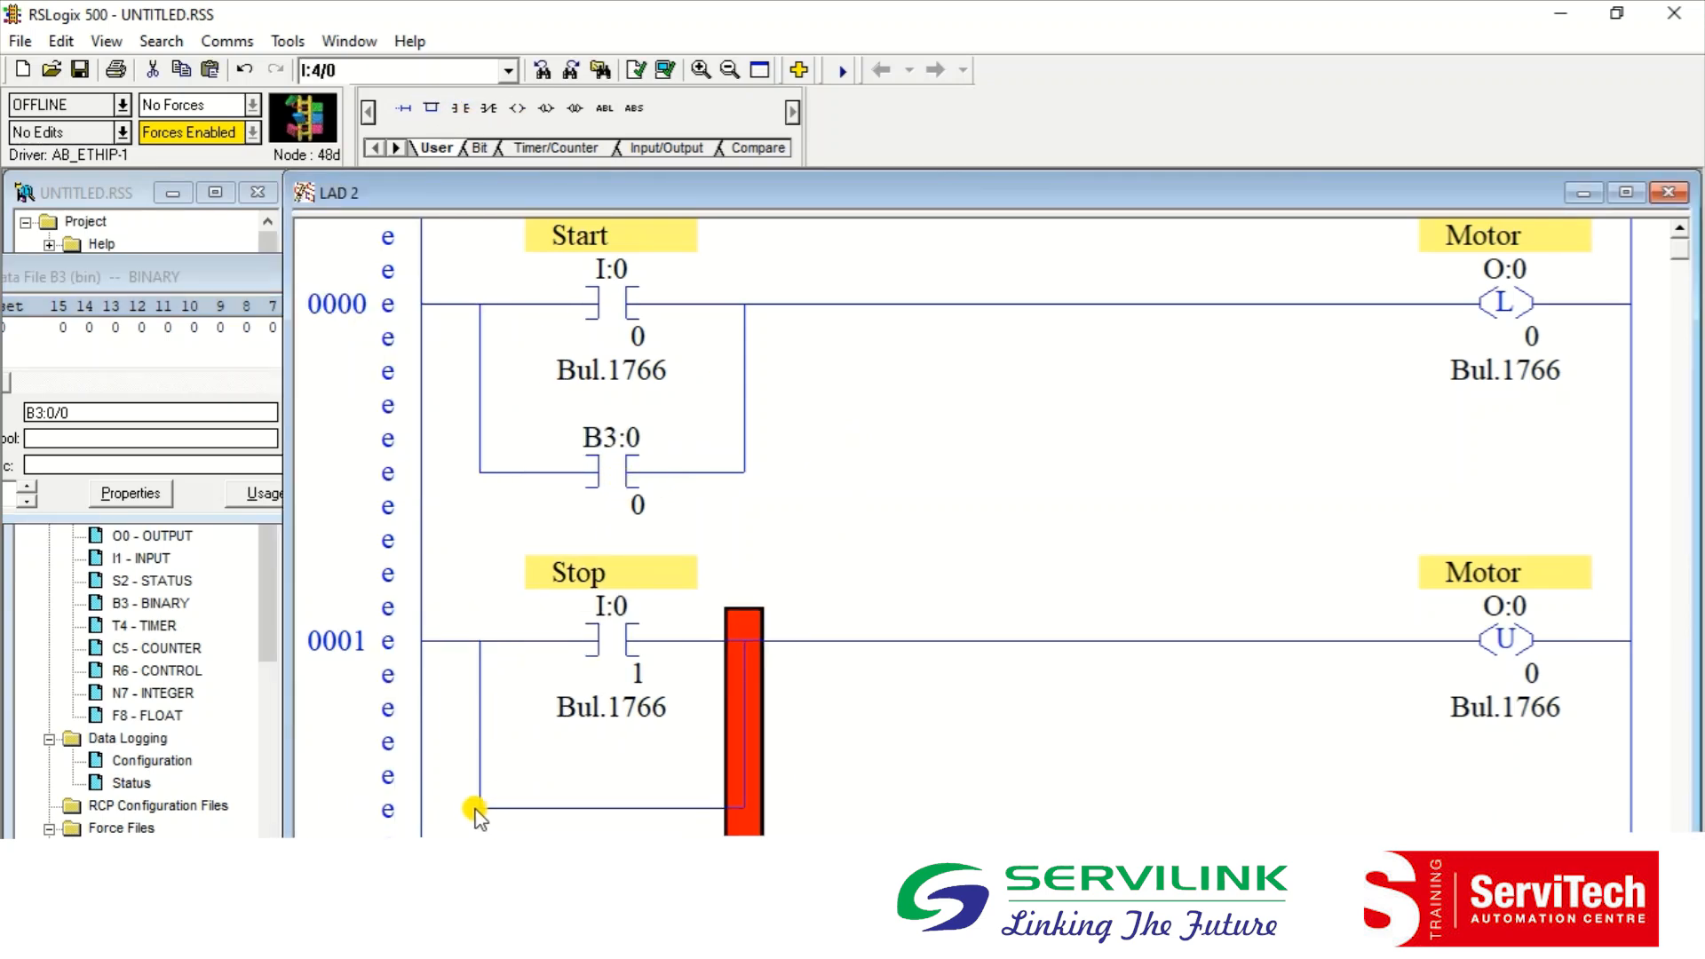
pyautogui.click(460, 108)
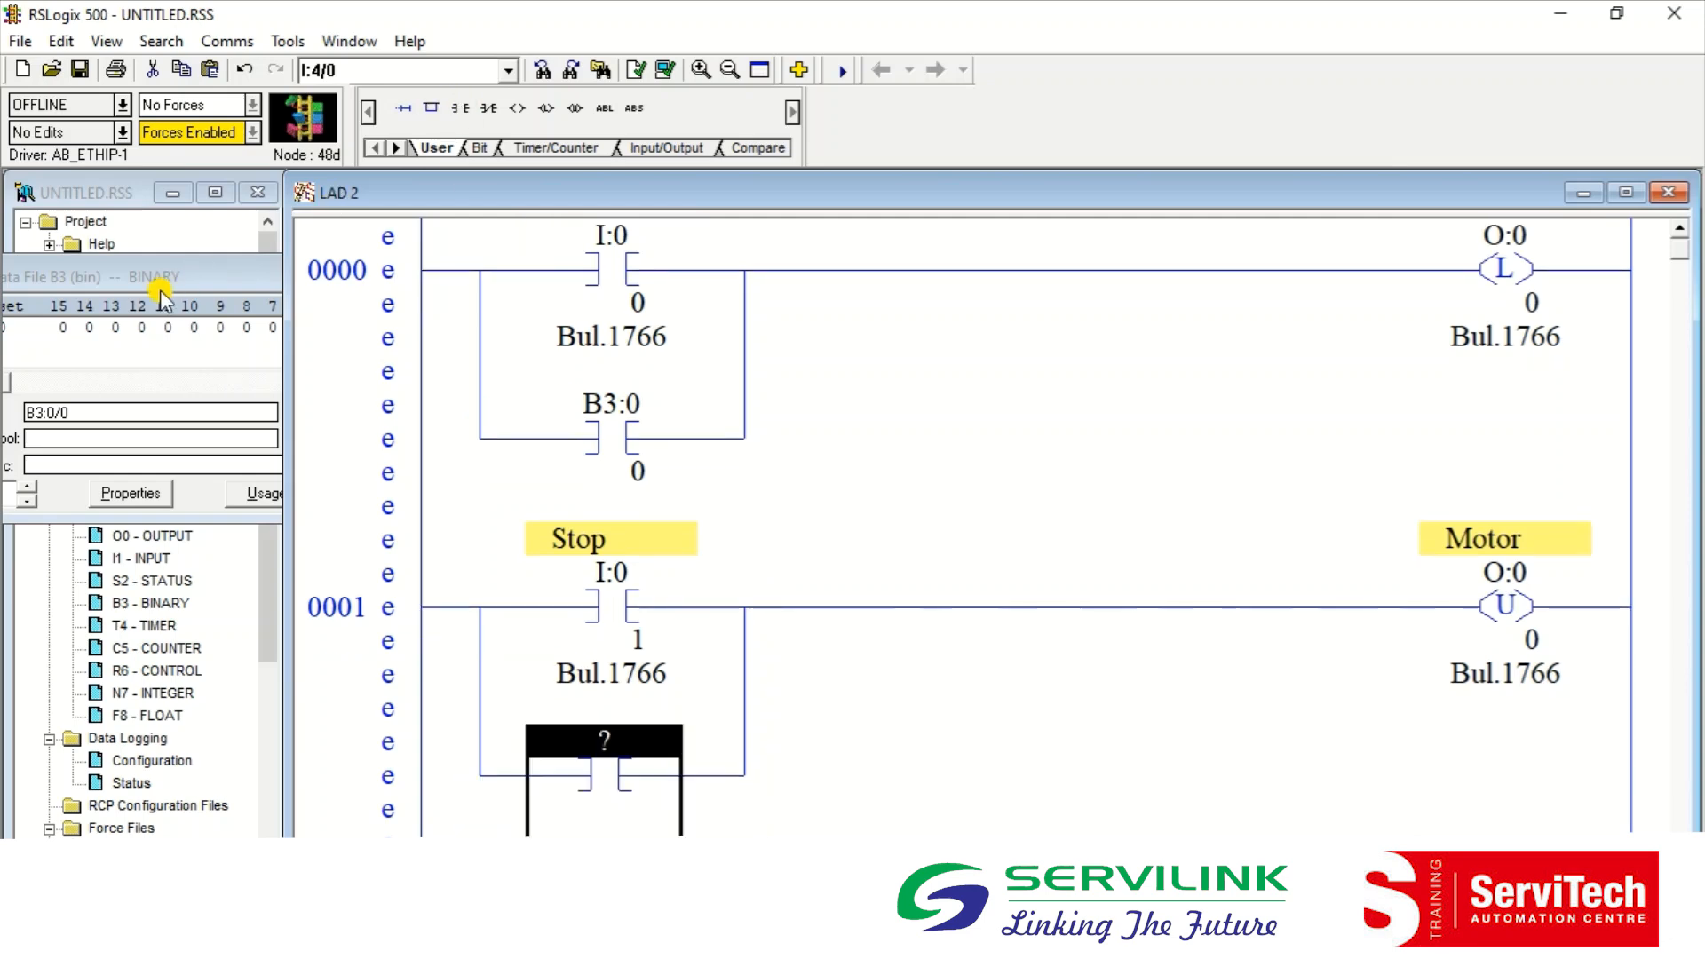
pyautogui.click(160, 298)
pyautogui.moveTo(429, 327); pyautogui.dragTo(646, 760)
pyautogui.click(481, 272)
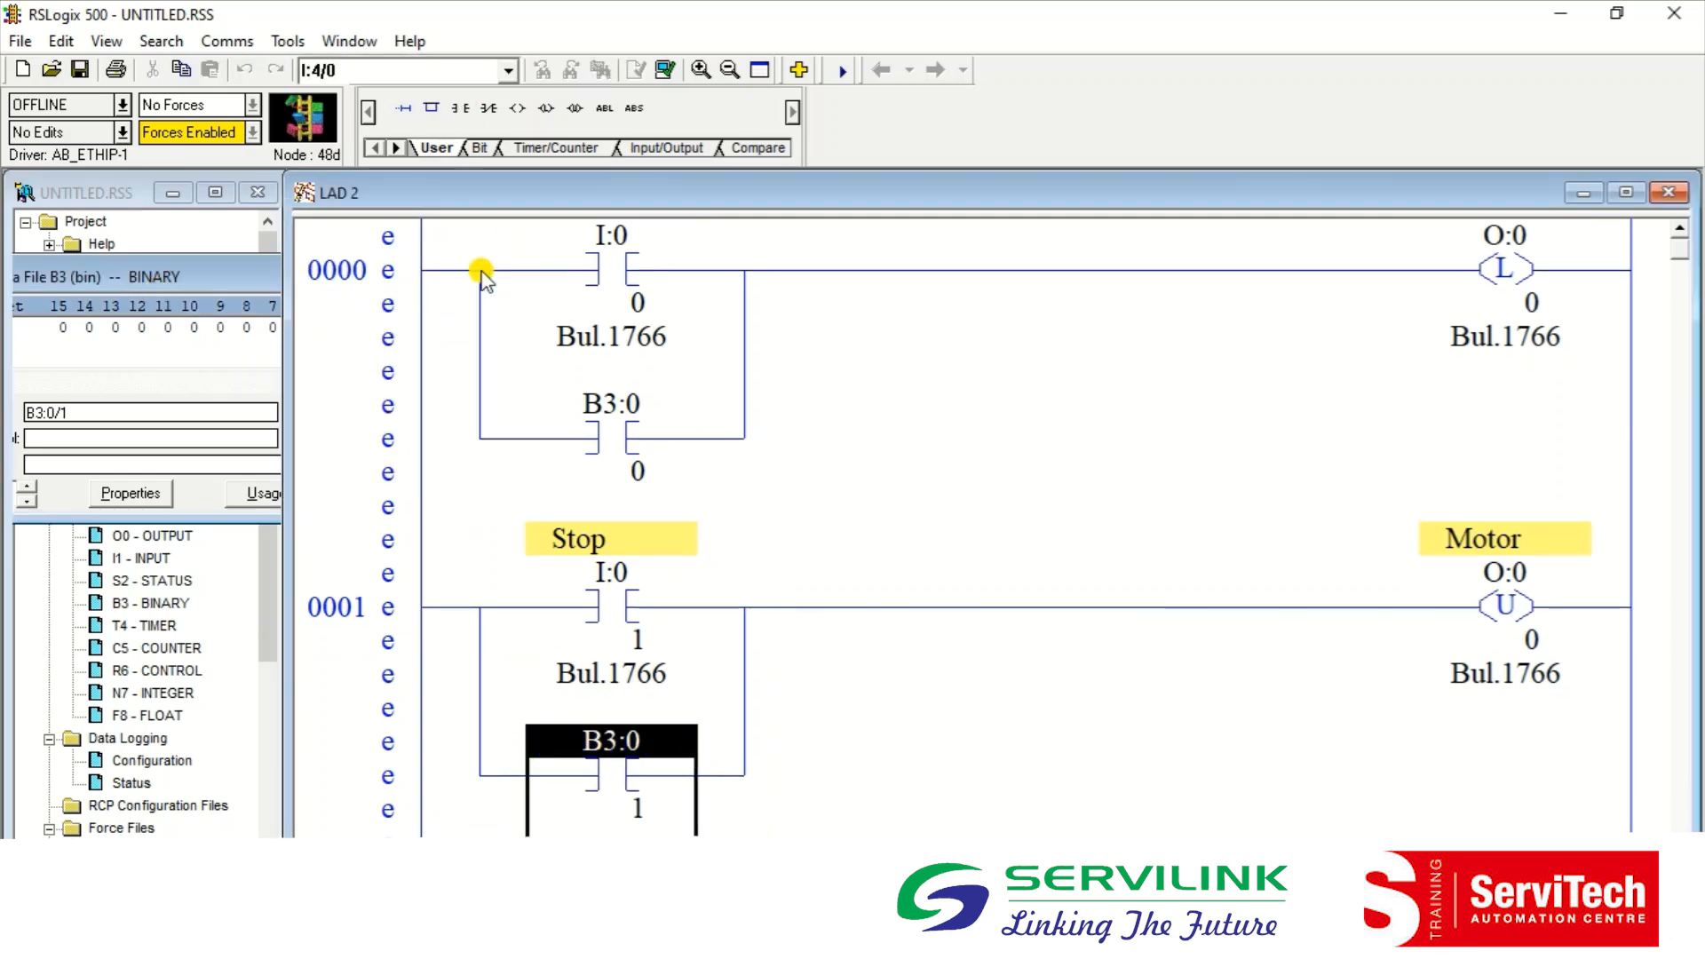
# Step: Review the edited rungs 0000 and 0001, checking the Stop contact and the parallel B3:0/0 and B3:0/1 contacts
pyautogui.click(612, 447)
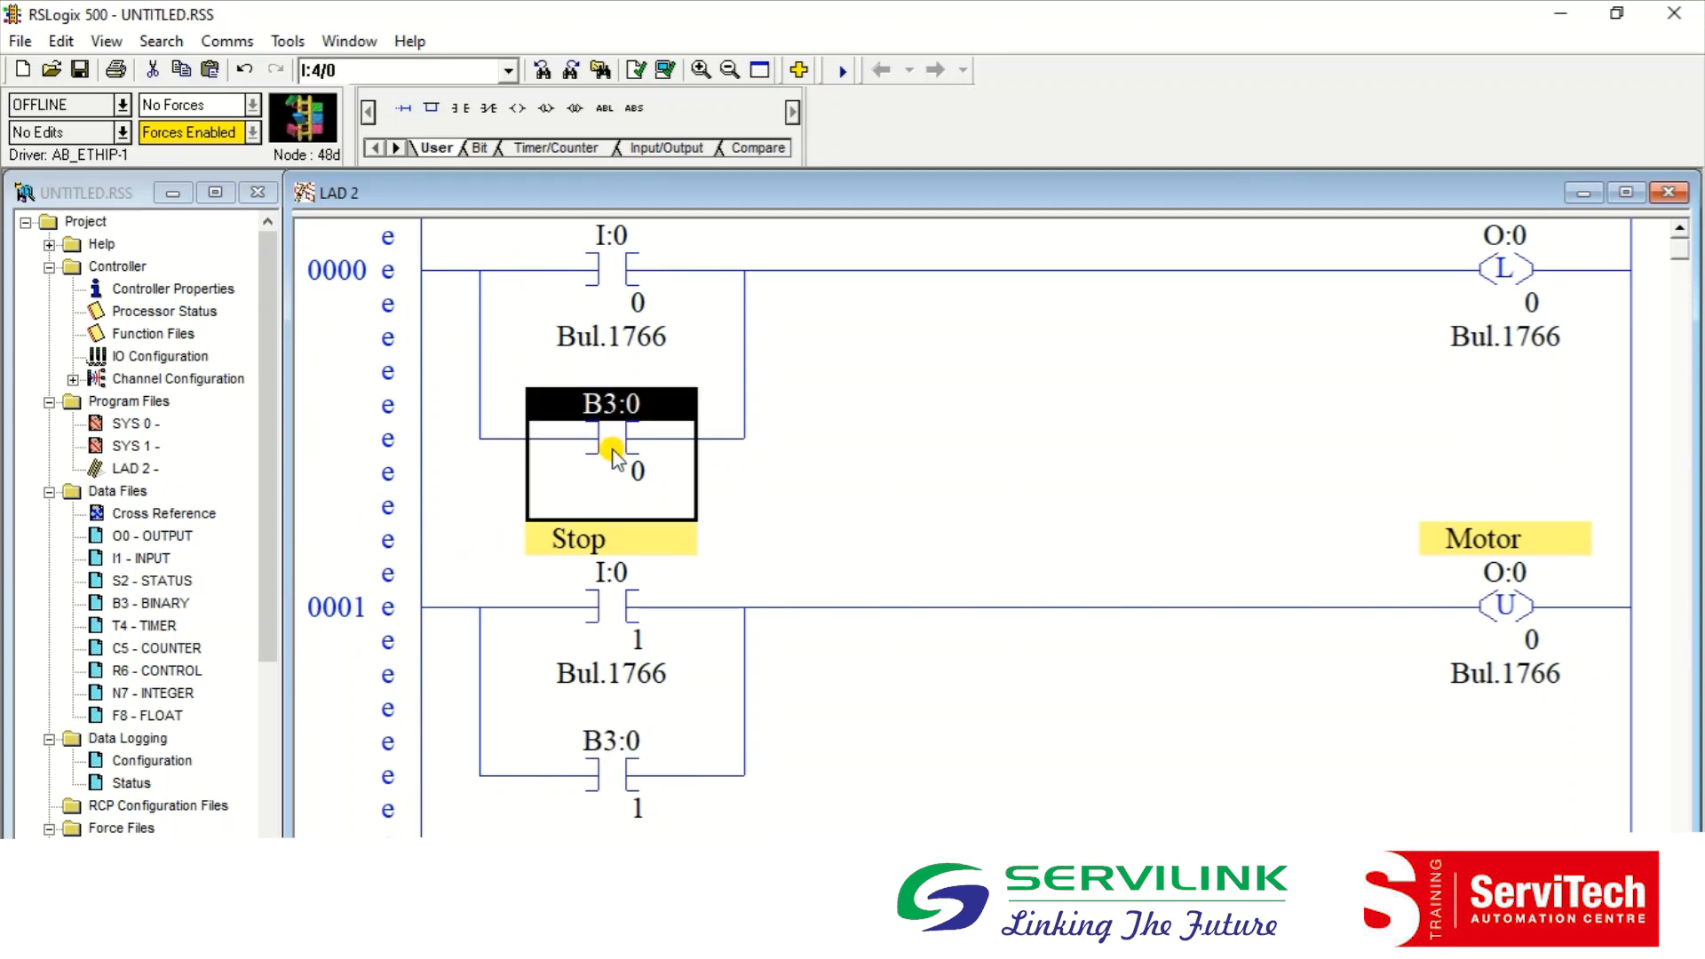
pyautogui.click(421, 411)
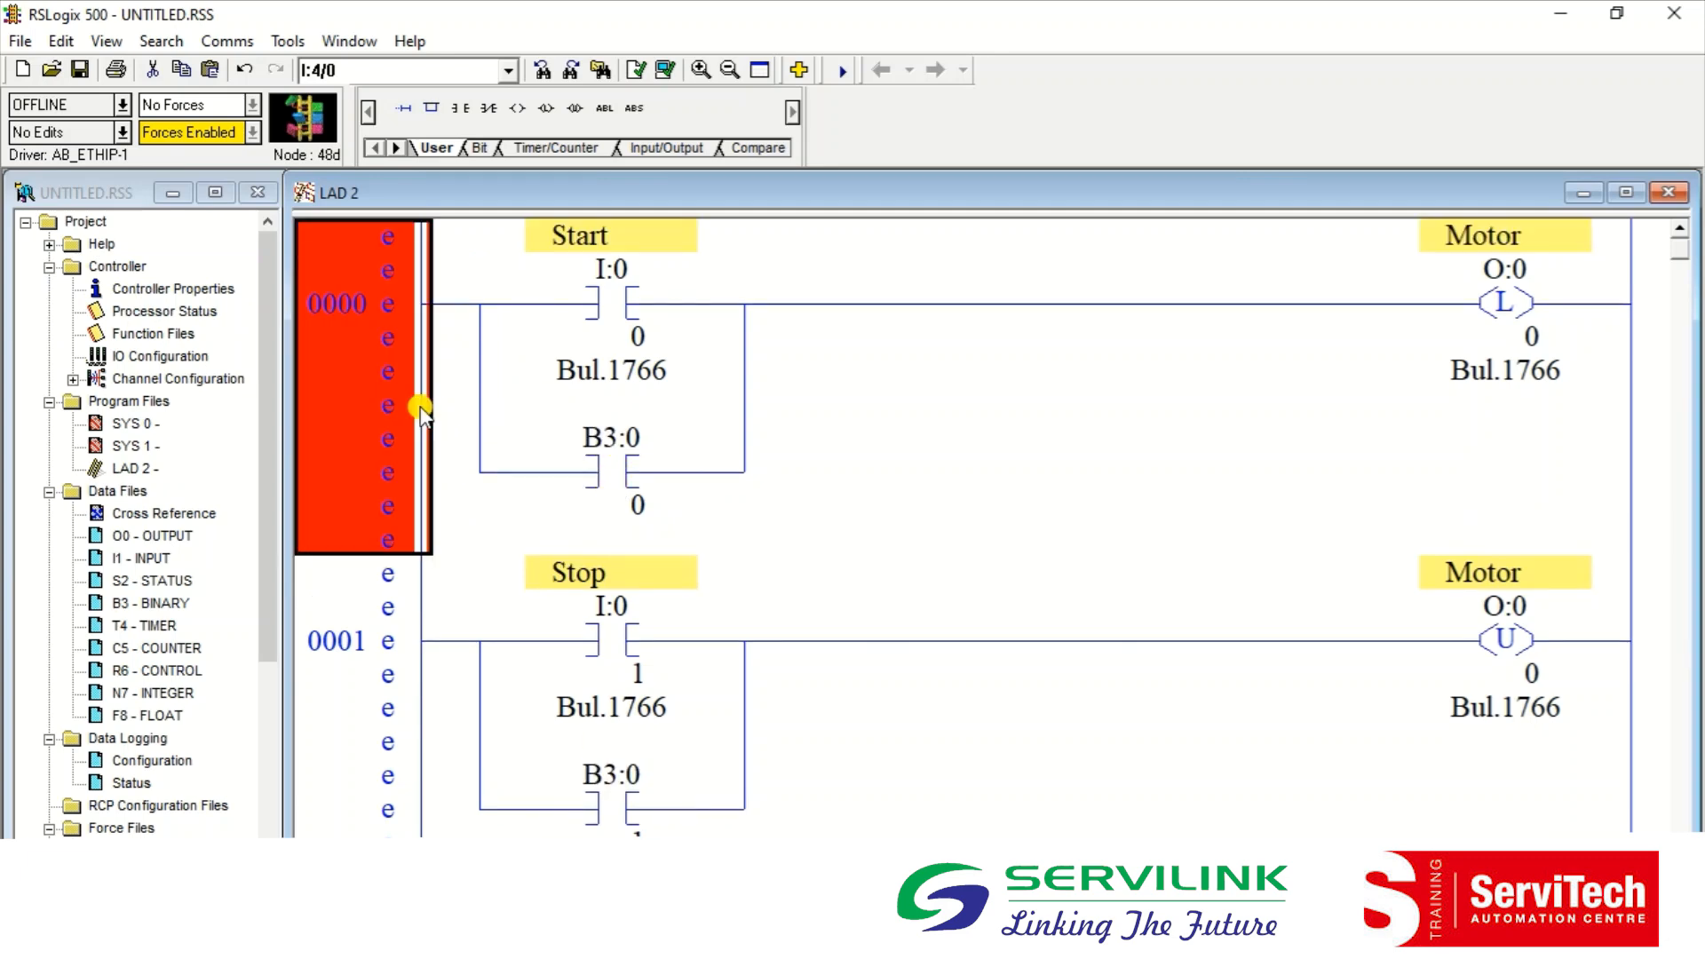
pyautogui.press('Down')
pyautogui.press('Right')
pyautogui.press('Right')
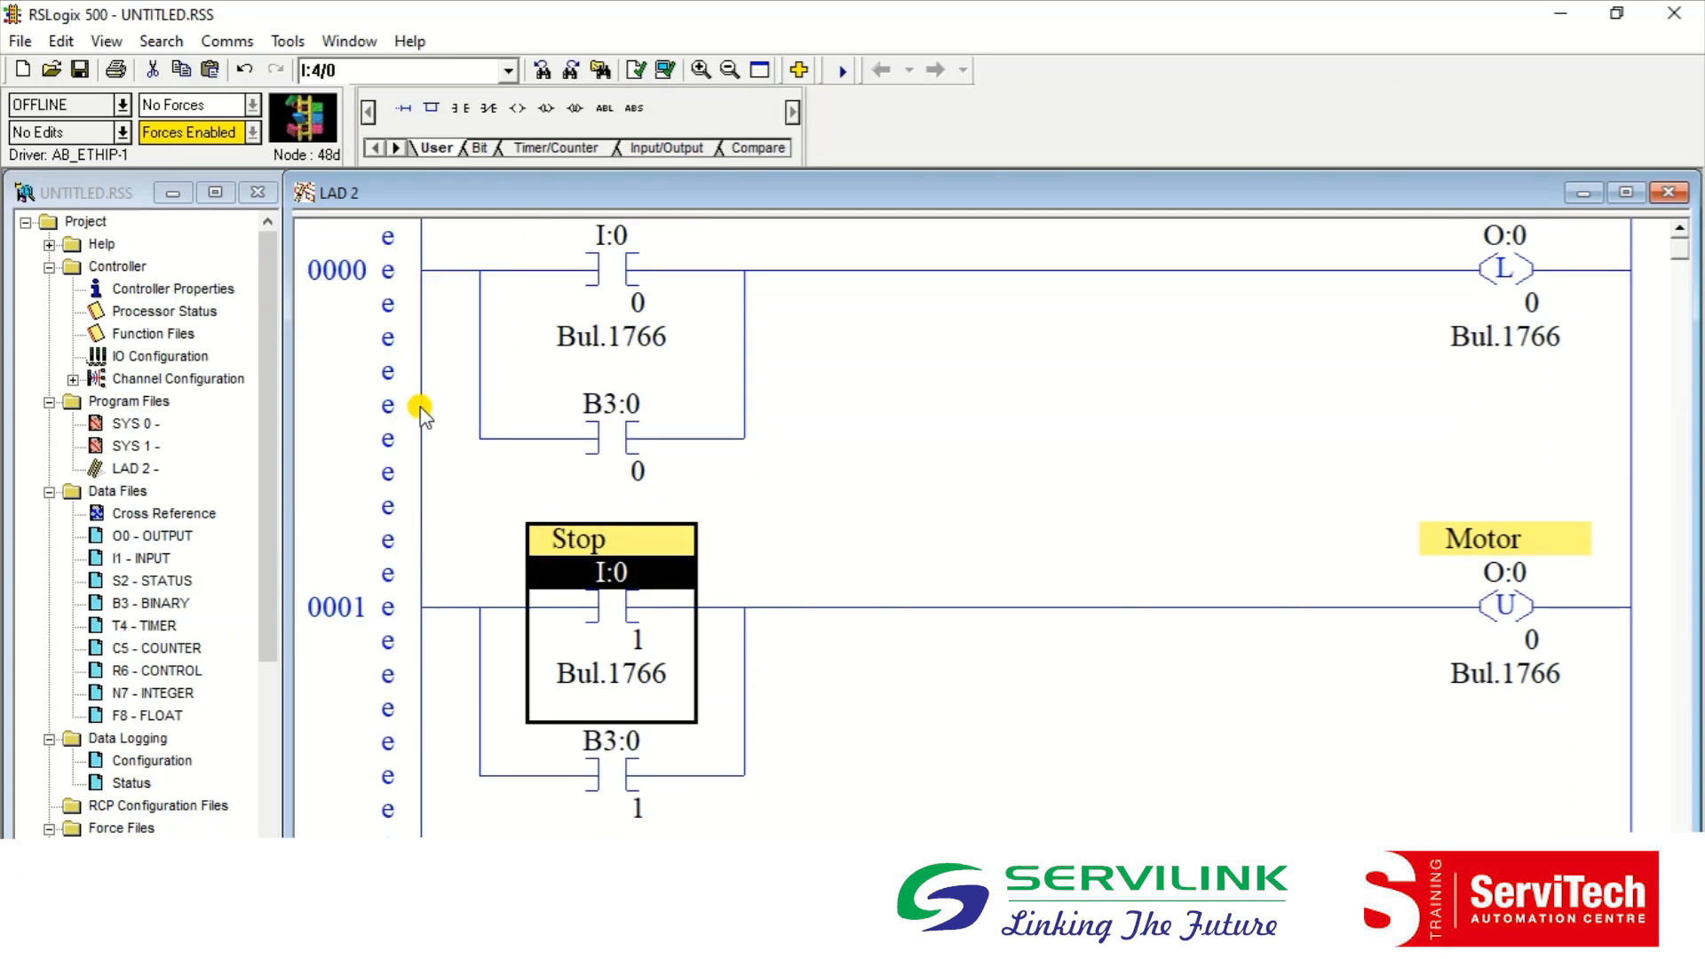
pyautogui.press('Left')
pyautogui.press('Down')
pyautogui.press('Right')
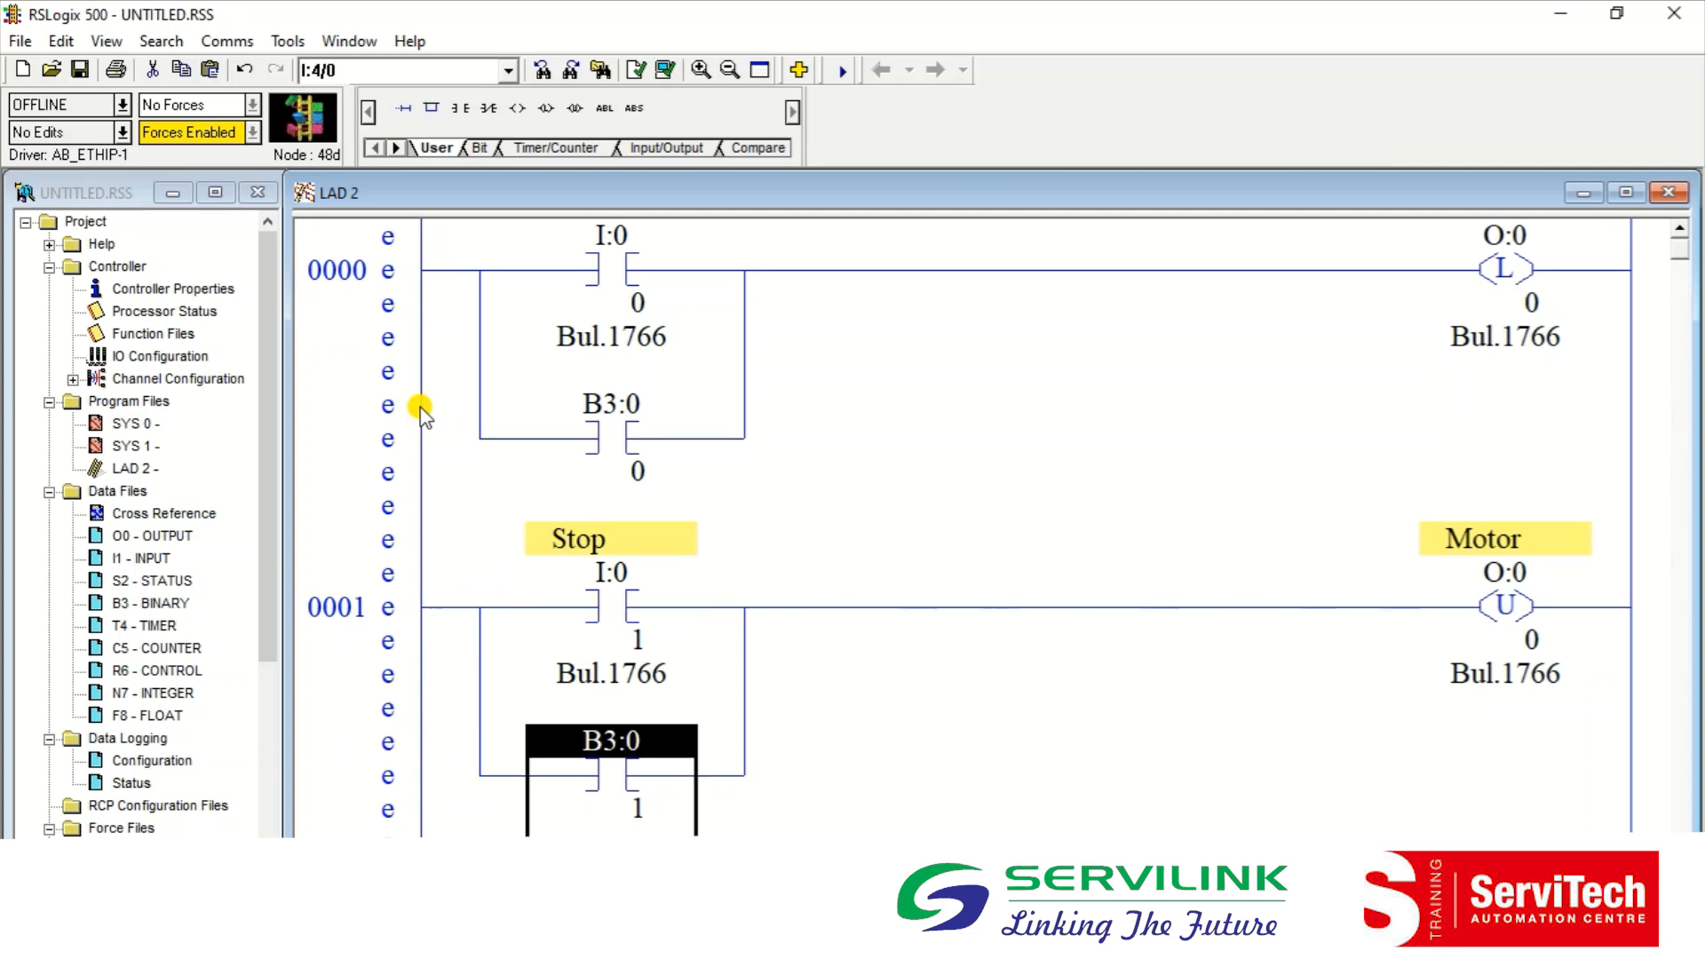
# Step: Download the edited ladder program to the MicroLogix 1400 controller, go online, and bring rung 0000 into view
pyautogui.click(160, 41)
pyautogui.click(123, 107)
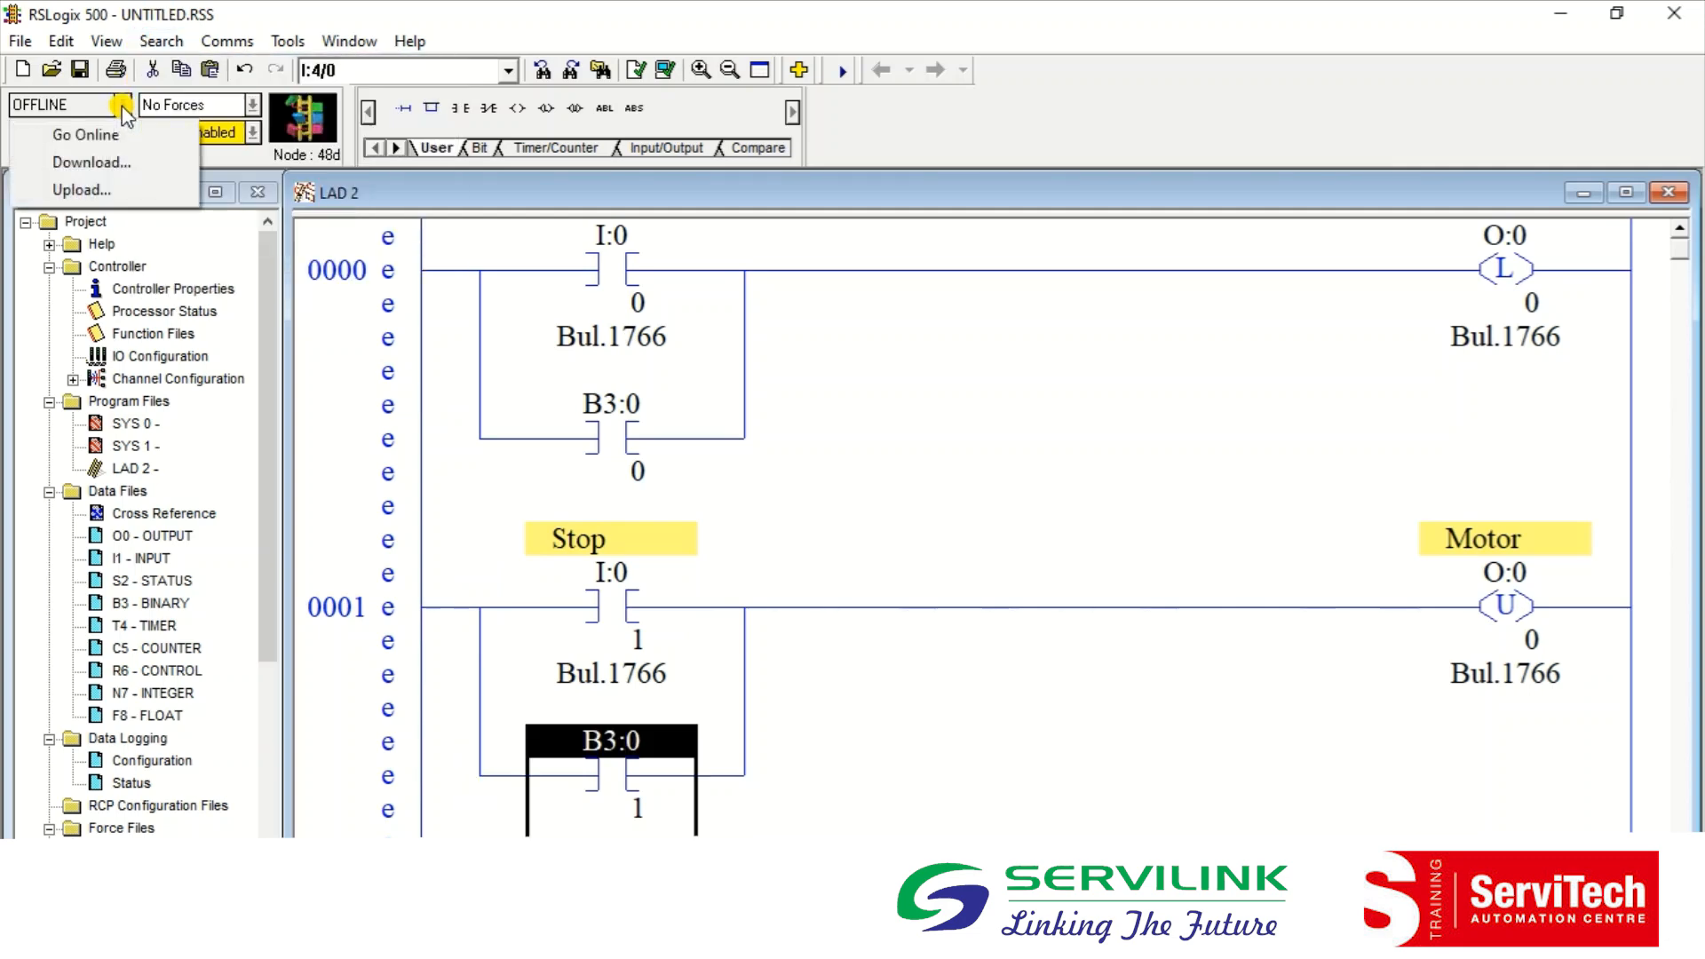
pyautogui.click(125, 162)
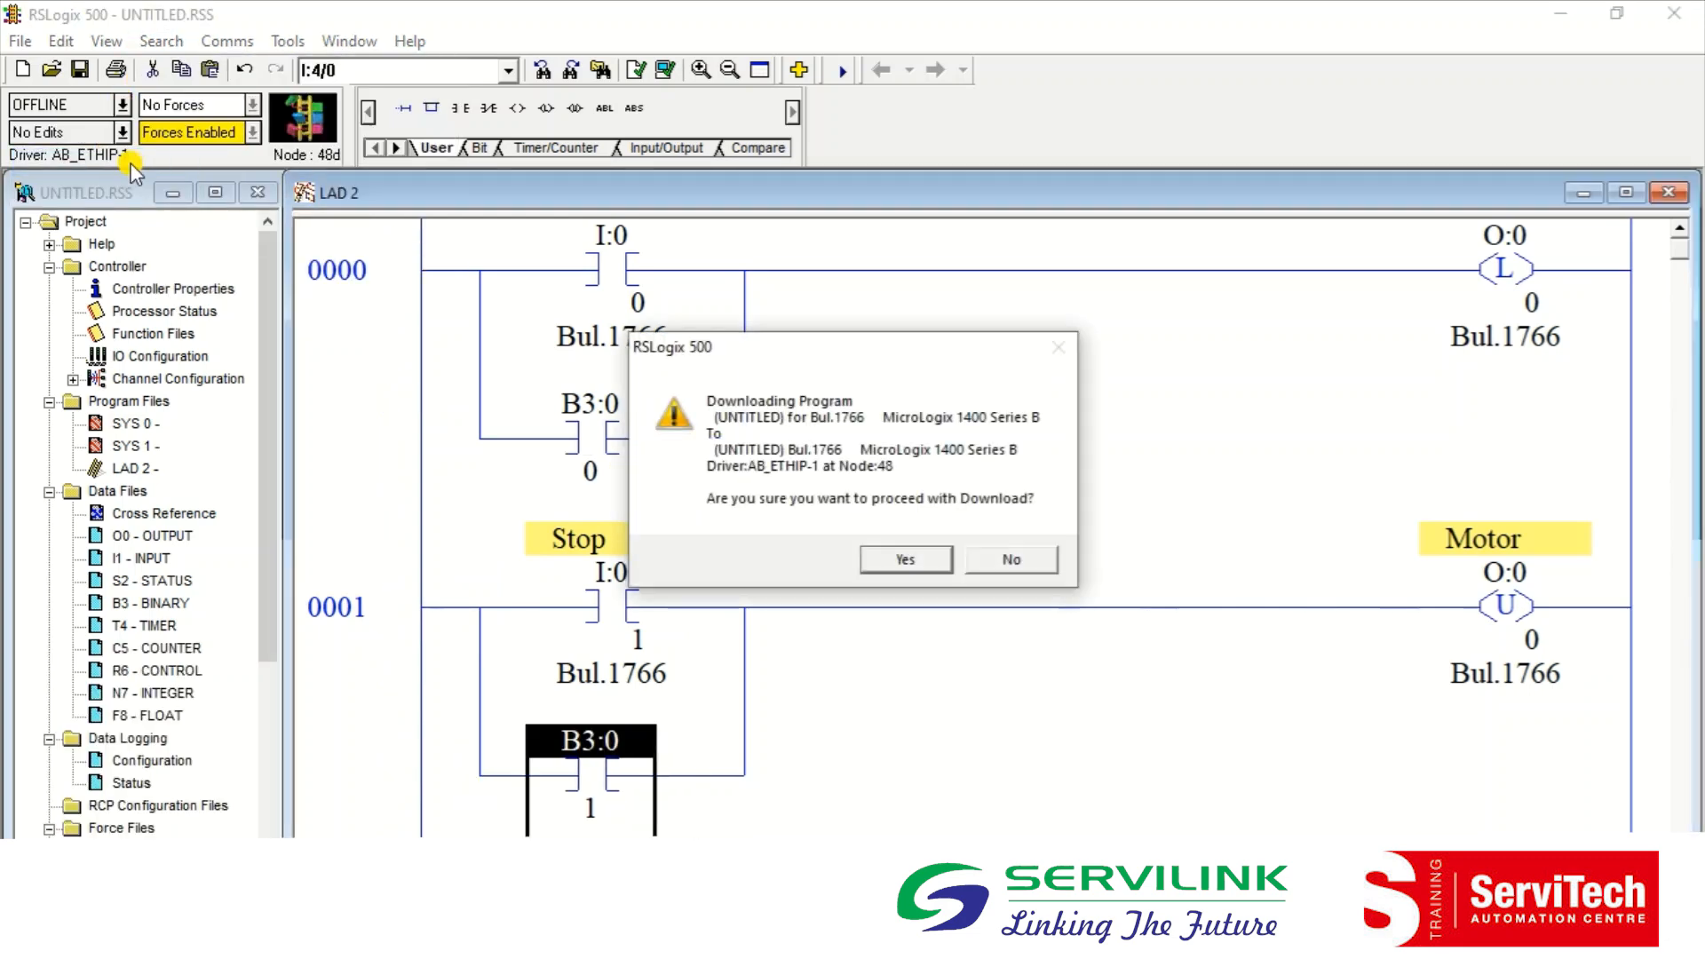
pyautogui.press('Return')
pyautogui.press('Return')
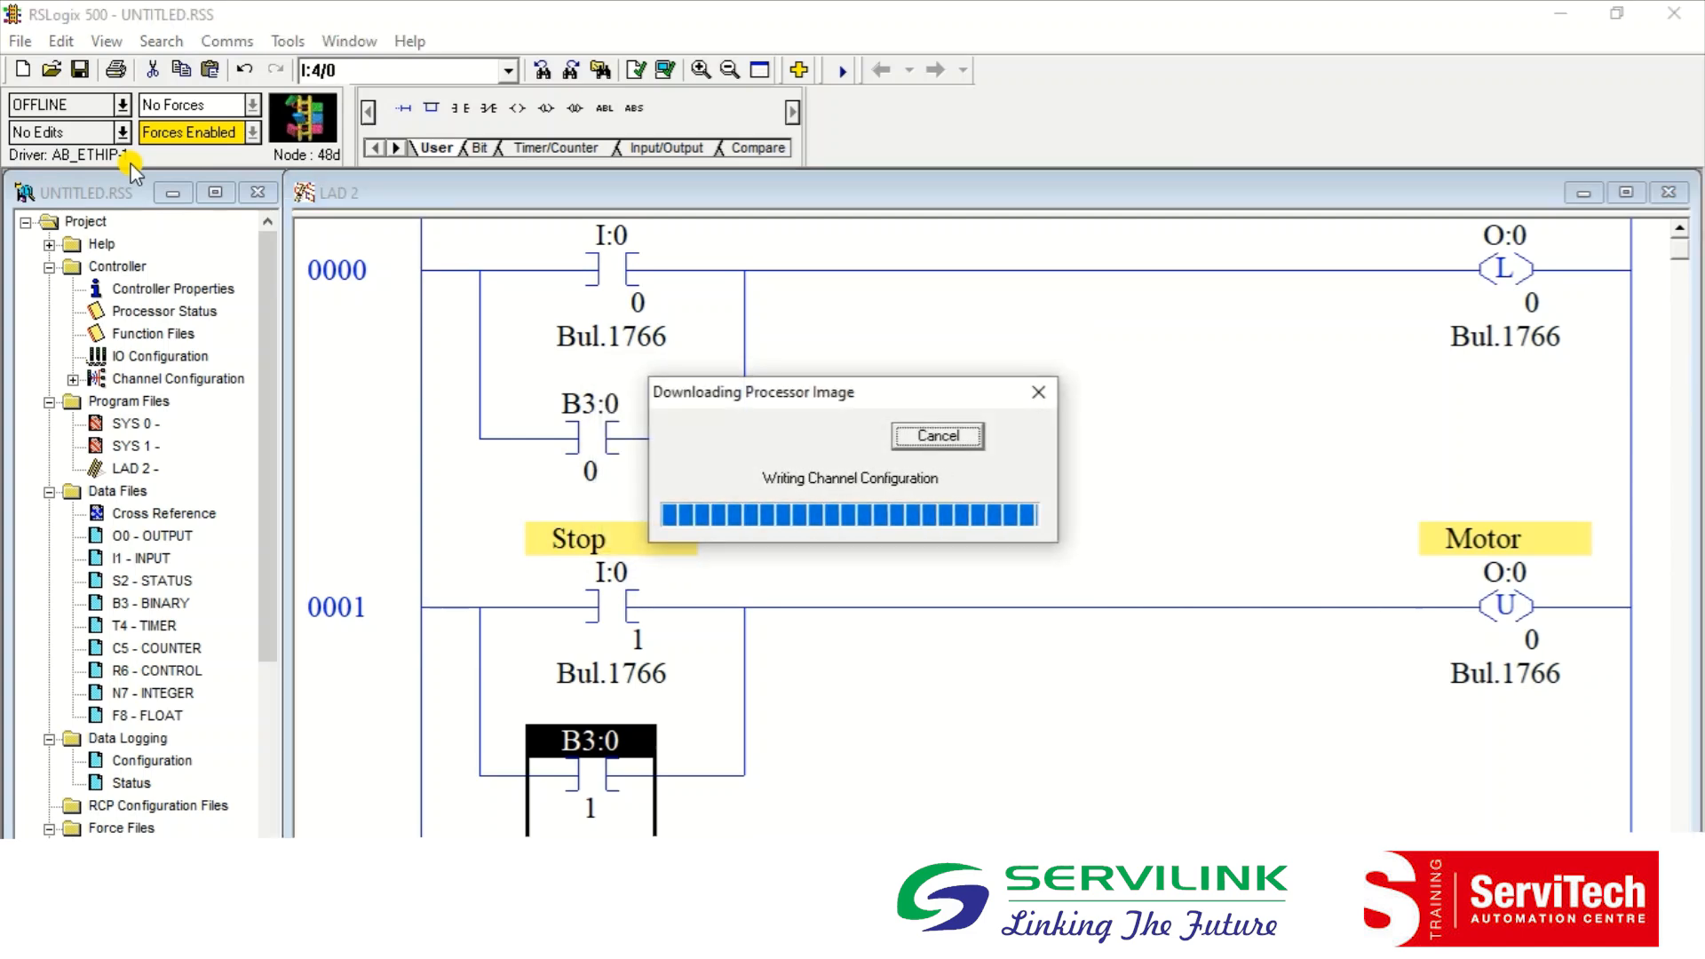
pyautogui.press('Return')
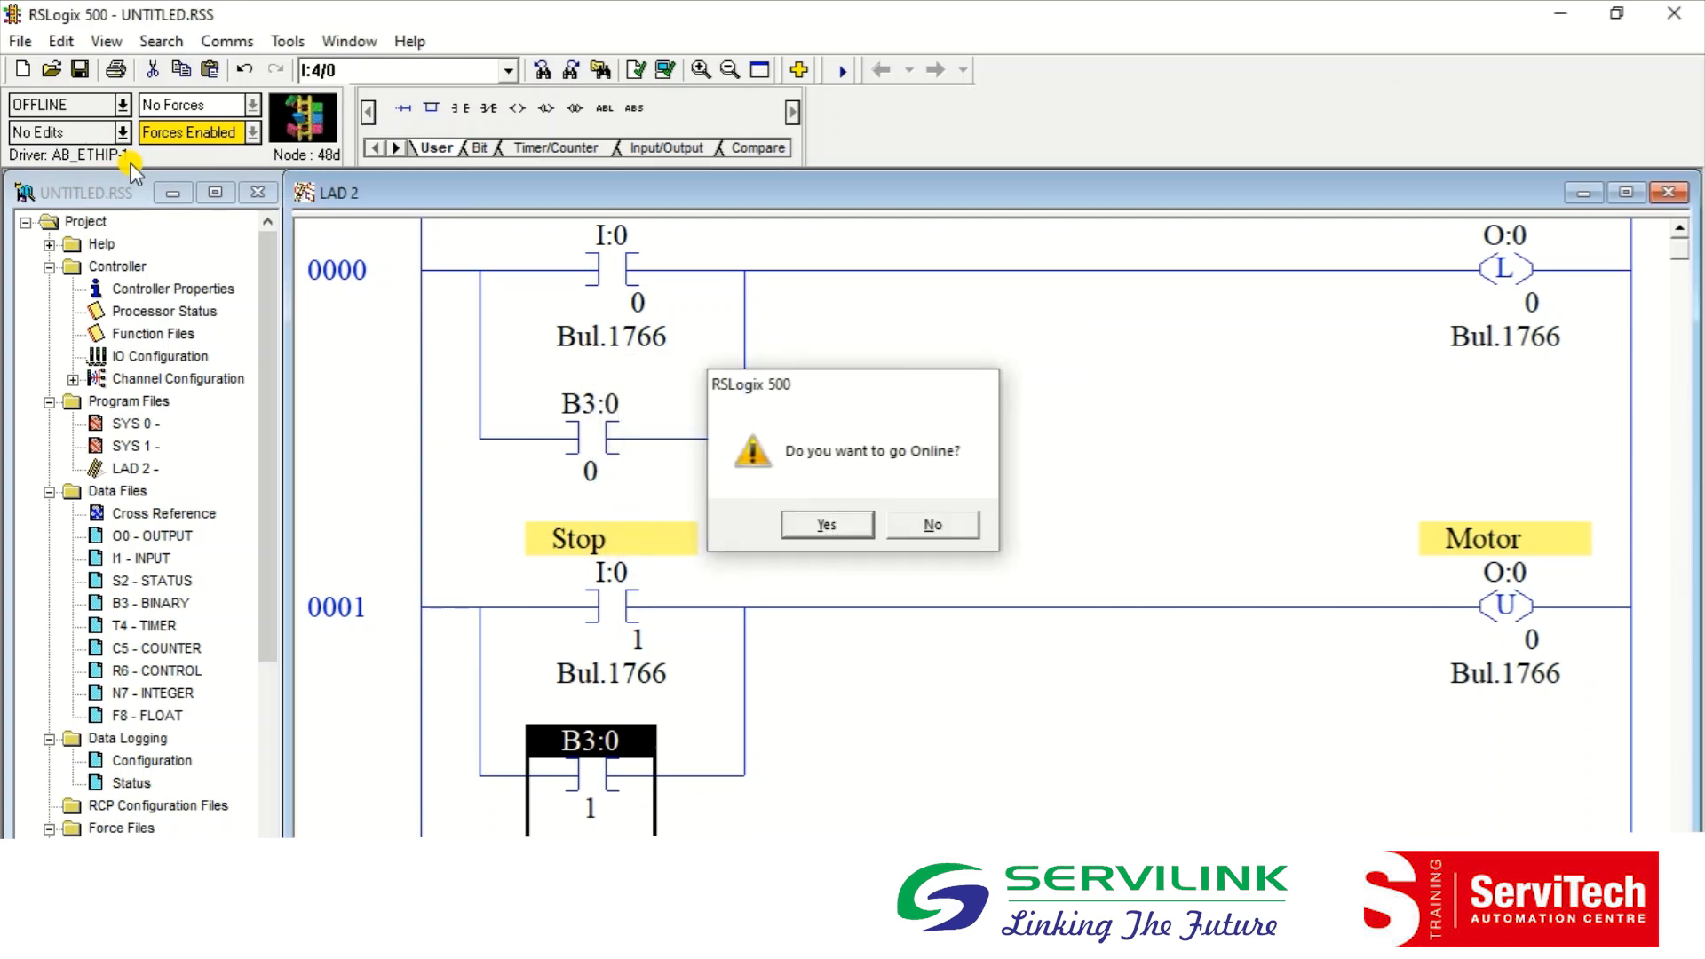
pyautogui.press('Return')
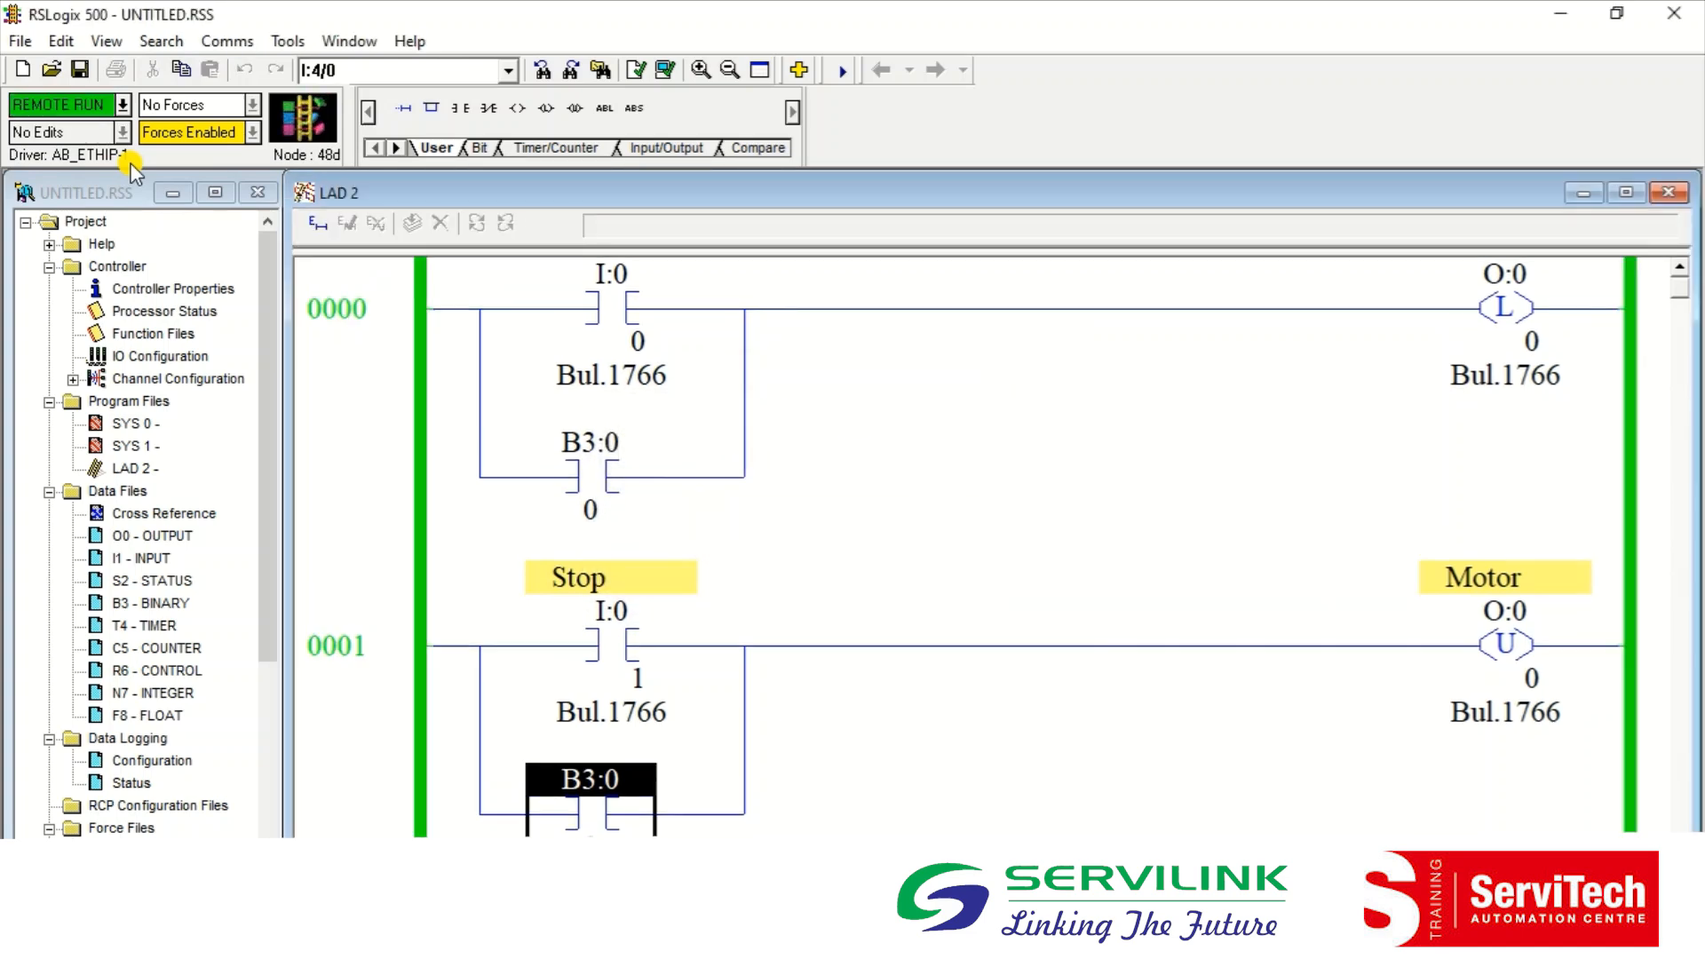
pyautogui.click(338, 659)
pyautogui.press('Up')
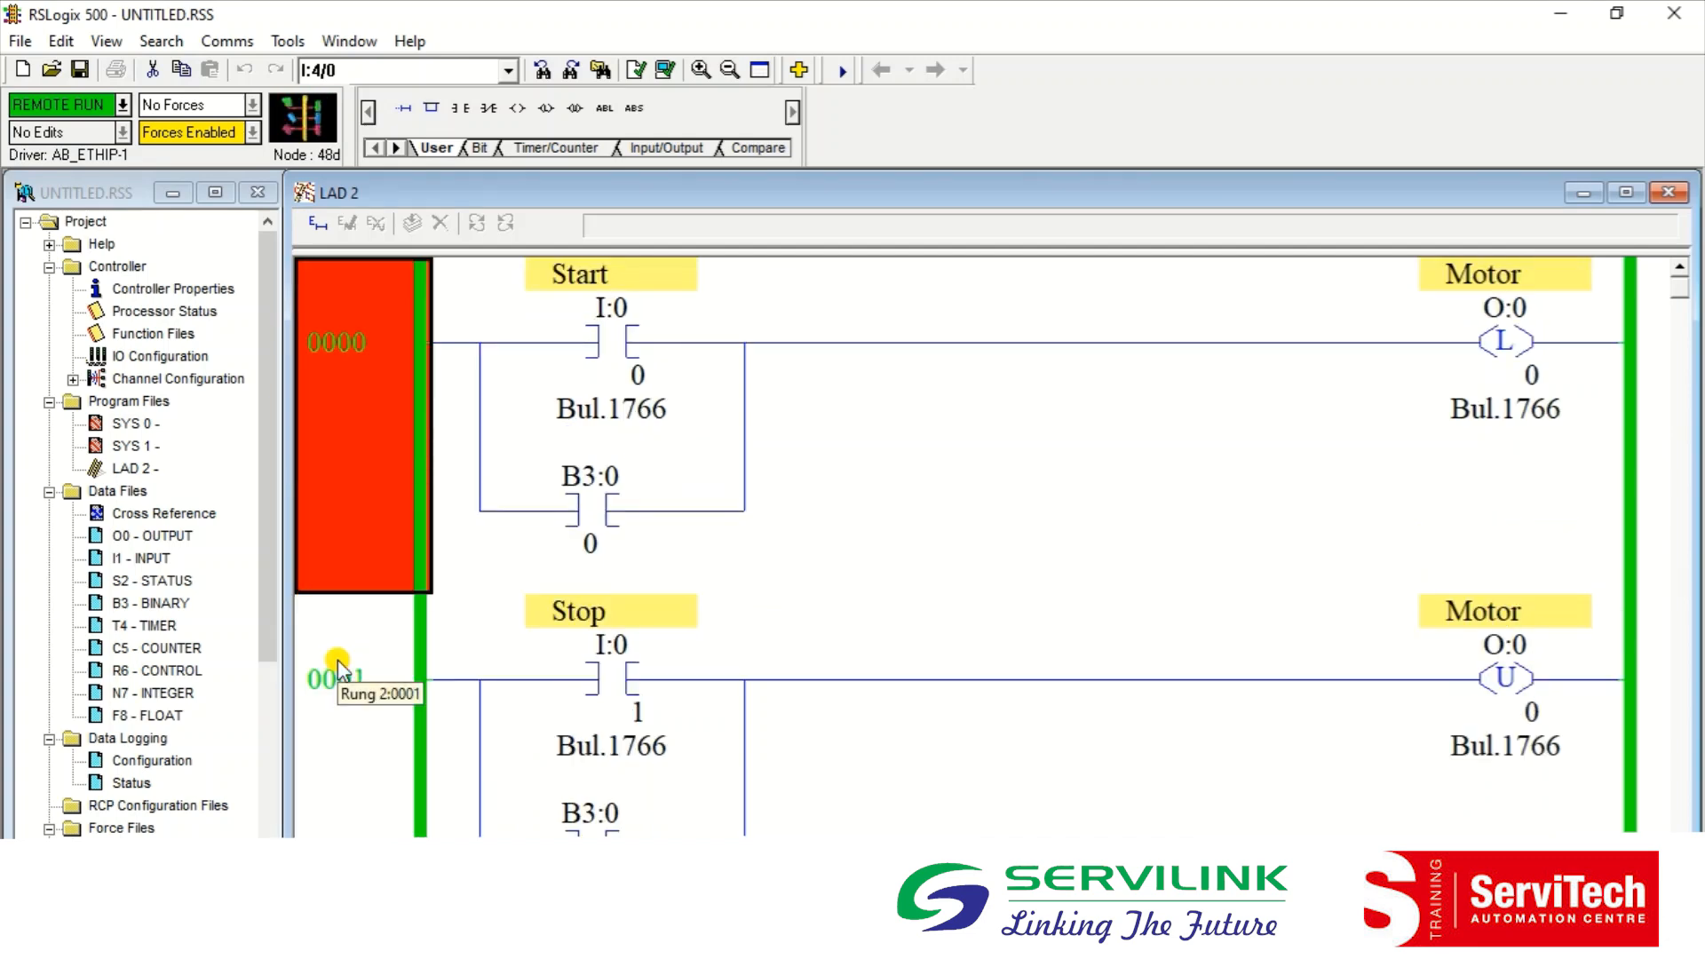
# Step: Switch to FactoryTalk View Studio and open the HMI tag database of the first scada project
pyautogui.click(627, 508)
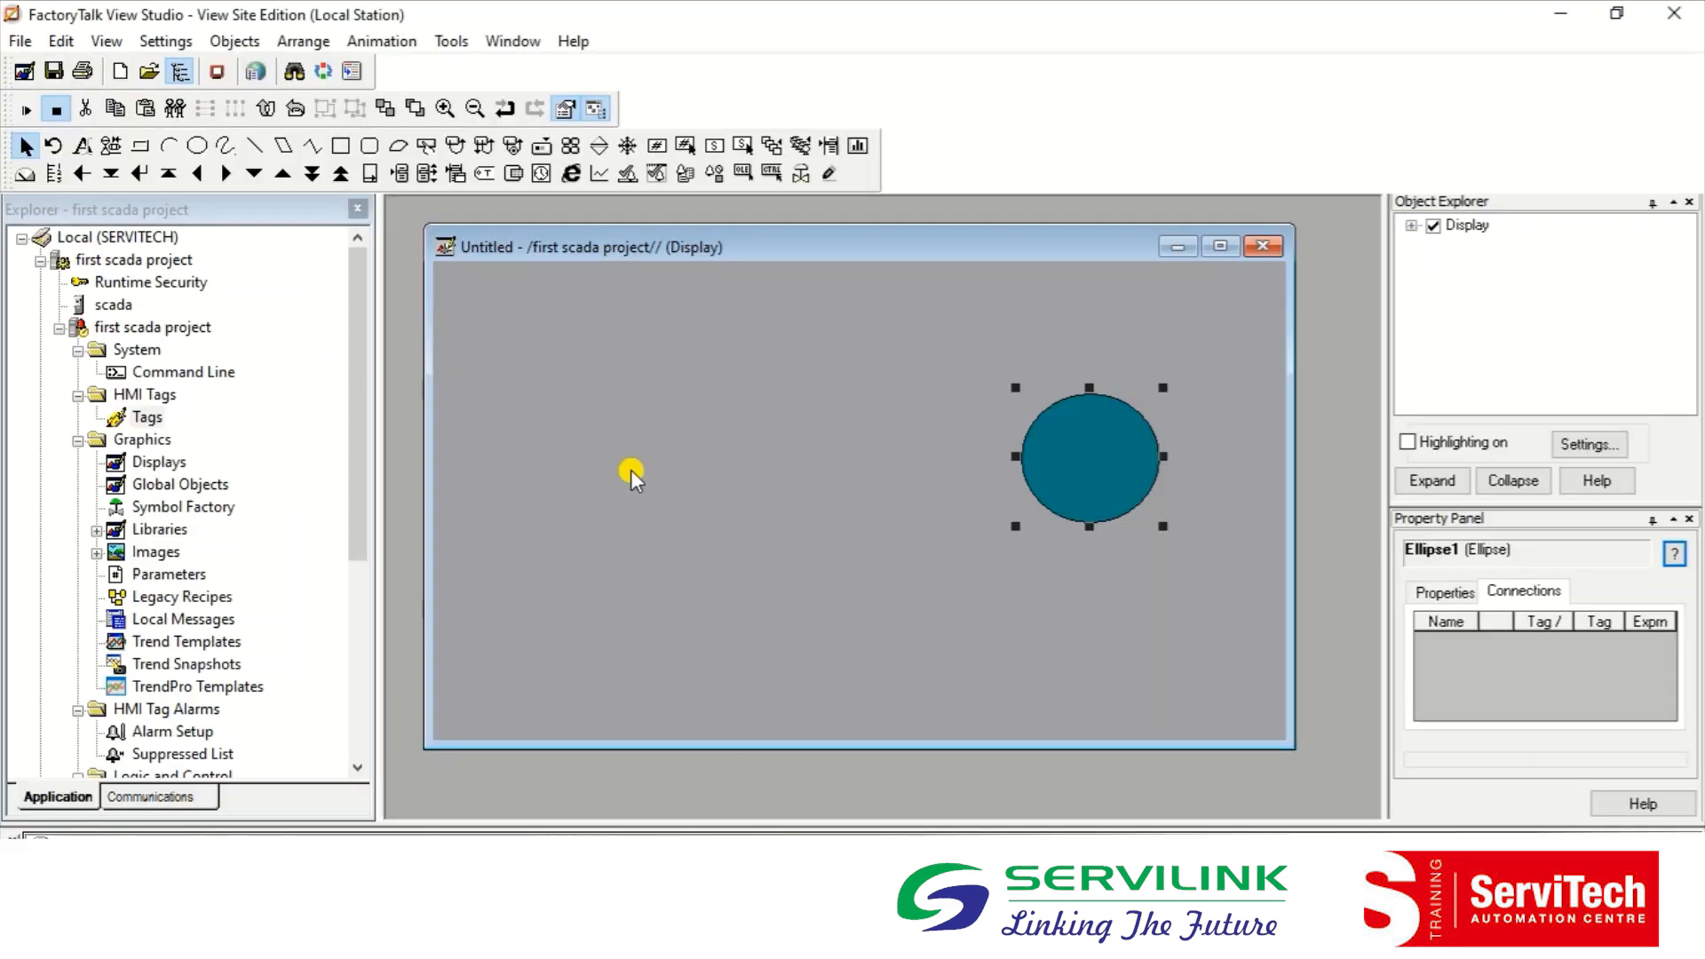
pyautogui.click(630, 470)
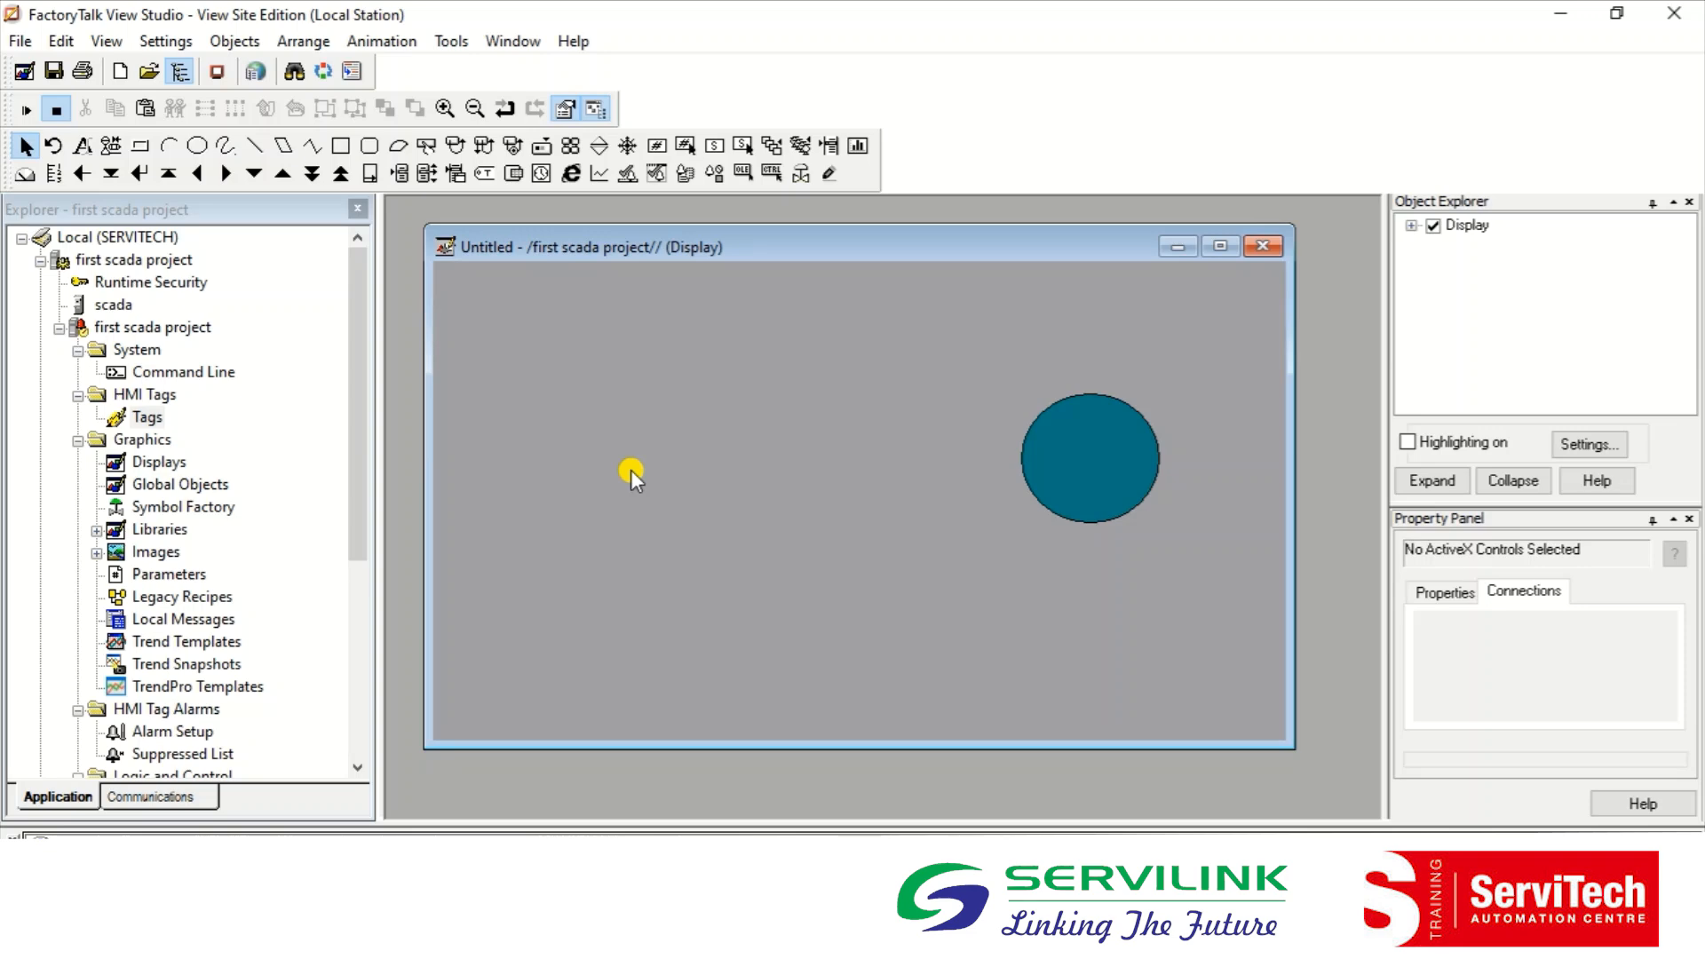
pyautogui.doubleClick(151, 416)
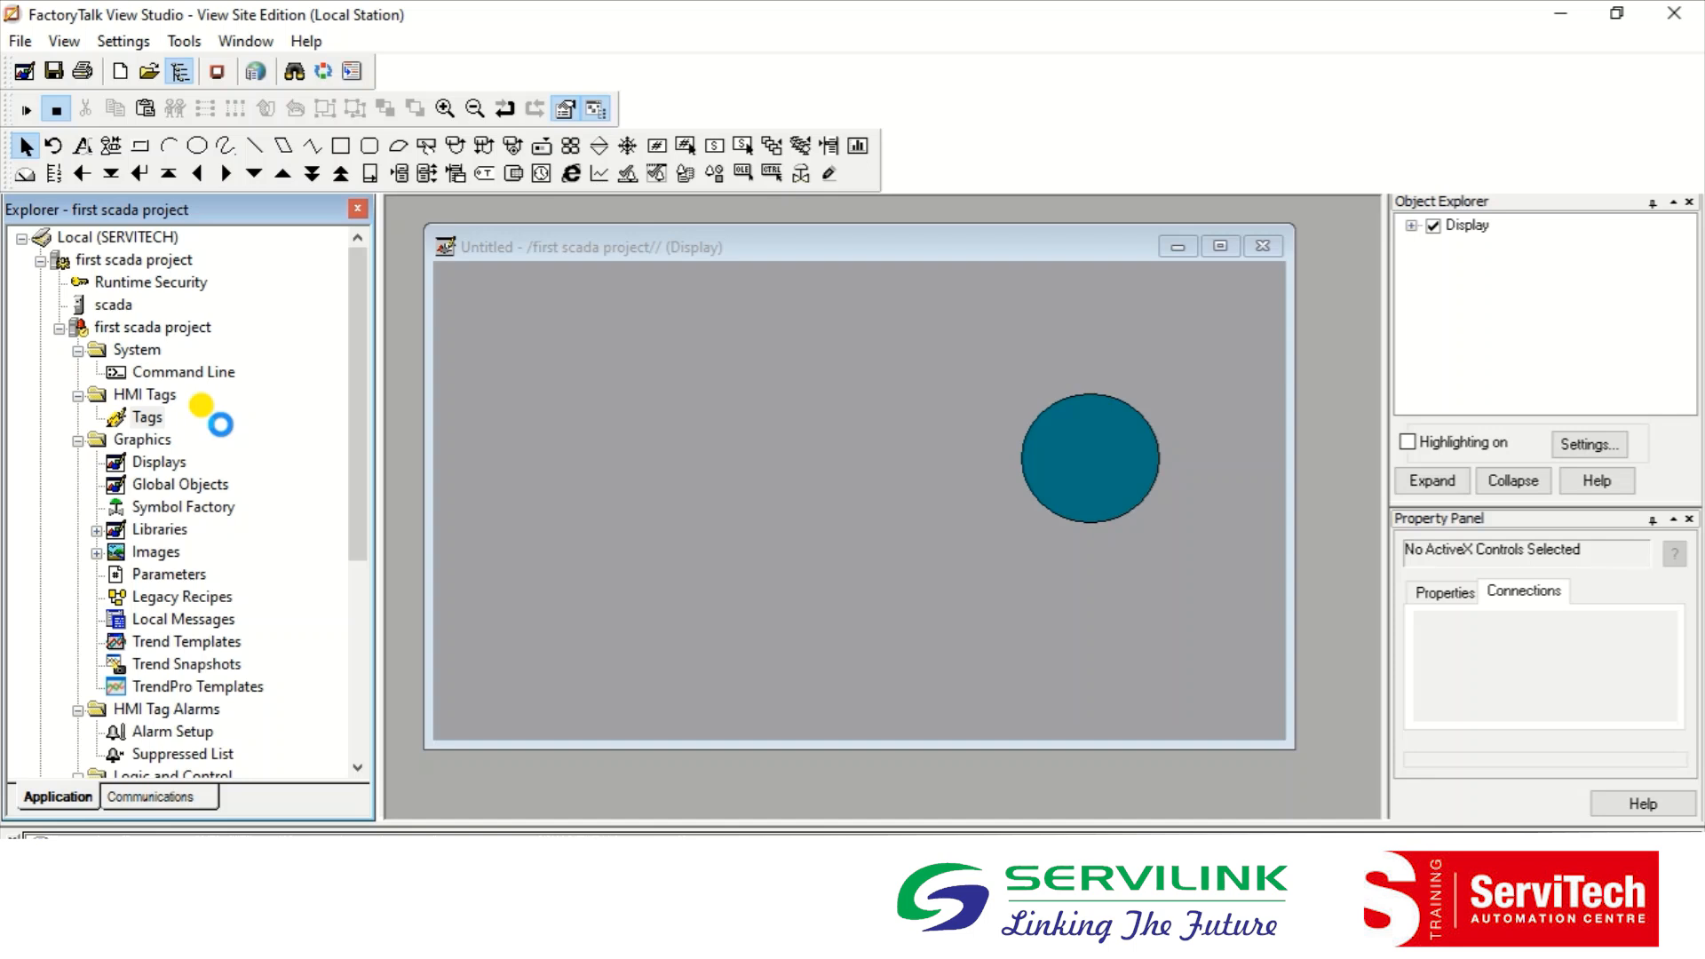
pyautogui.doubleClick(220, 425)
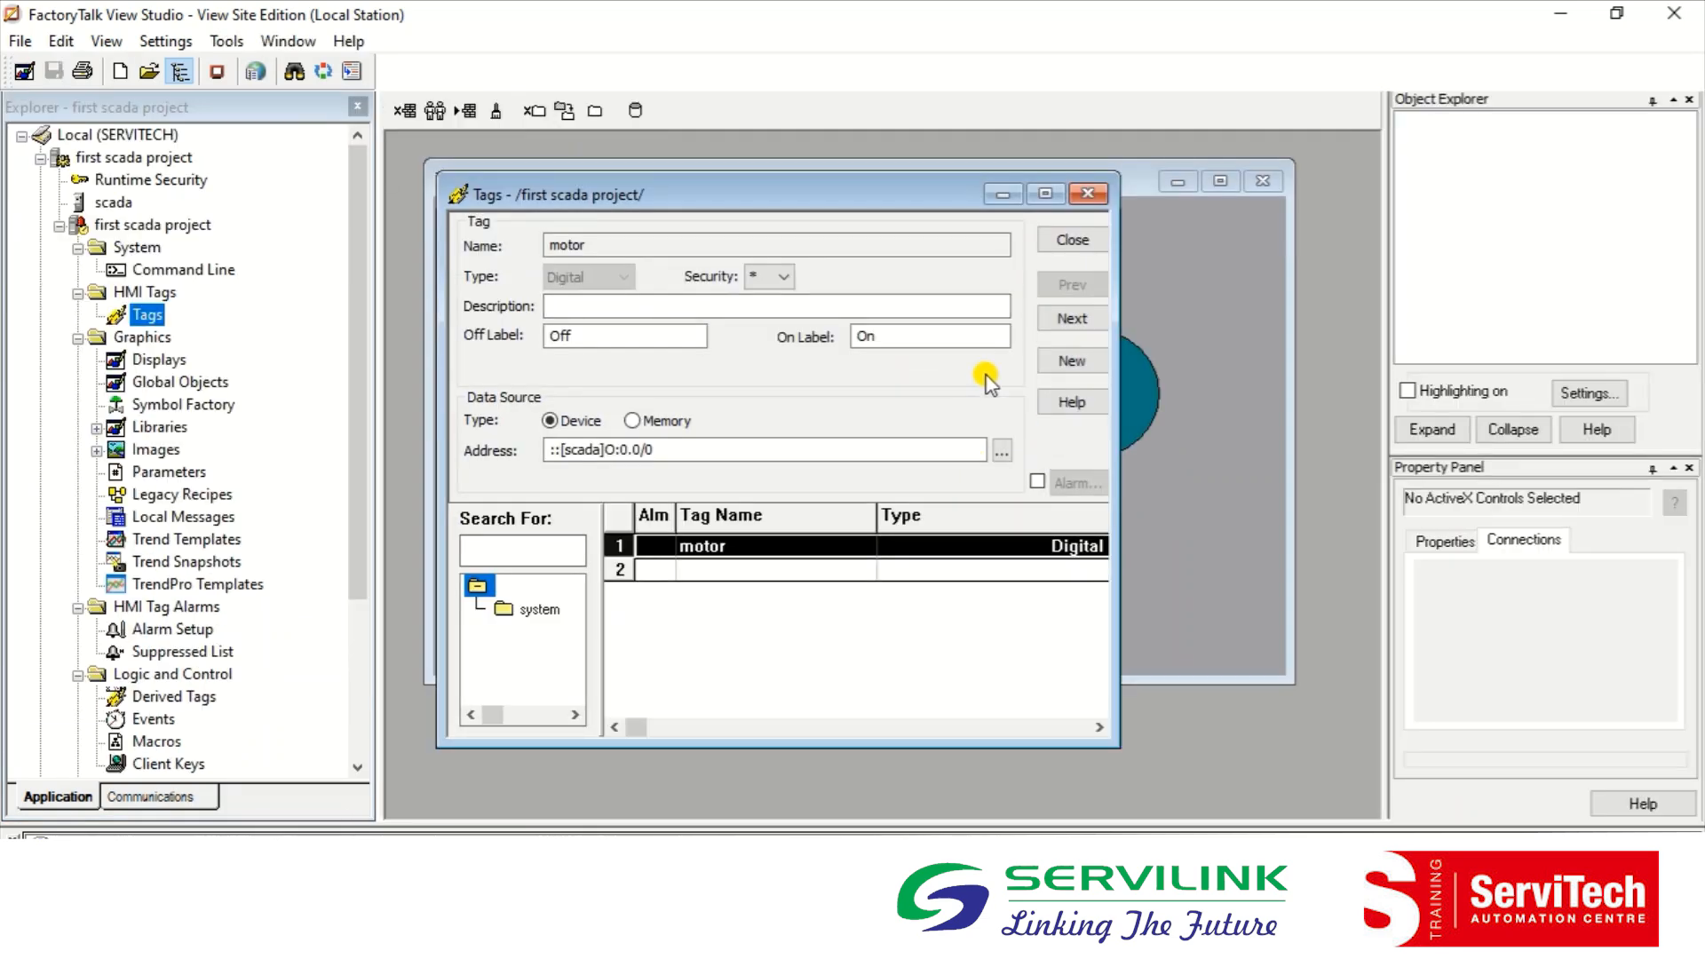
# Step: Start a new HMI tag named start and set its type to Digital
pyautogui.click(1058, 328)
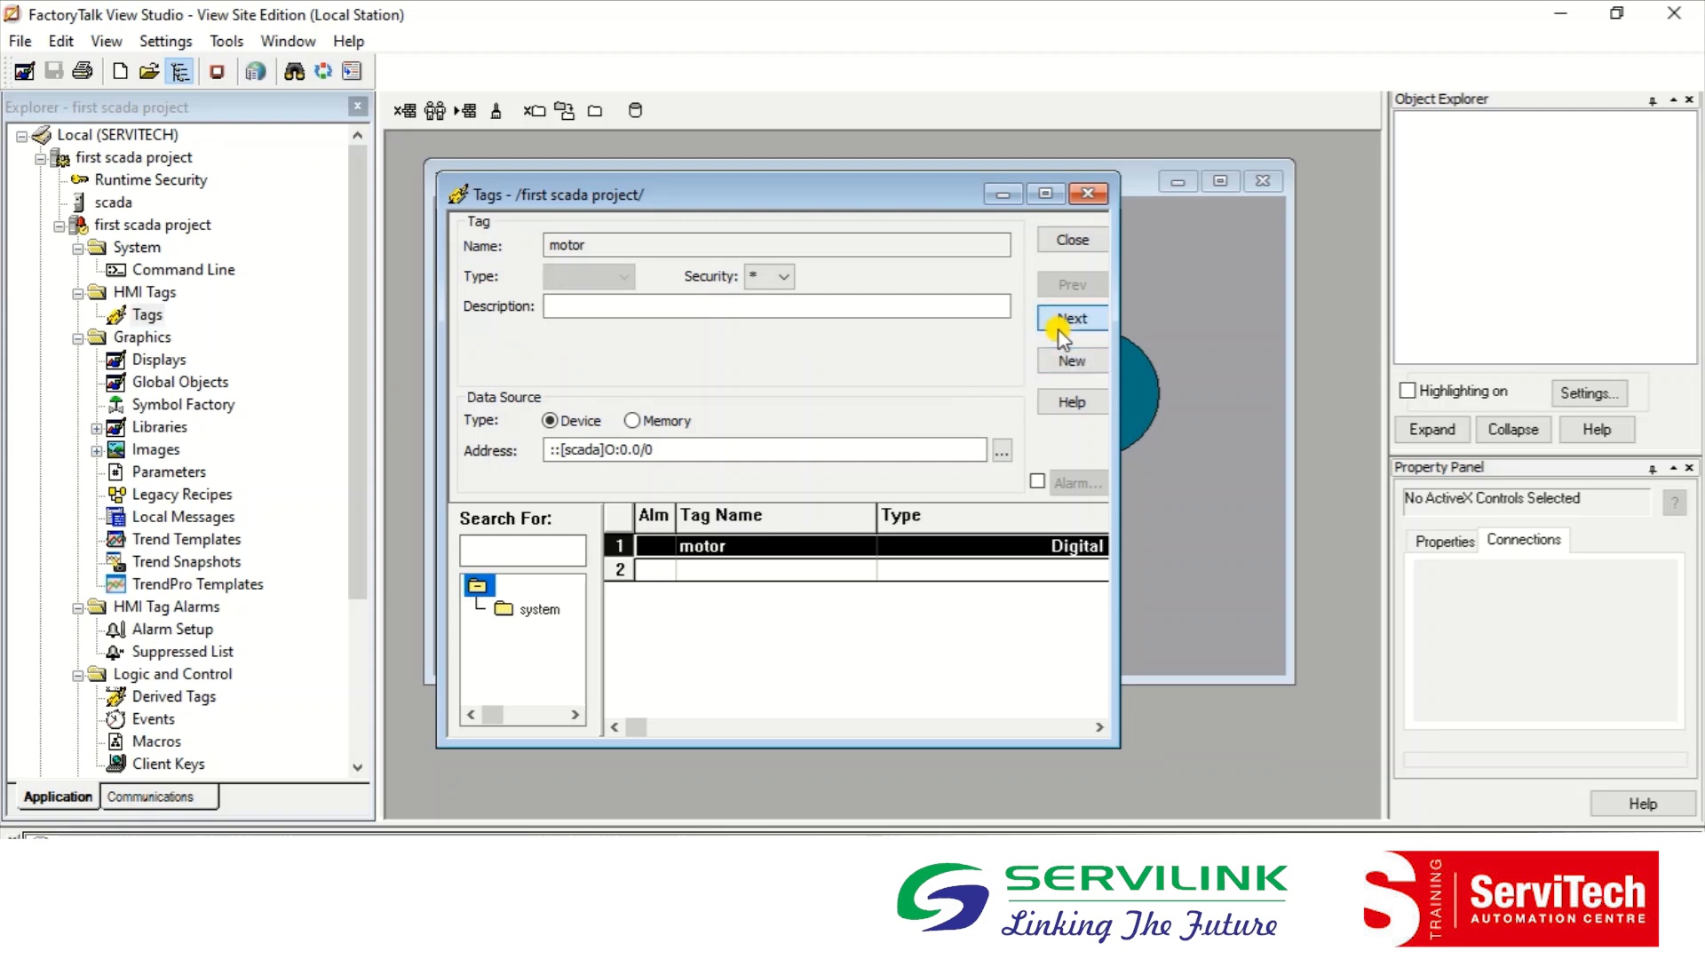
pyautogui.click(569, 245)
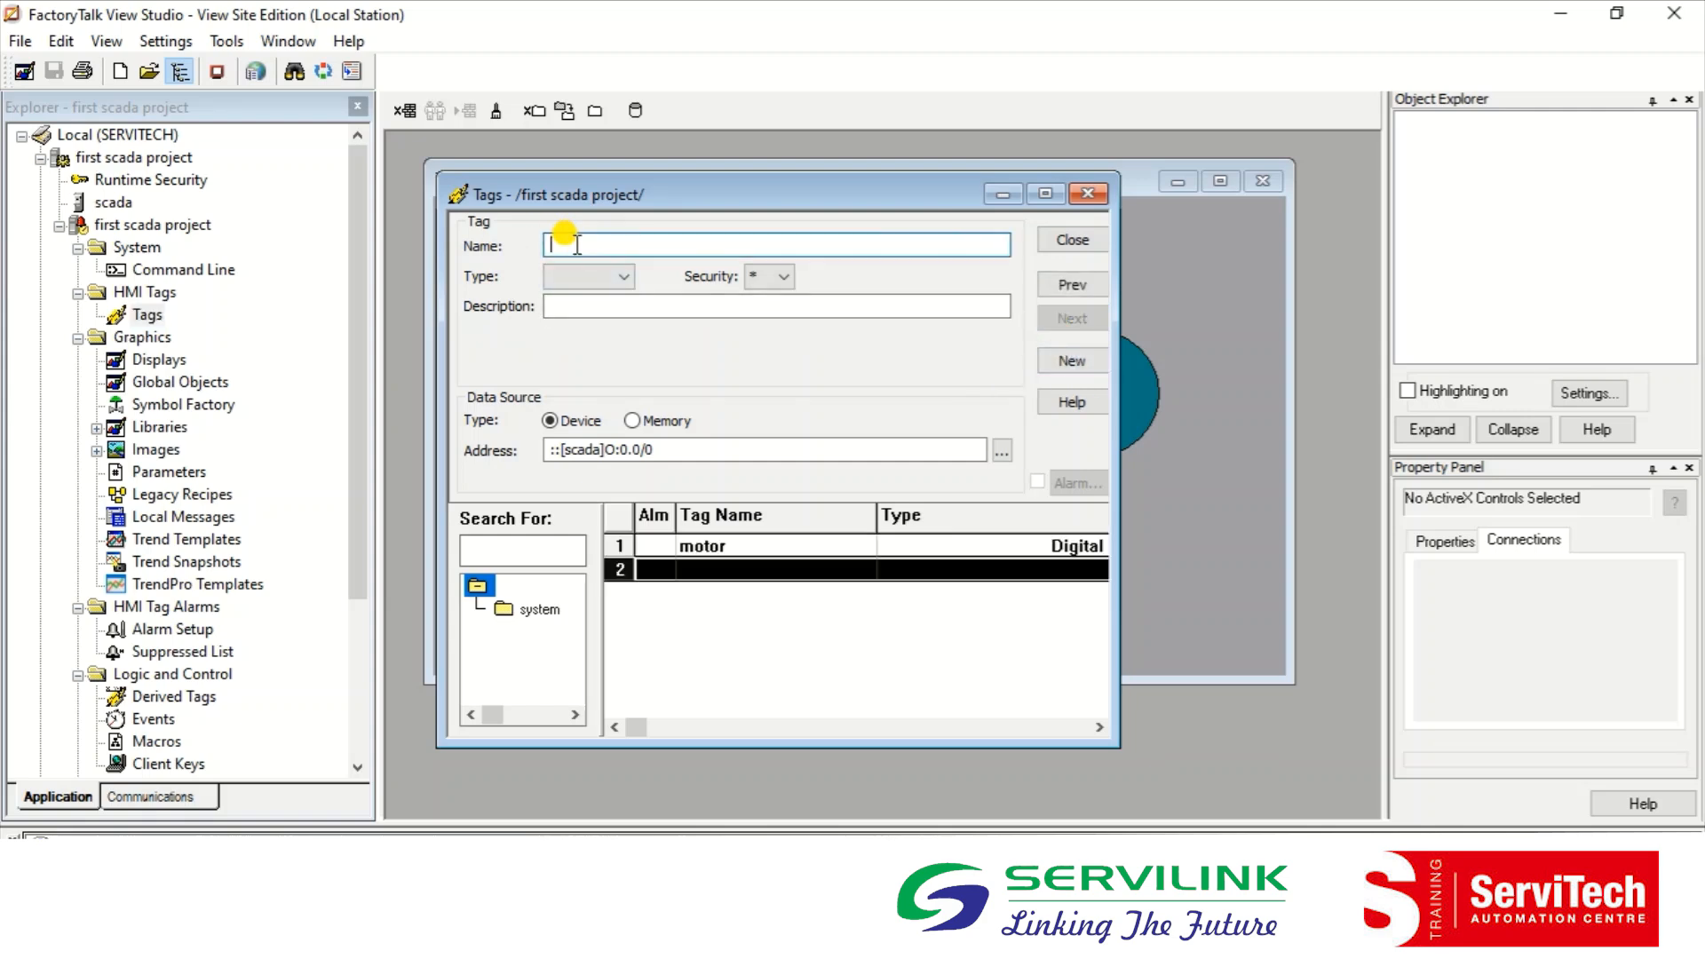
pyautogui.write('st')
pyautogui.press('Tab')
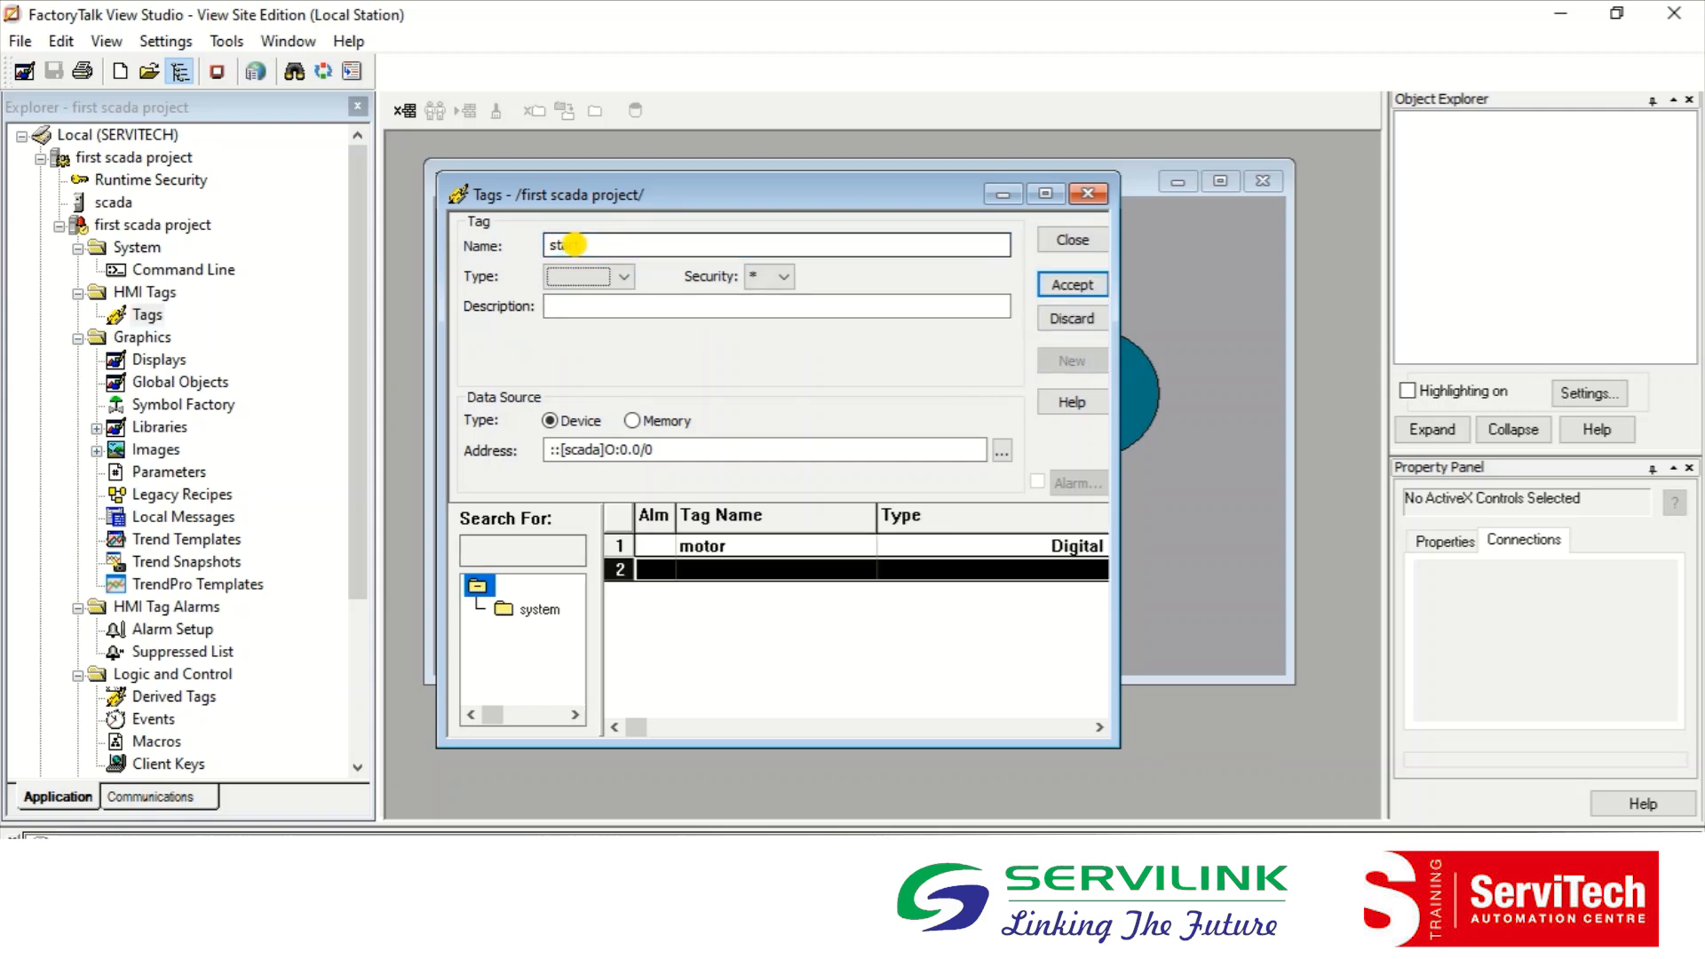
pyautogui.click(625, 279)
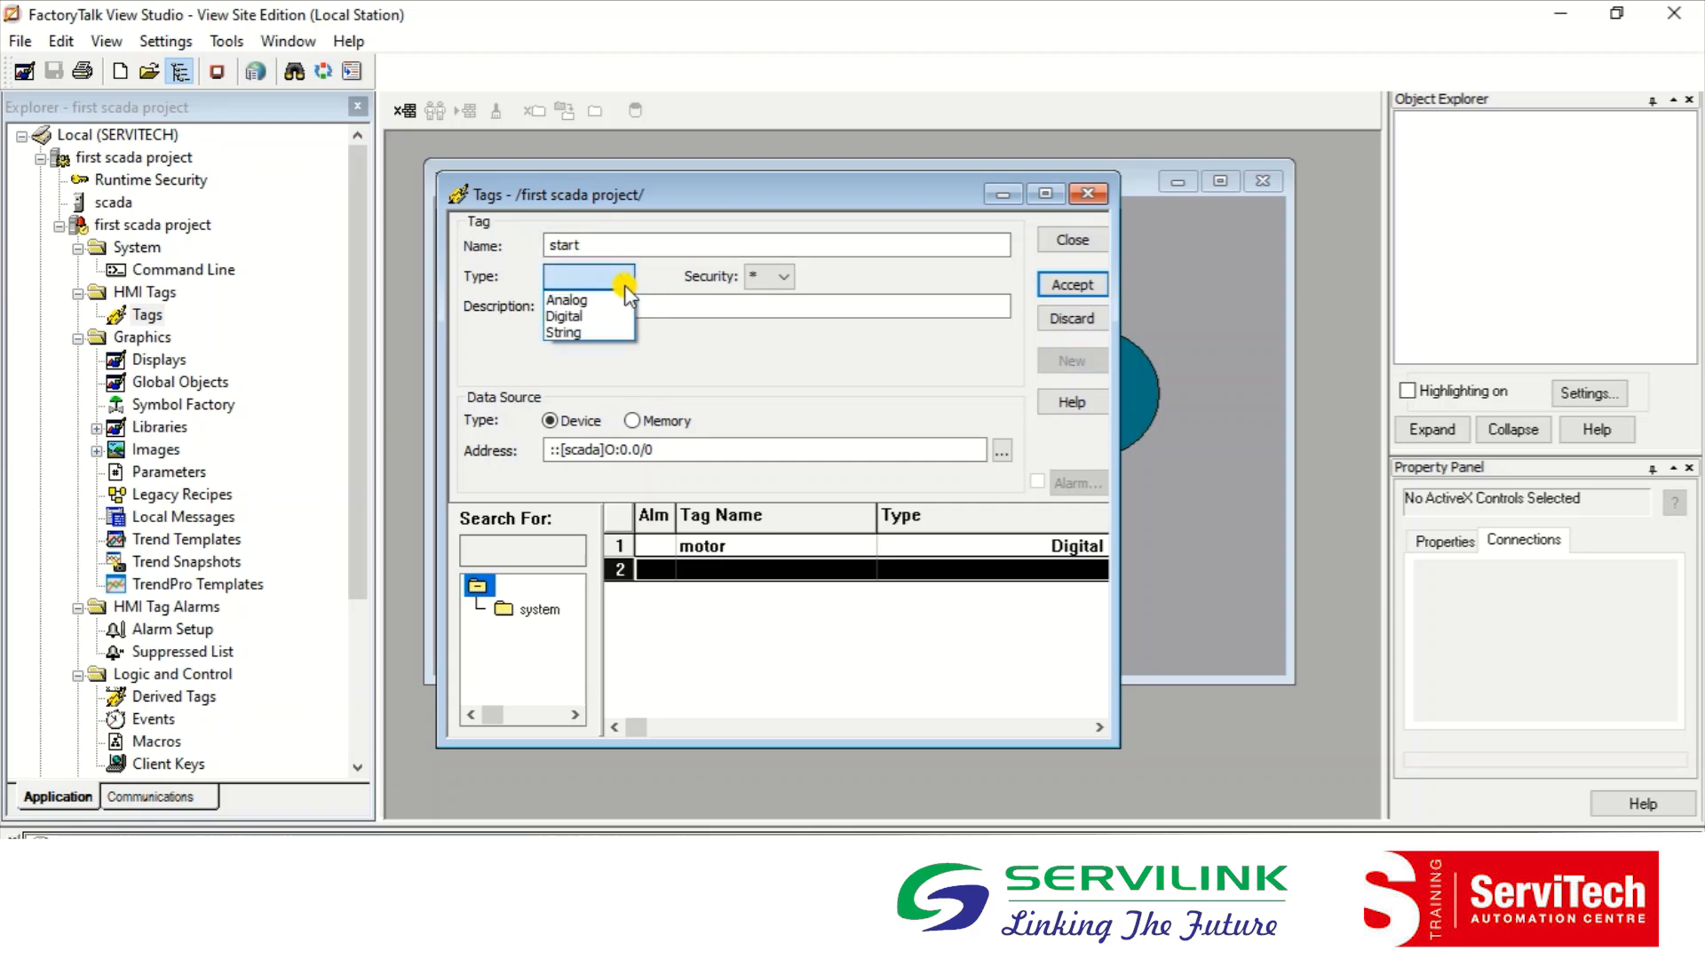
pyautogui.click(581, 322)
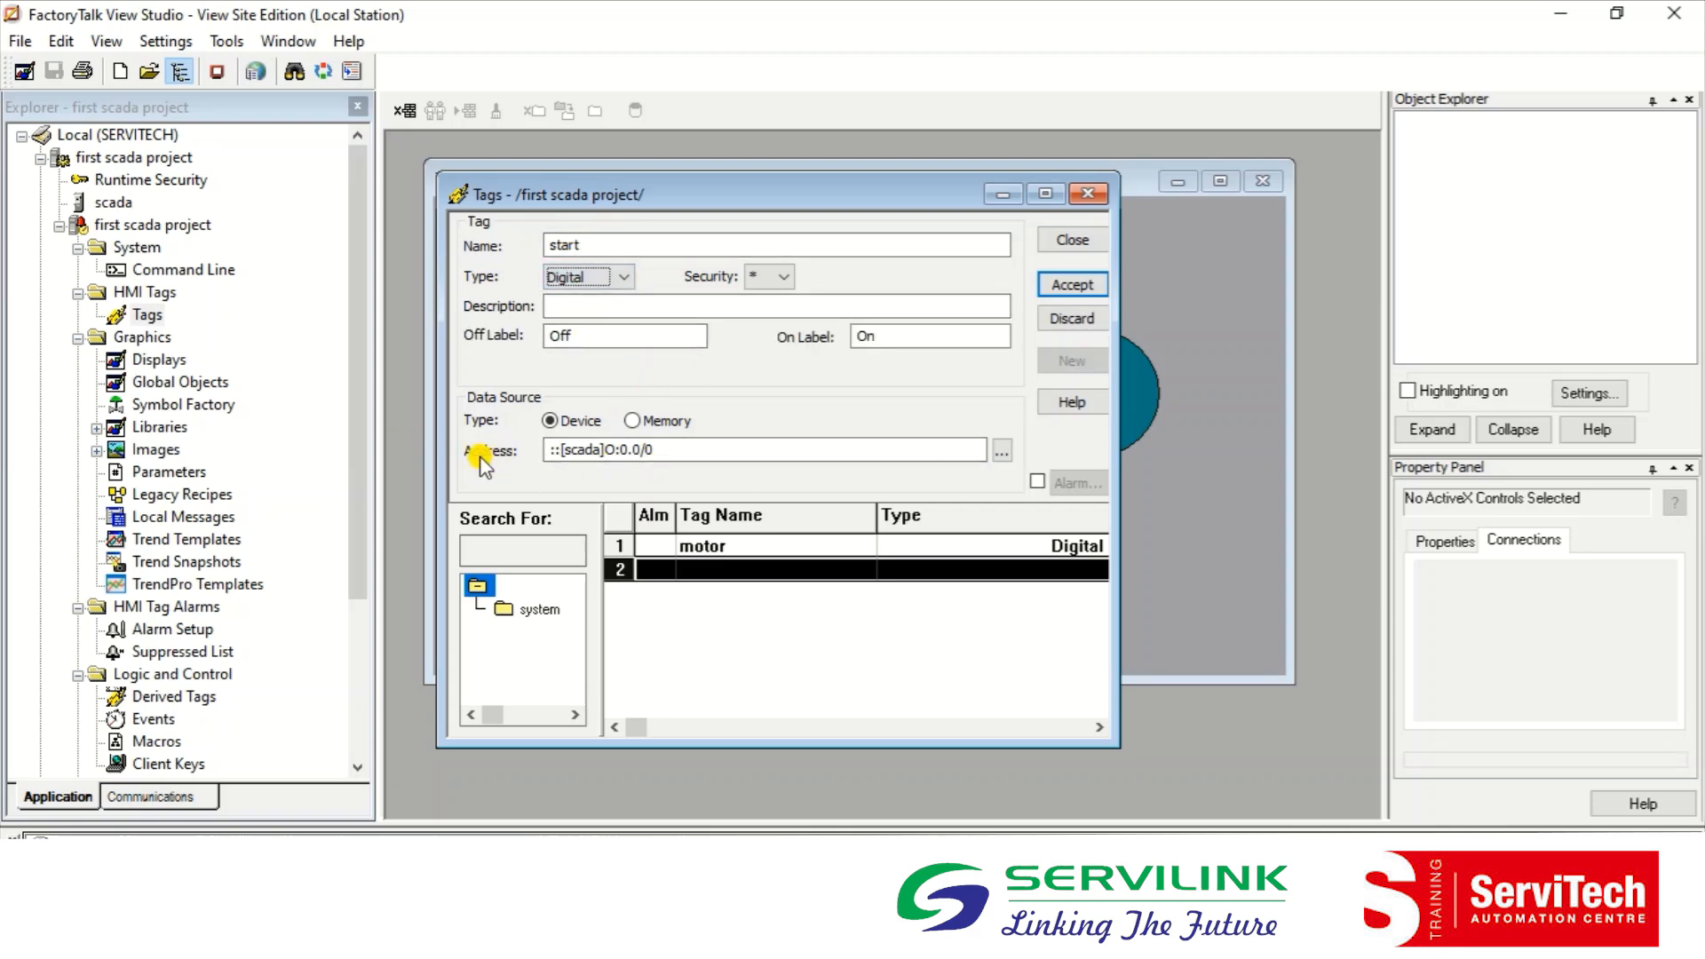
# Step: Assign the start tag the device address ::[scada]B3:0/0 from the online B3 folder and accept the tag
pyautogui.click(1006, 451)
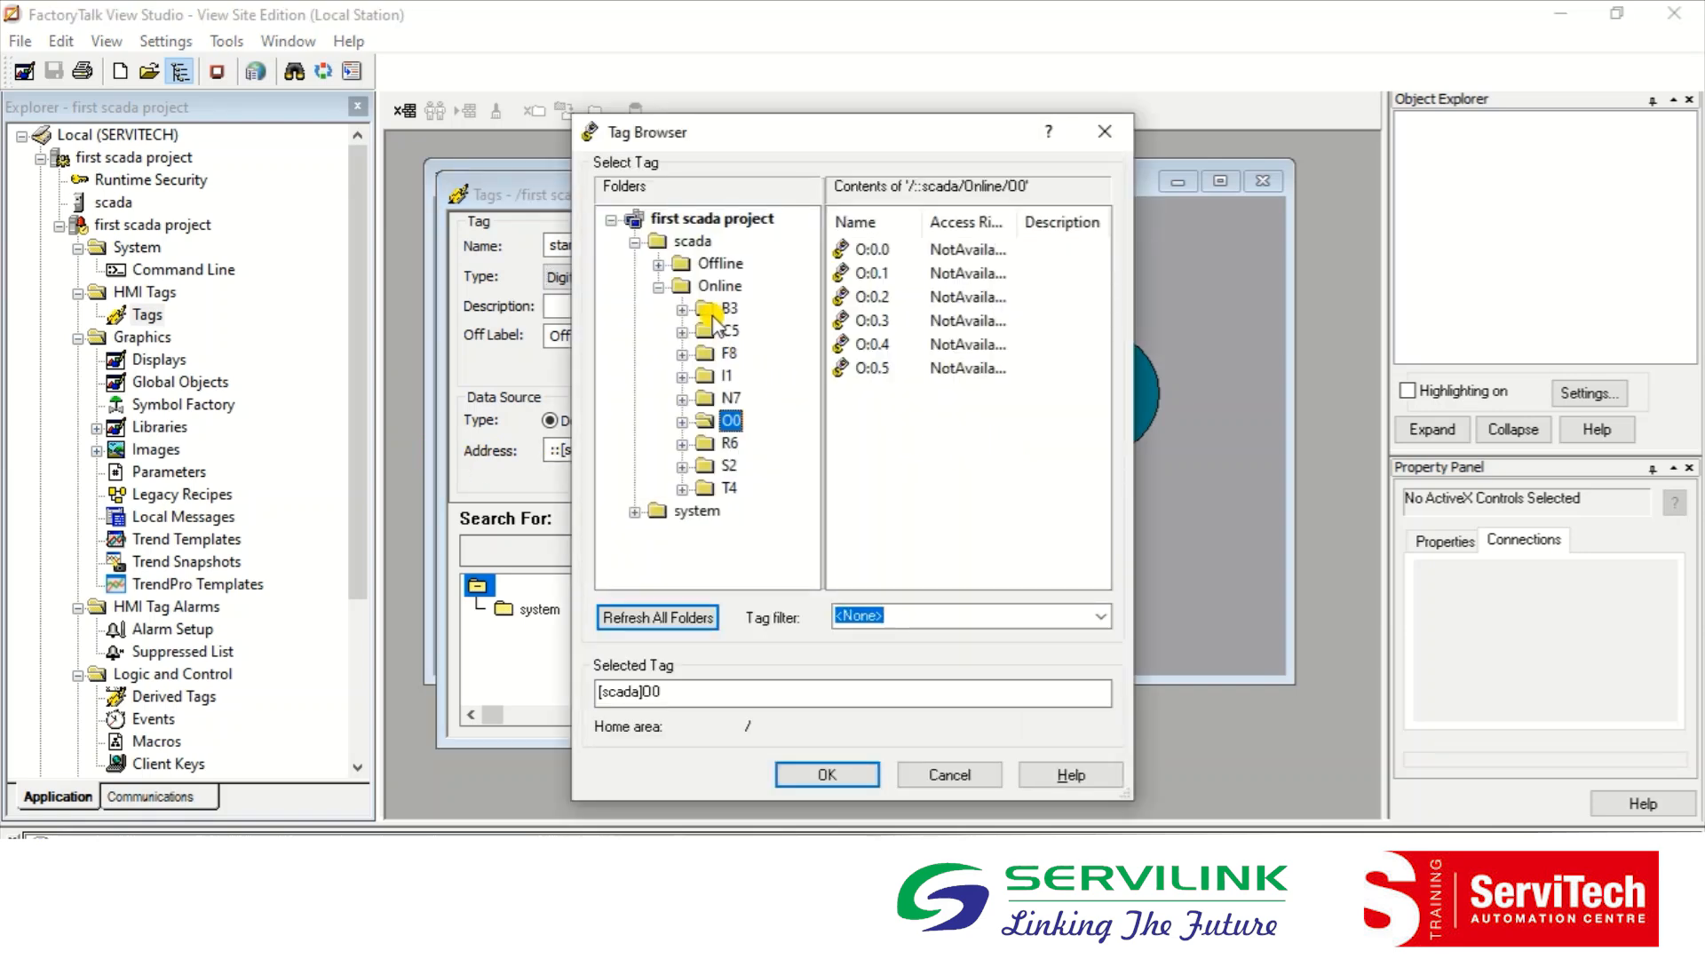
pyautogui.click(716, 309)
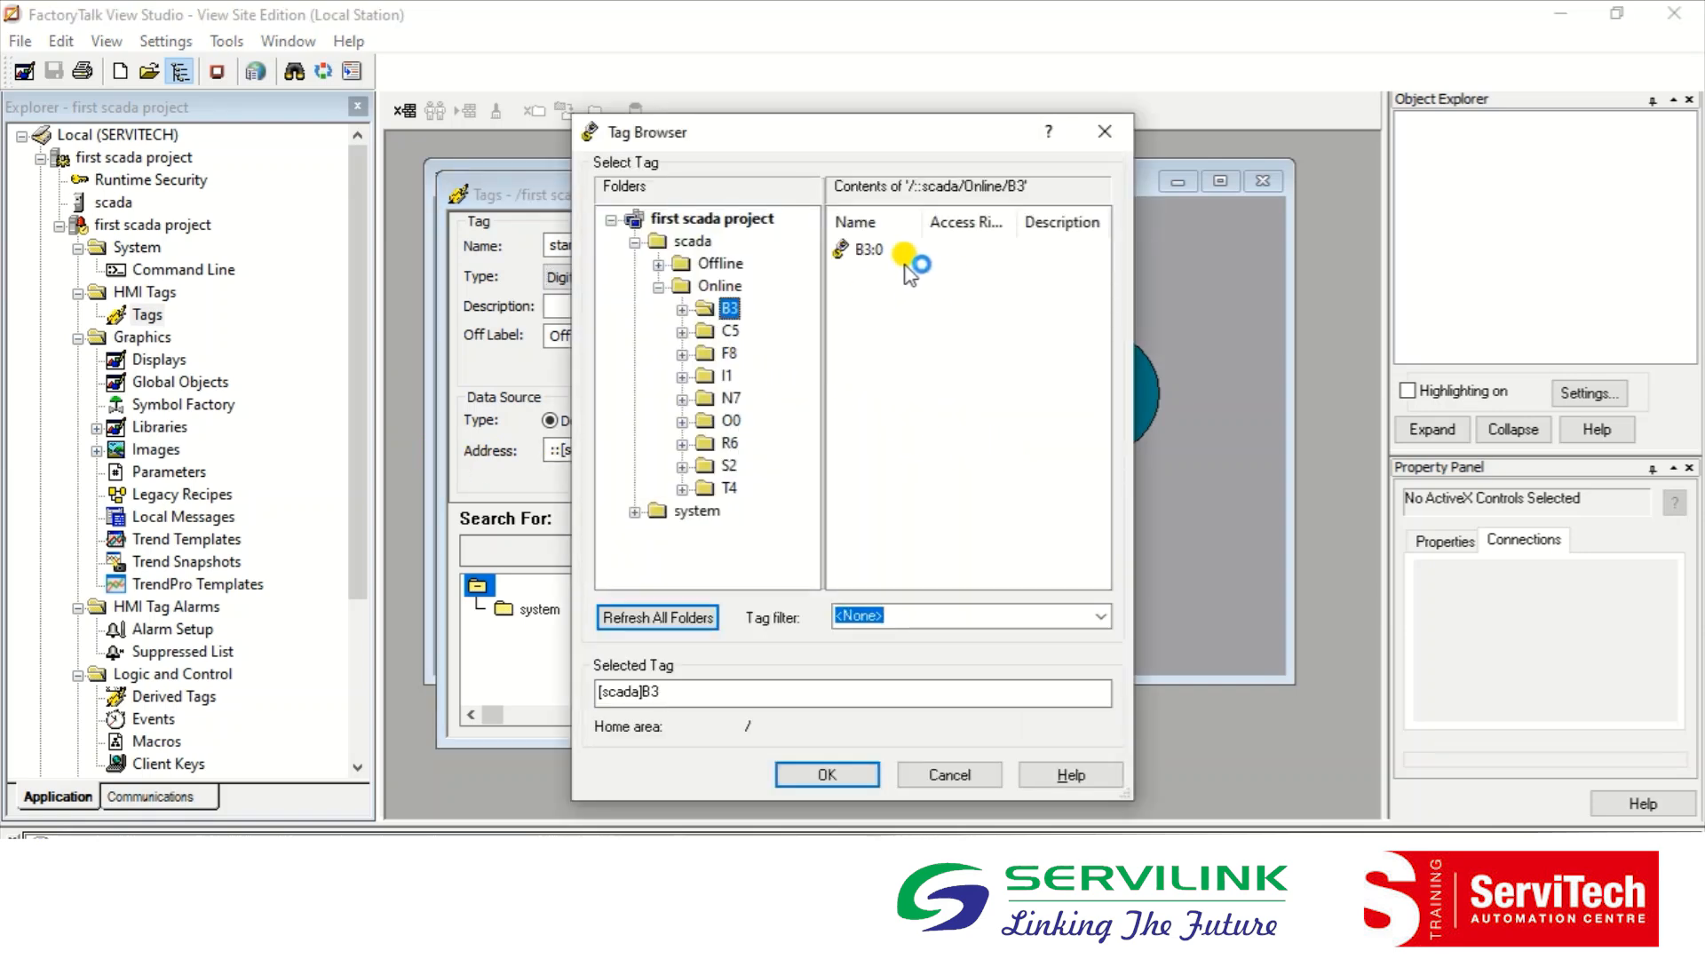
pyautogui.click(886, 253)
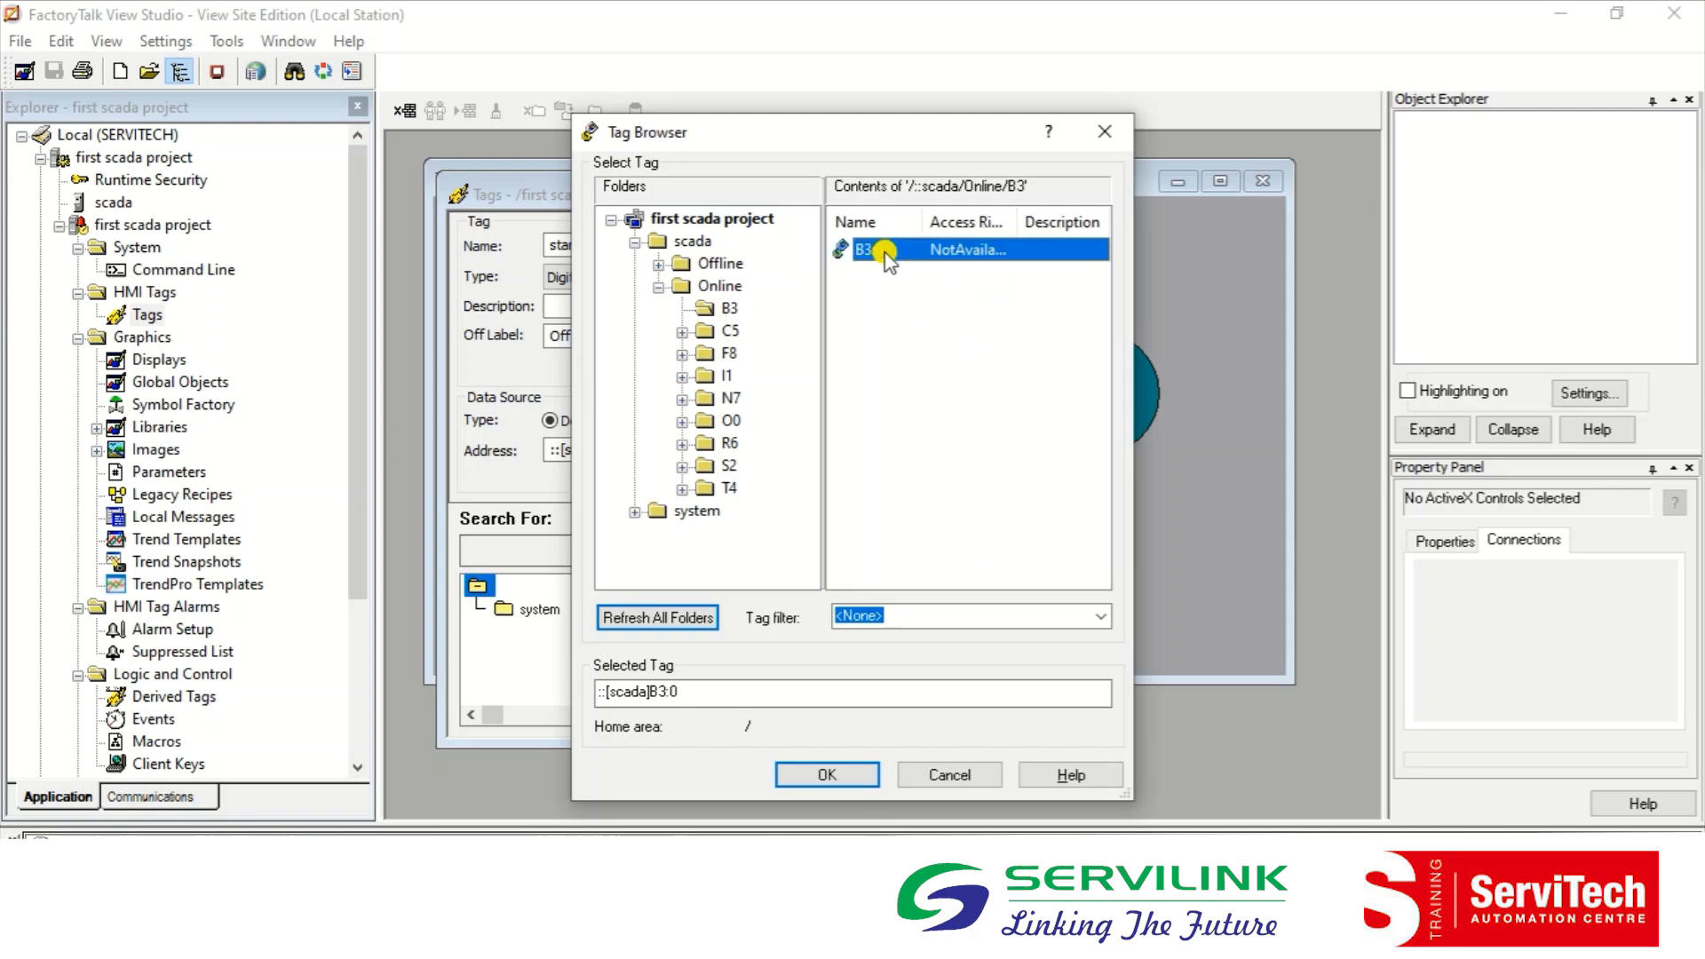
pyautogui.click(848, 775)
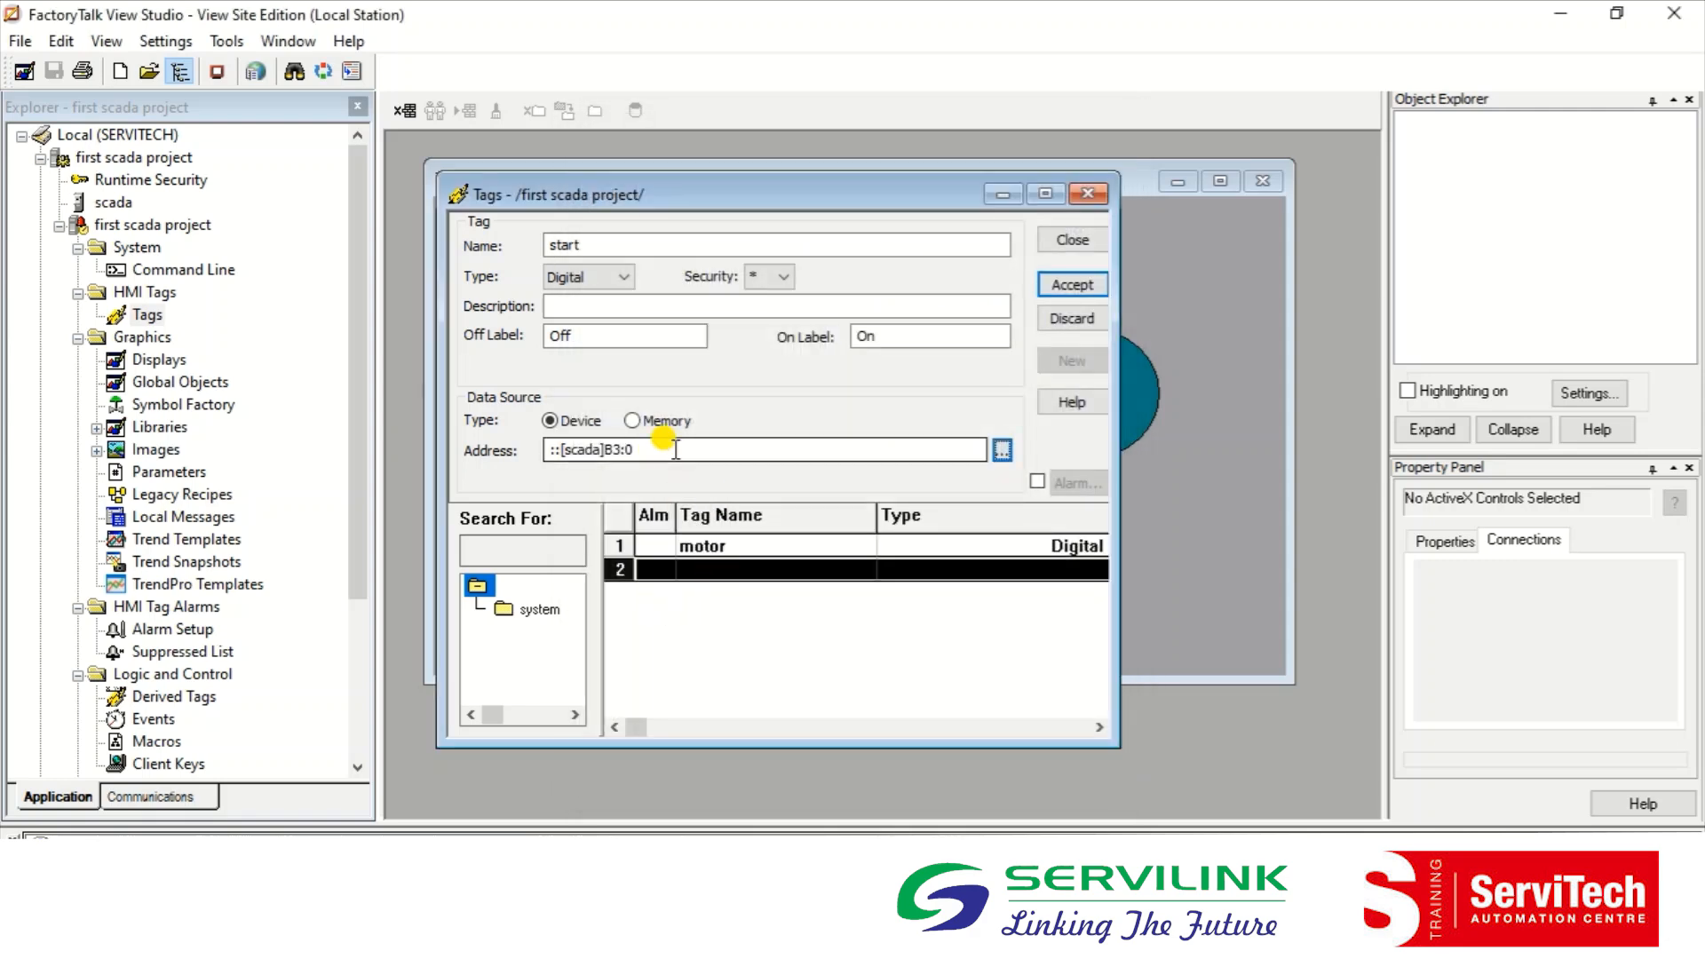
pyautogui.click(675, 451)
pyautogui.write('/0')
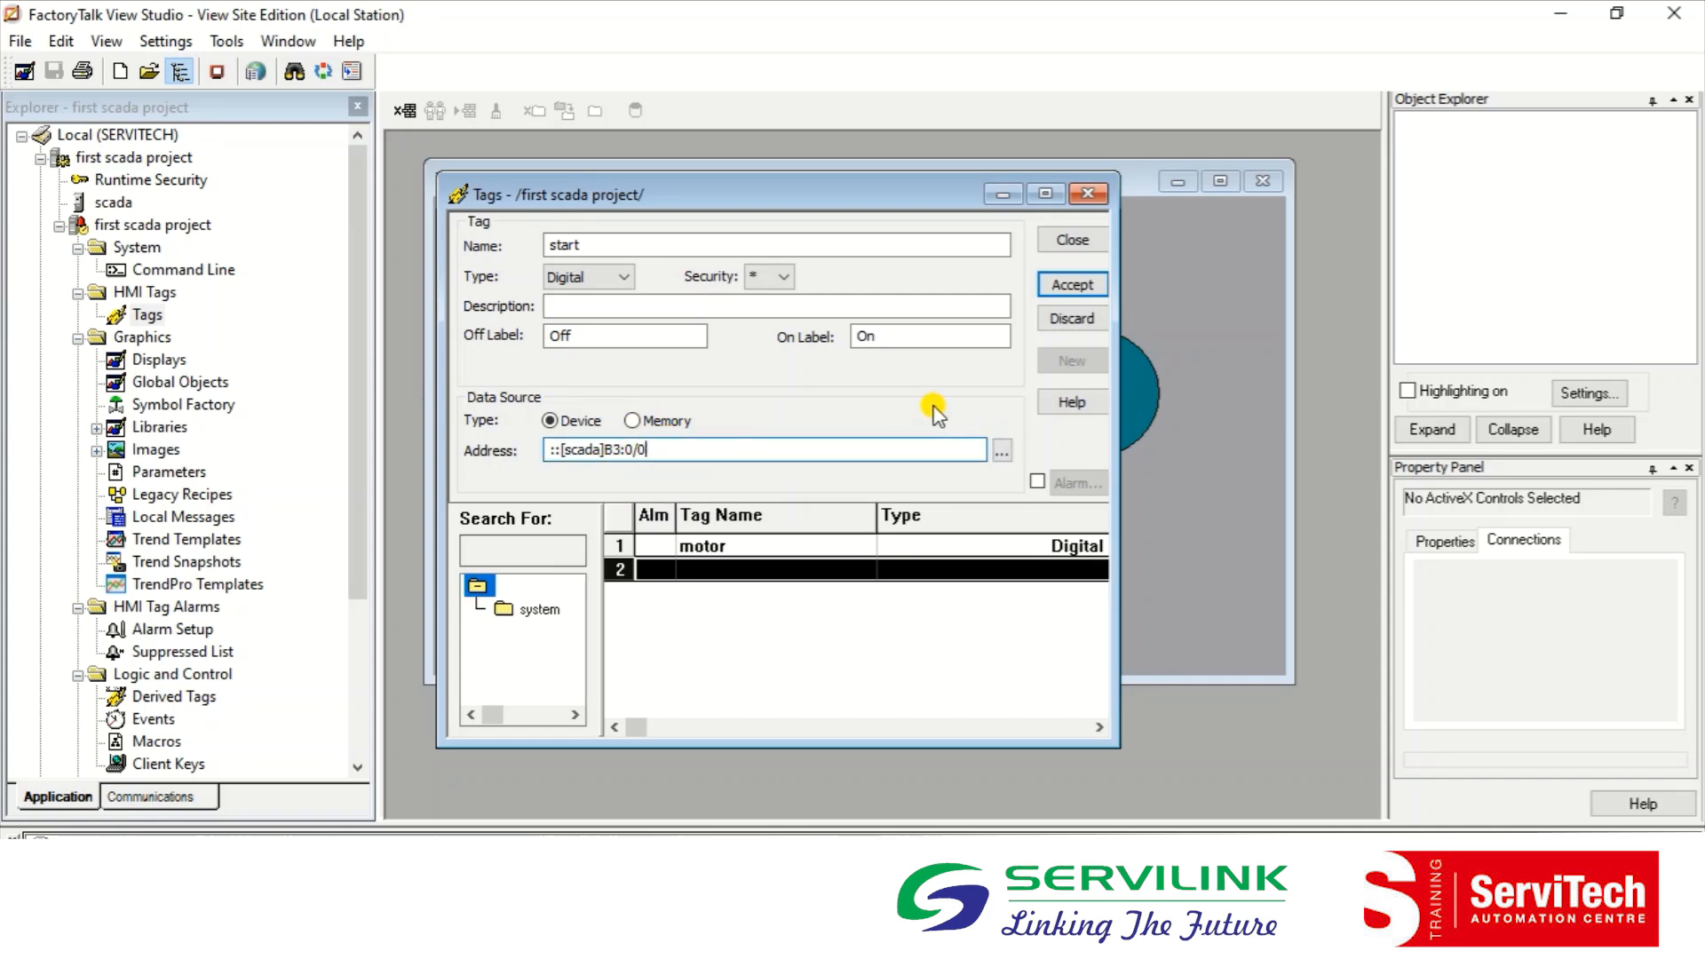
pyautogui.click(1054, 290)
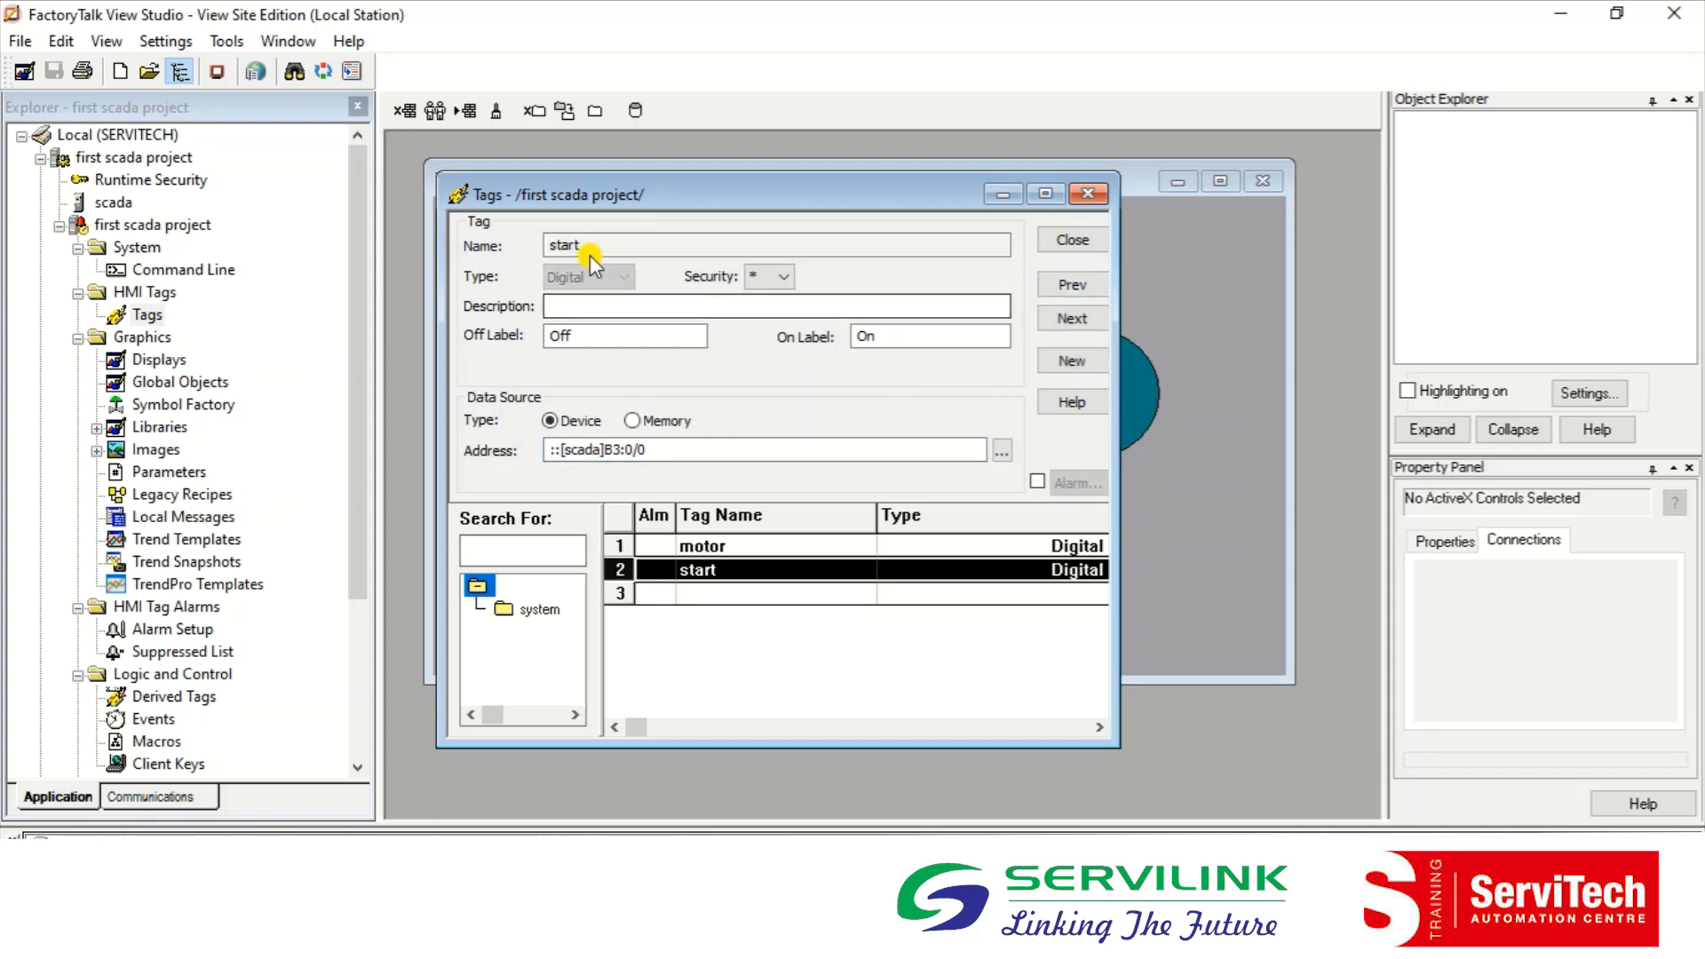
# Step: Start another HMI tag named stop and set its type to Digital
pyautogui.click(1096, 322)
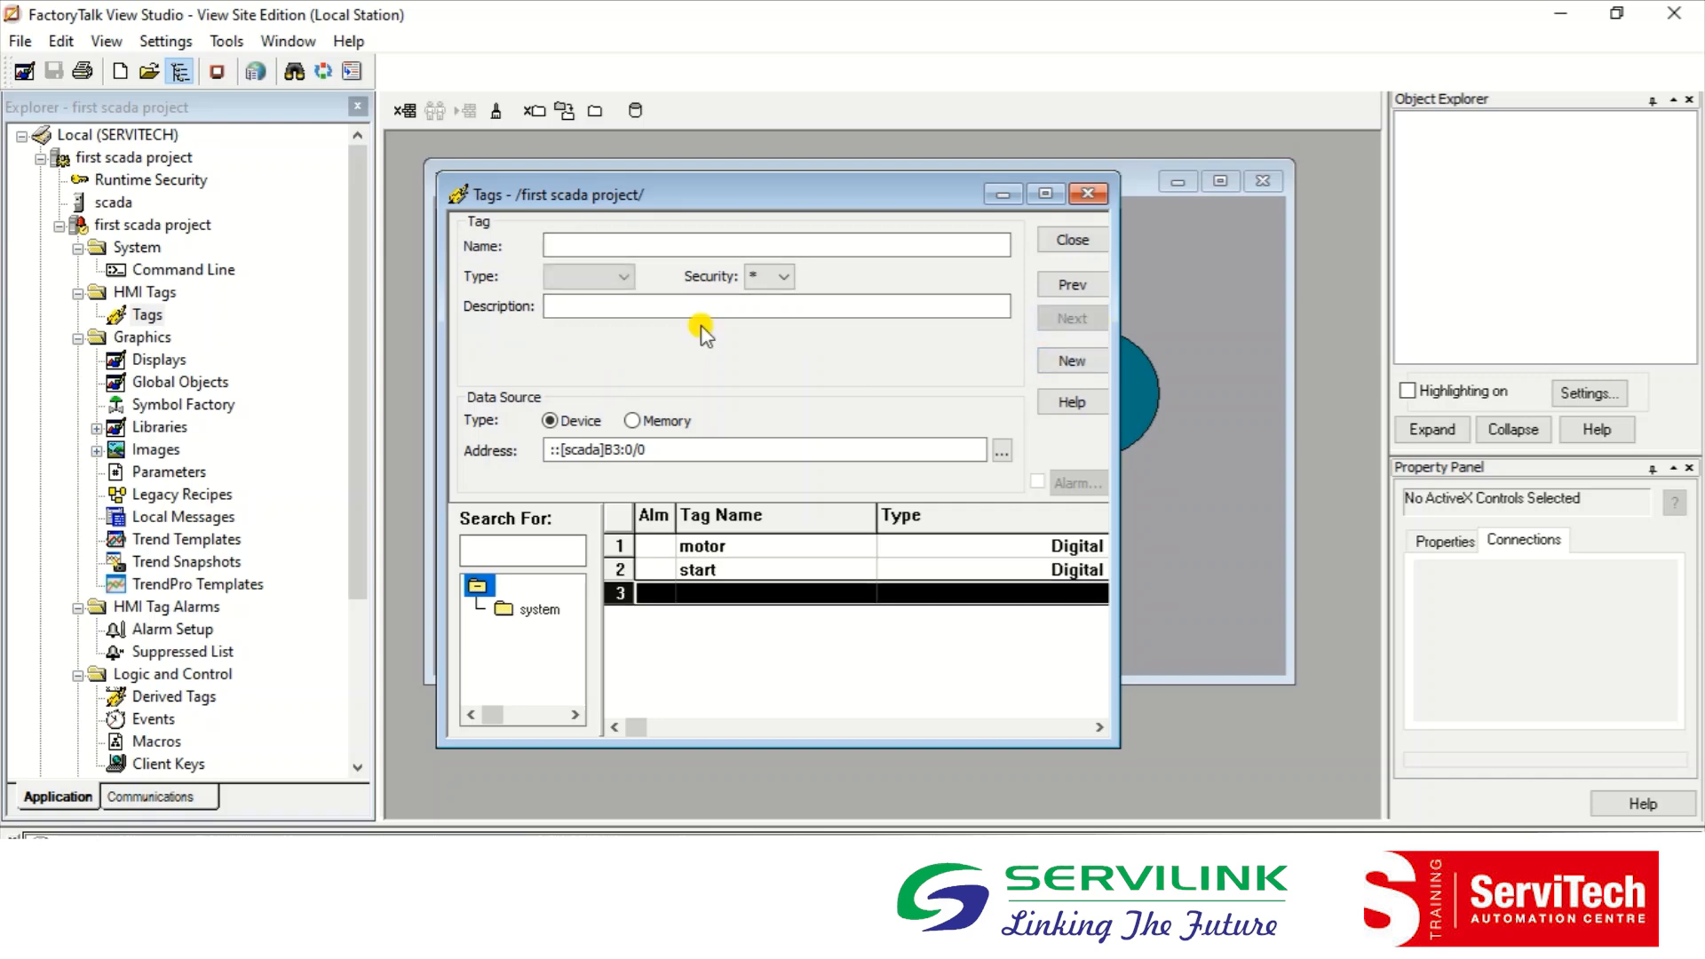
pyautogui.click(613, 241)
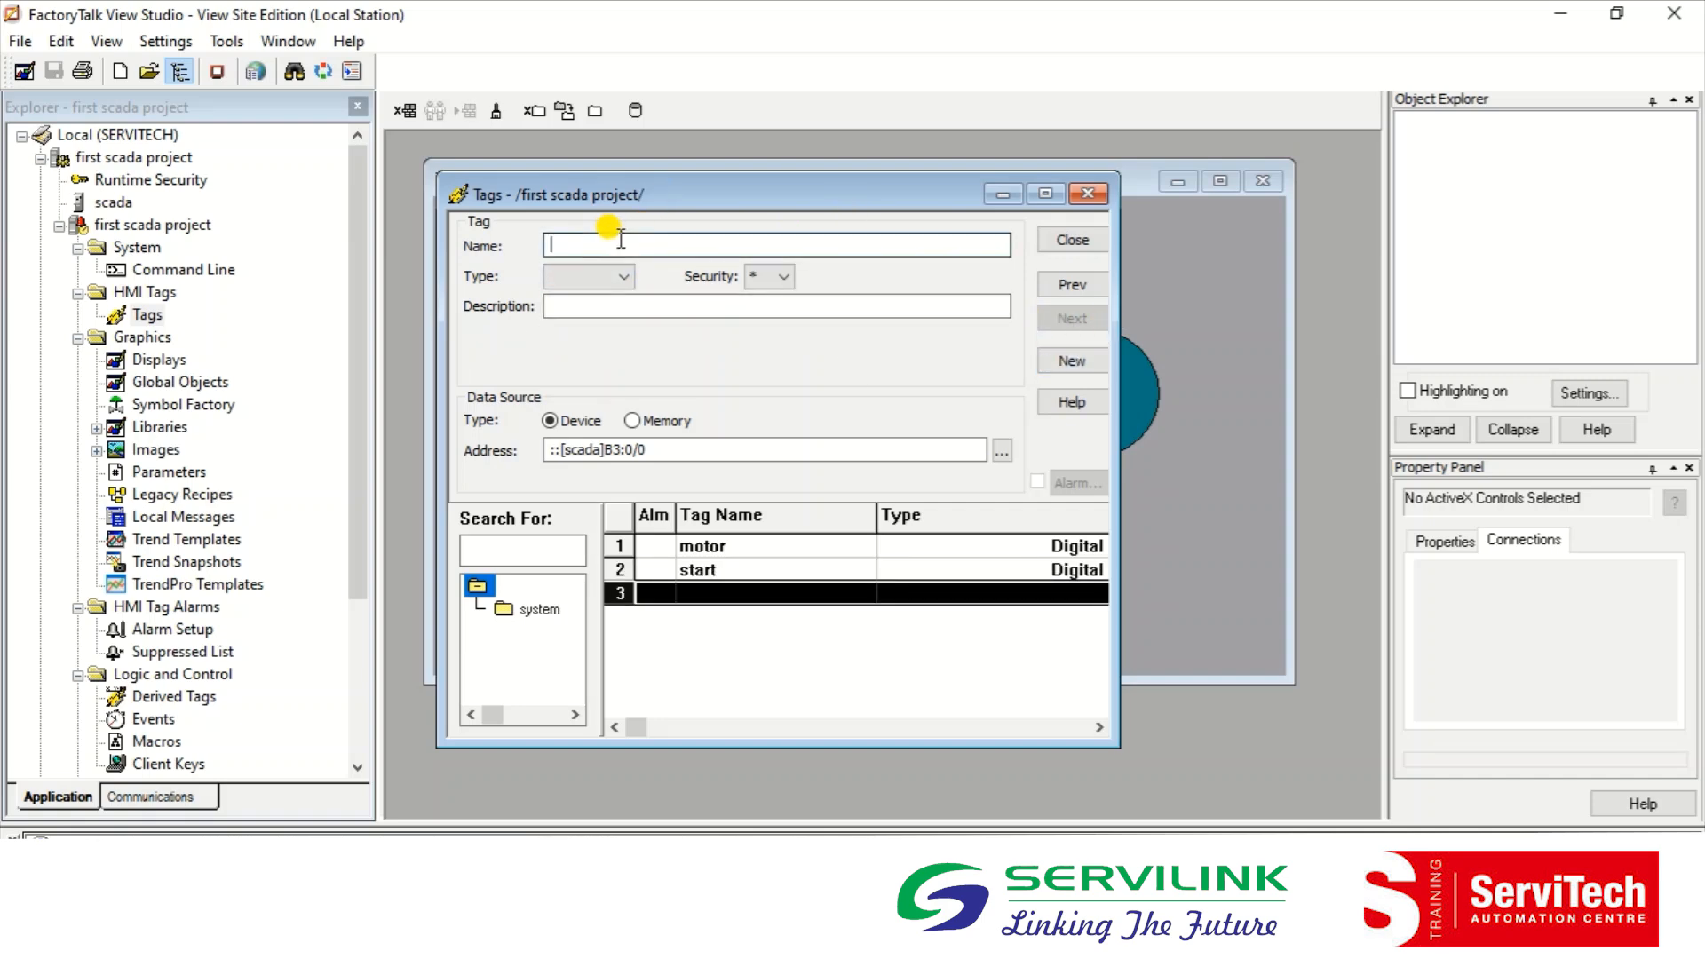
pyautogui.write('st')
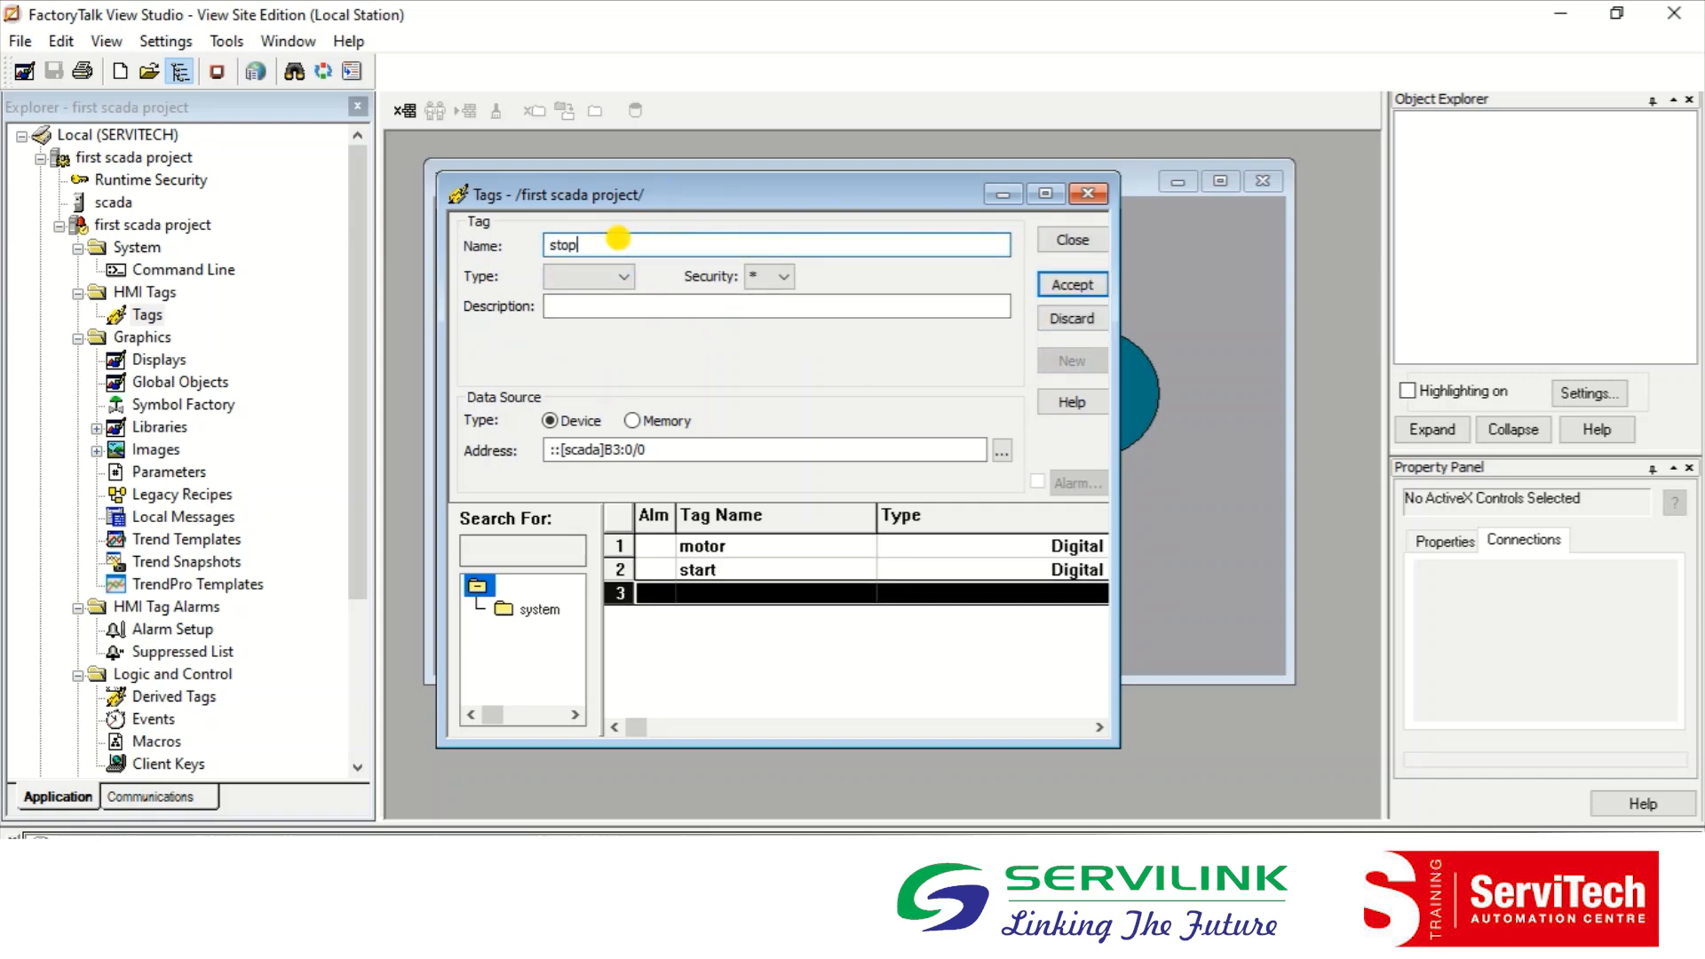
pyautogui.write('op')
pyautogui.press('Tab')
pyautogui.click(595, 276)
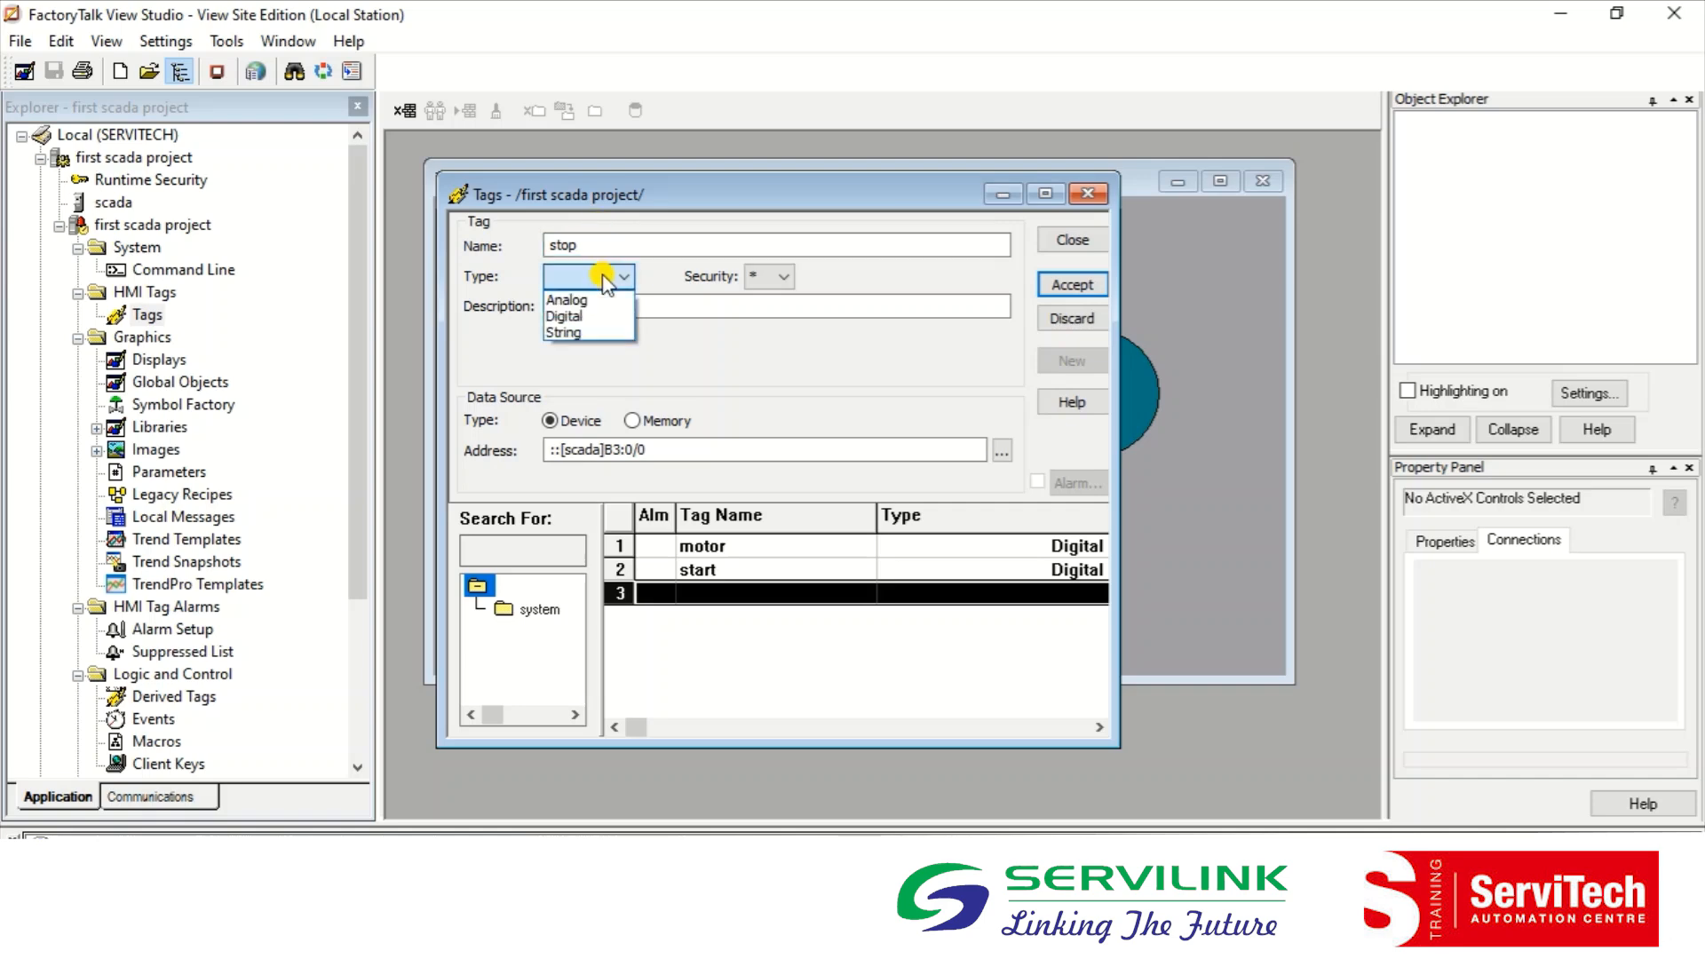
pyautogui.click(584, 318)
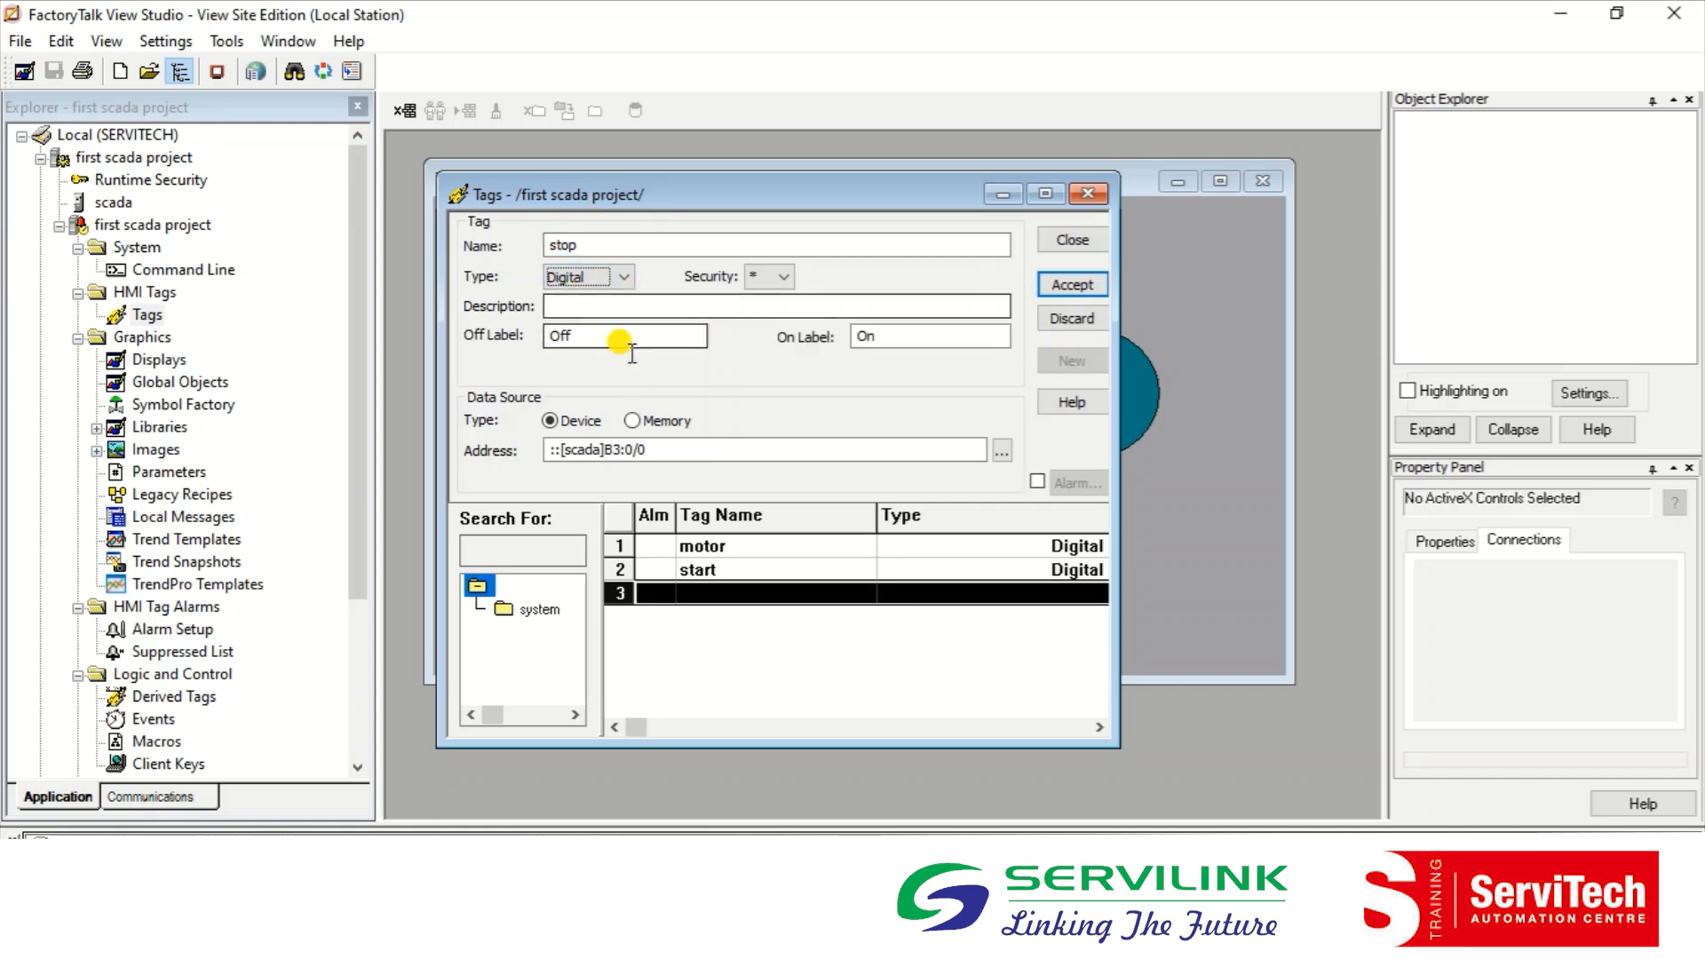
# Step: Set the stop tag's address to ::[scada]B3:0/1, accept it, and close the tag database
pyautogui.click(713, 450)
pyautogui.press('BackSpace')
pyautogui.write('1')
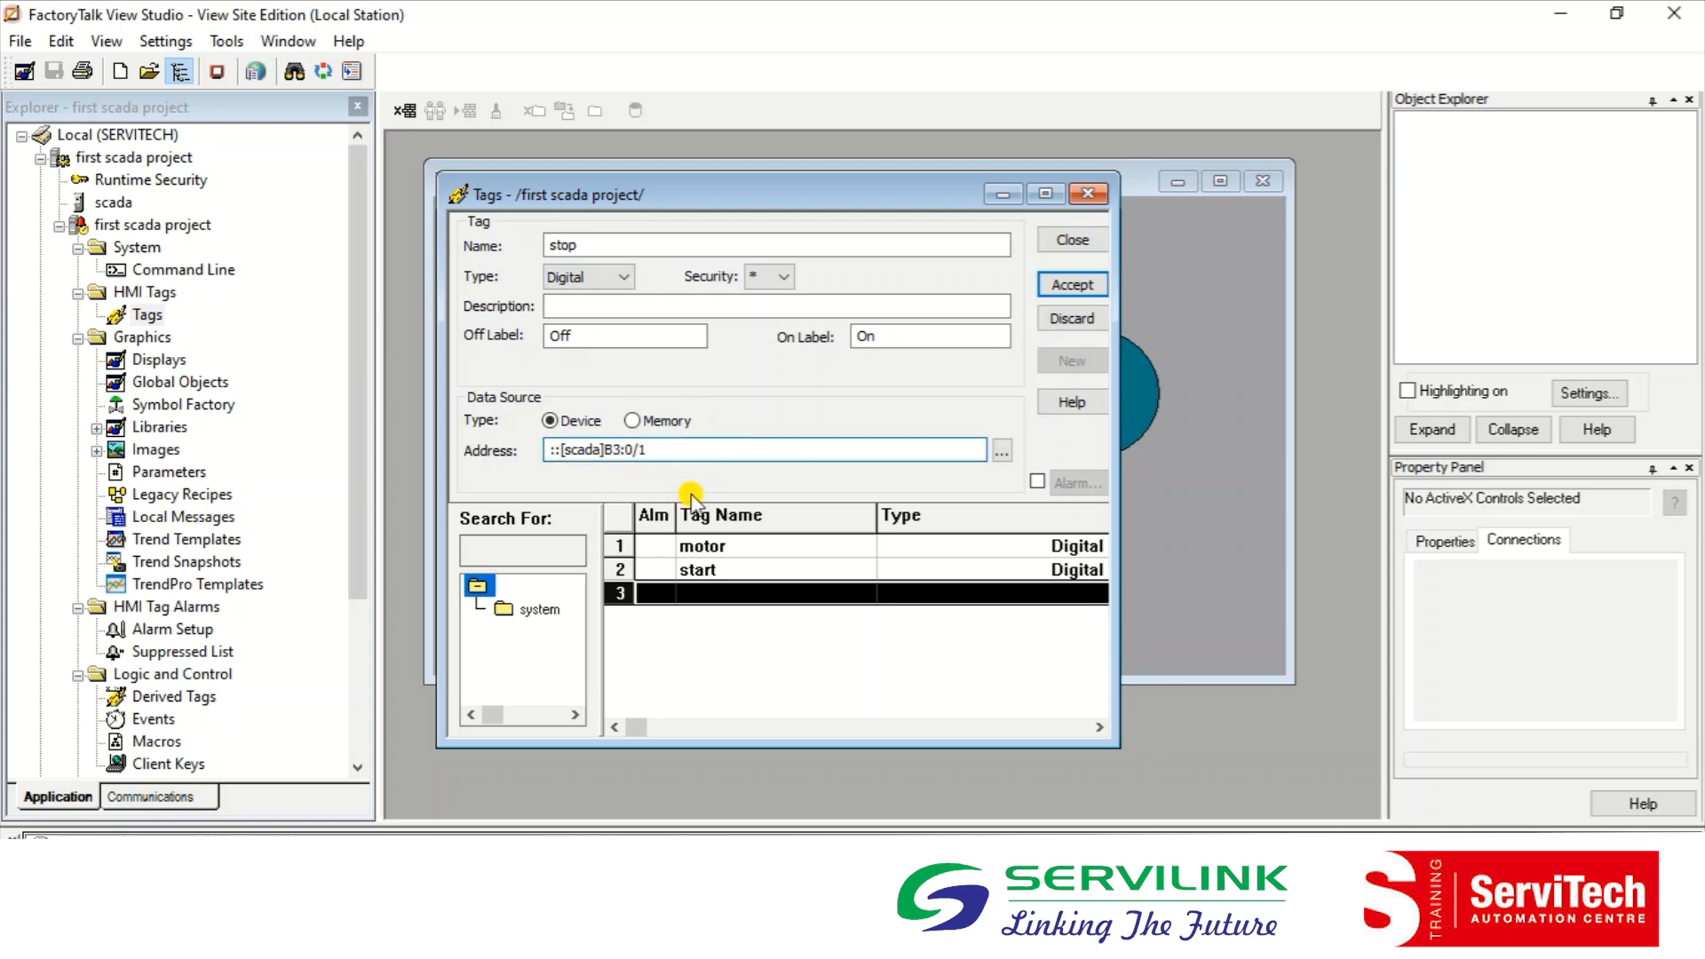
pyautogui.click(1072, 284)
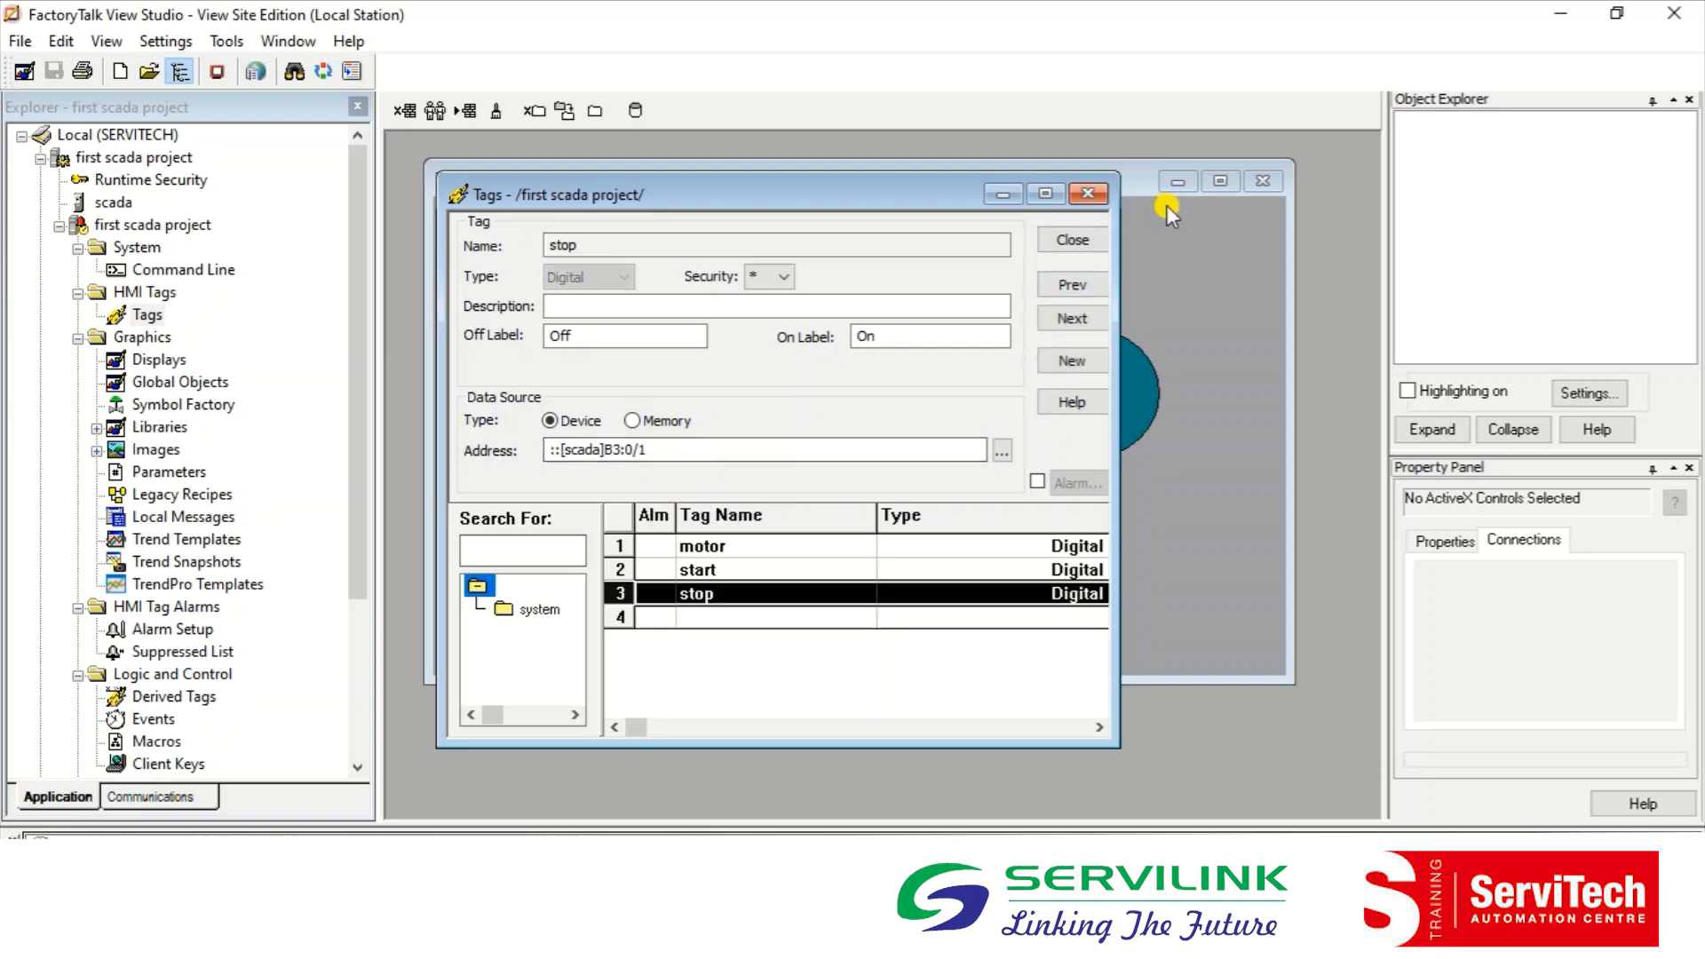
pyautogui.click(1070, 243)
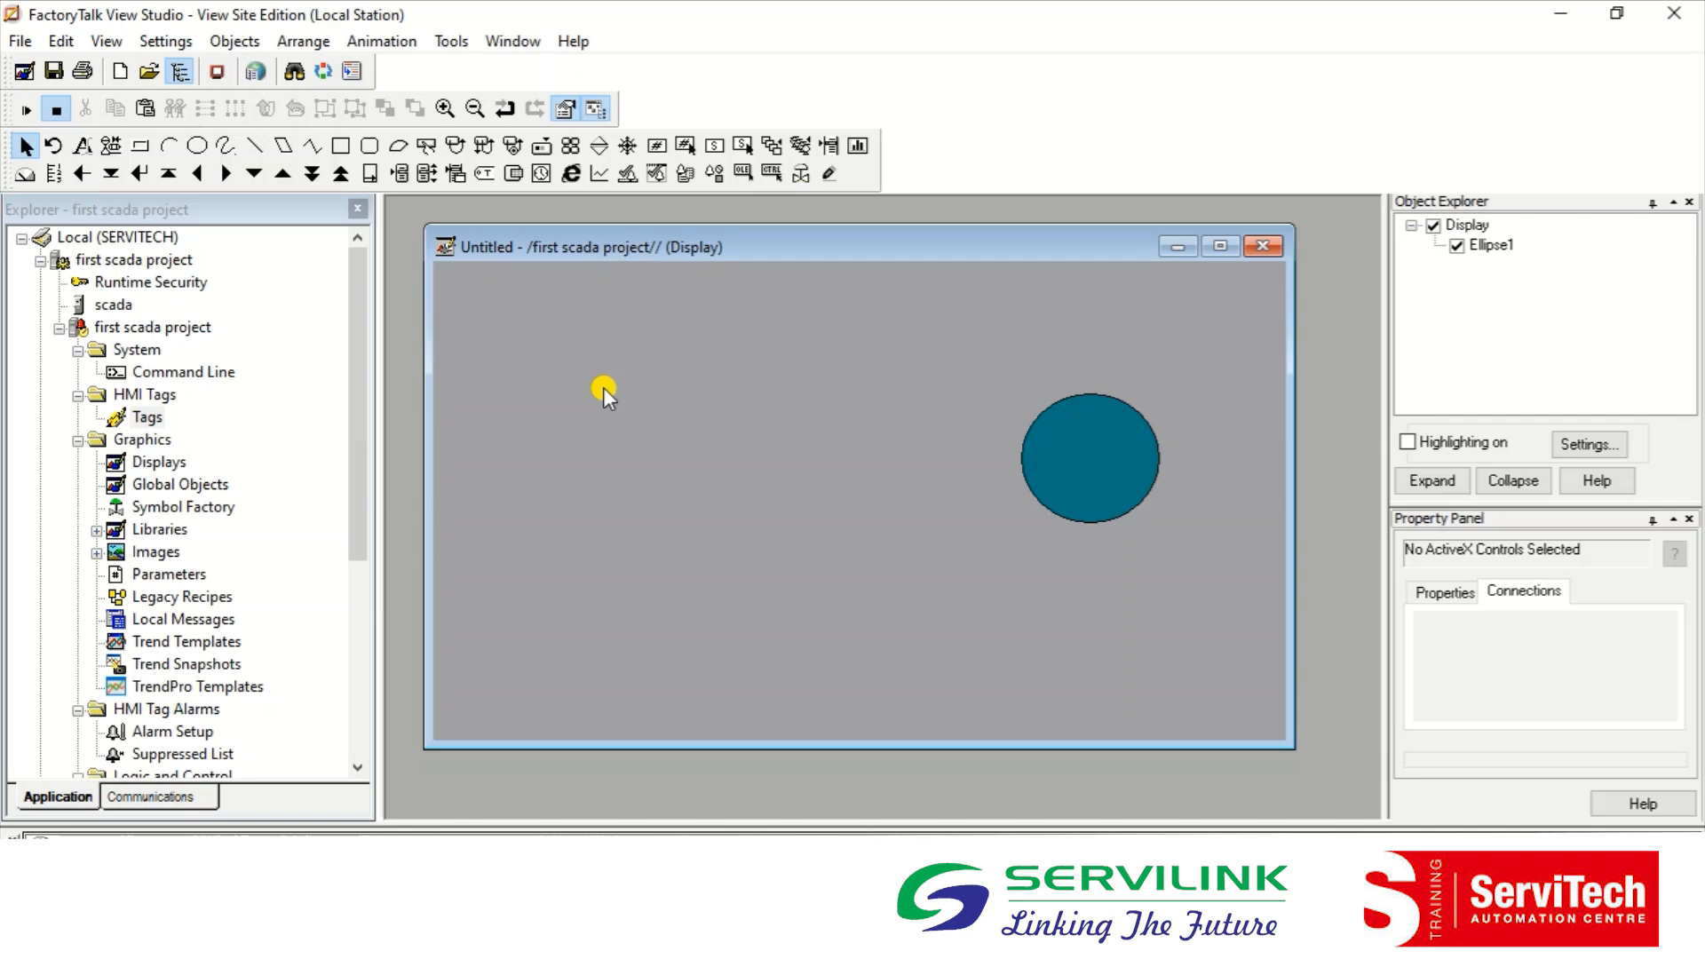
# Step: Draw a rectangular momentary push button in the empty area left of the circle on the display
pyautogui.click(233, 42)
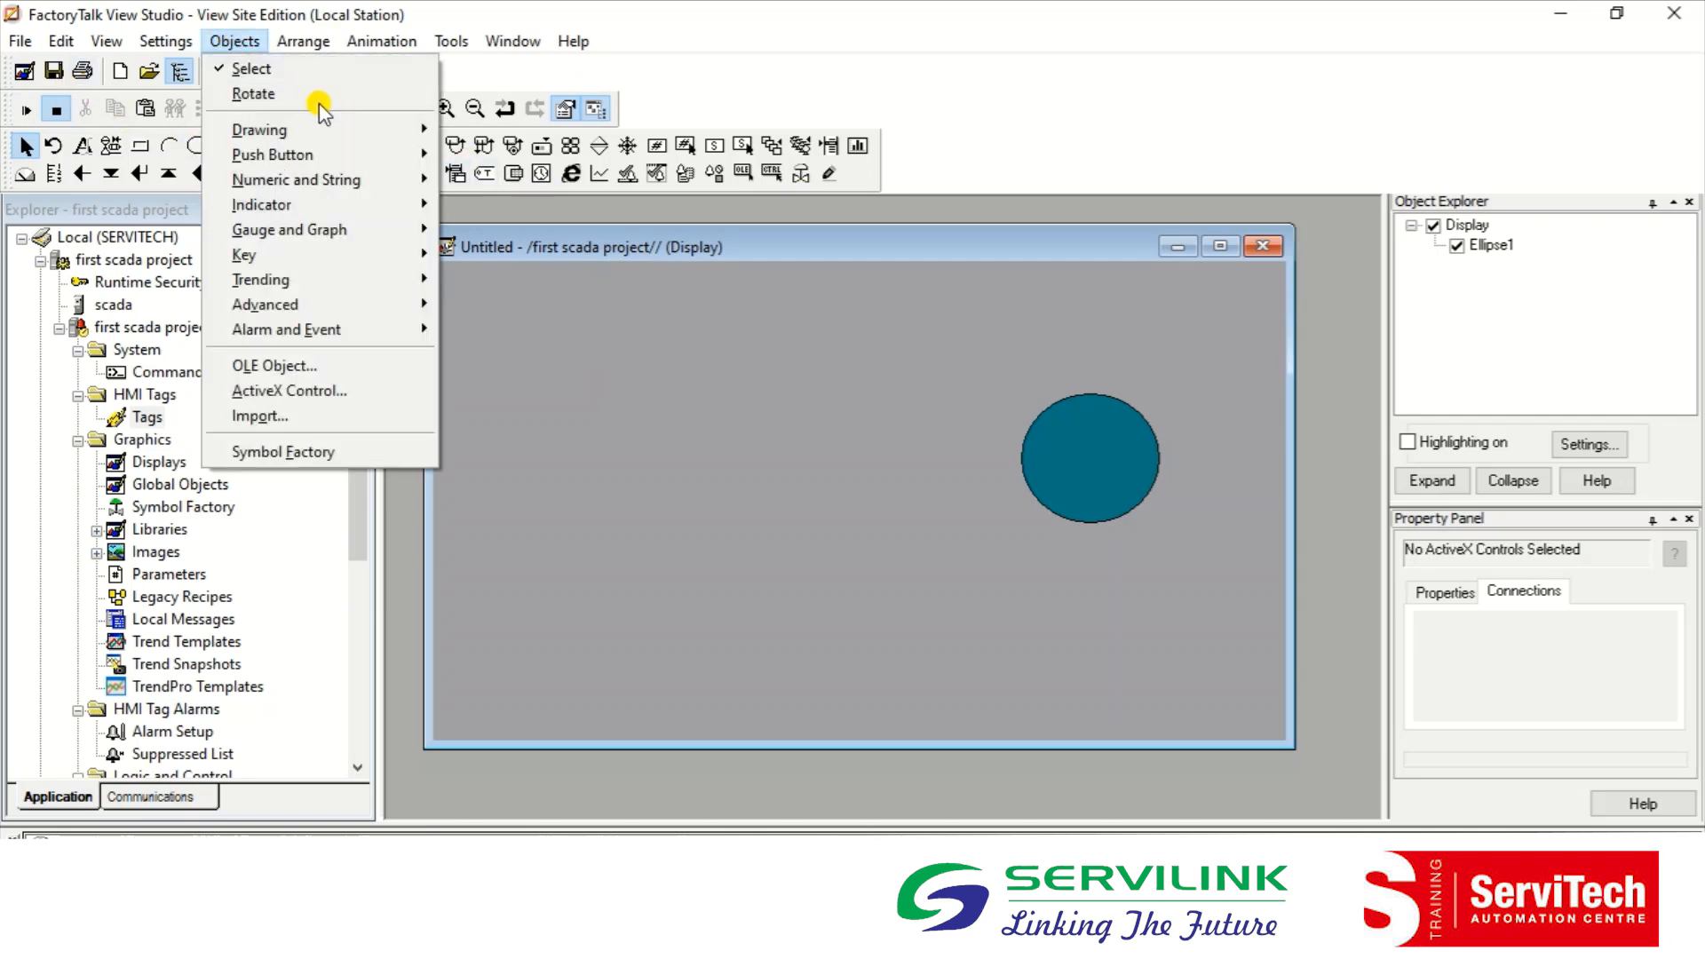
pyautogui.moveTo(380, 166)
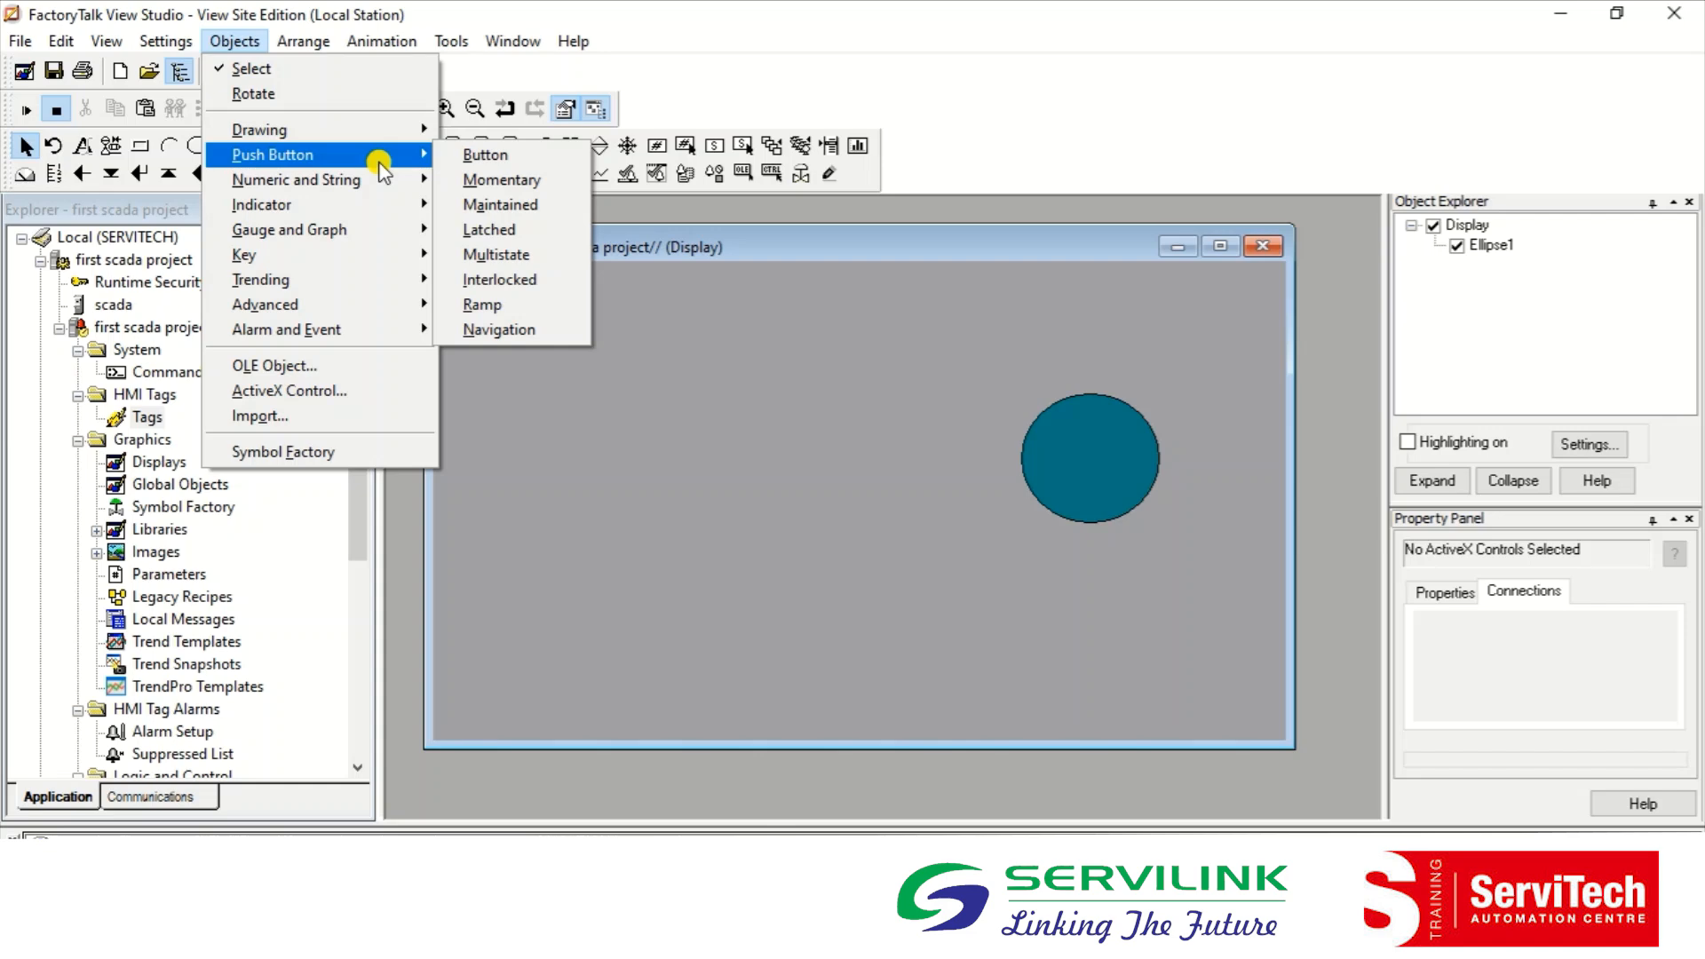
pyautogui.click(496, 180)
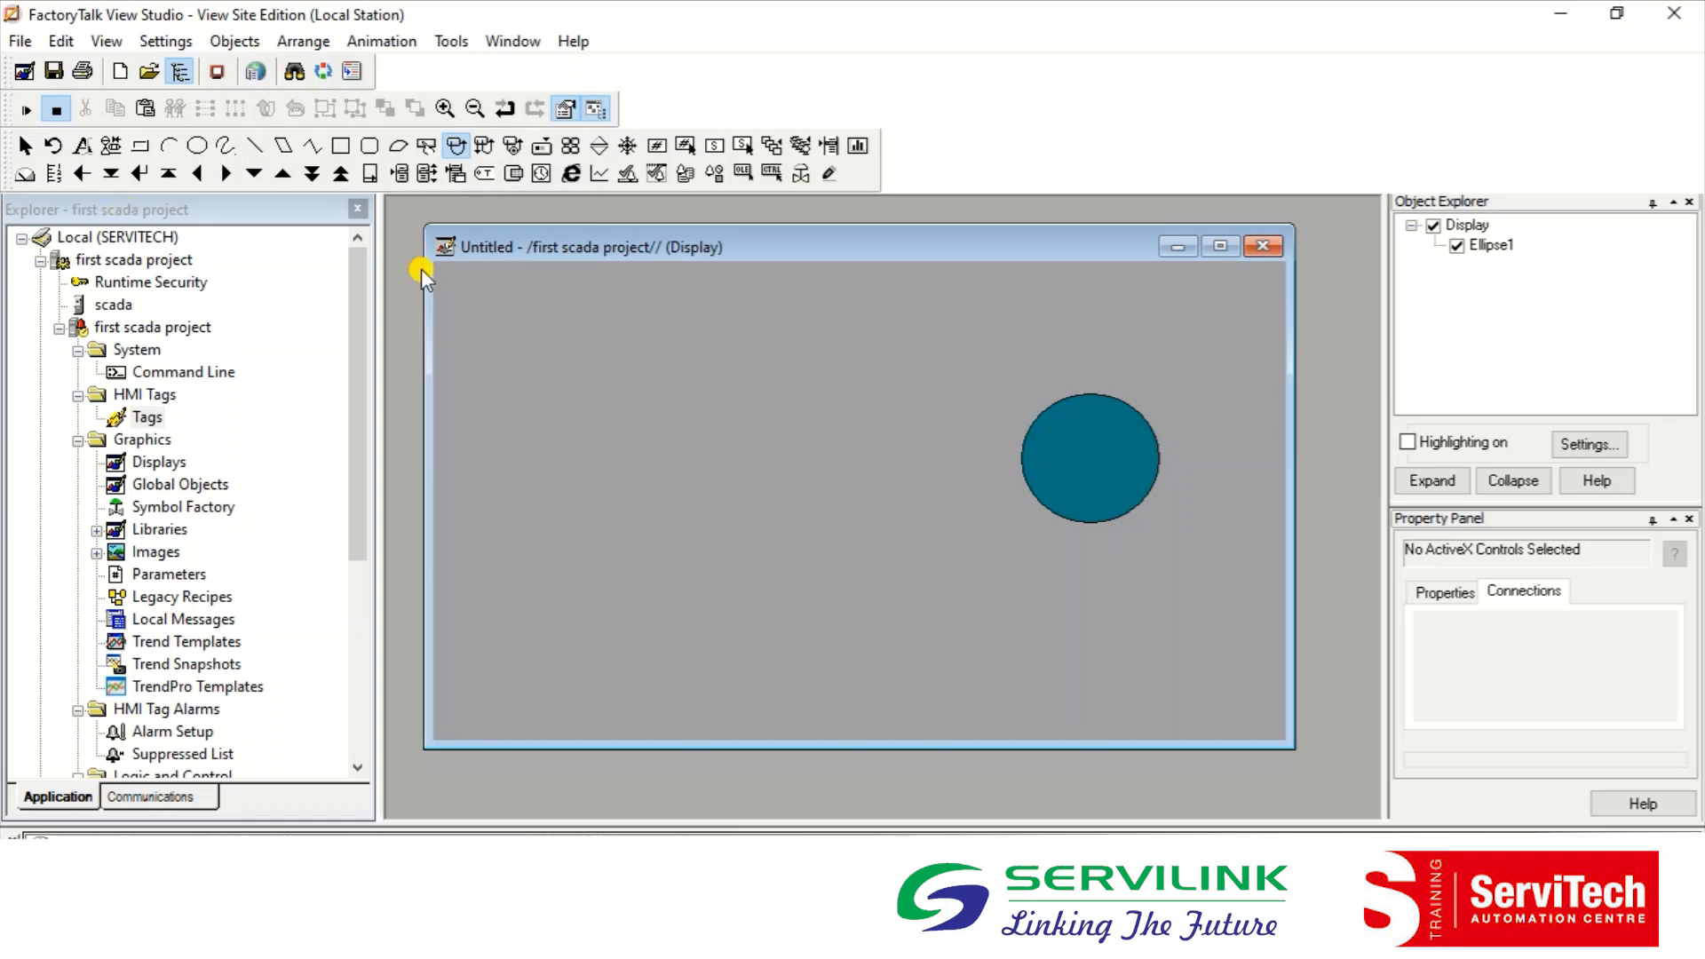
pyautogui.moveTo(493, 354); pyautogui.dragTo(638, 436)
pyautogui.moveTo(638, 437); pyautogui.dragTo(638, 437)
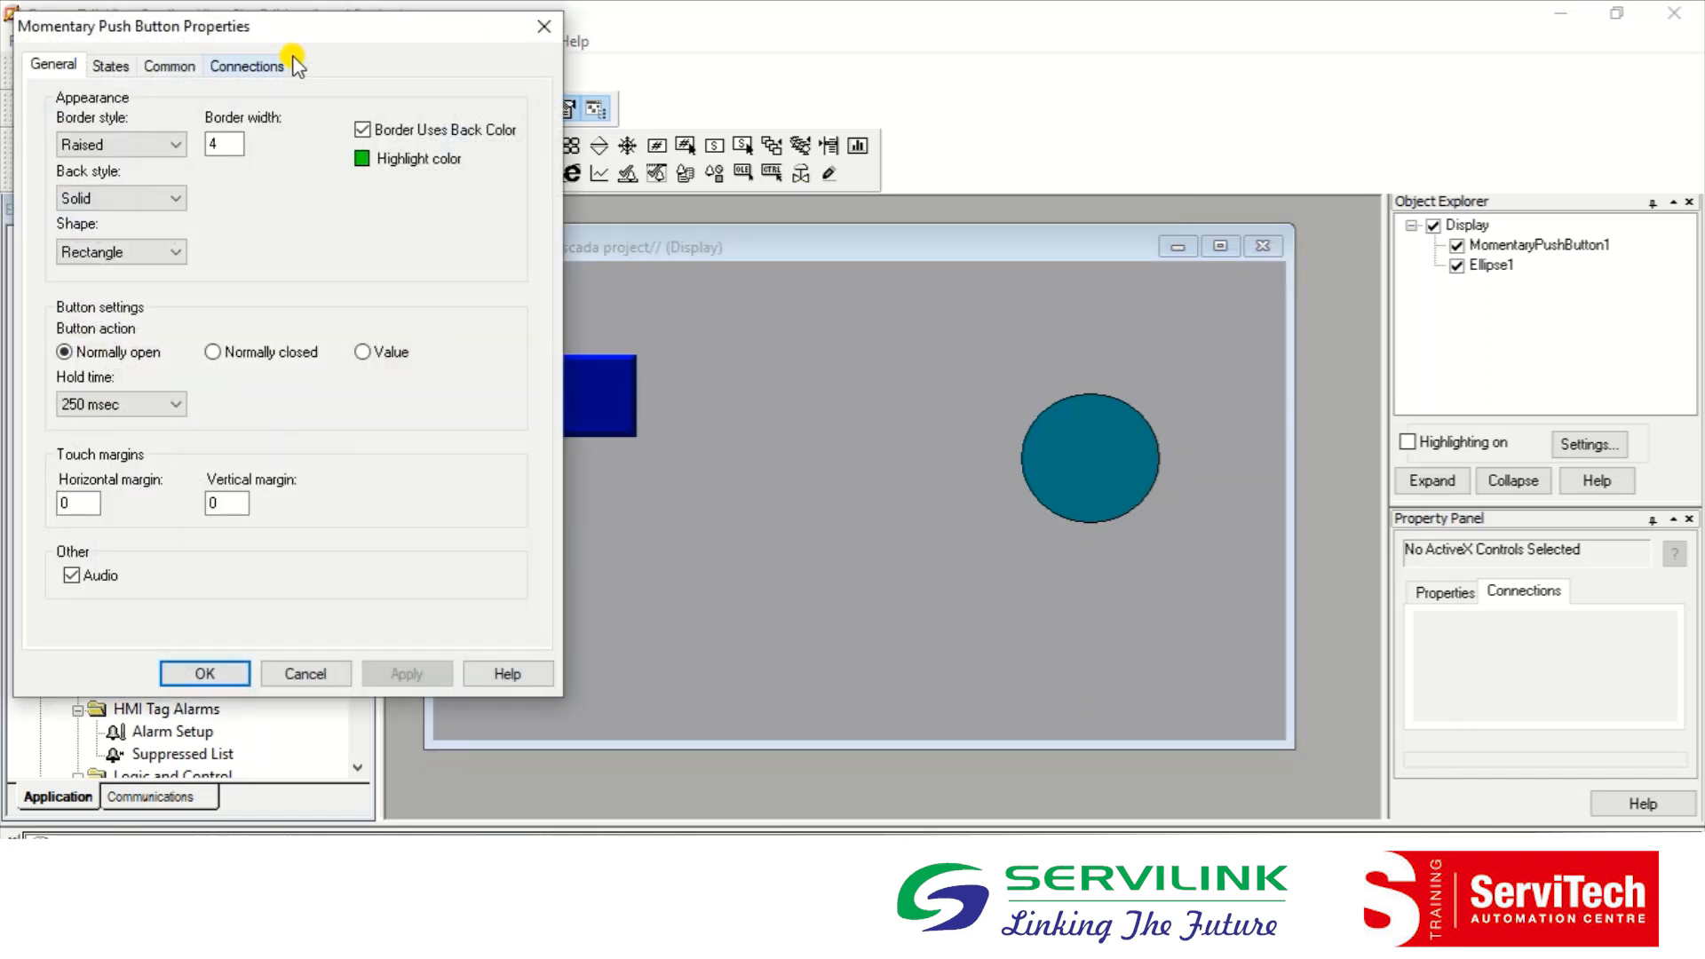
# Step: Give the new momentary push button the caption Start in State0
pyautogui.moveTo(289, 36); pyautogui.dragTo(928, 162)
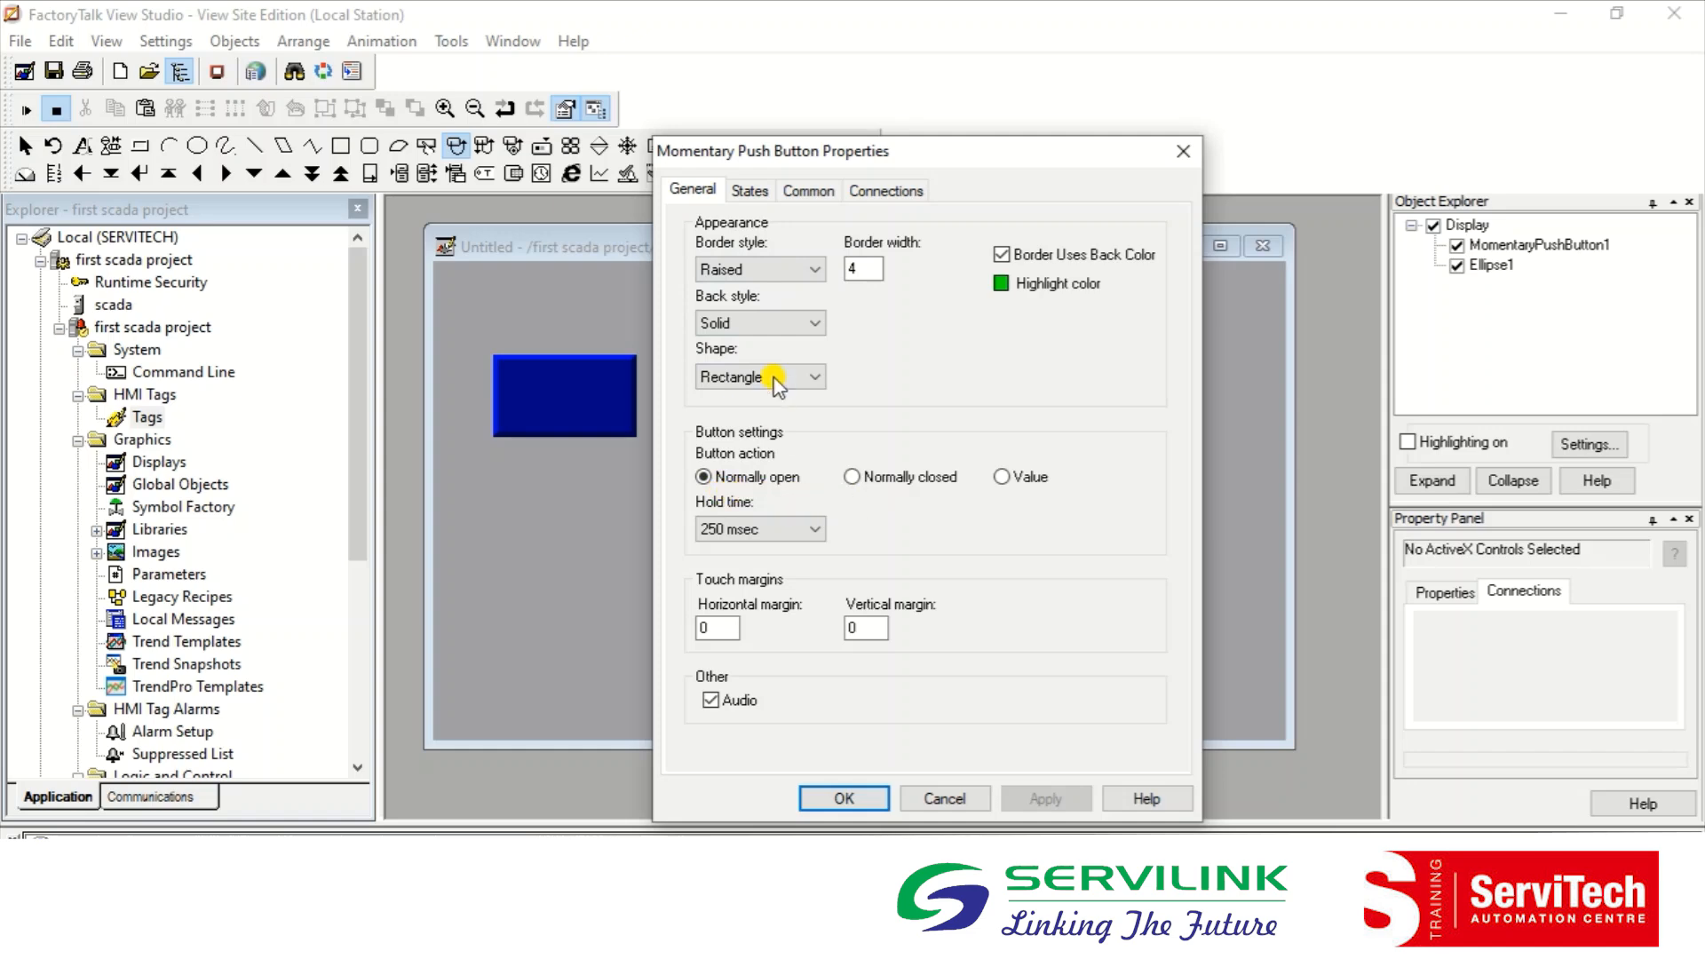
pyautogui.click(750, 190)
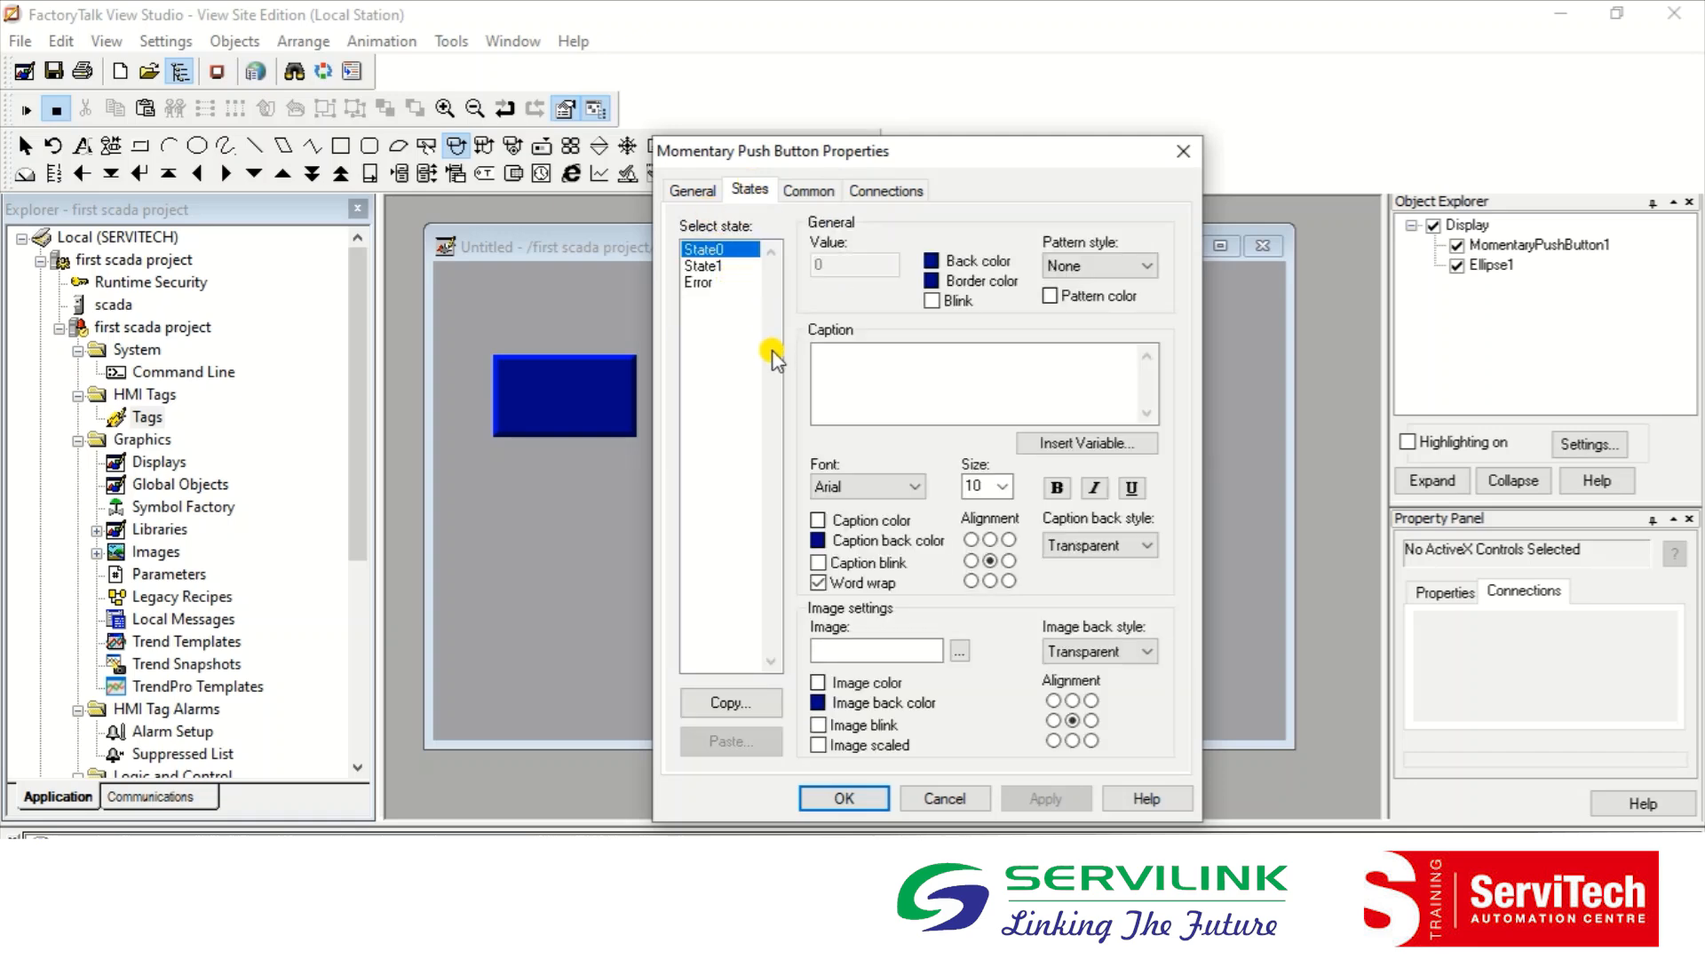
pyautogui.click(890, 369)
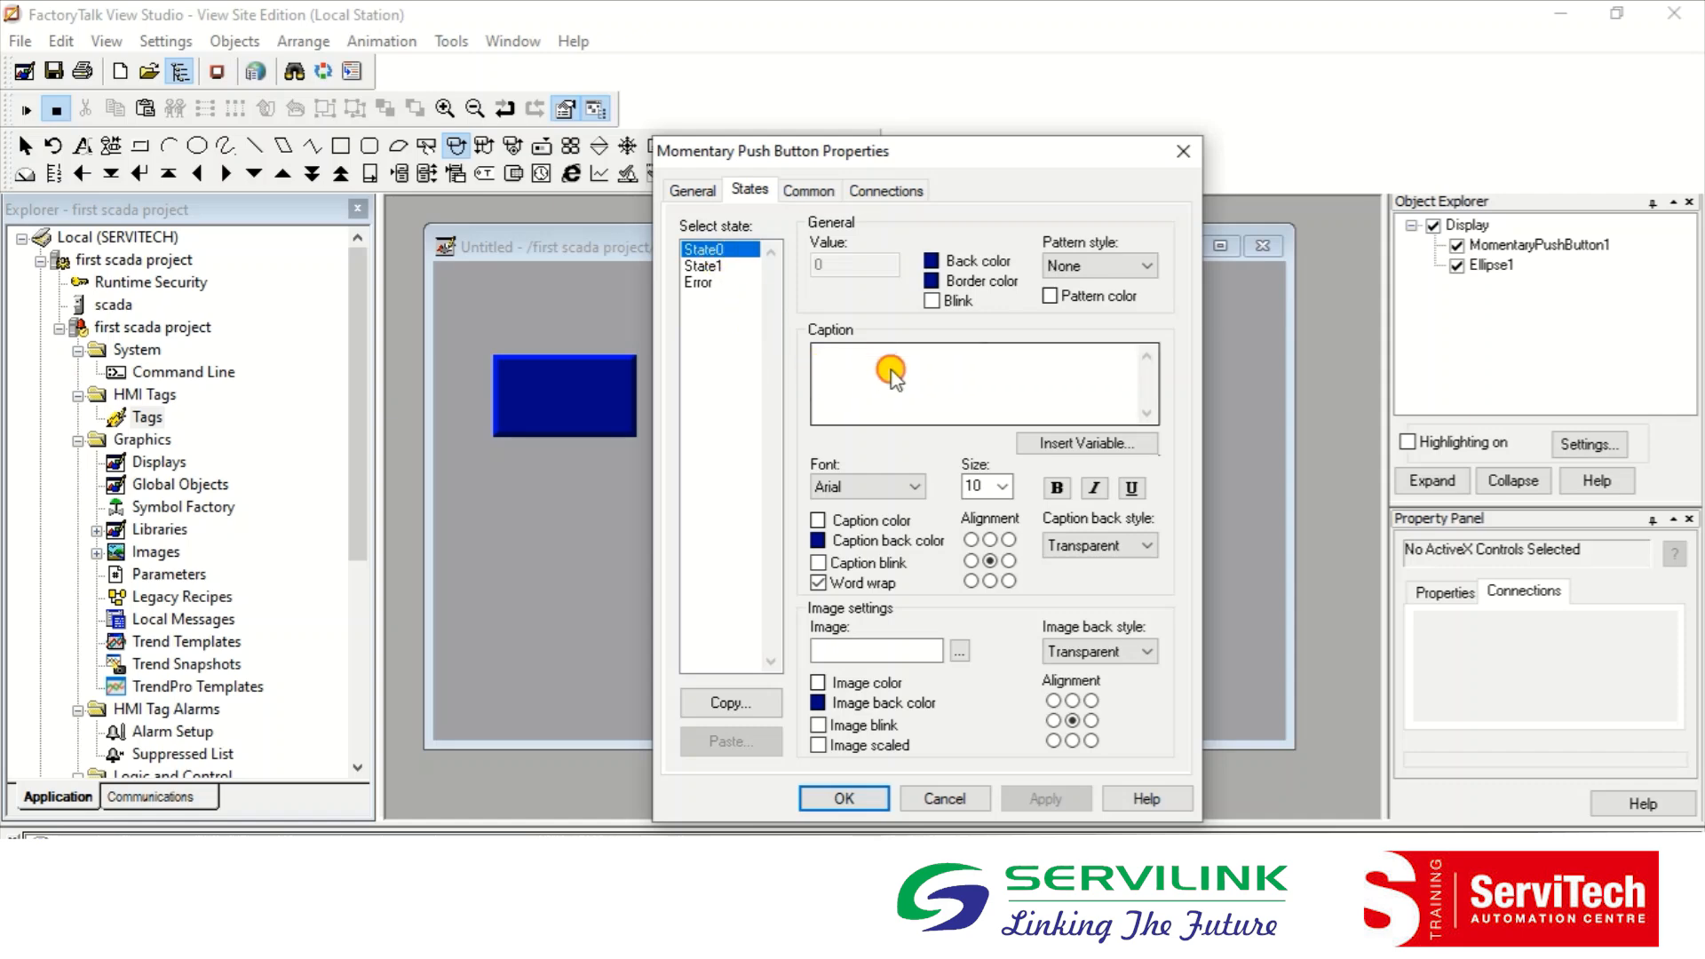
pyautogui.write('Start')
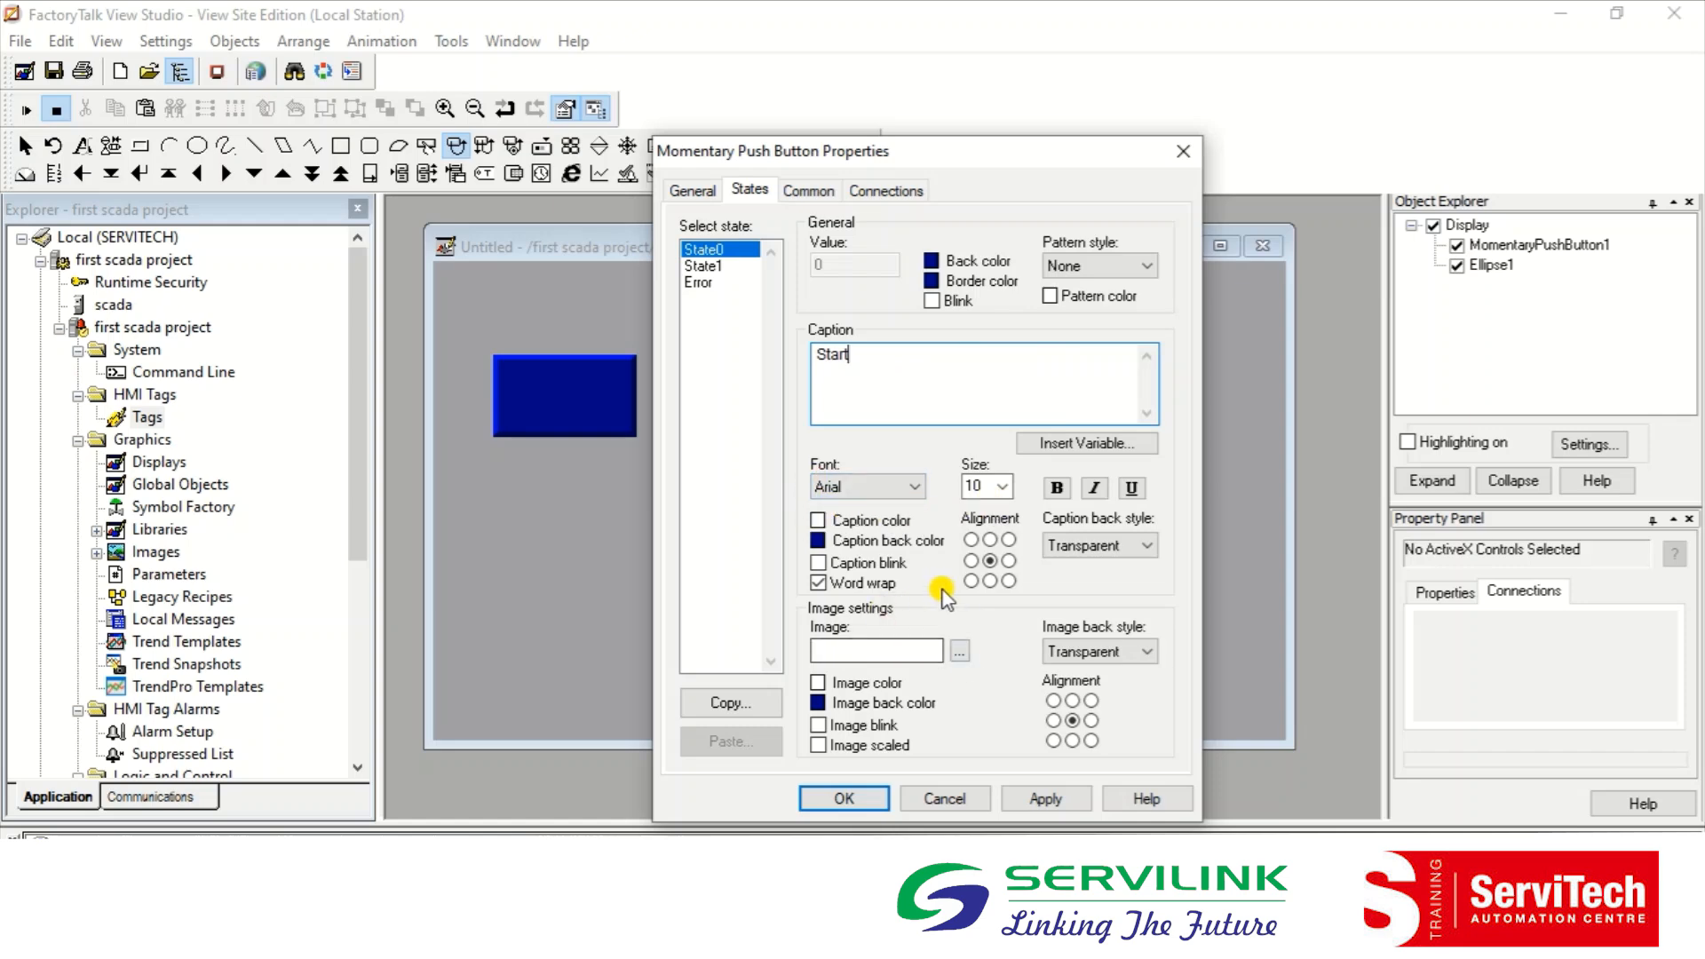
# Step: Connect the Start button's Value to the start tag and accept the button properties
pyautogui.click(879, 191)
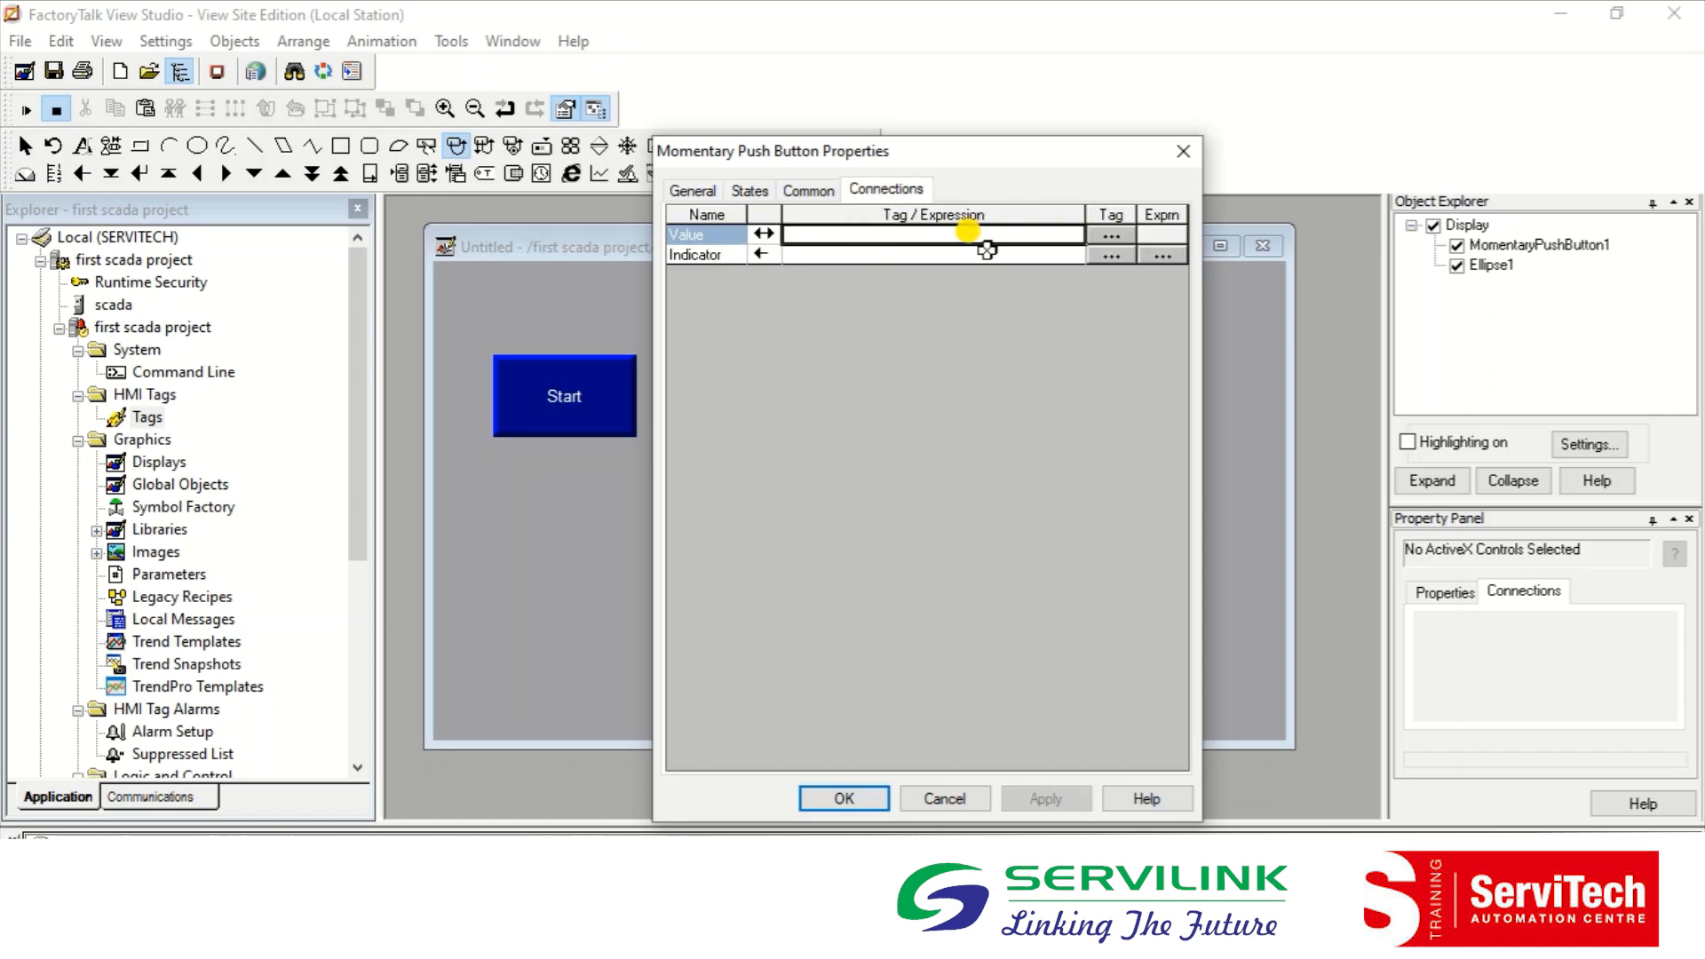
pyautogui.click(857, 234)
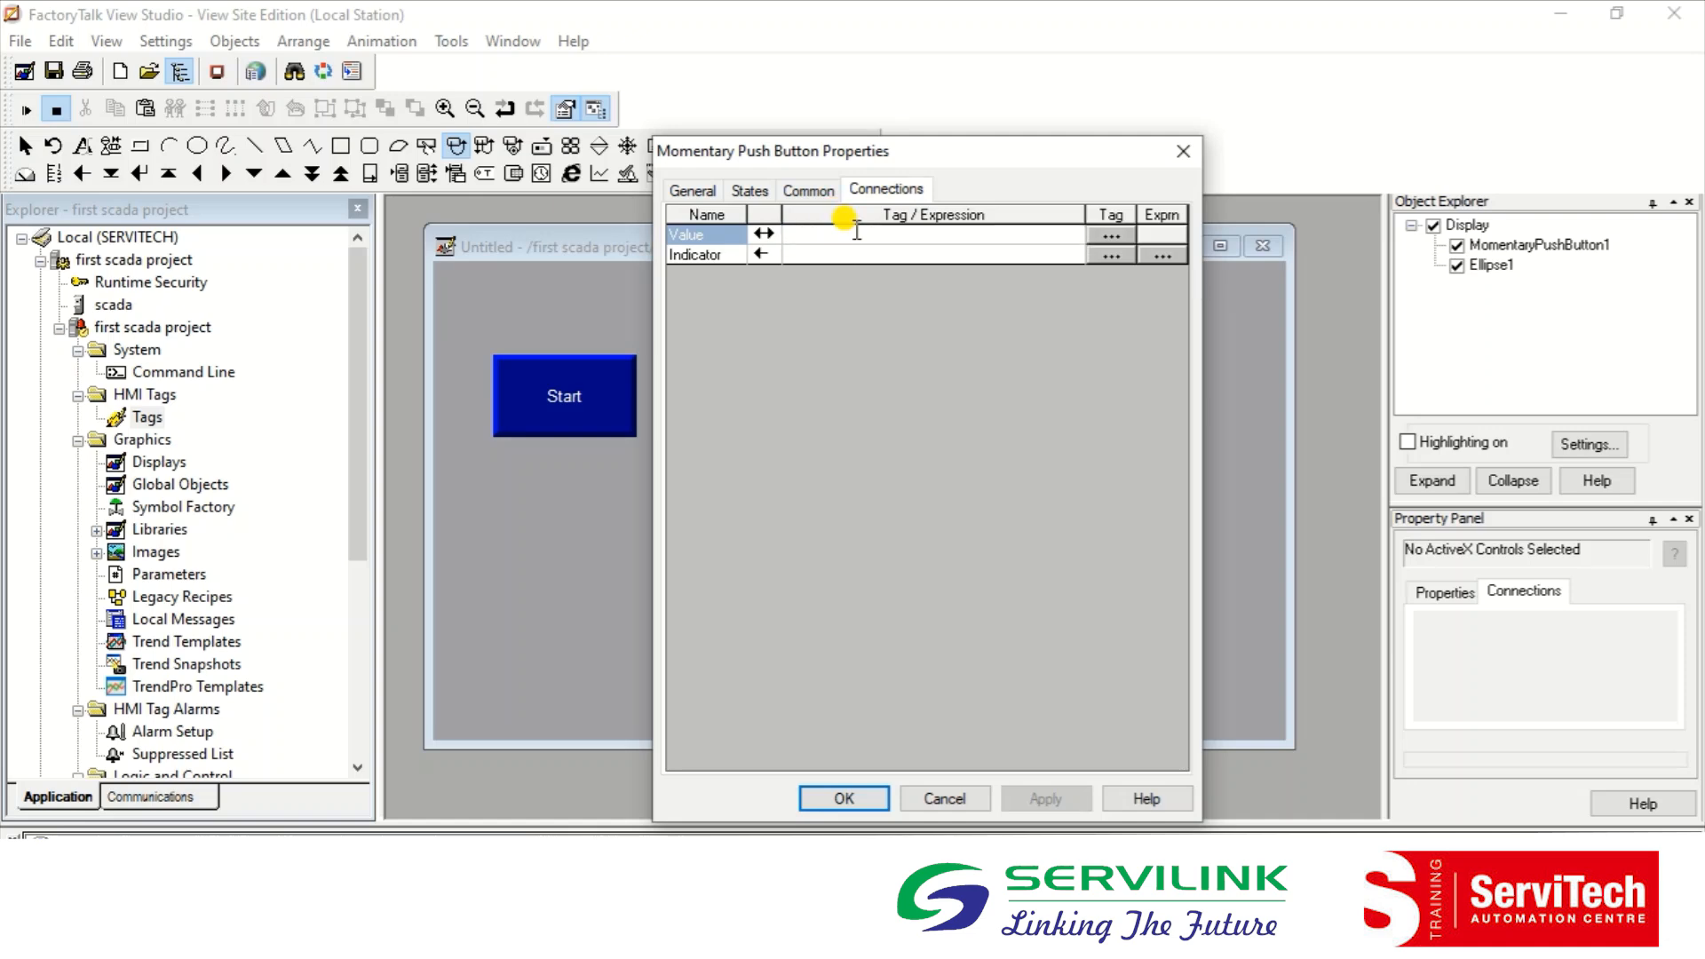
pyautogui.write('start')
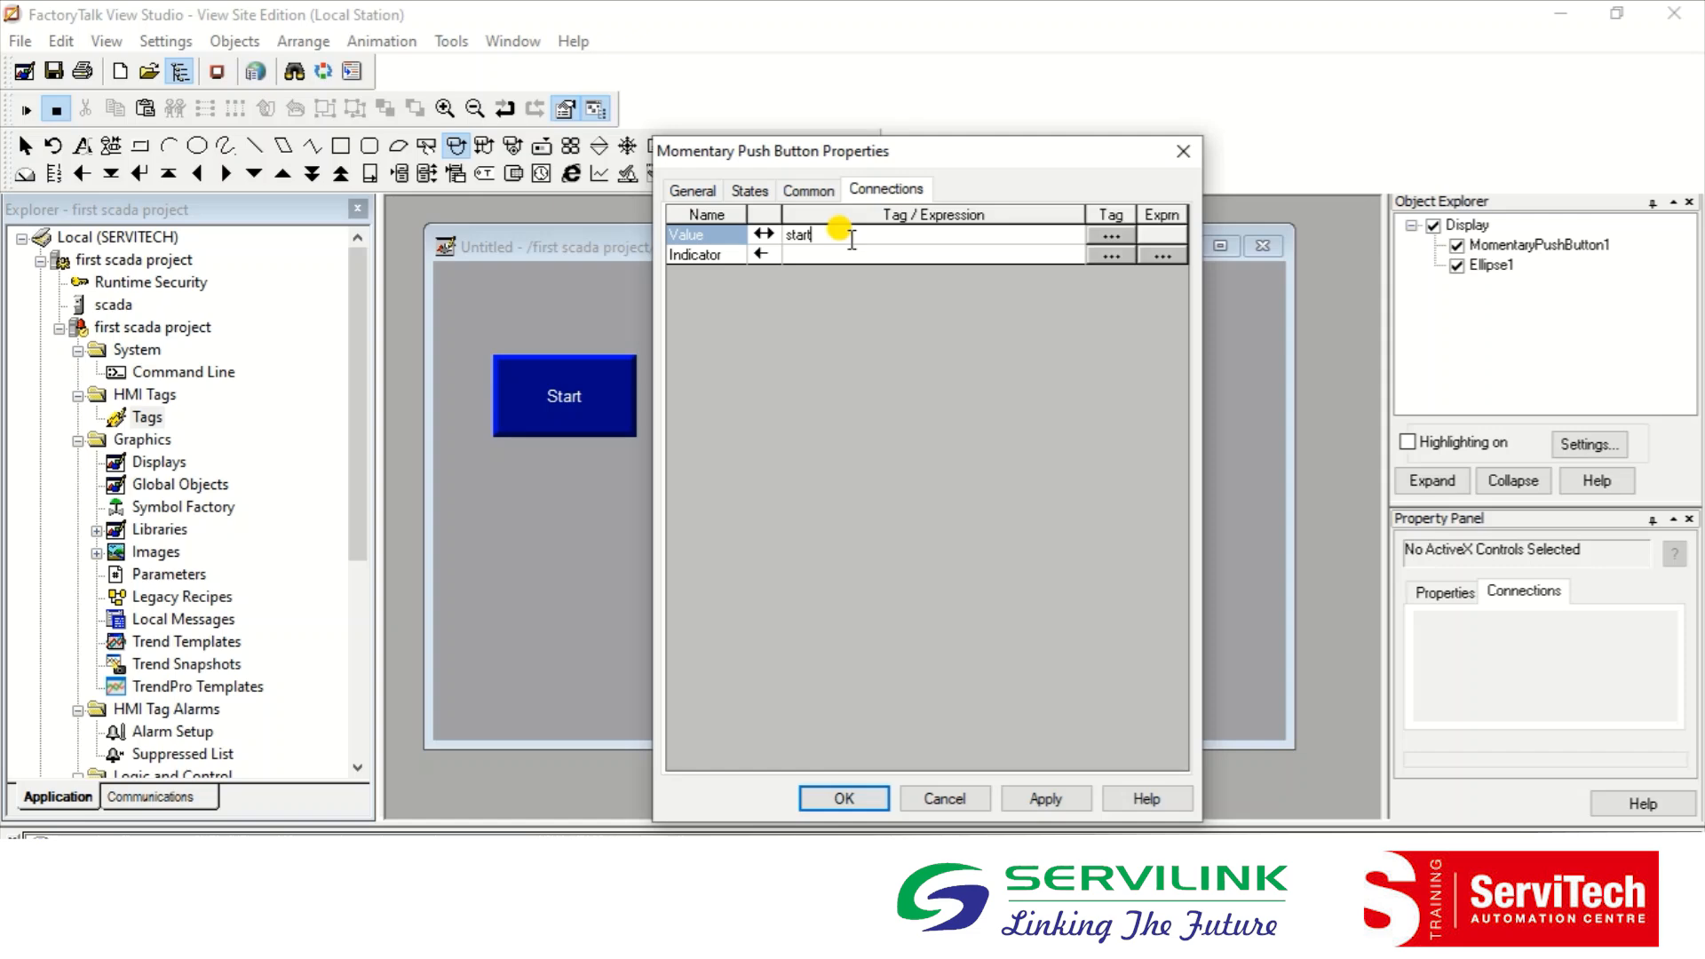
pyautogui.click(844, 799)
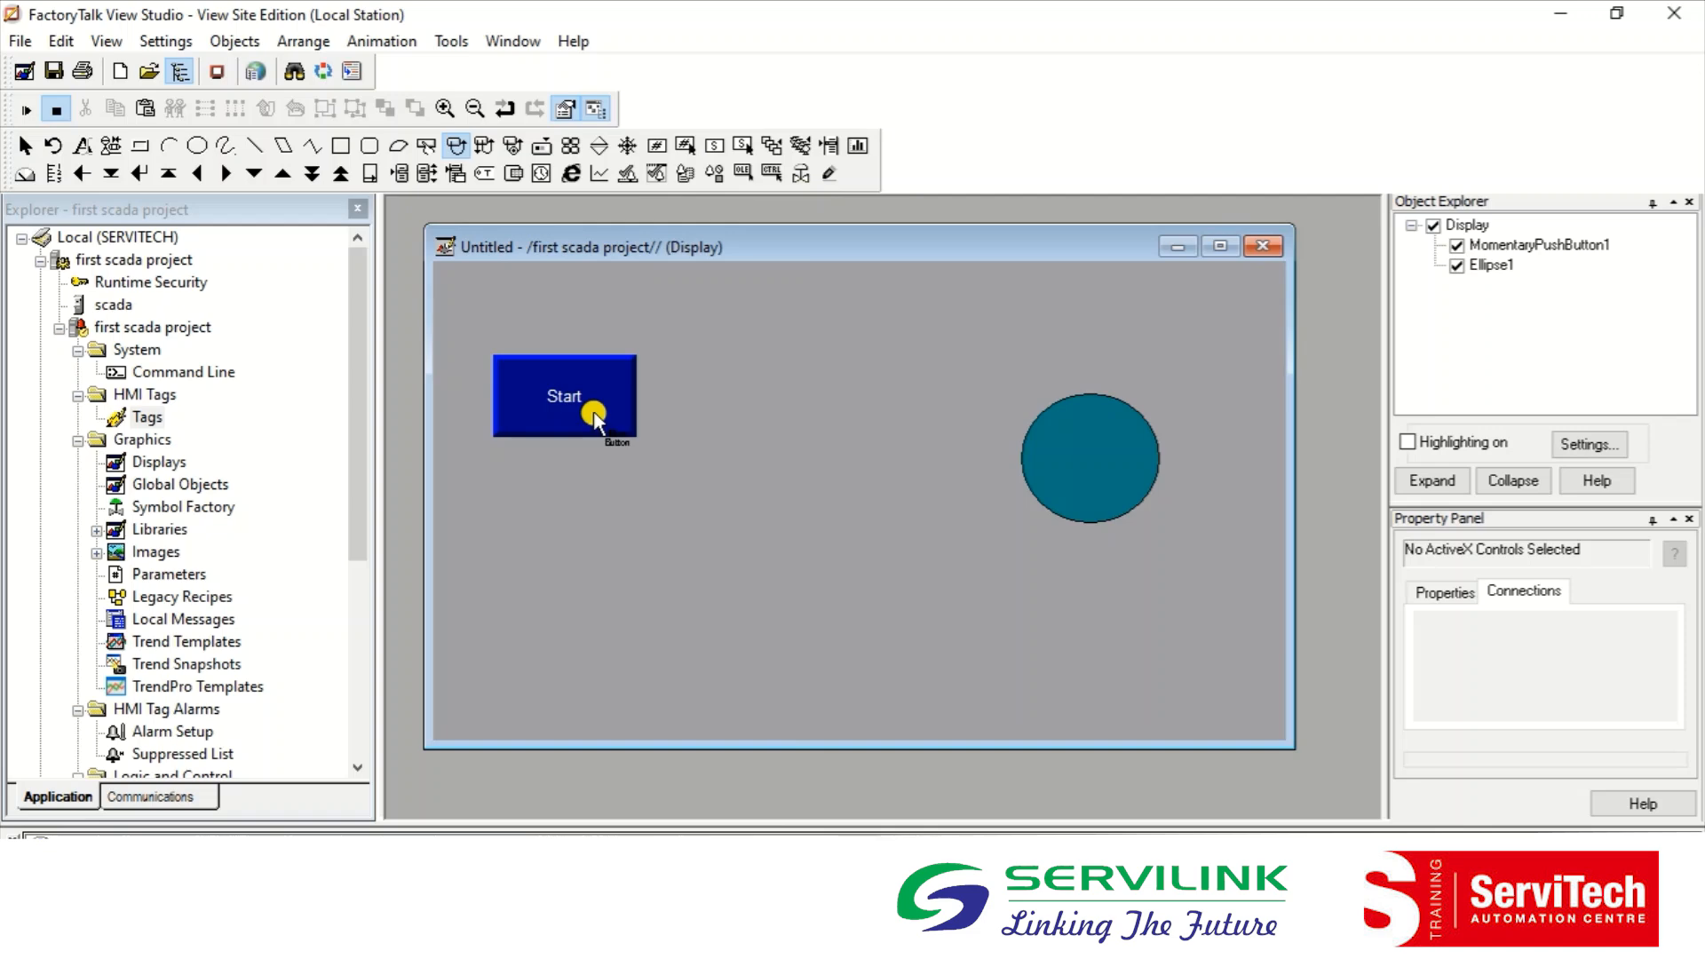
# Step: Duplicate the Start button and place the copy beside it, between the original and the circle
pyautogui.click(538, 393)
pyautogui.rightClick(538, 392)
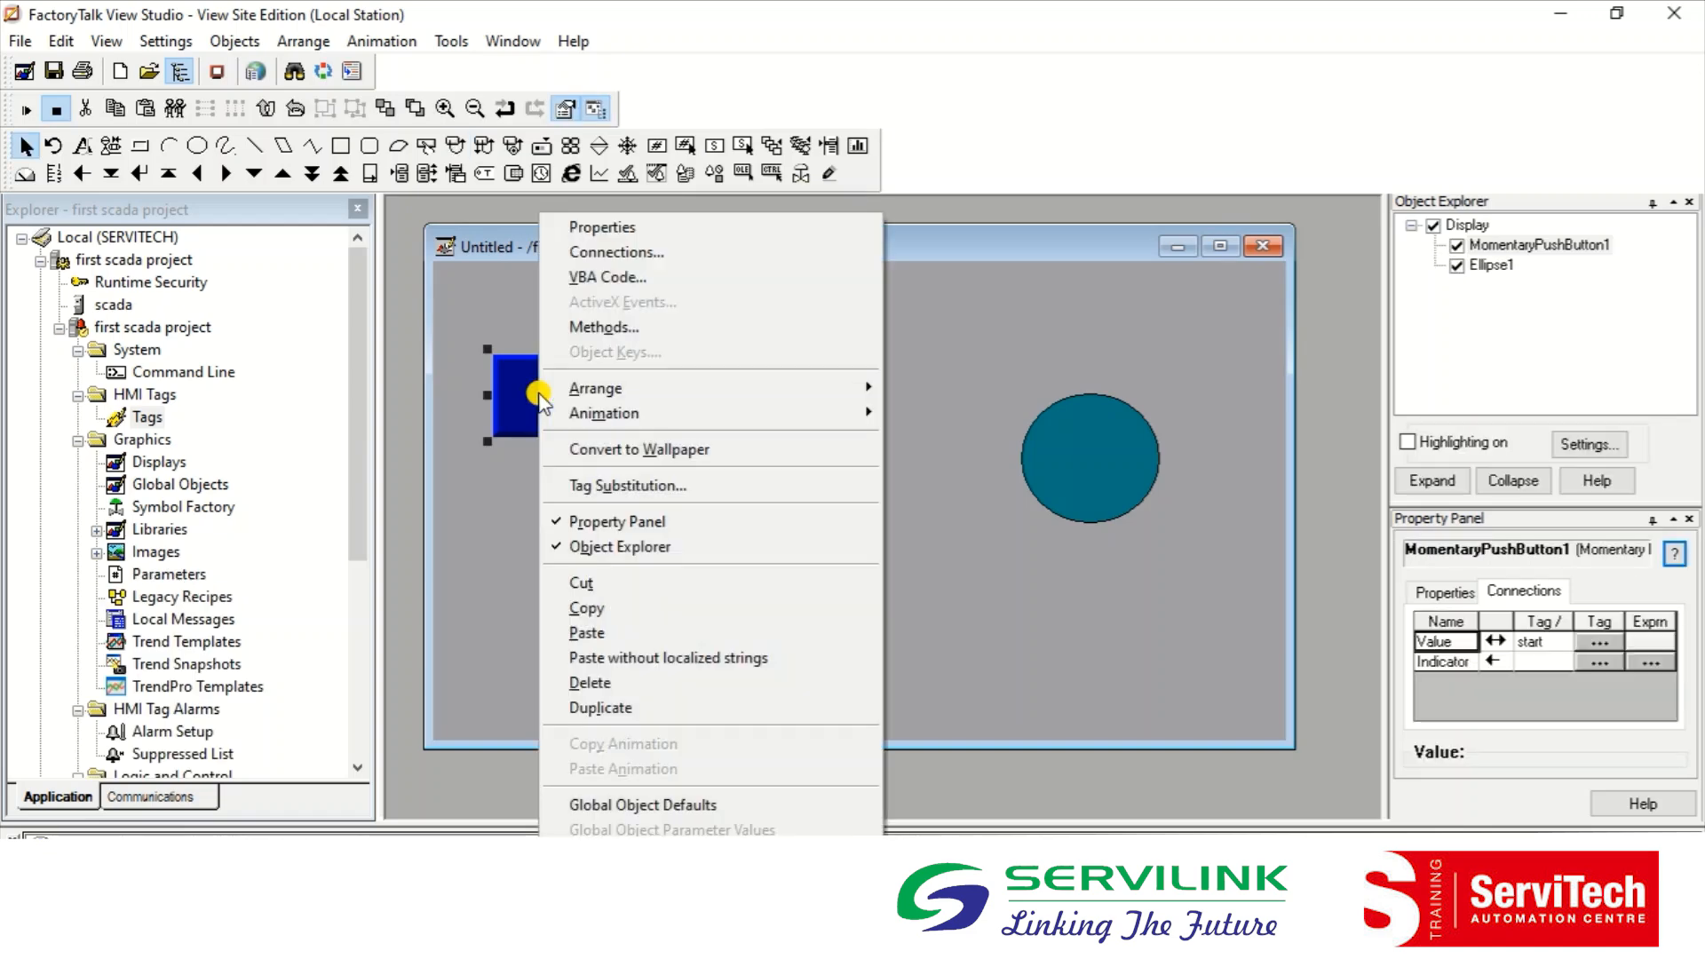
pyautogui.click(621, 707)
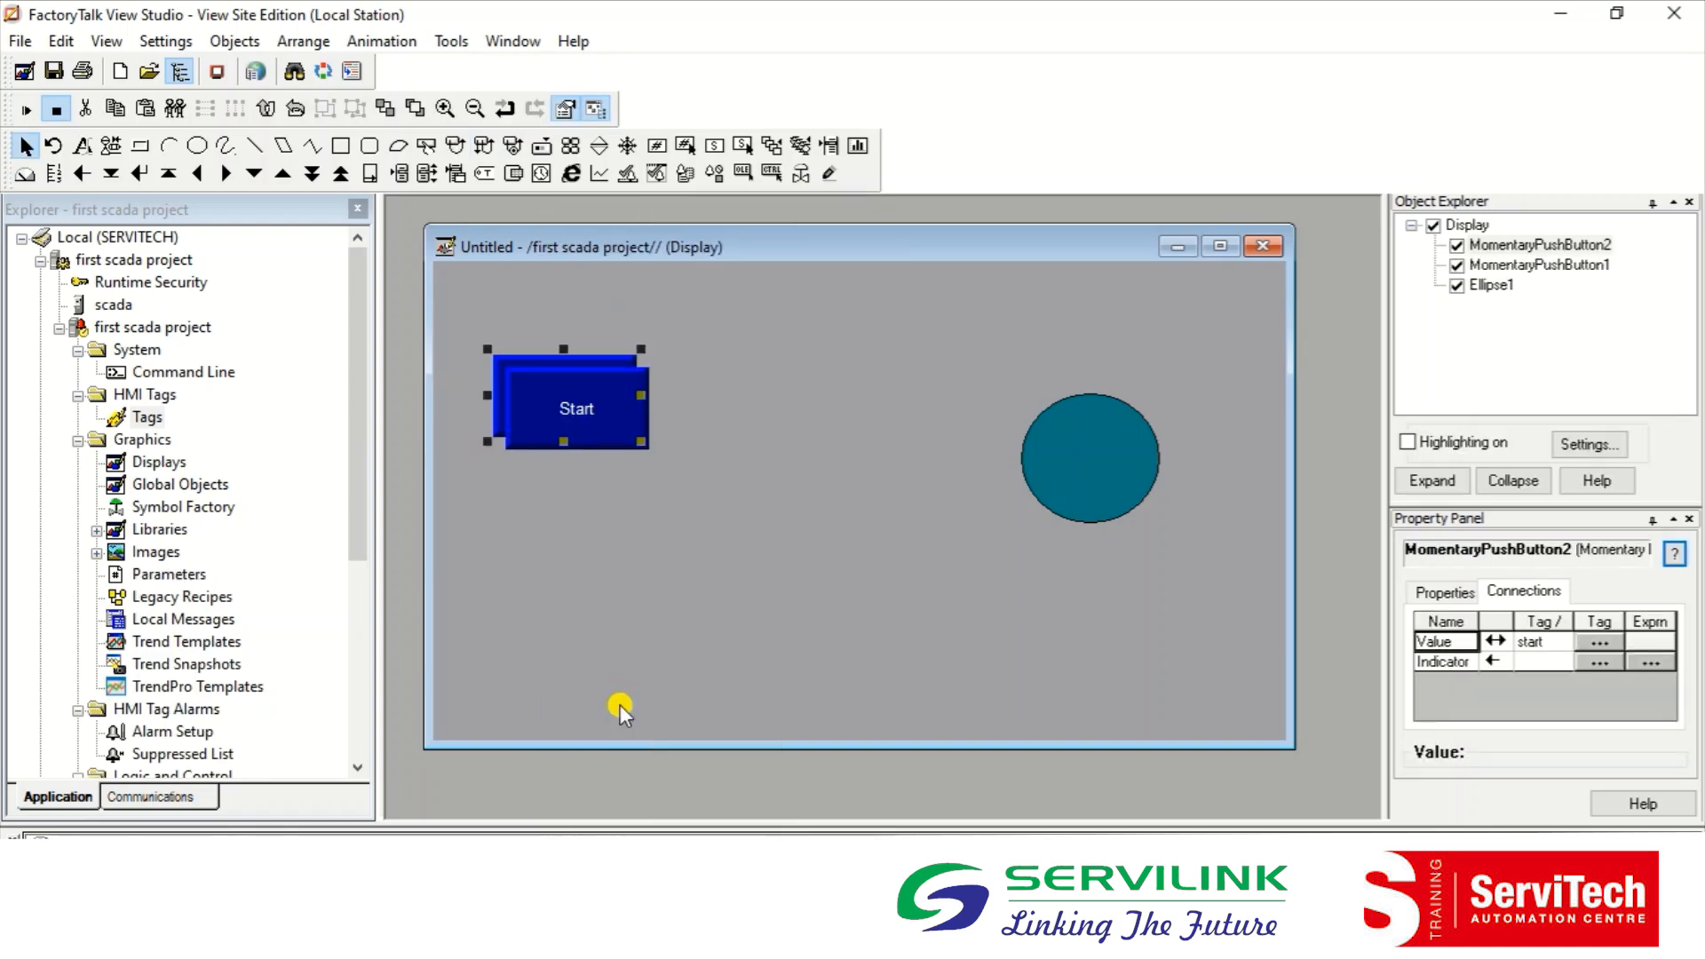
pyautogui.moveTo(581, 435); pyautogui.dragTo(736, 412)
# Step: Change the duplicated button's State0 caption to Stop
pyautogui.doubleClick(736, 412)
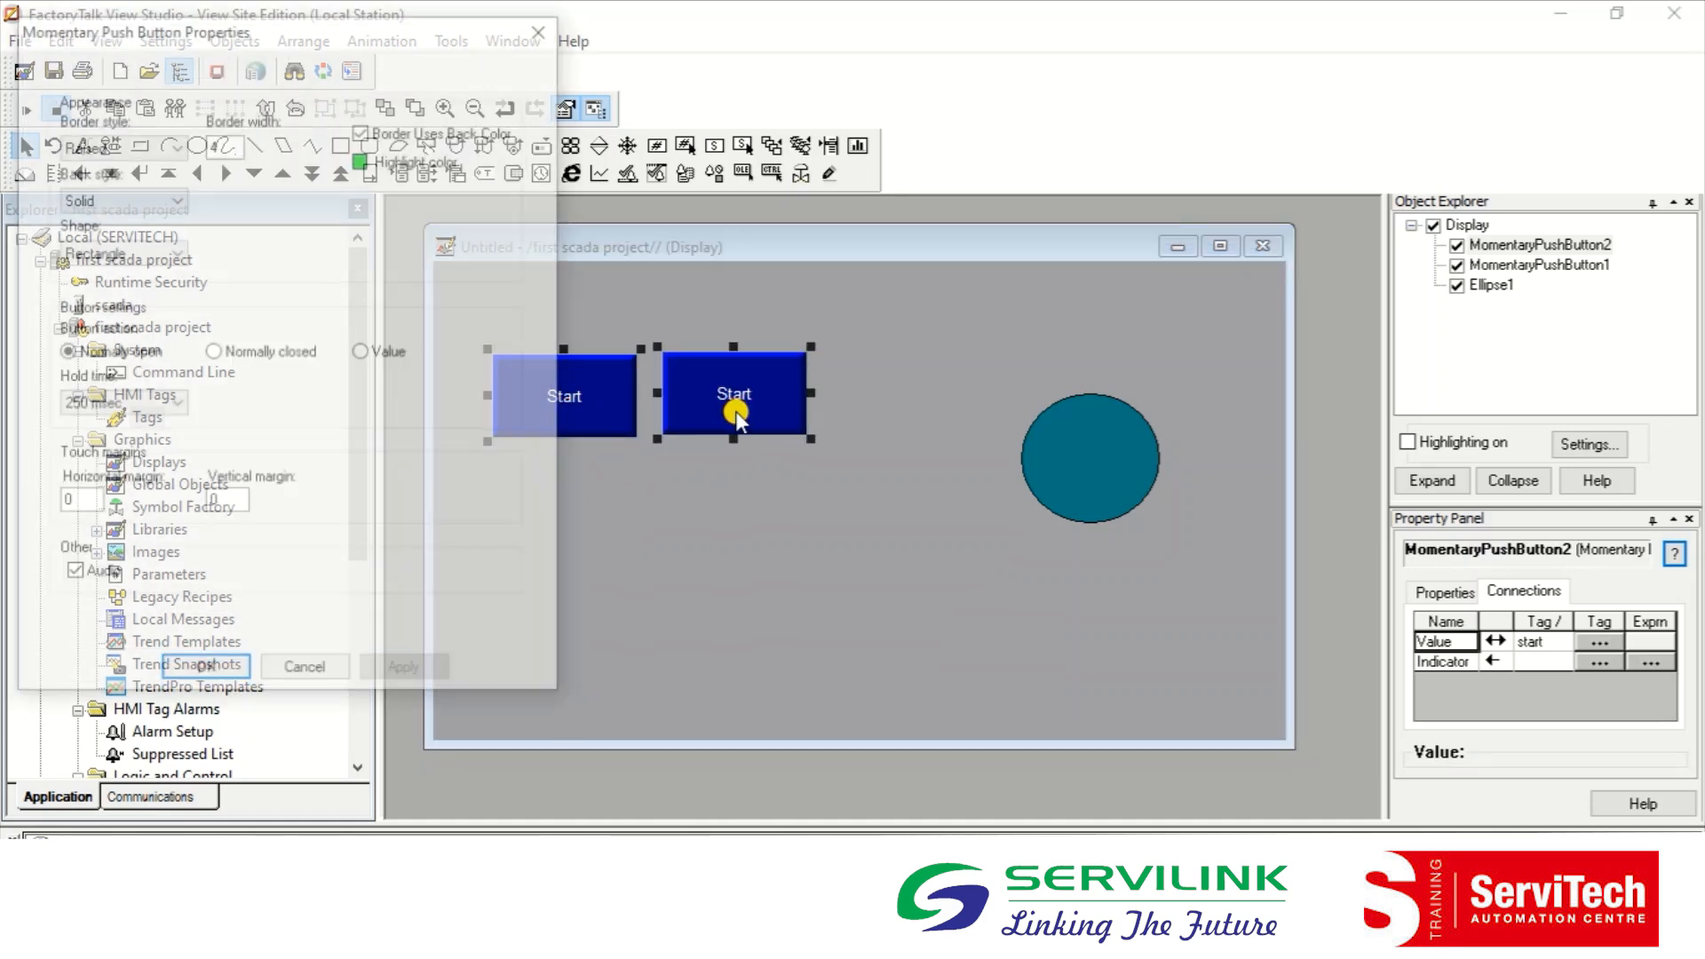
pyautogui.click(108, 64)
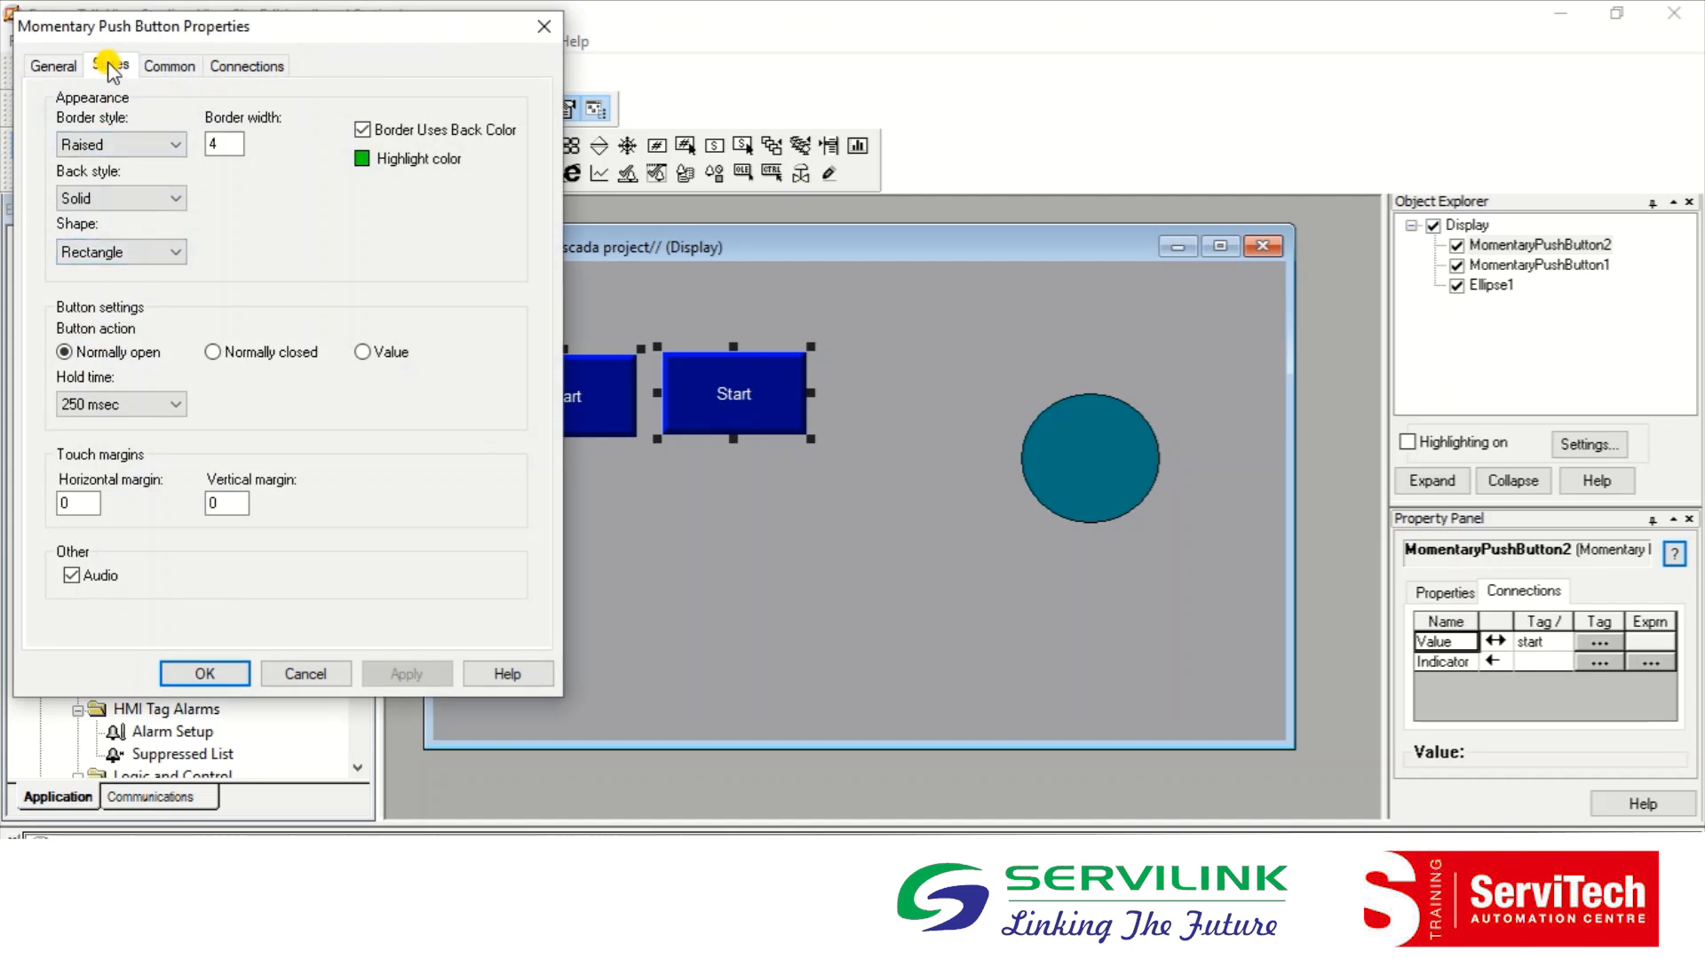
pyautogui.click(311, 249)
pyautogui.press('BackSpace')
pyautogui.press('BackSpace')
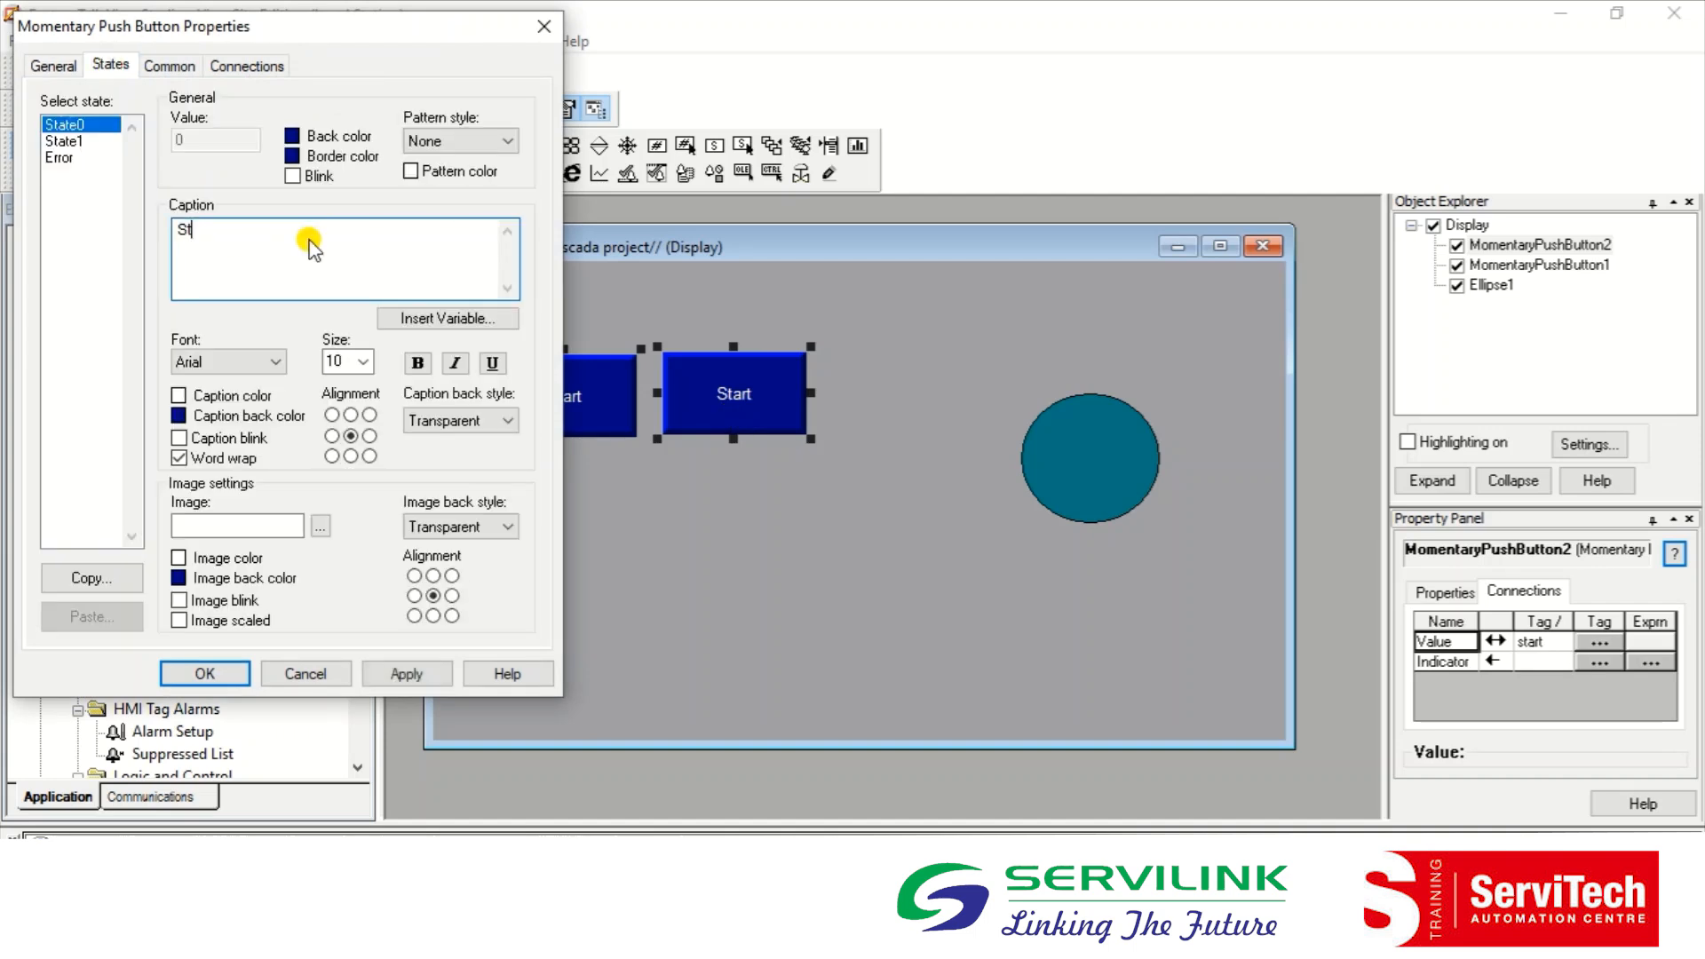
pyautogui.write('op')
# Step: Connect the Stop button's Value to the stop tag, accept the properties and deselect the buttons
pyautogui.click(240, 63)
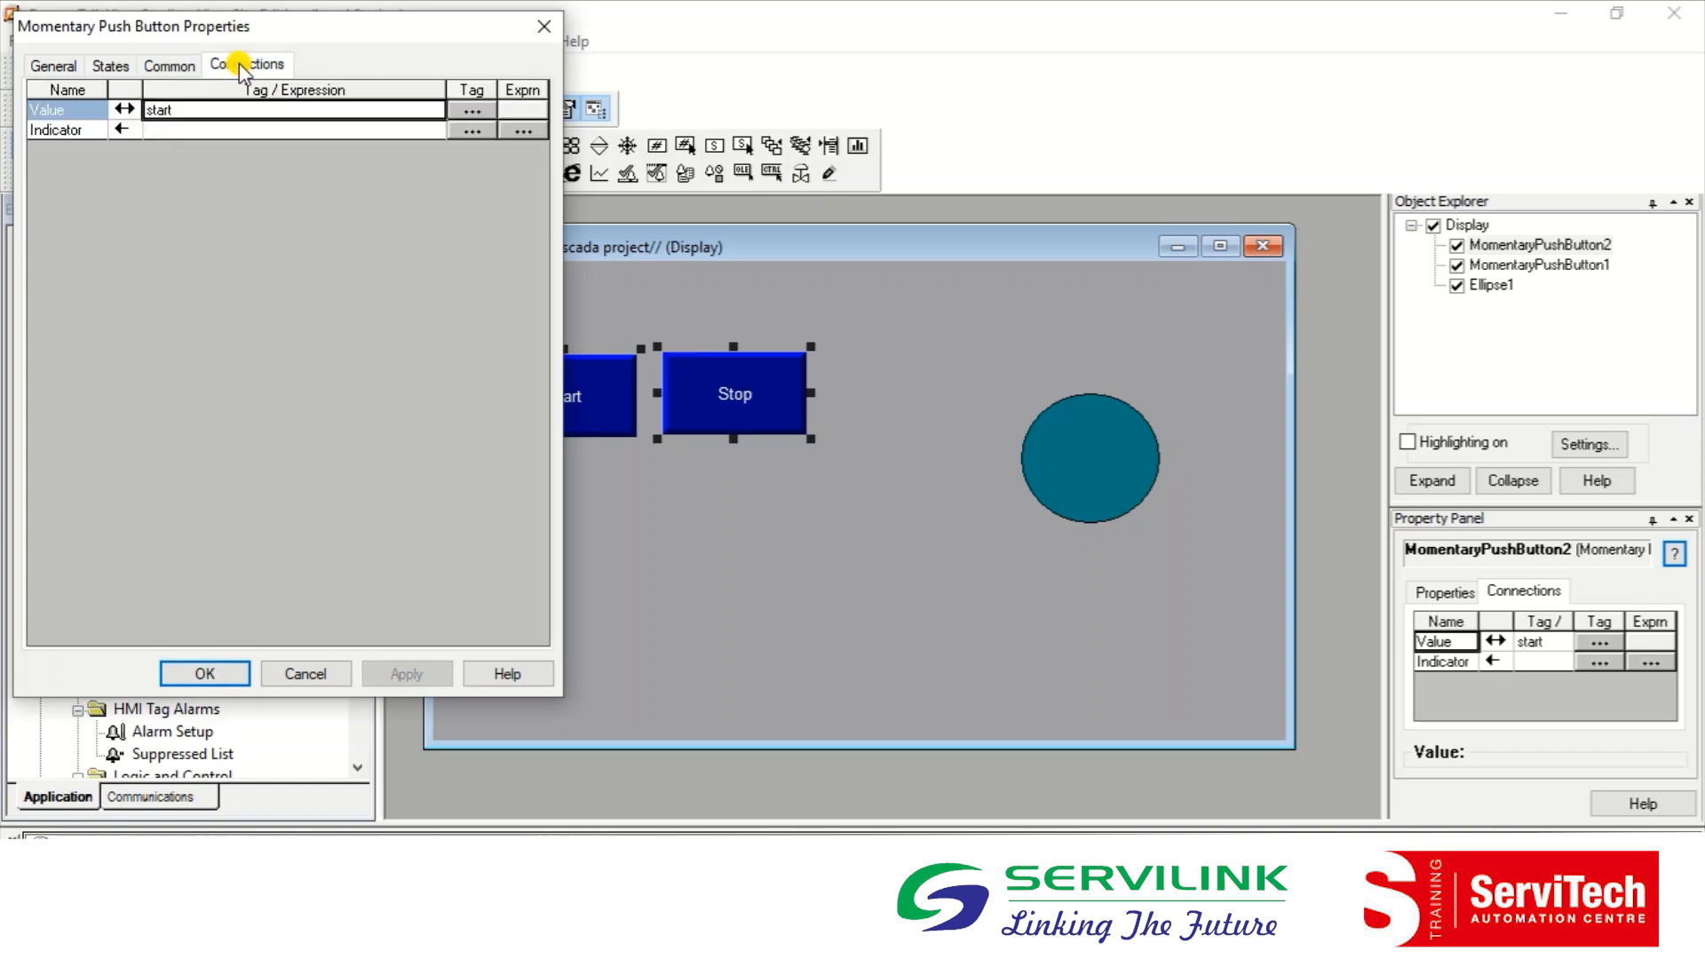
pyautogui.click(180, 112)
pyautogui.press('BackSpace')
pyautogui.press('BackSpace')
pyautogui.press('BackSpace')
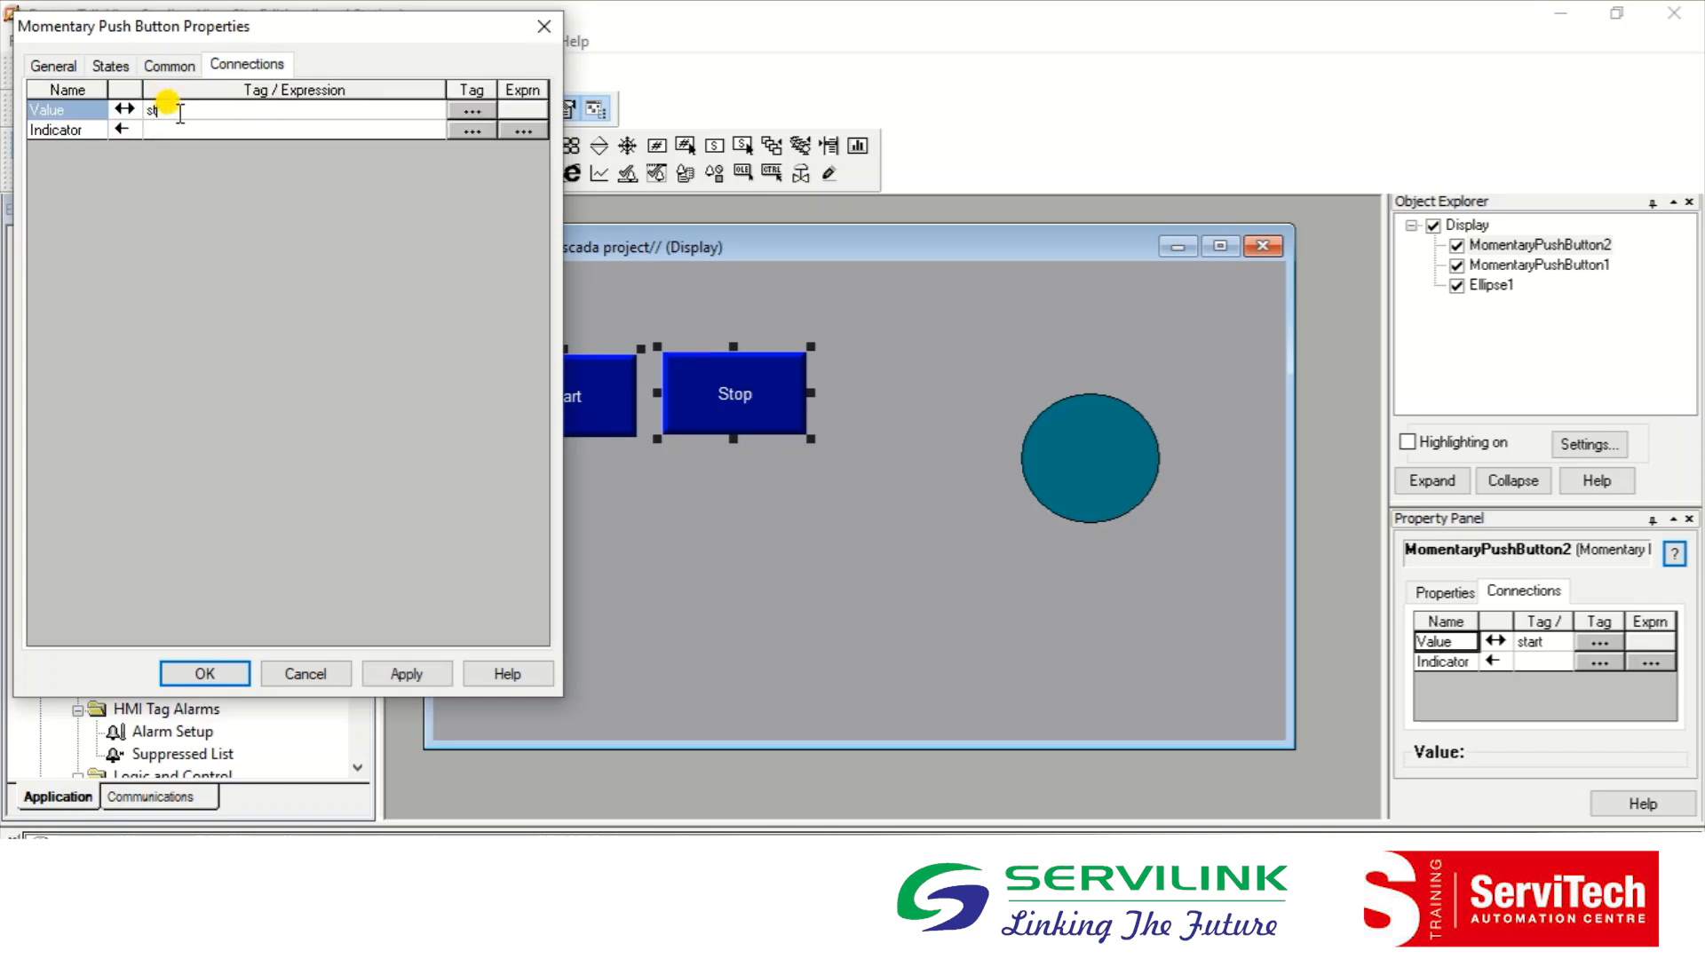
pyautogui.write('op')
pyautogui.click(197, 674)
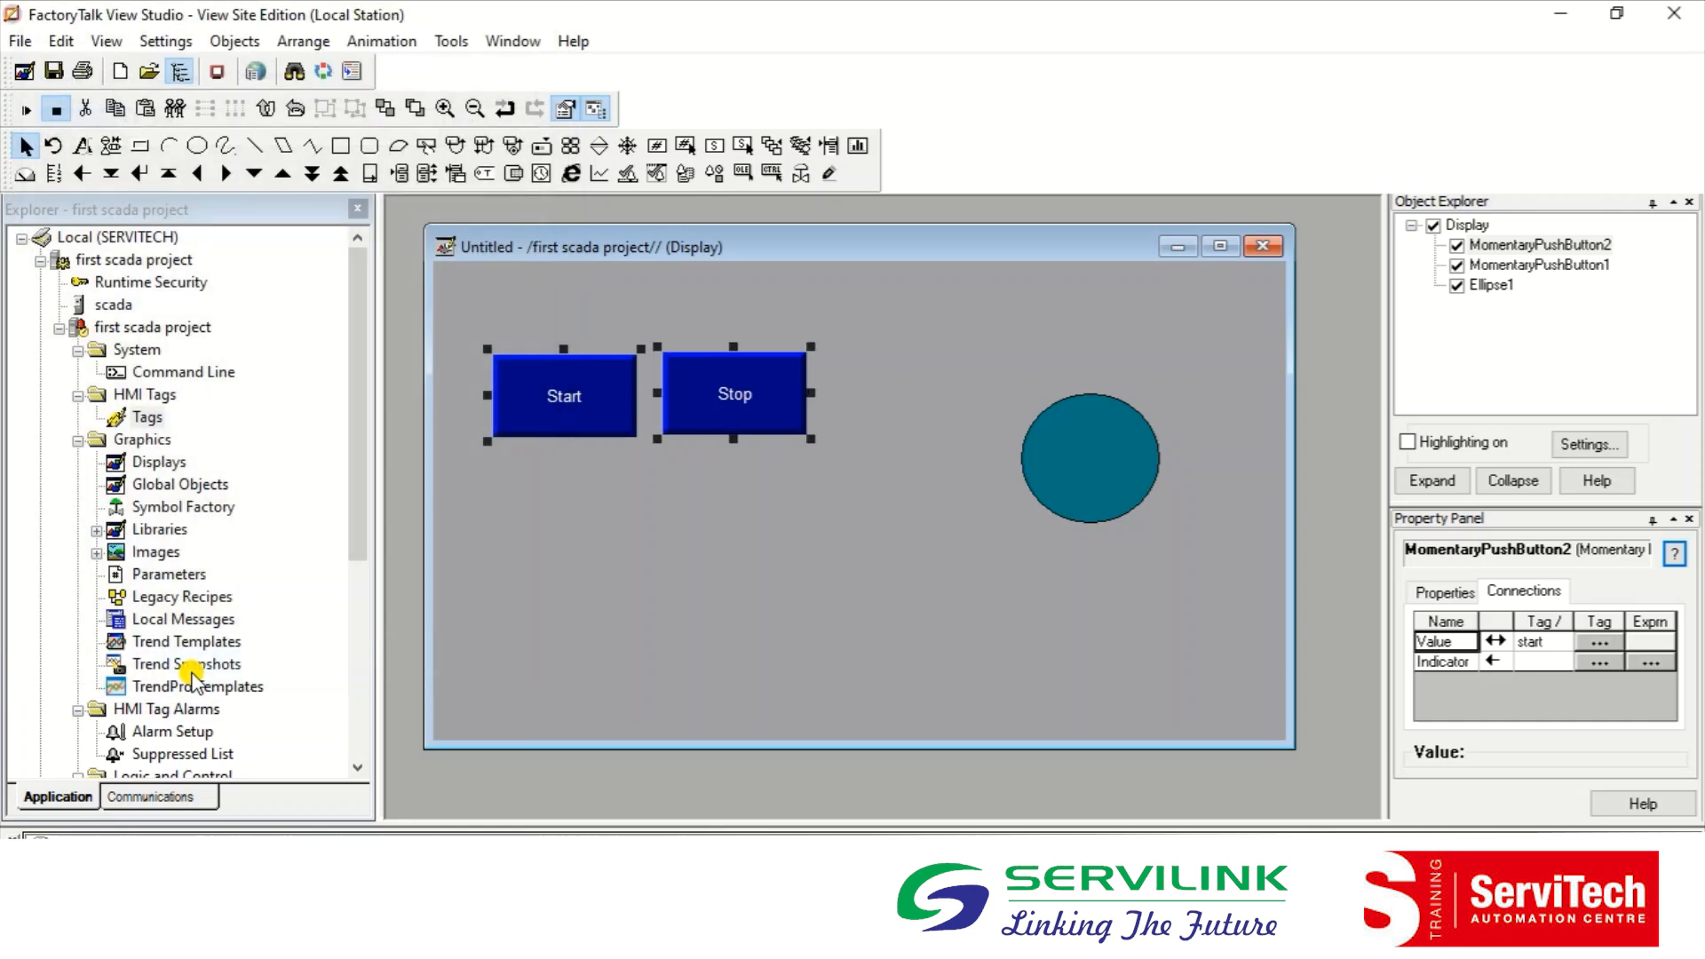
pyautogui.click(728, 598)
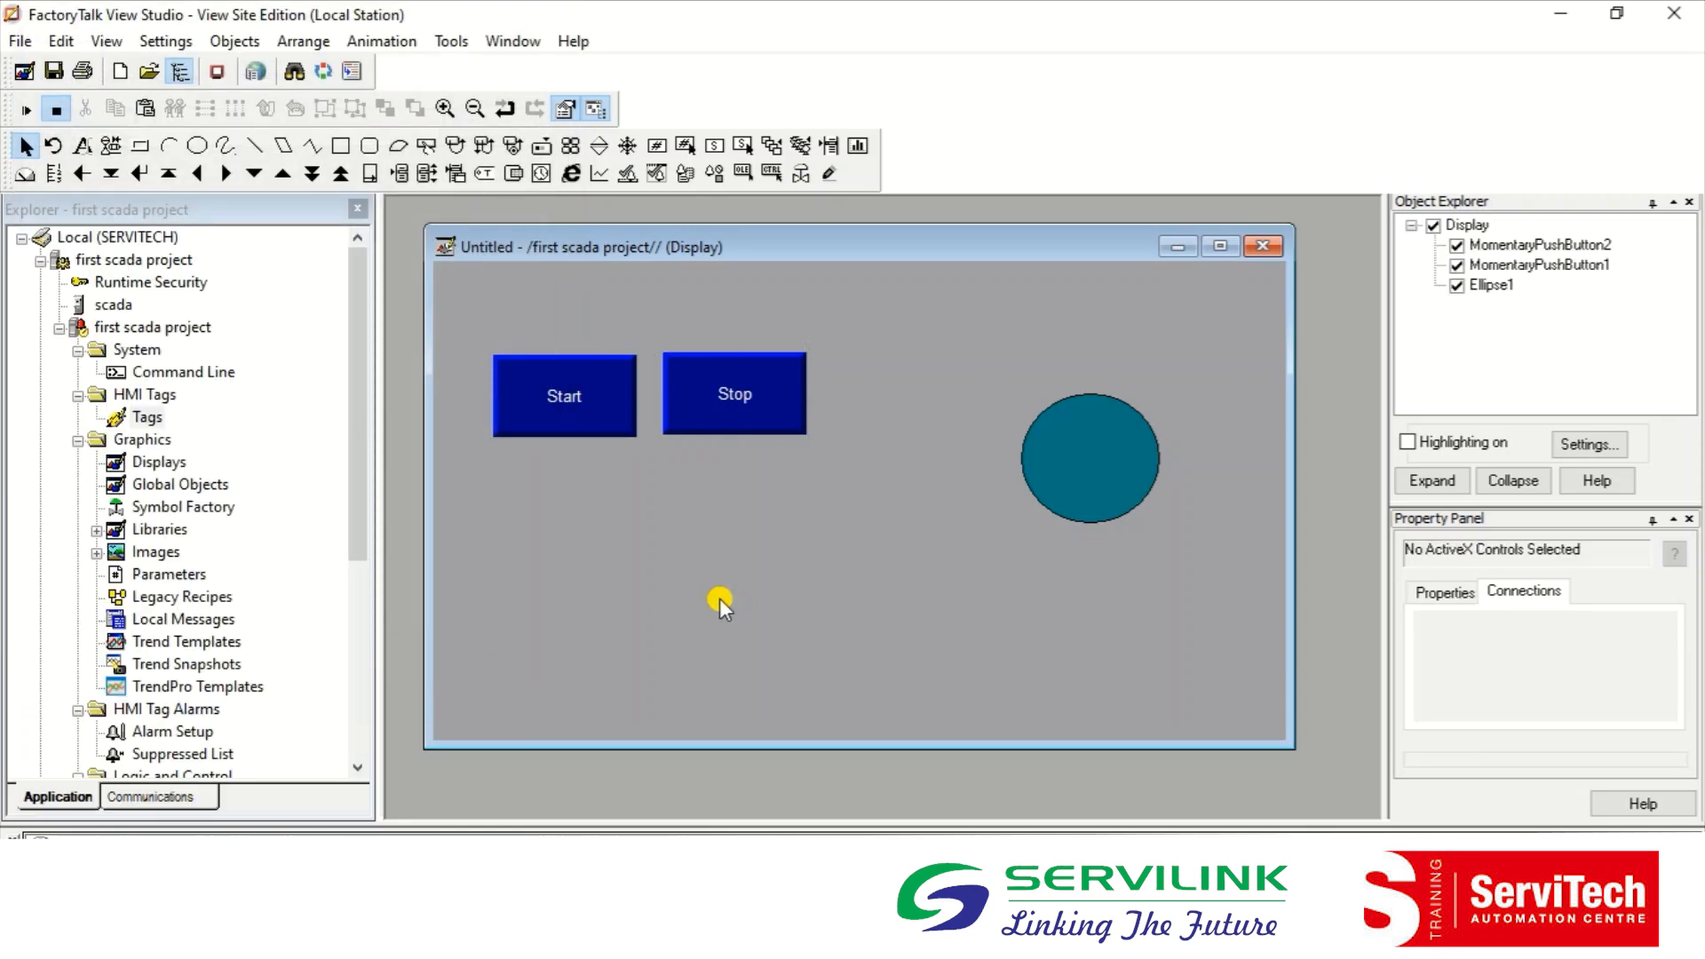
# Step: Check the Stop button's tag connection and start test-running the display
pyautogui.click(735, 413)
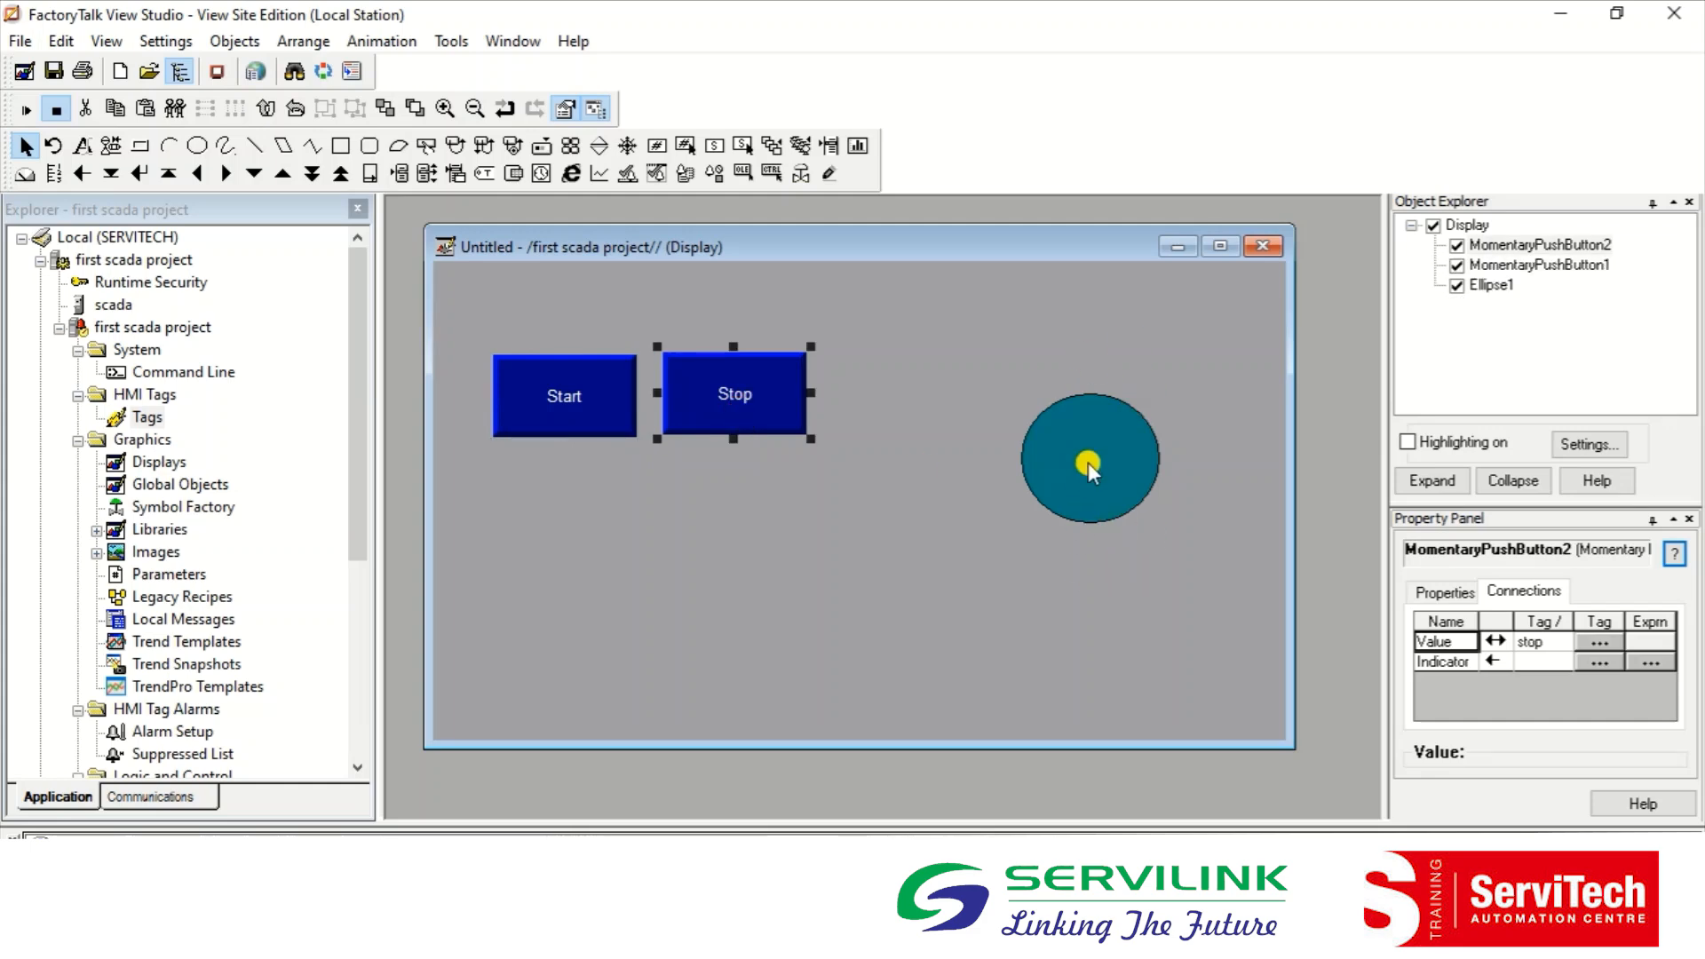
pyautogui.click(739, 546)
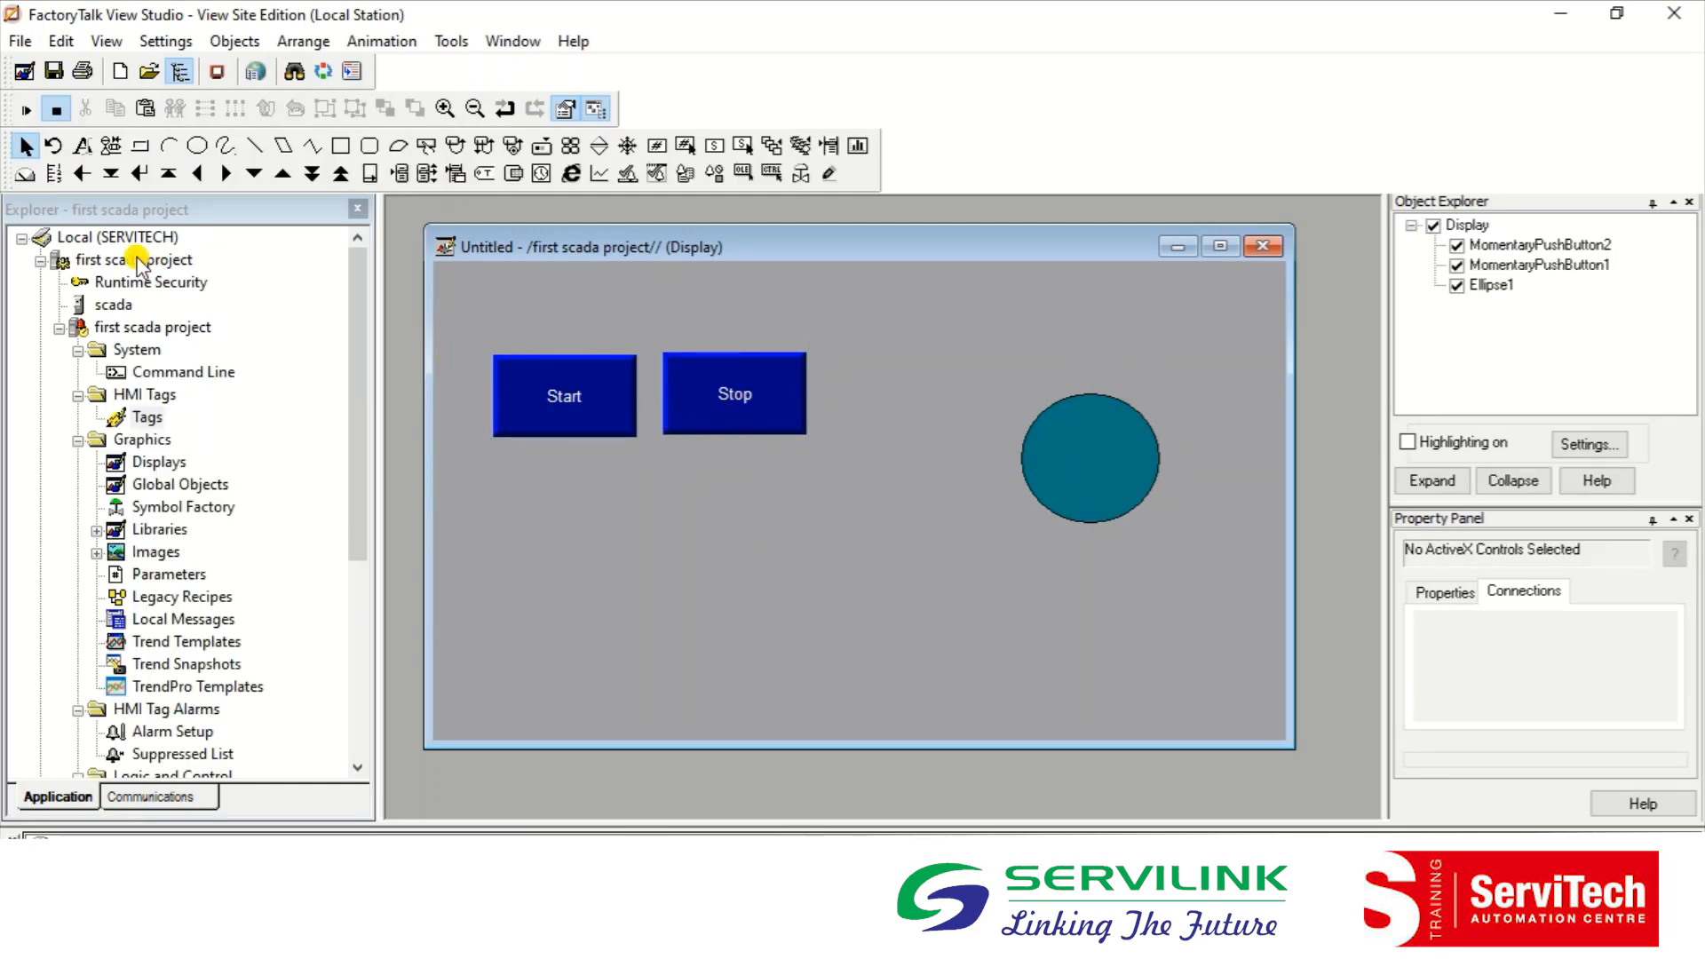
pyautogui.click(24, 109)
pyautogui.click(614, 370)
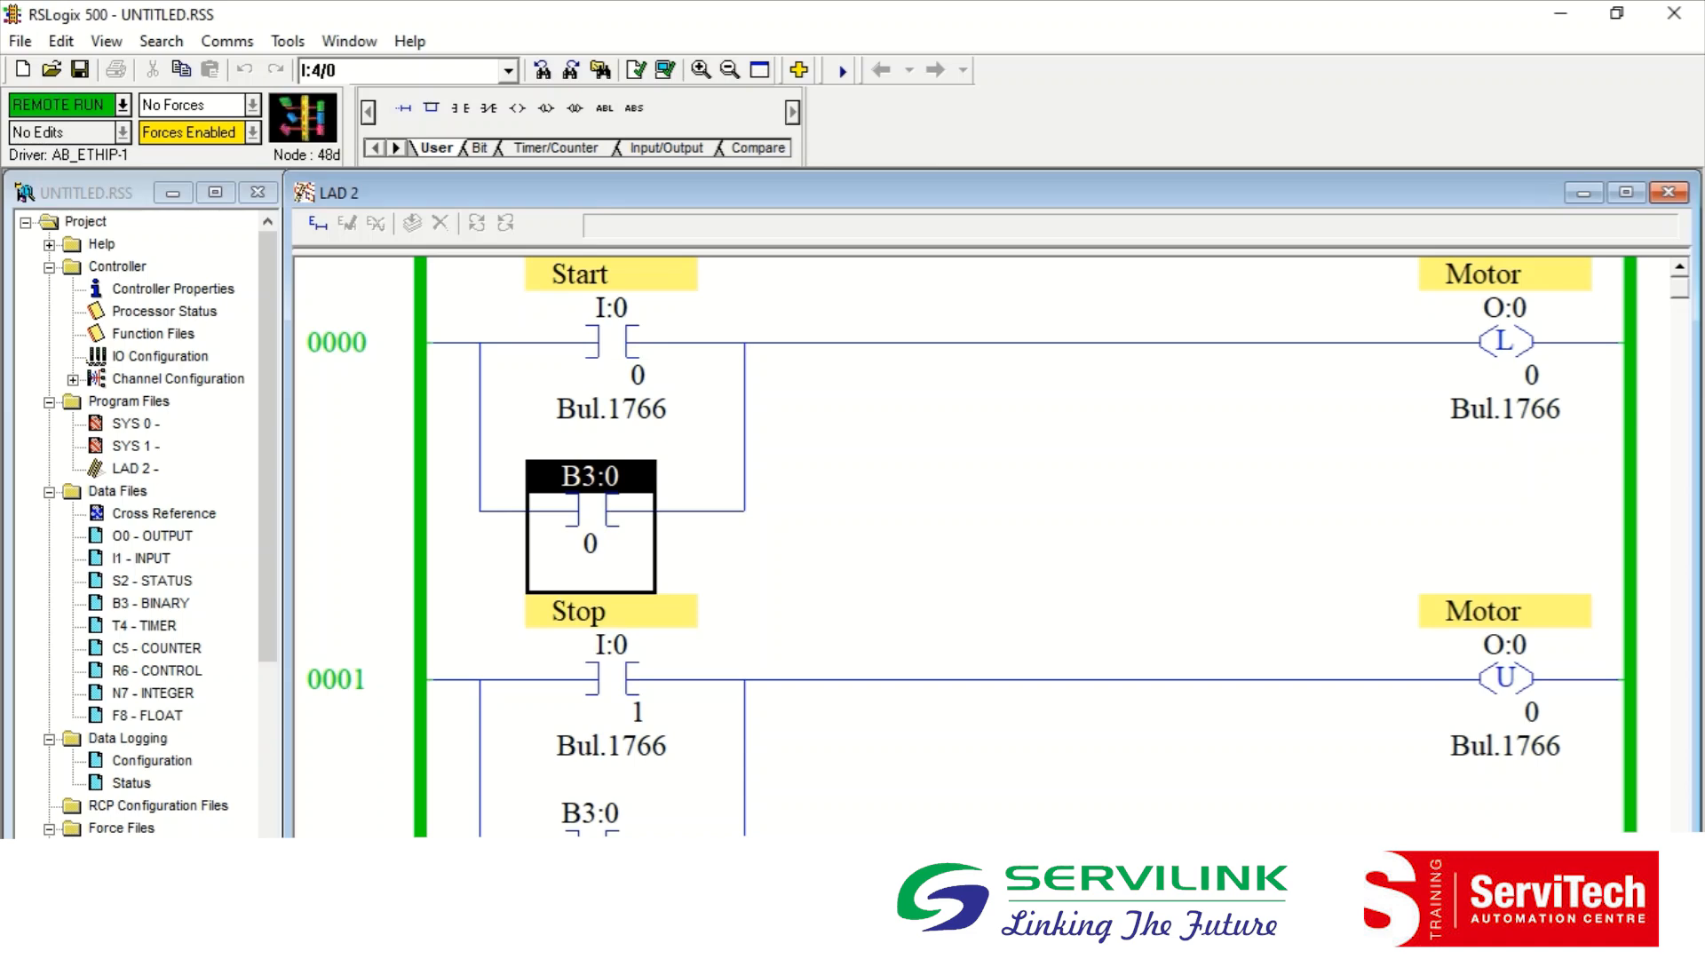
# Step: Shrink the RSLogix 500 and FactoryTalk View windows, and close the Object Explorer and Property Panel to show the whole circle
pyautogui.click(1628, 24)
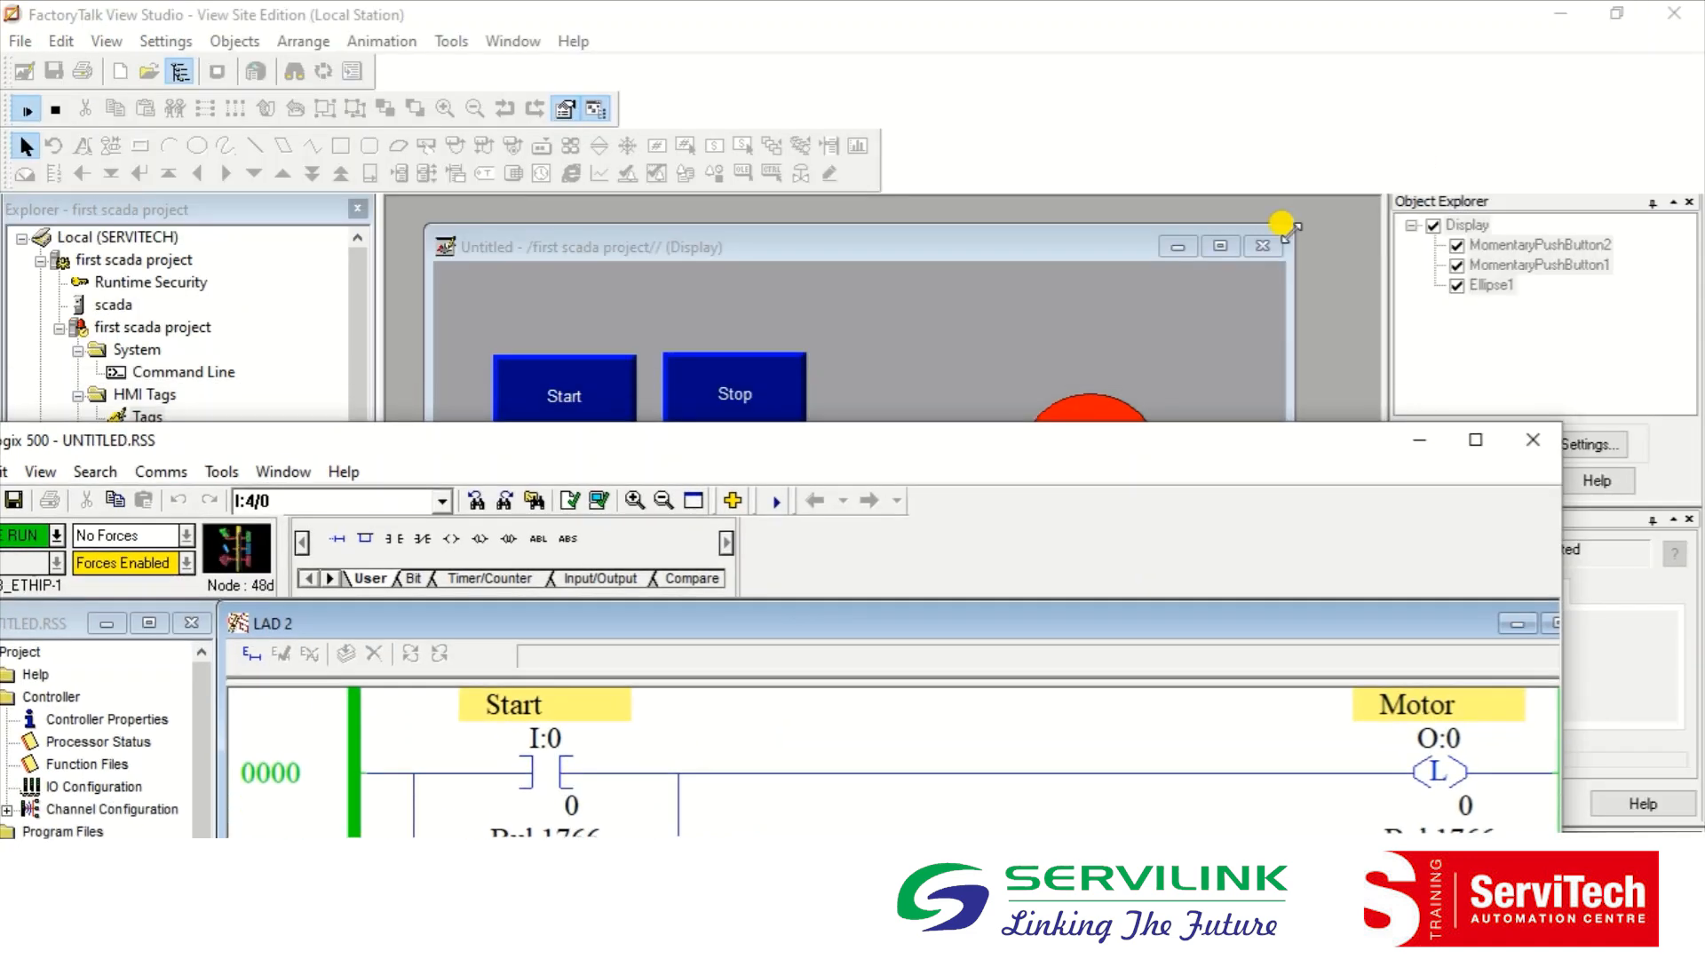
pyautogui.click(1616, 16)
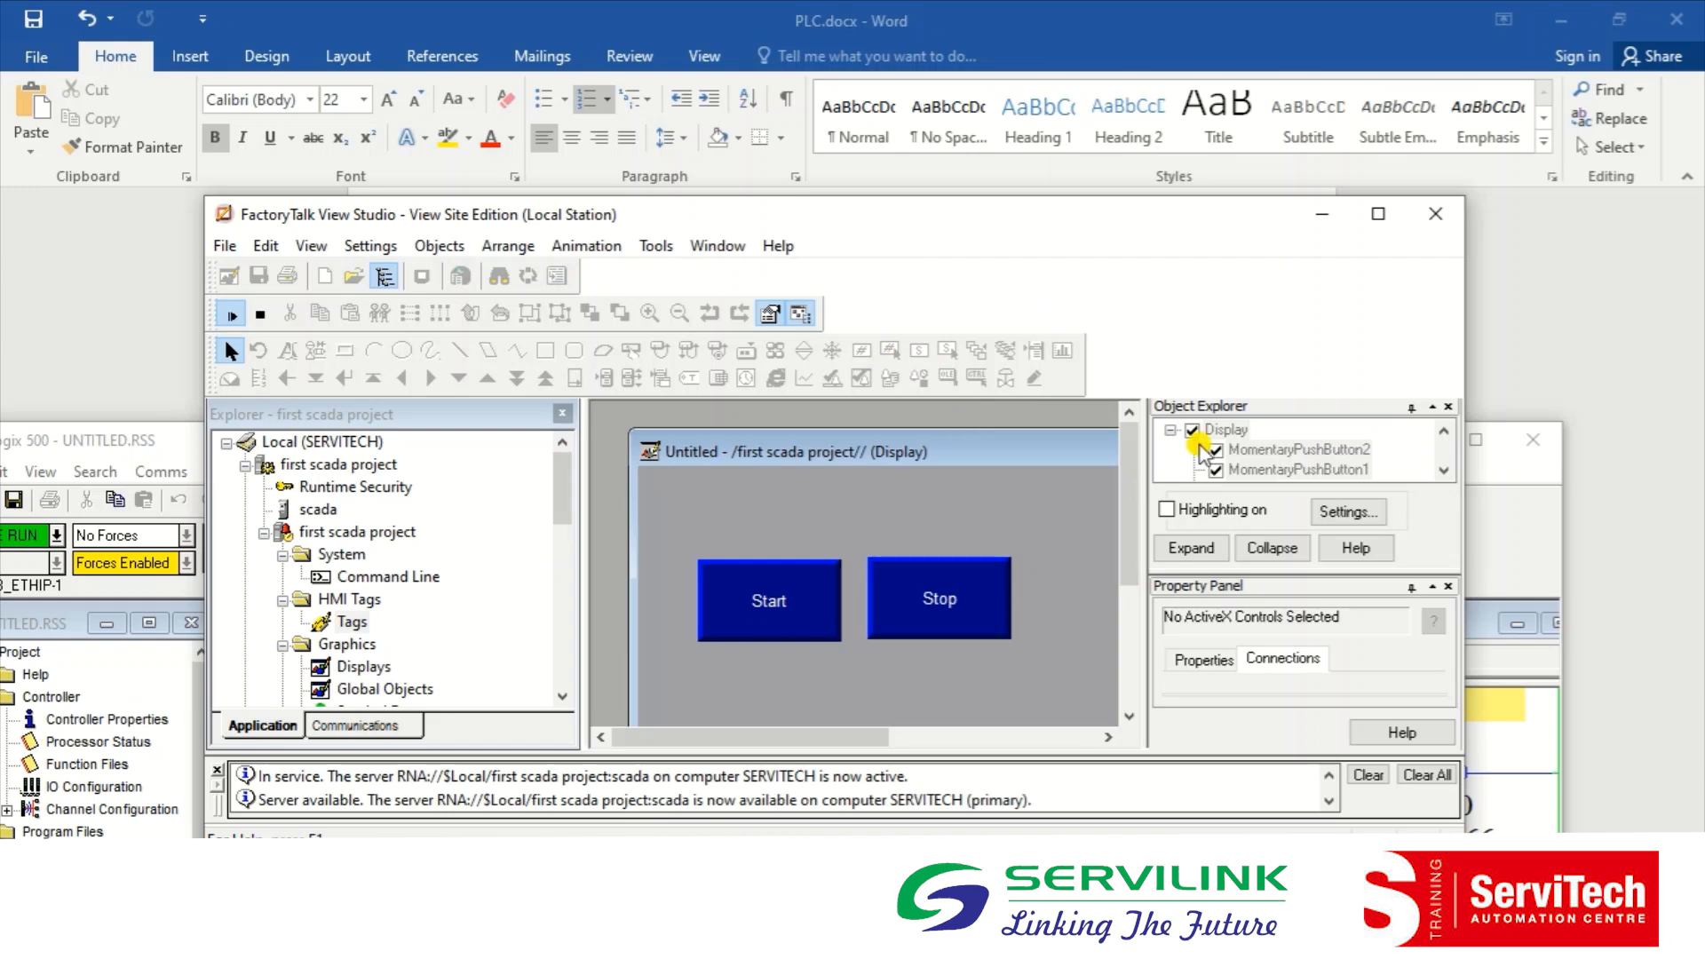
pyautogui.click(1451, 409)
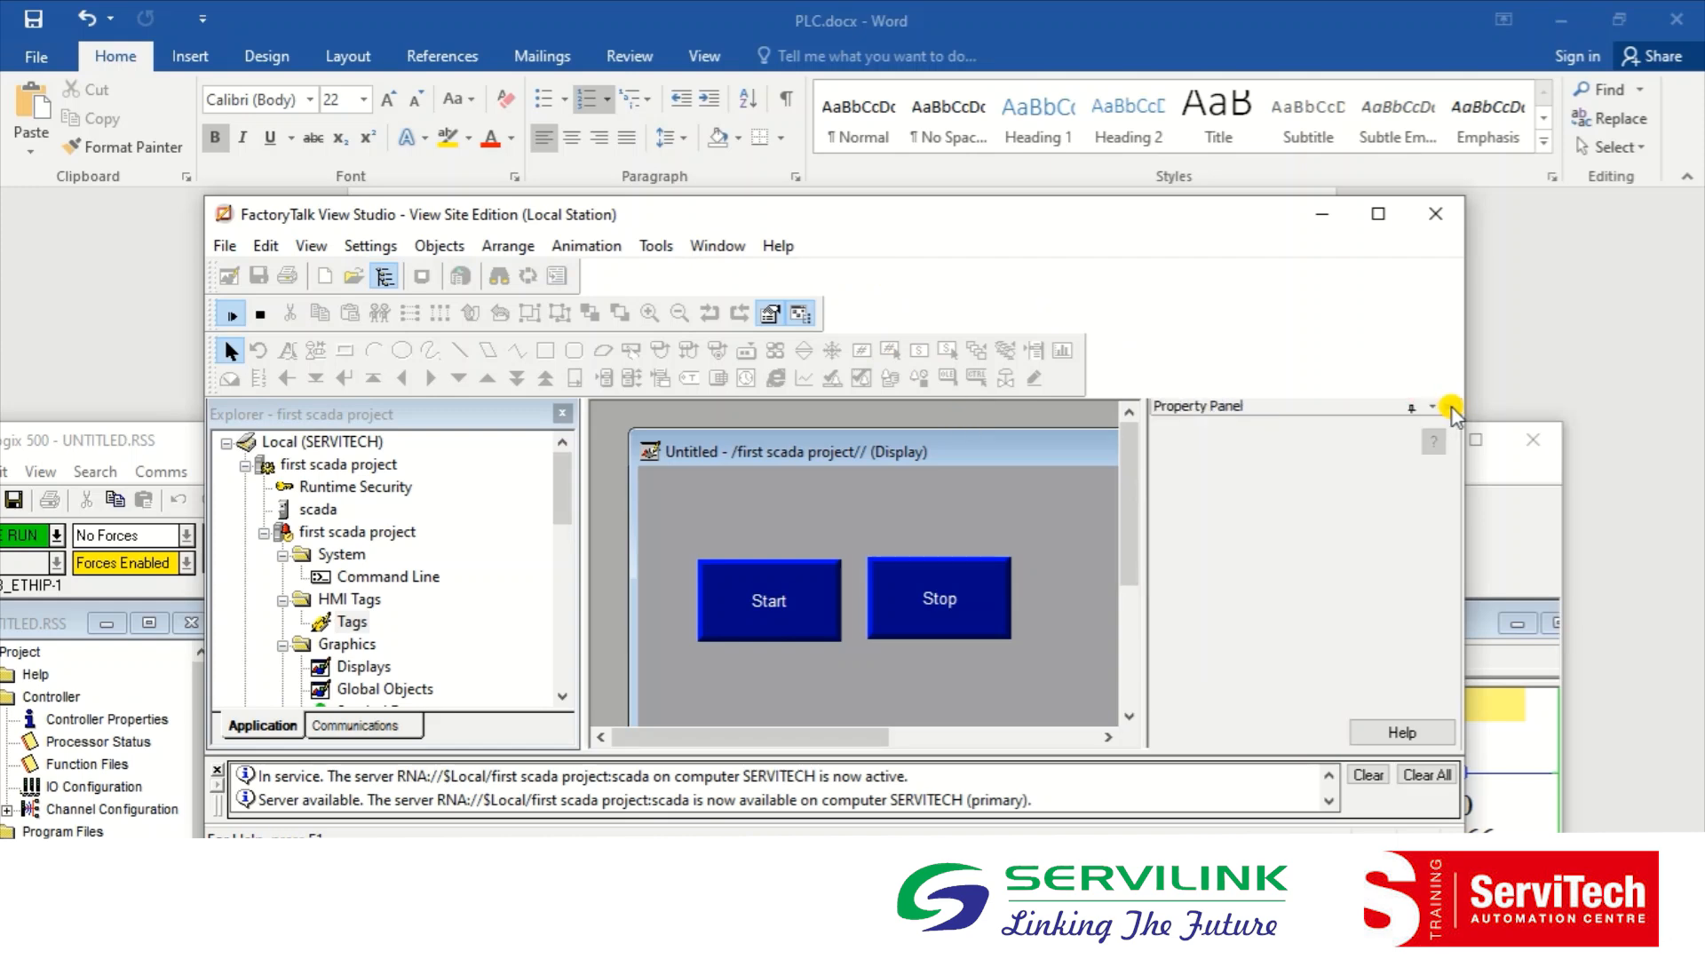
pyautogui.click(1452, 409)
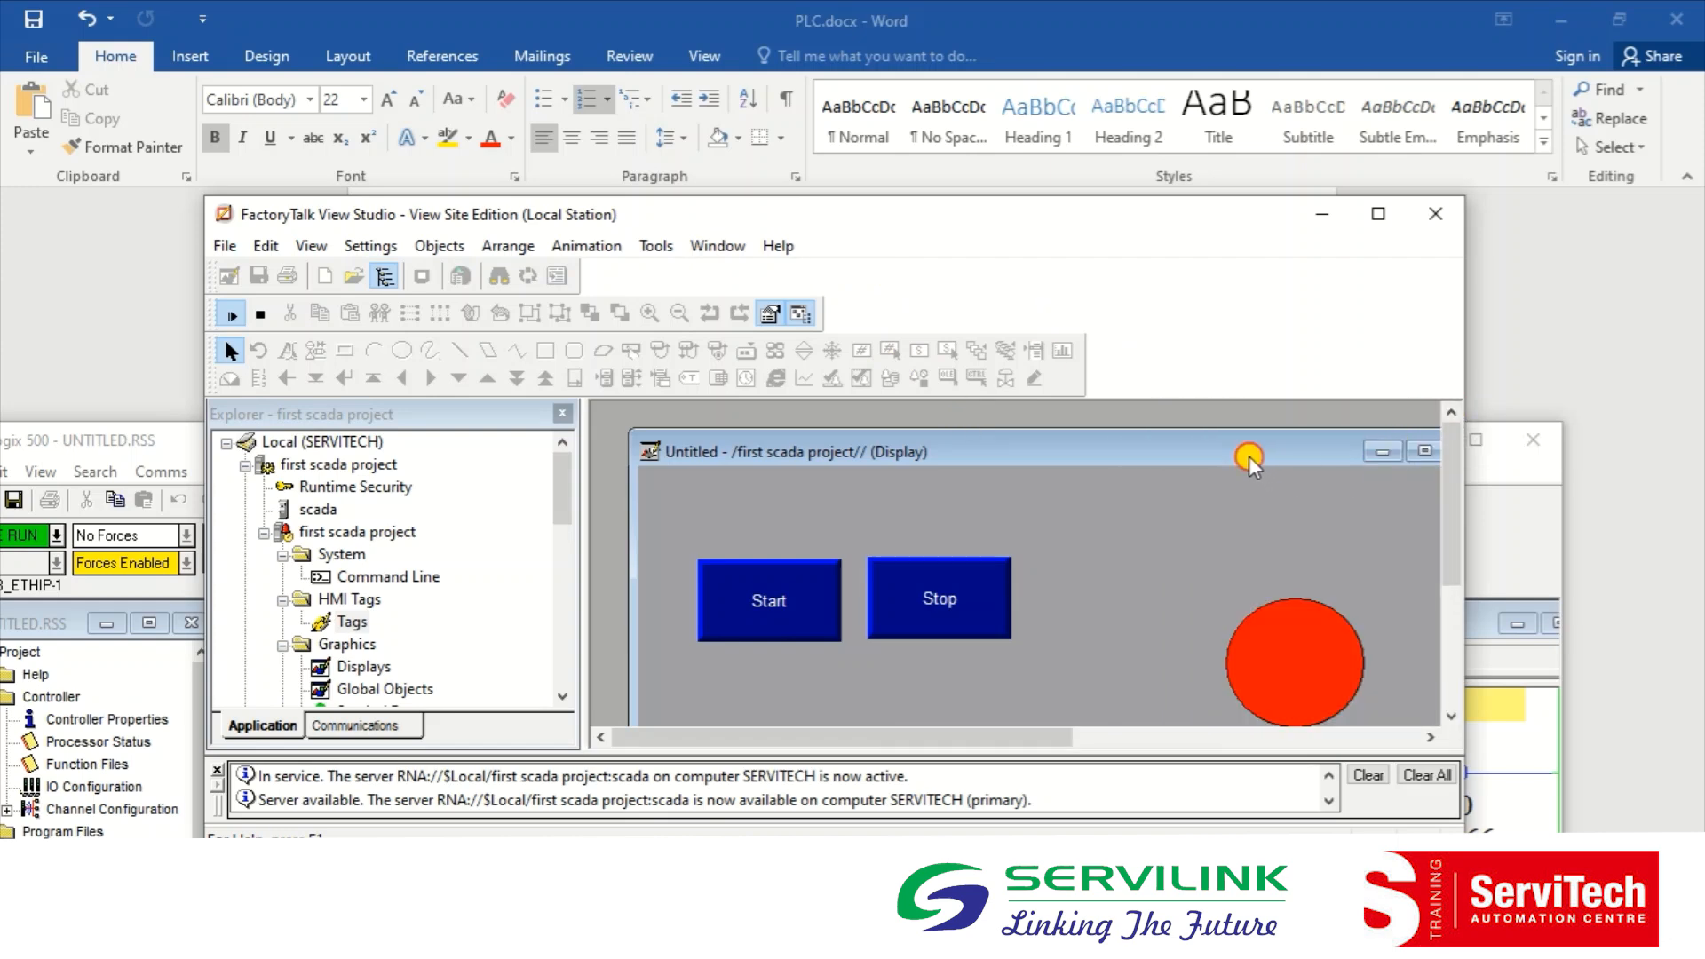
pyautogui.moveTo(1249, 456); pyautogui.dragTo(1196, 424)
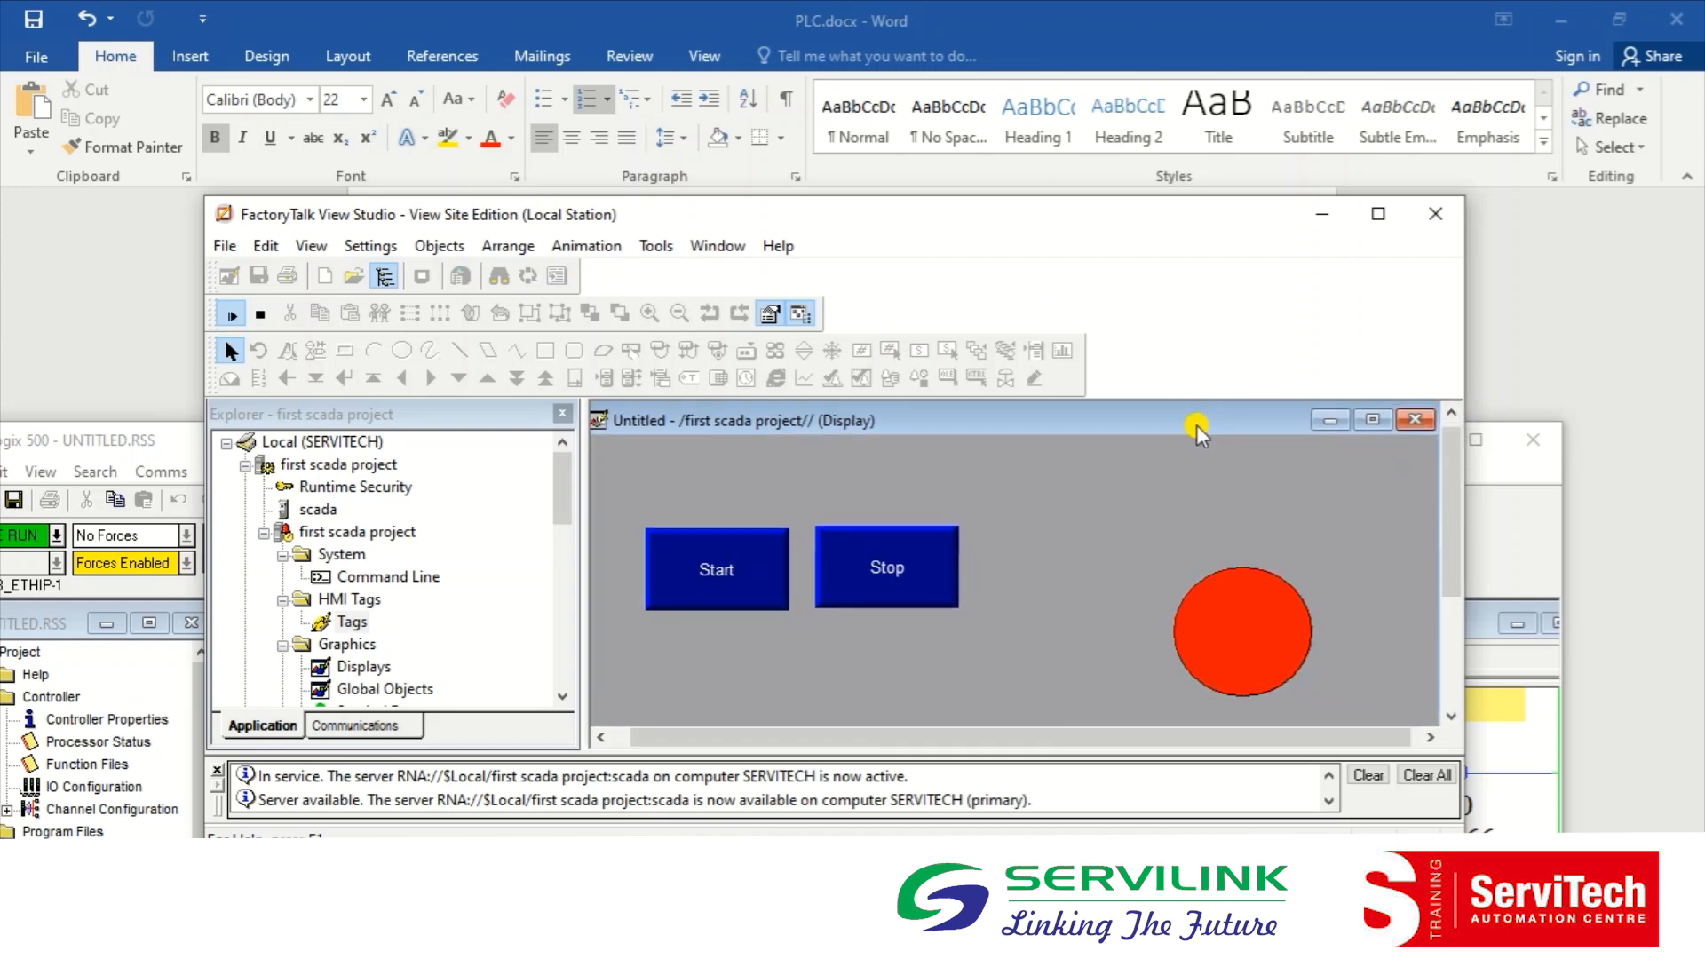
# Step: Minimize the Word document and move the FactoryTalk View and RSLogix 500 windows to the upper part of the desktop
pyautogui.click(1561, 19)
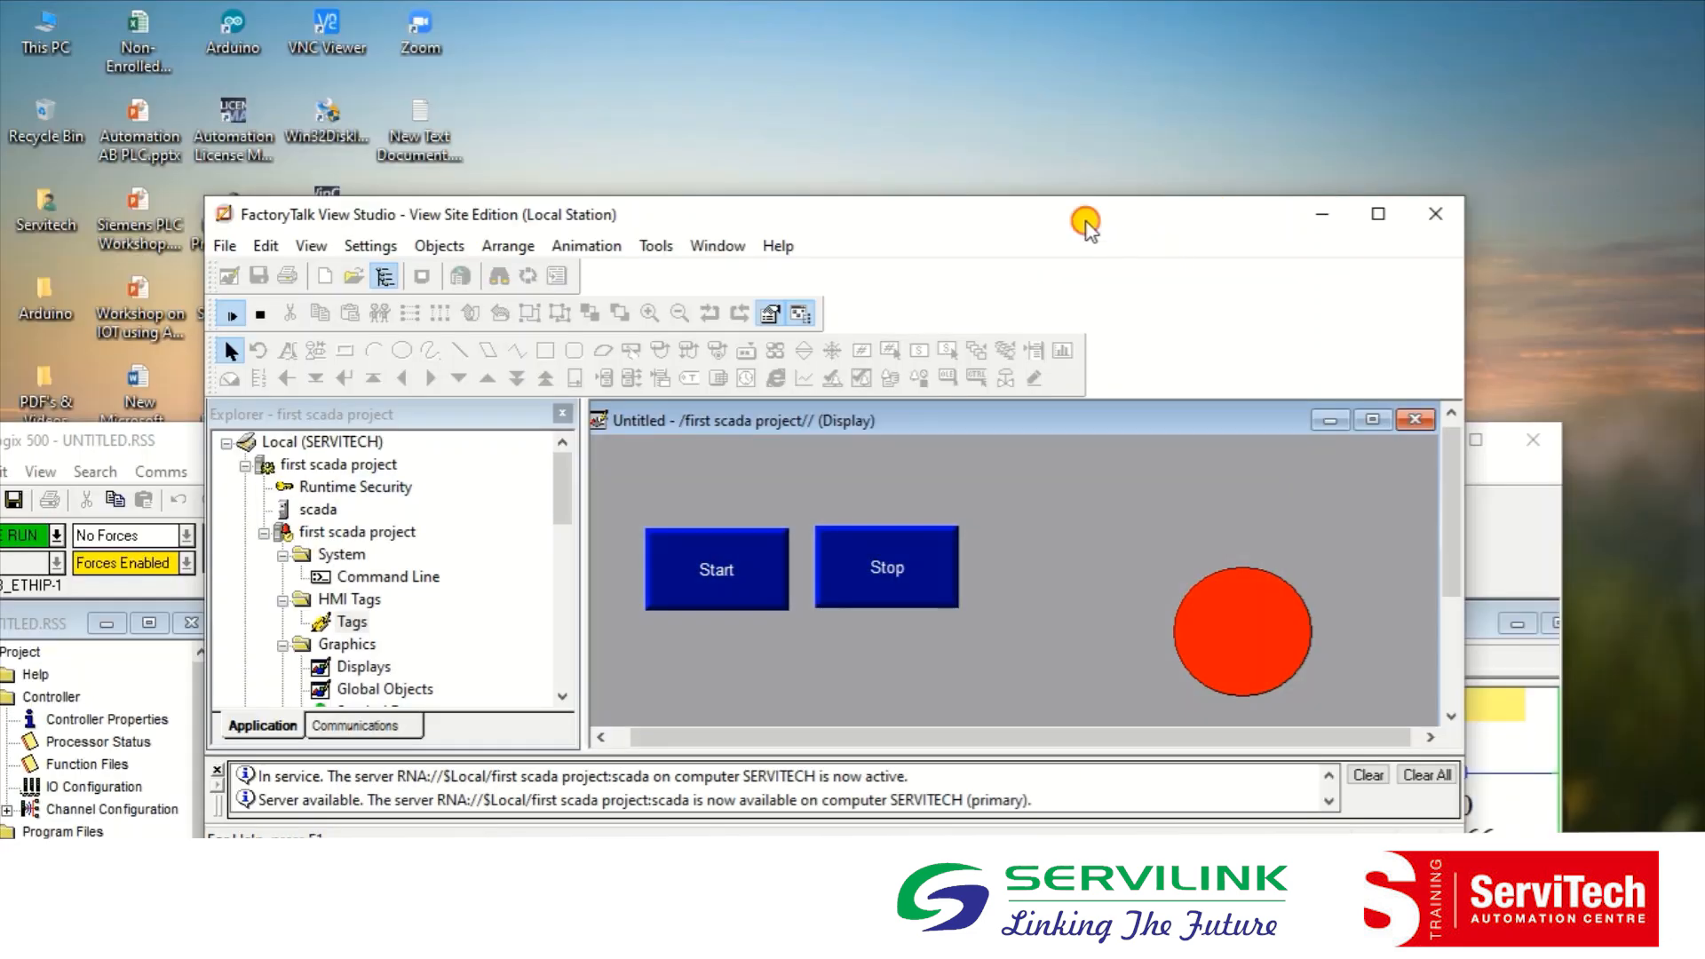
pyautogui.moveTo(1081, 217); pyautogui.dragTo(1028, 68)
pyautogui.doubleClick(1030, 71)
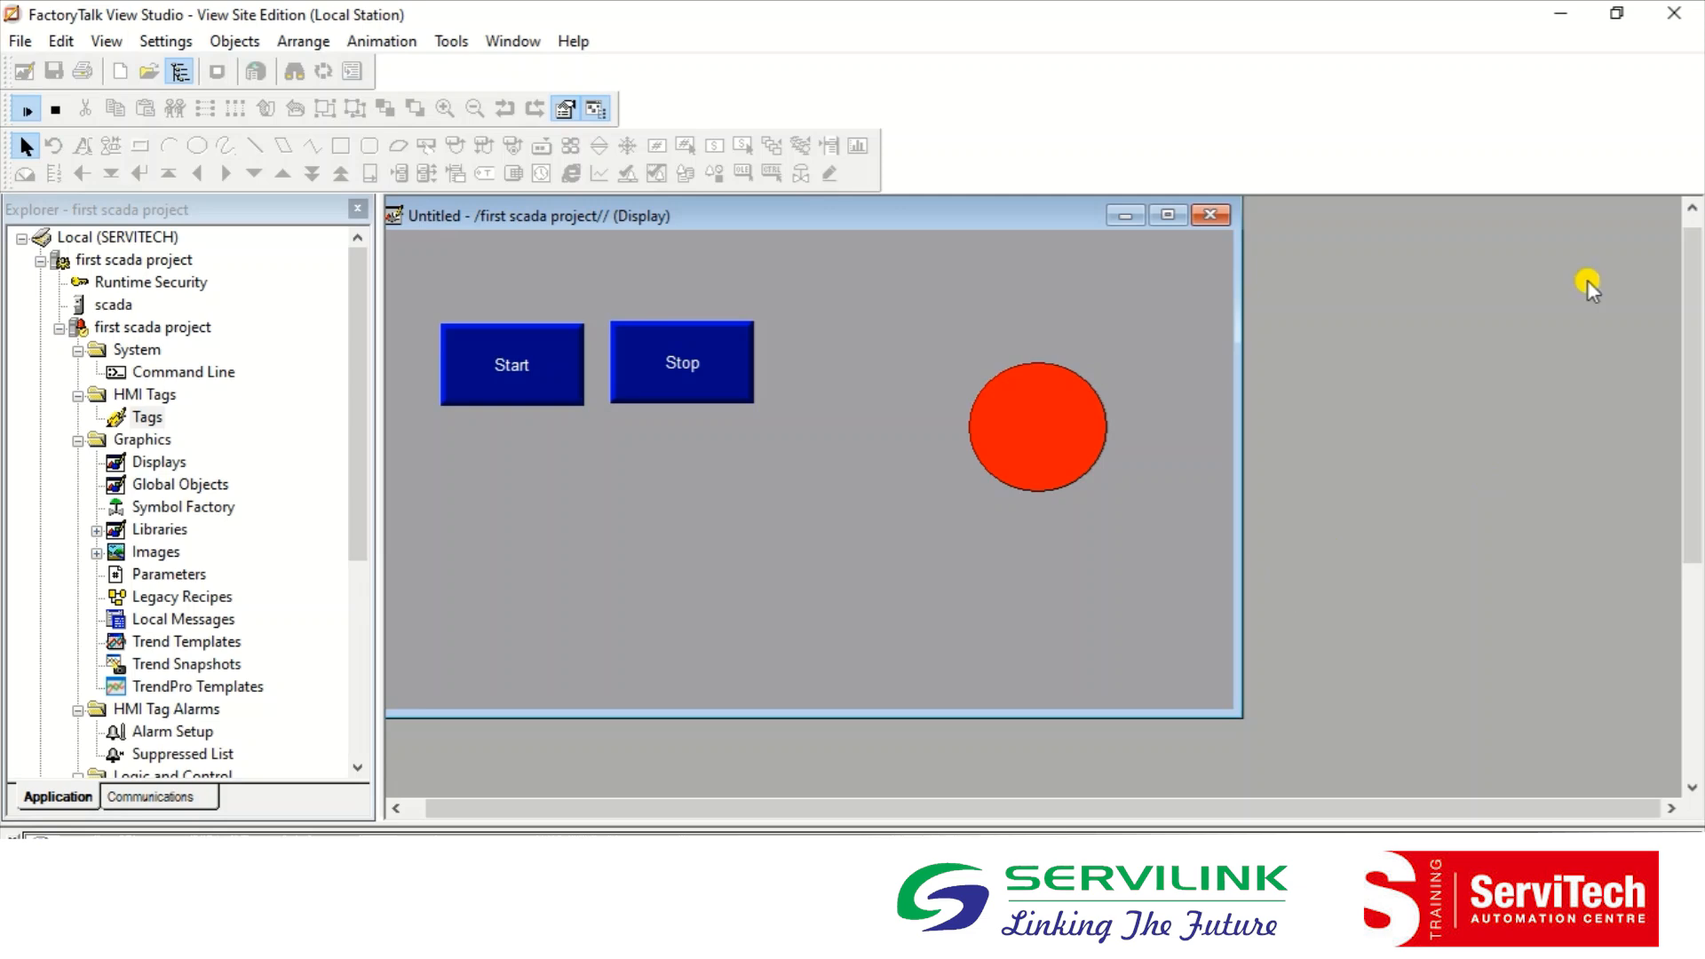
pyautogui.click(1616, 13)
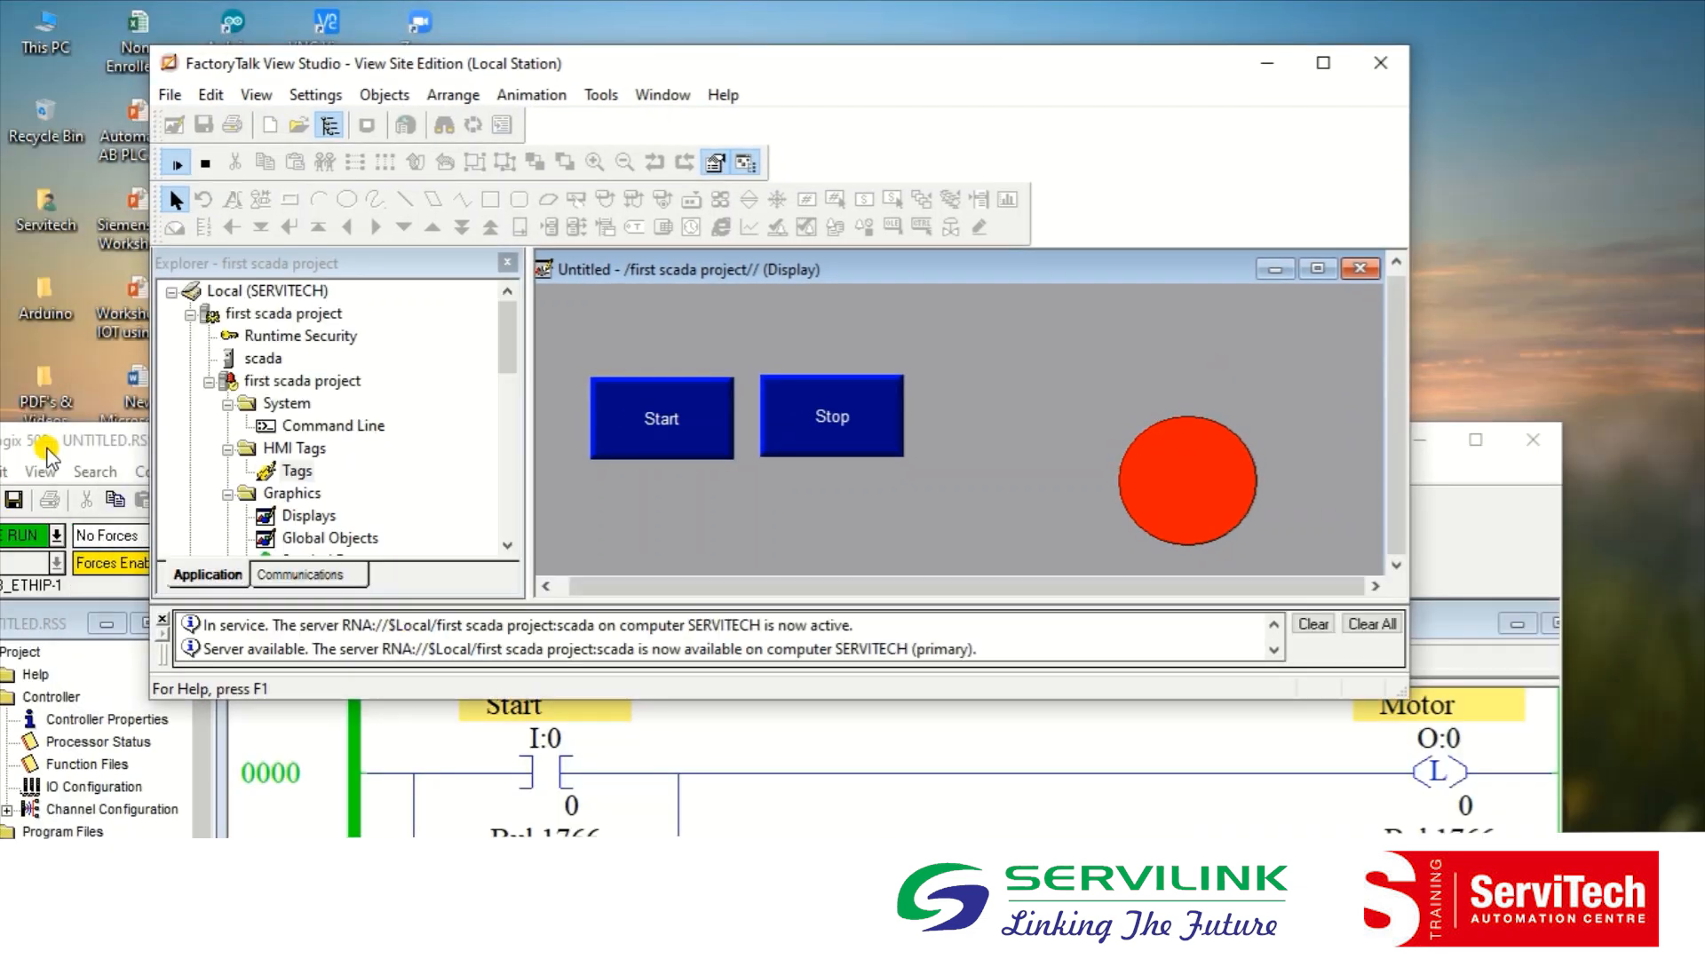
pyautogui.moveTo(48, 451); pyautogui.dragTo(141, 87)
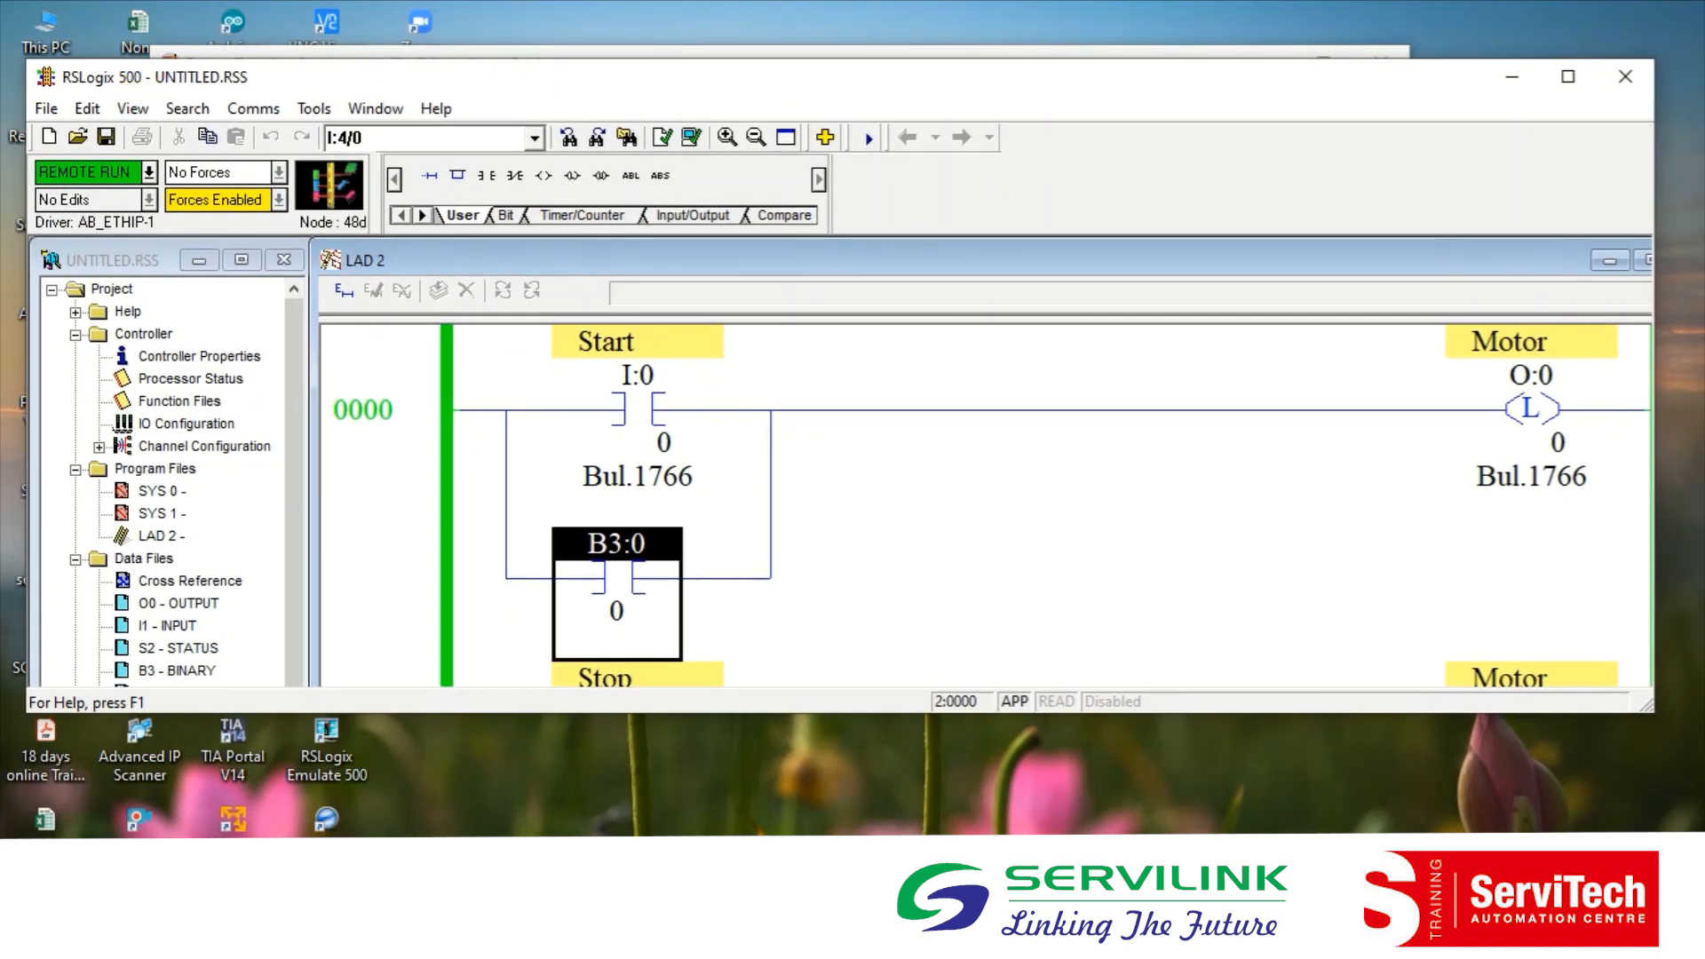
pyautogui.click(839, 935)
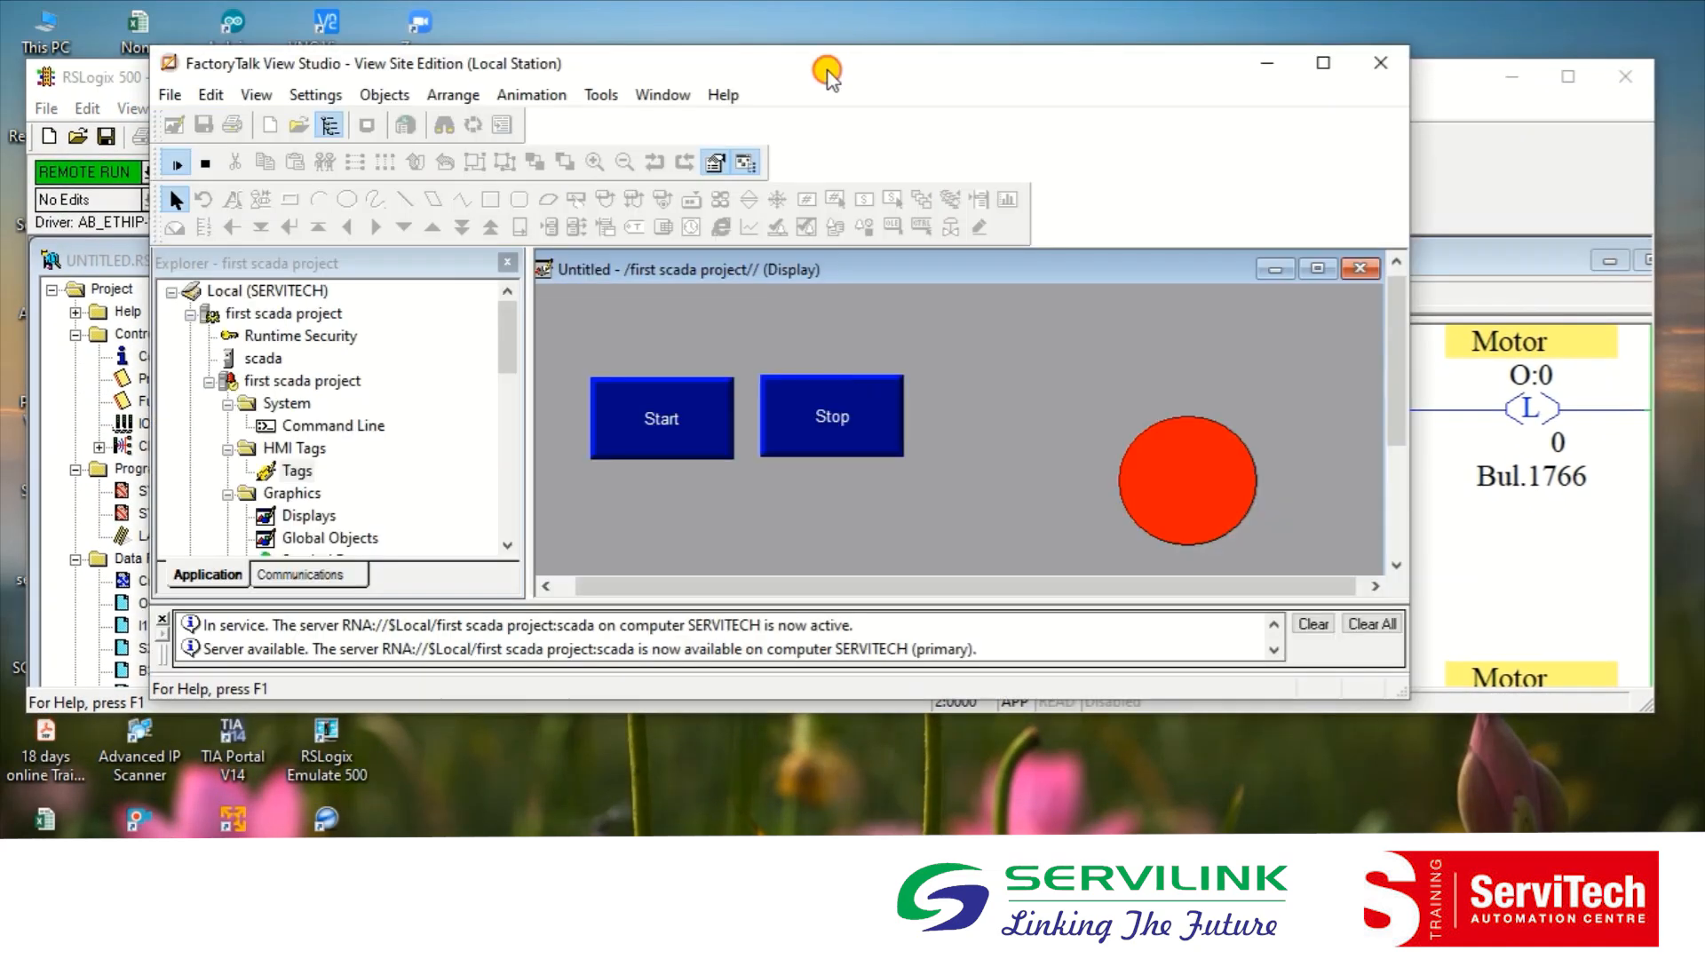
# Step: Move FactoryTalk View below the ladder and widen the RSLogix 500 window so rung 0000 is fully in view
pyautogui.moveTo(827, 69); pyautogui.dragTo(592, 514)
pyautogui.moveTo(728, 80); pyautogui.dragTo(745, 49)
pyautogui.moveTo(46, 302)
pyautogui.mouseDown()
pyautogui.moveTo(282, 308)
pyautogui.moveTo(47, 316)
pyautogui.mouseUp()
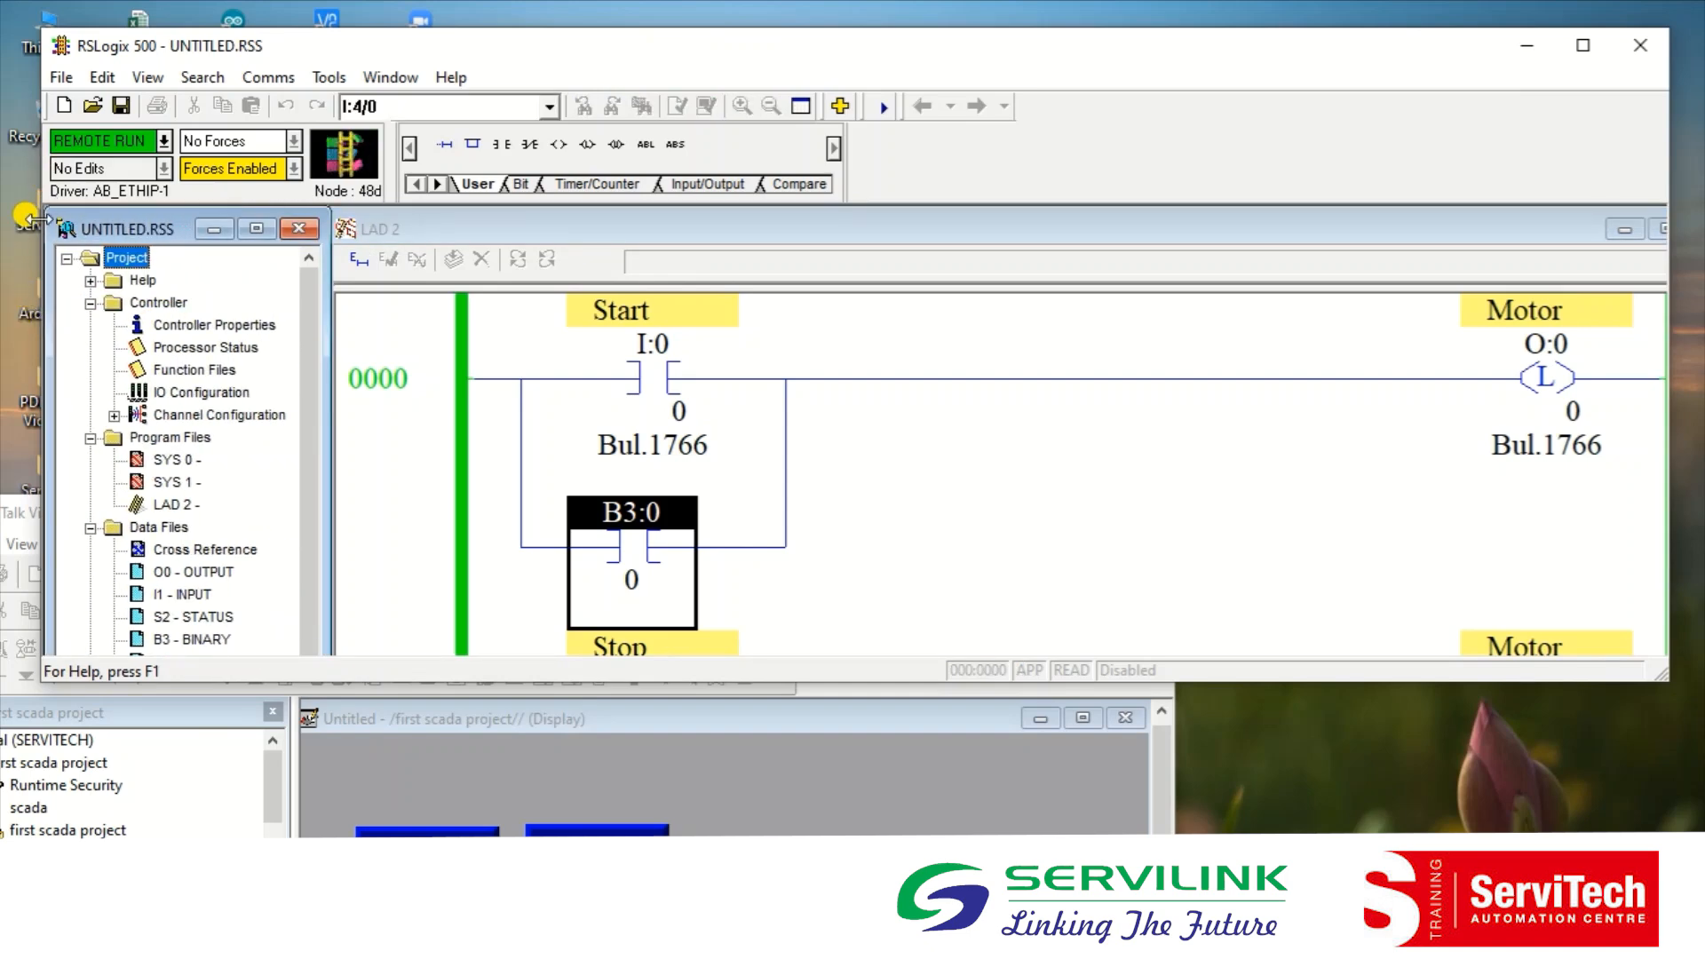
pyautogui.moveTo(35, 215); pyautogui.dragTo(3, 146)
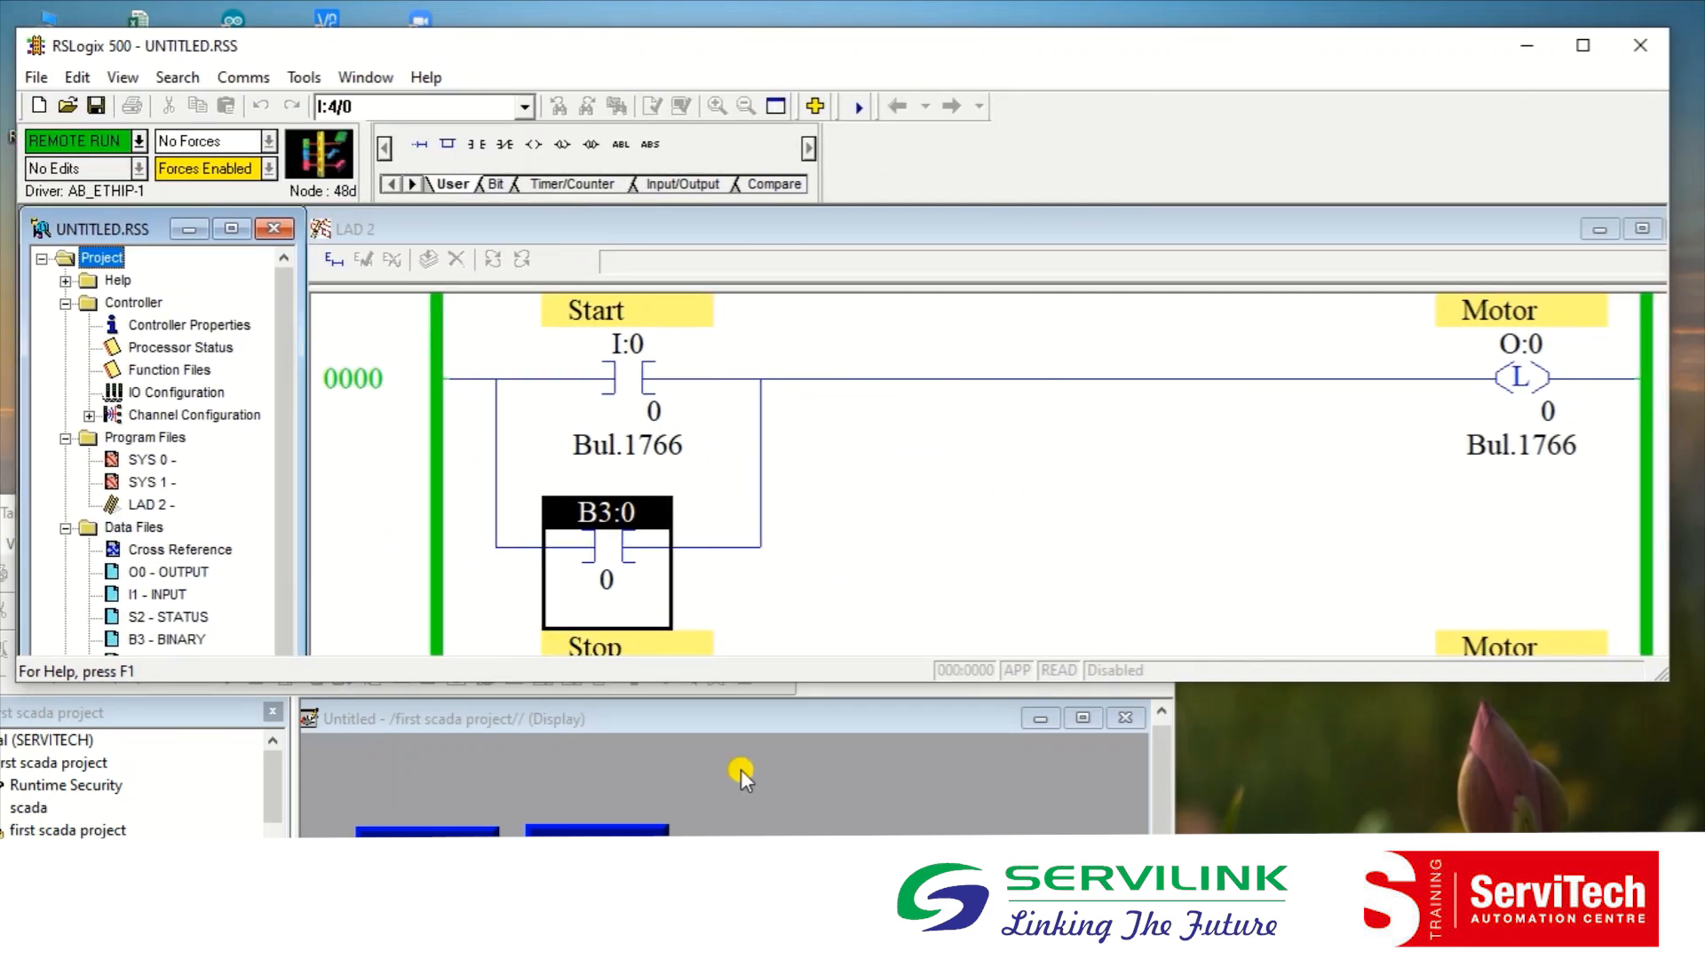
pyautogui.click(740, 810)
pyautogui.moveTo(549, 524); pyautogui.dragTo(495, 597)
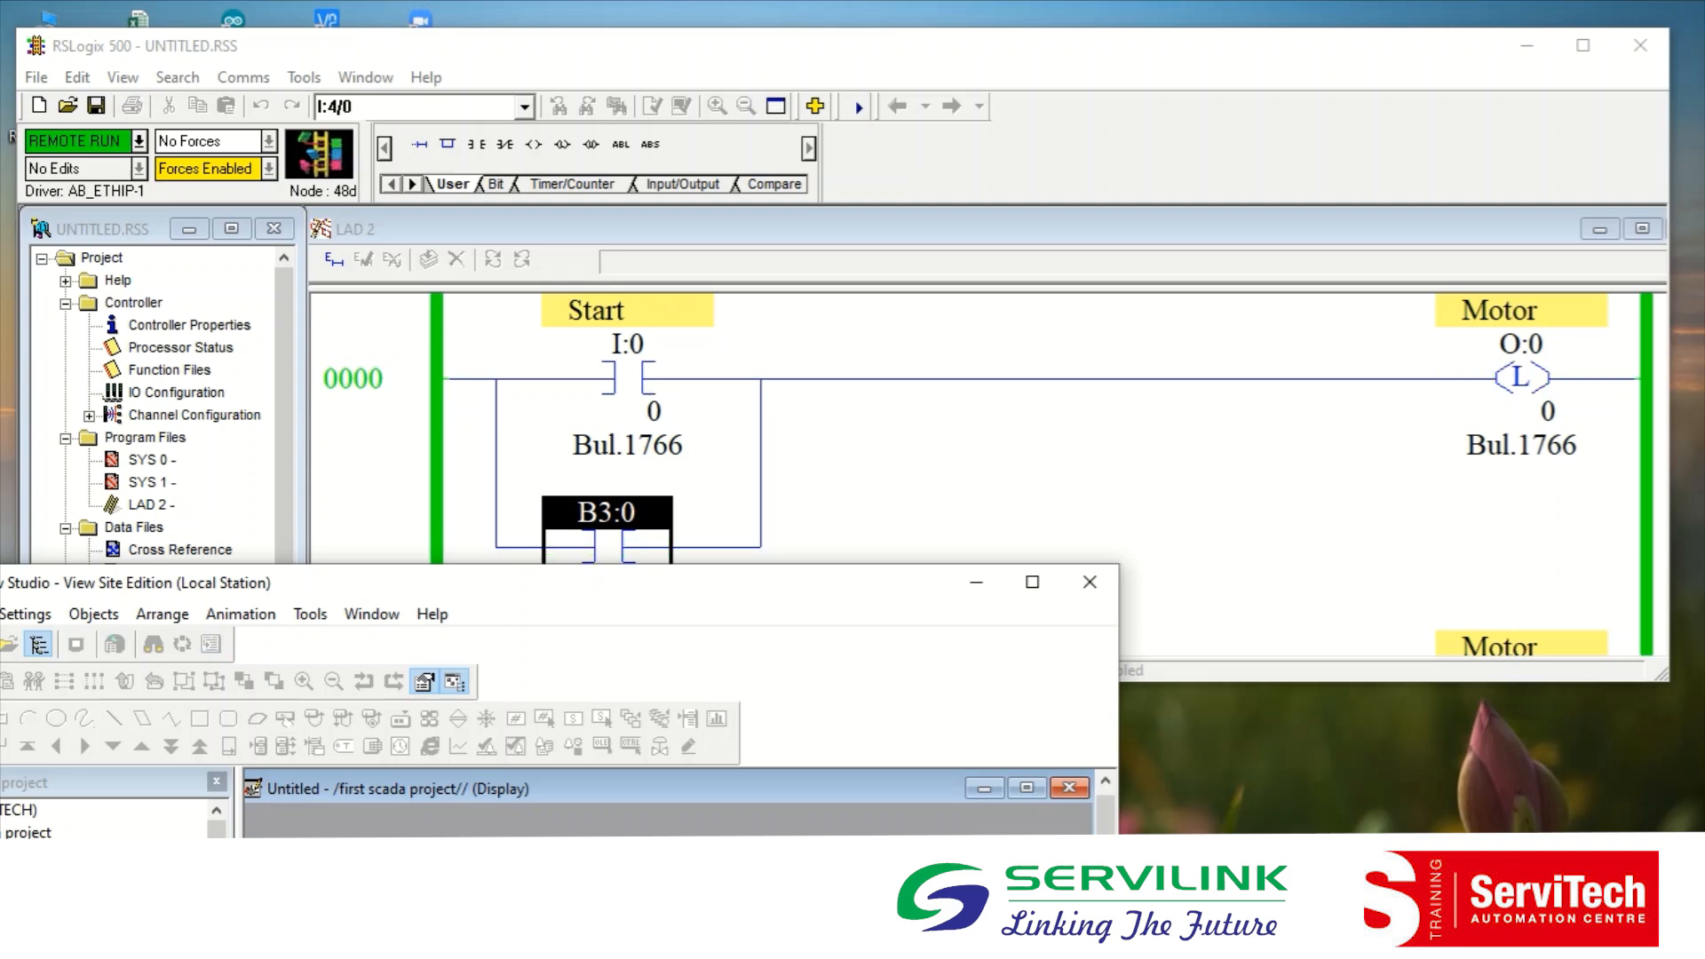
# Step: Position the running display beside the Motor coil of rung 0000 and test its Start and Stop buttons
pyautogui.moveTo(811, 582); pyautogui.dragTo(955, 164)
pyautogui.click(563, 483)
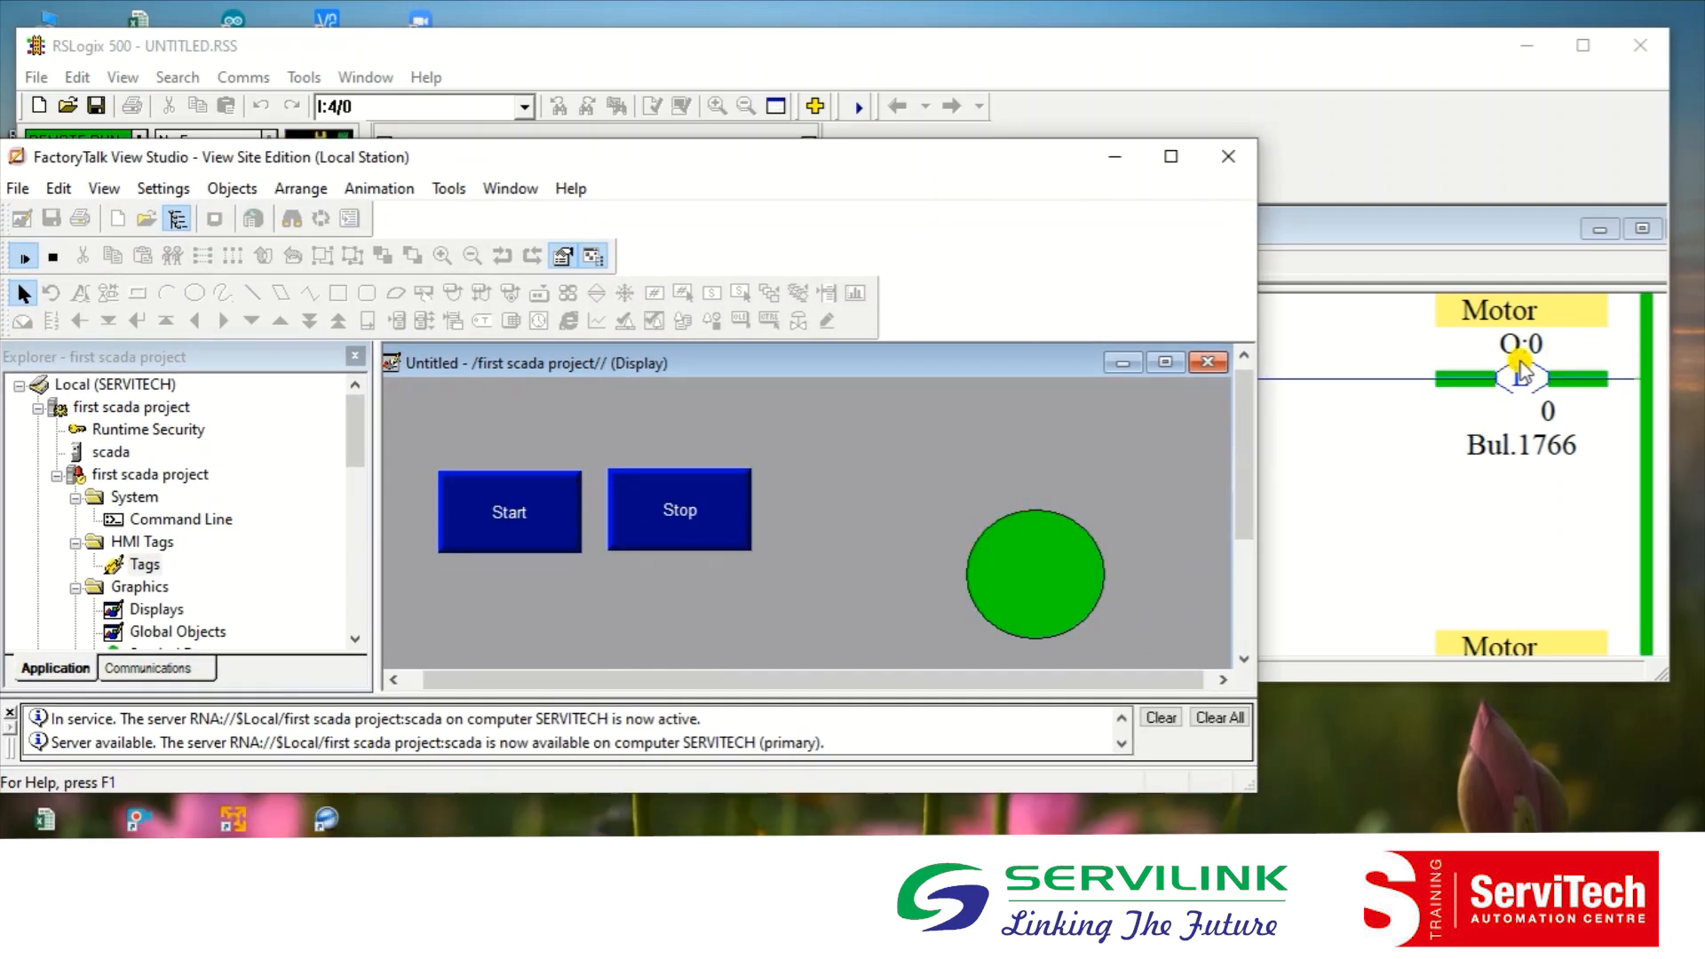
pyautogui.click(662, 531)
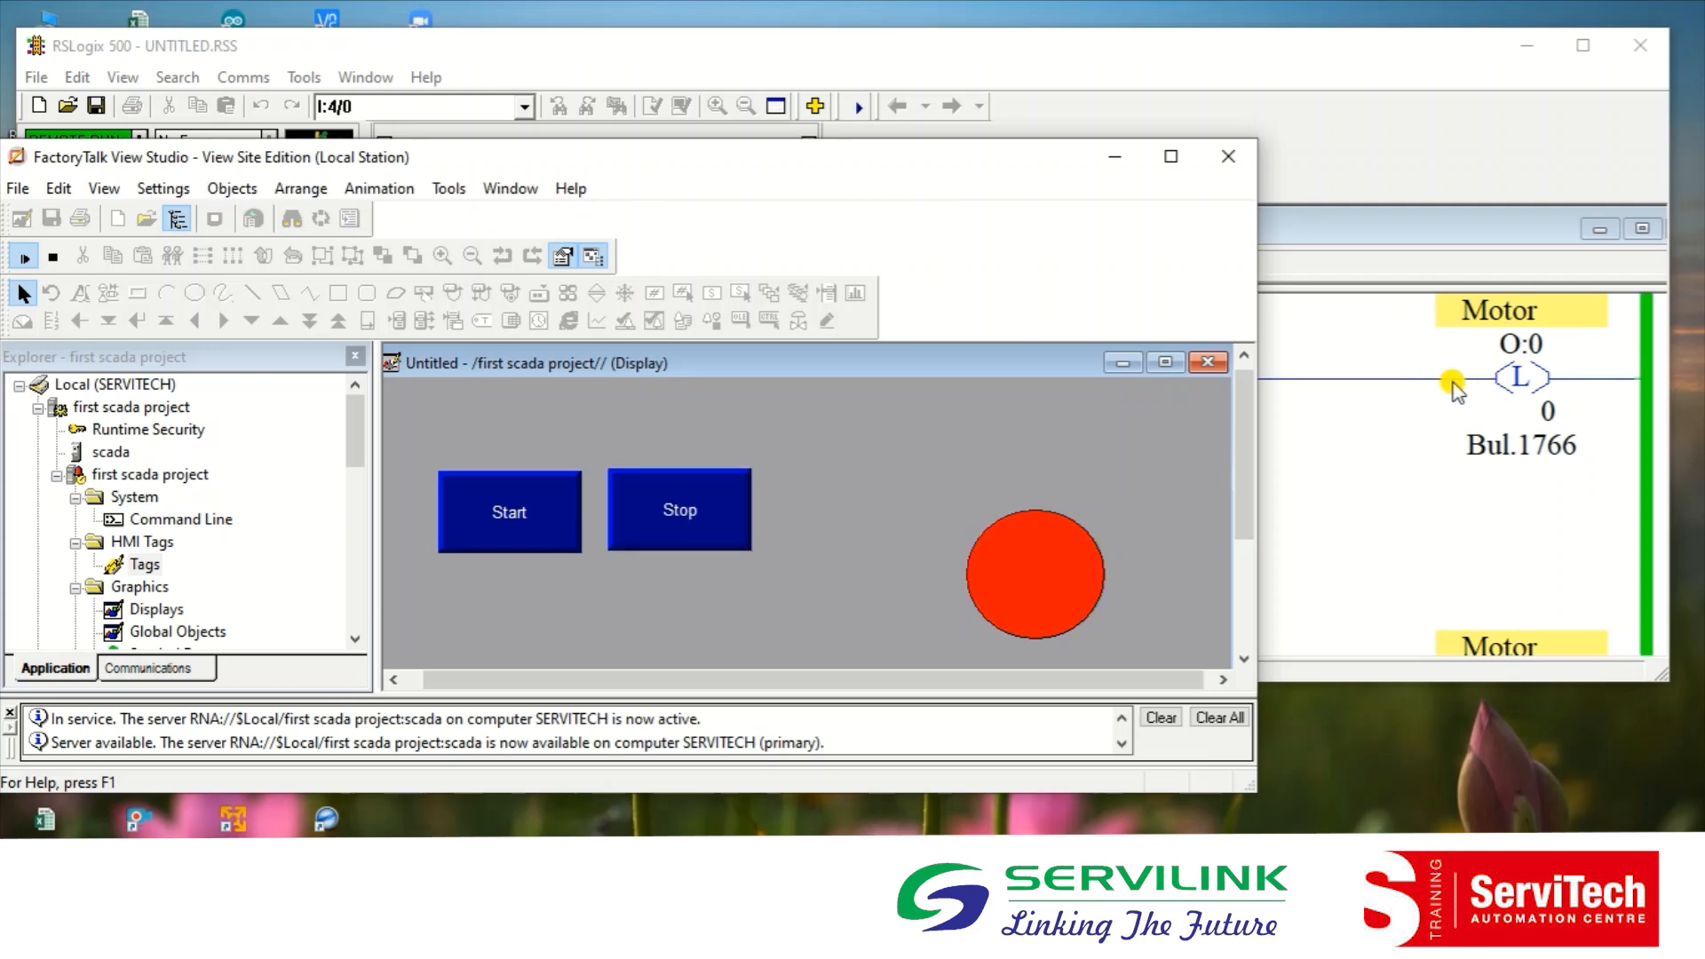
# Step: Maximize the FactoryTalk View window and end the display's test run
pyautogui.moveTo(719, 175); pyautogui.dragTo(853, 311)
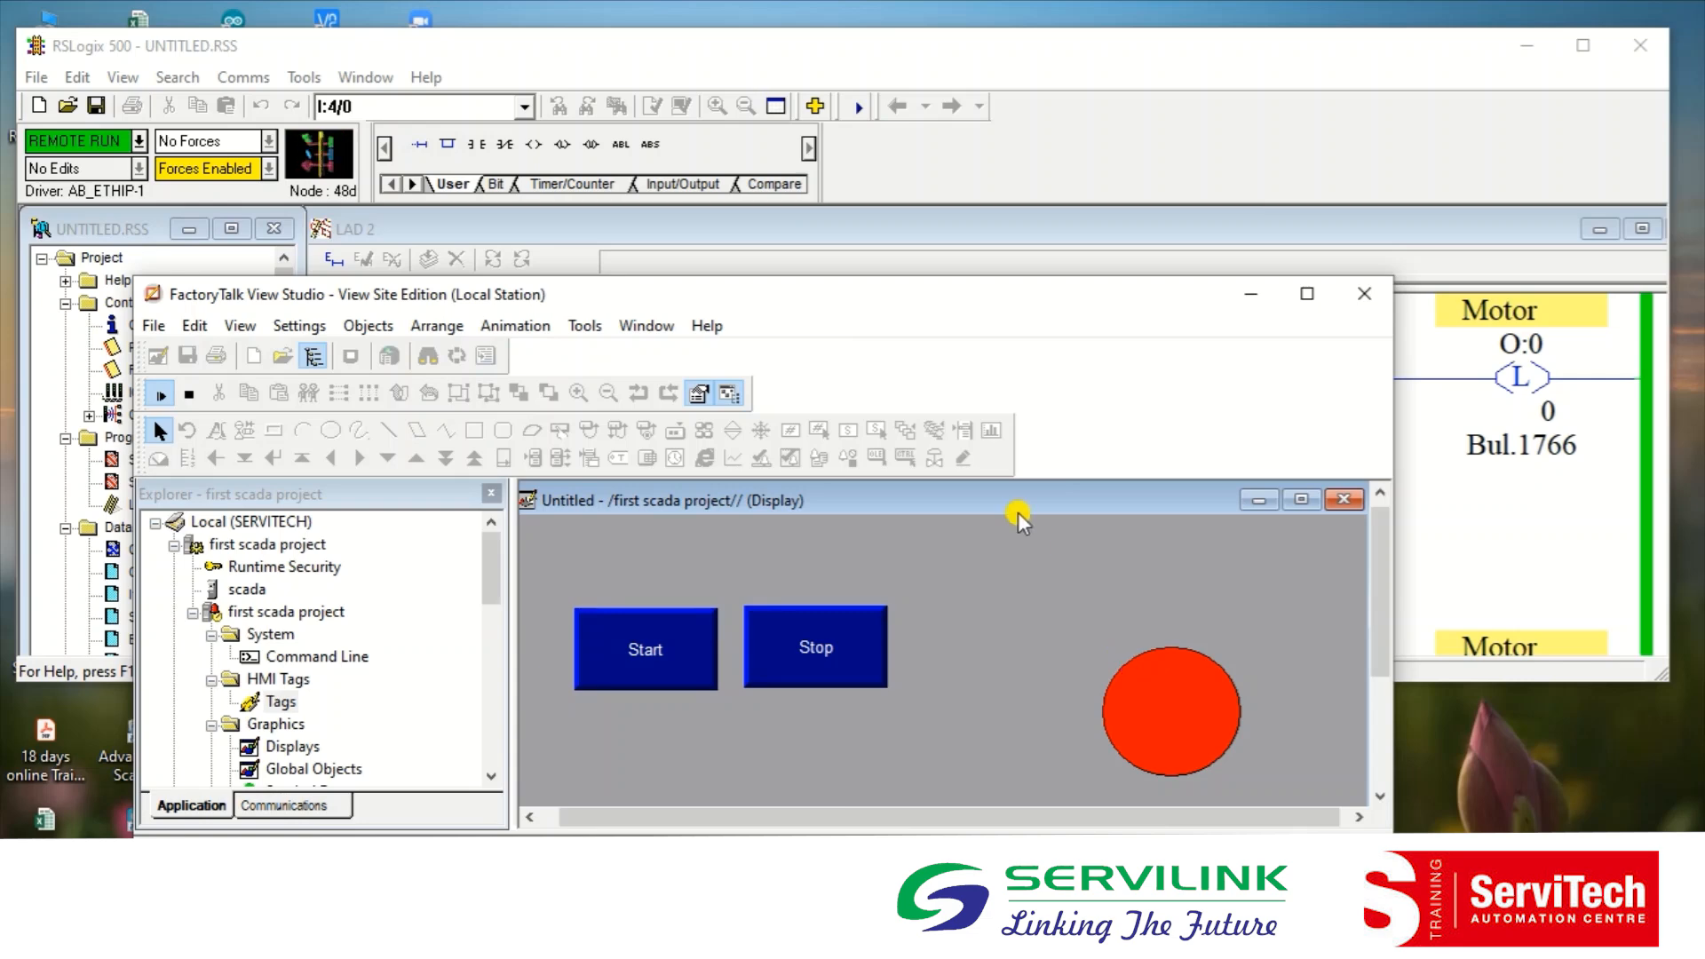
pyautogui.moveTo(881, 302); pyautogui.dragTo(757, 449)
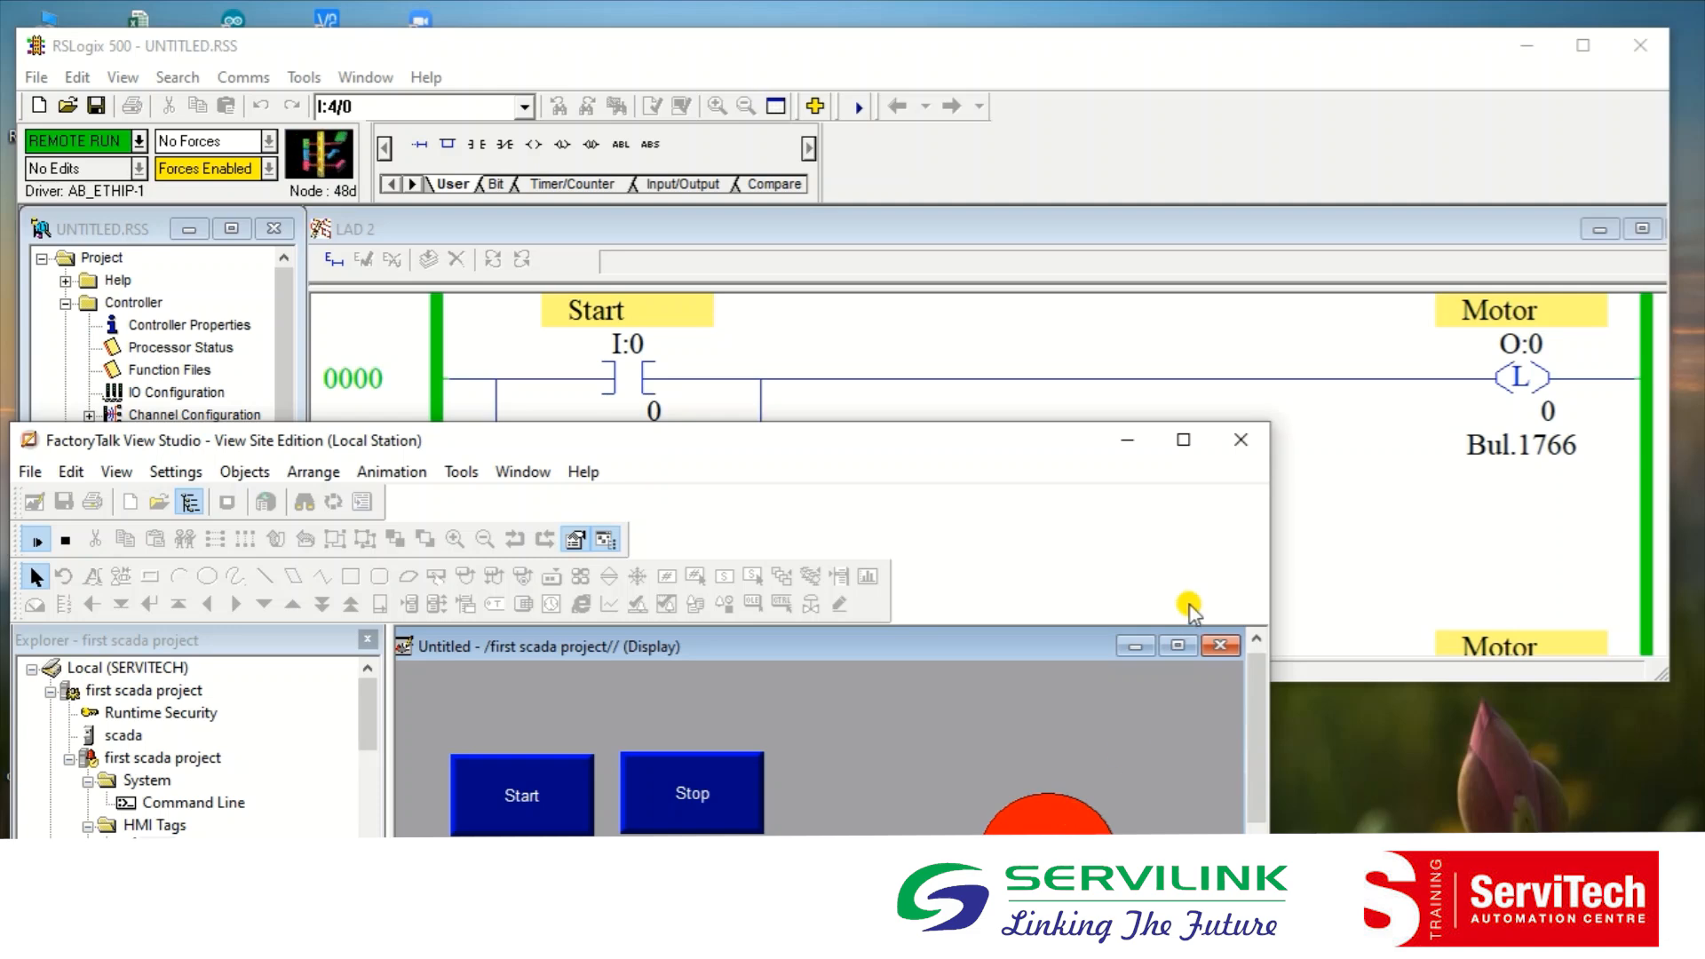
pyautogui.click(1184, 444)
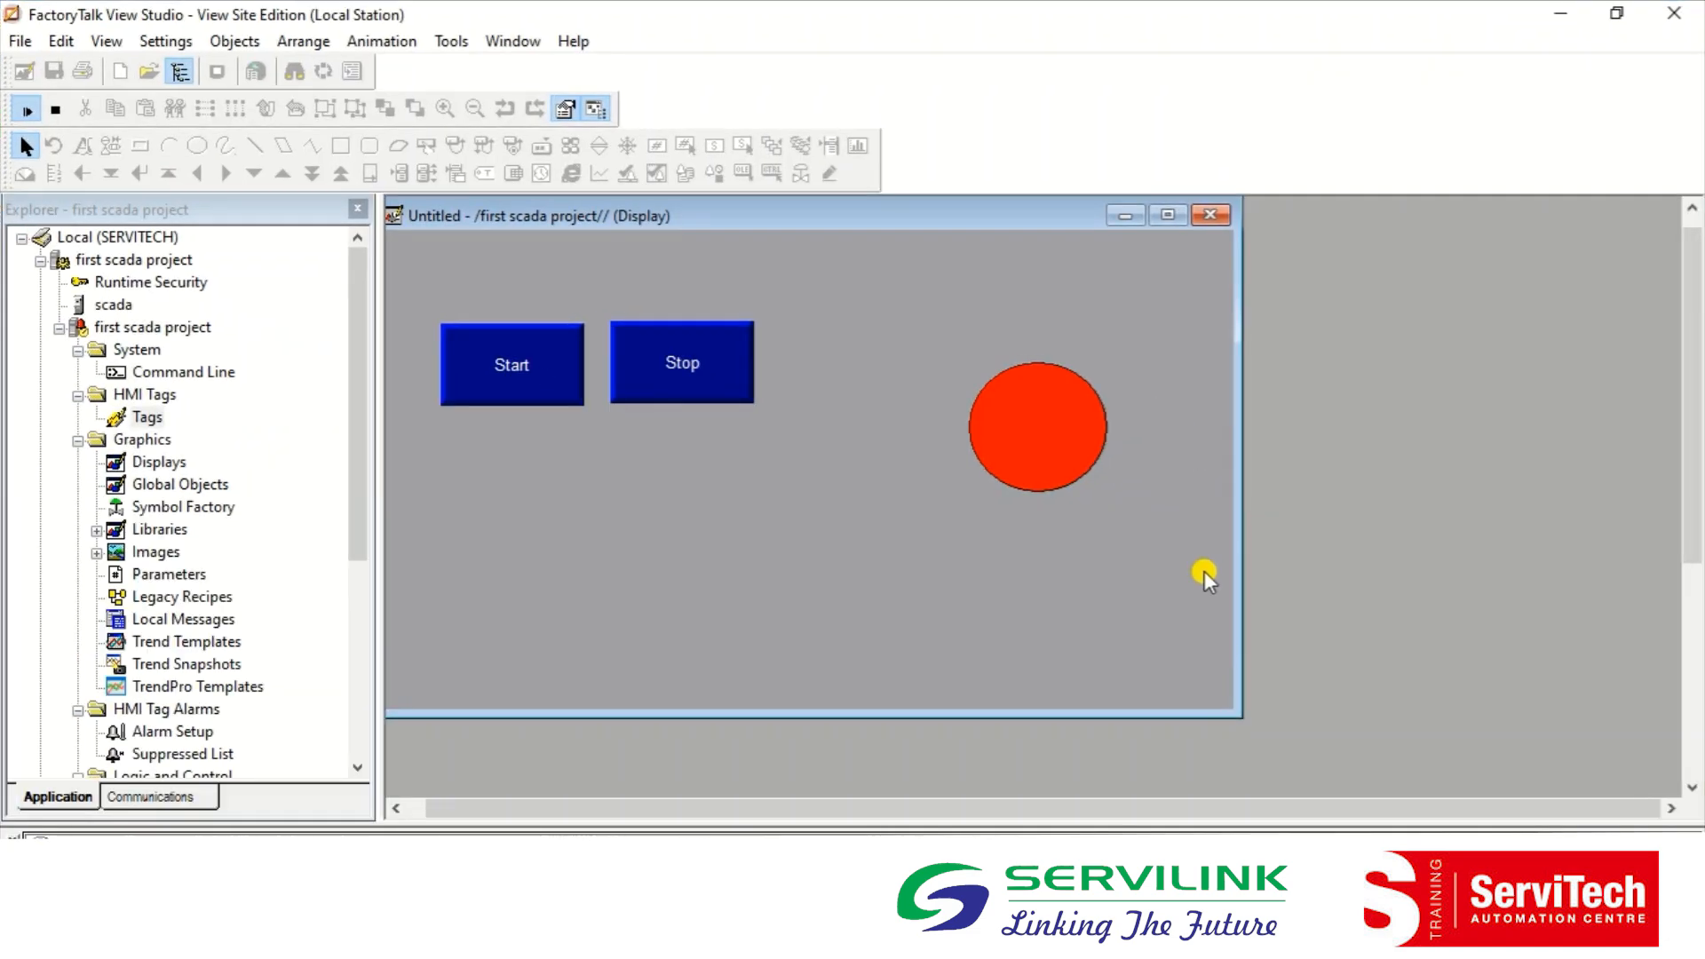
pyautogui.click(682, 424)
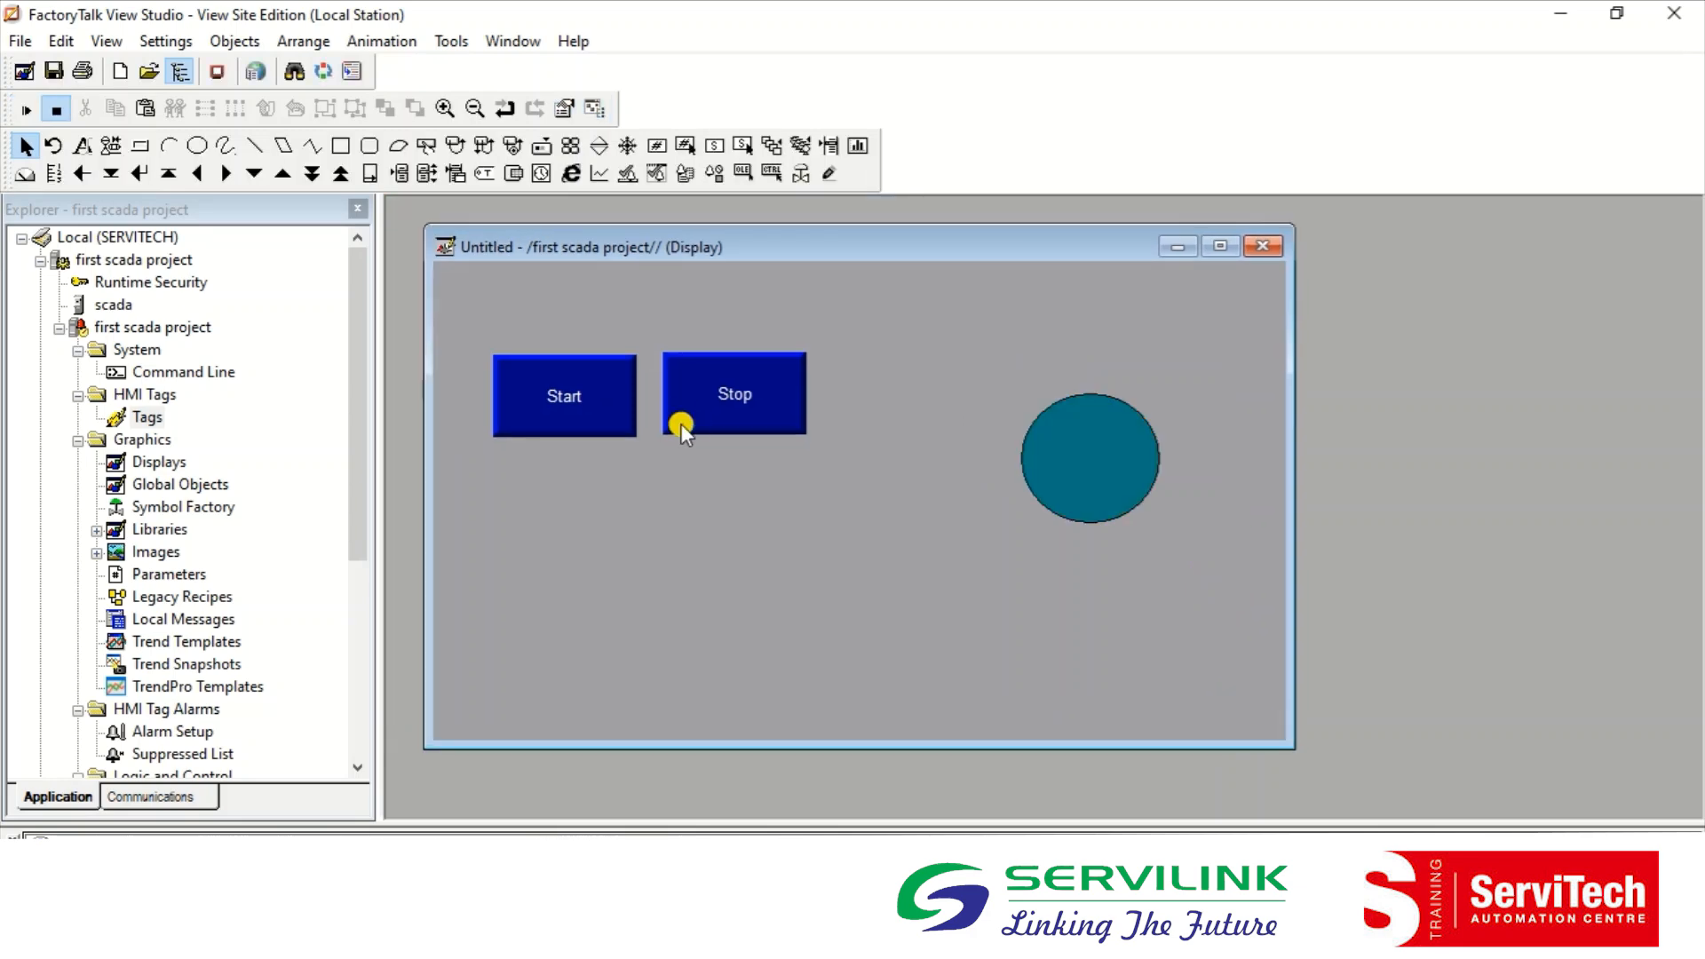